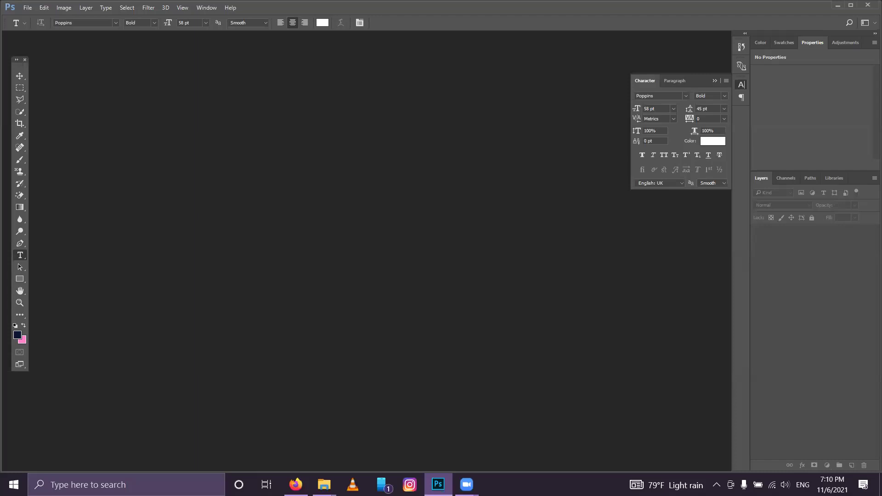
# Step: Create a new blank white 1920 × 1080 px, 300 ppi document from the recent preset
pyautogui.click(30, 7)
pyautogui.moveTo(44, 7)
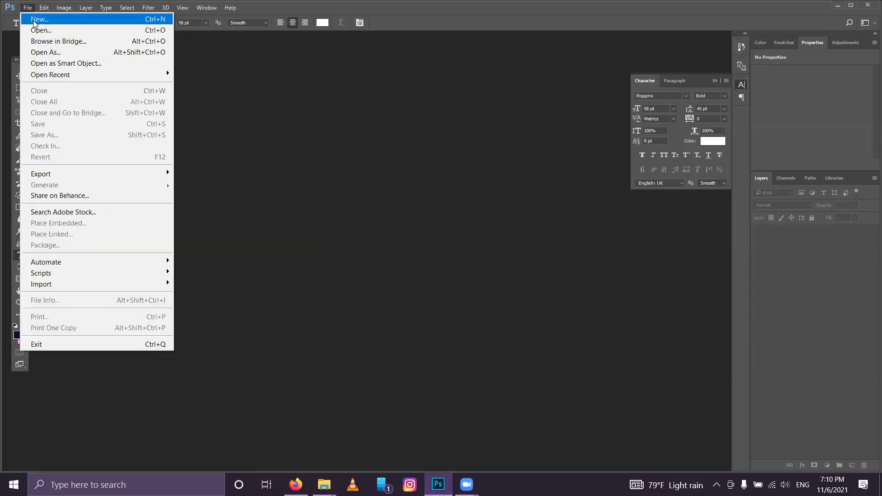
pyautogui.click(33, 21)
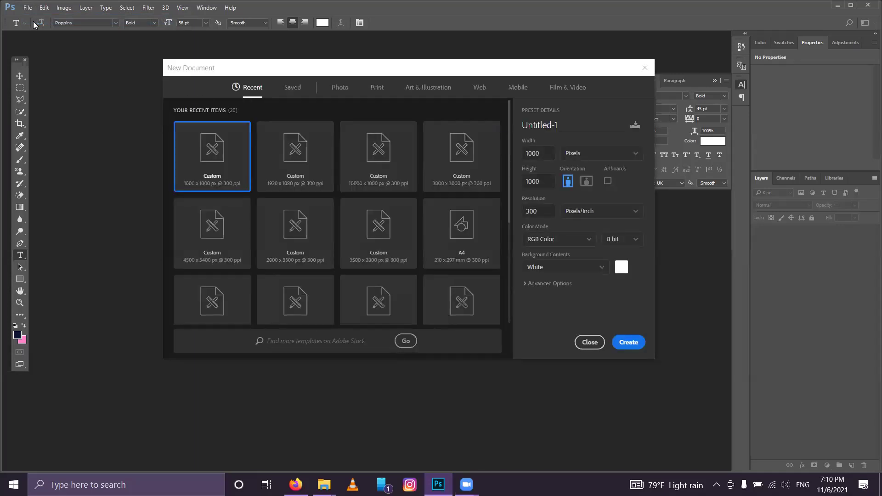
pyautogui.click(279, 150)
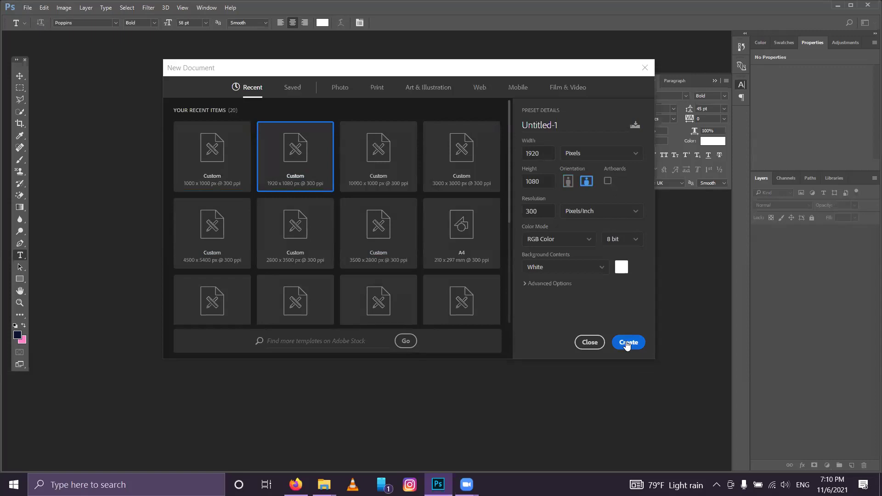
pyautogui.click(628, 345)
pyautogui.click(628, 344)
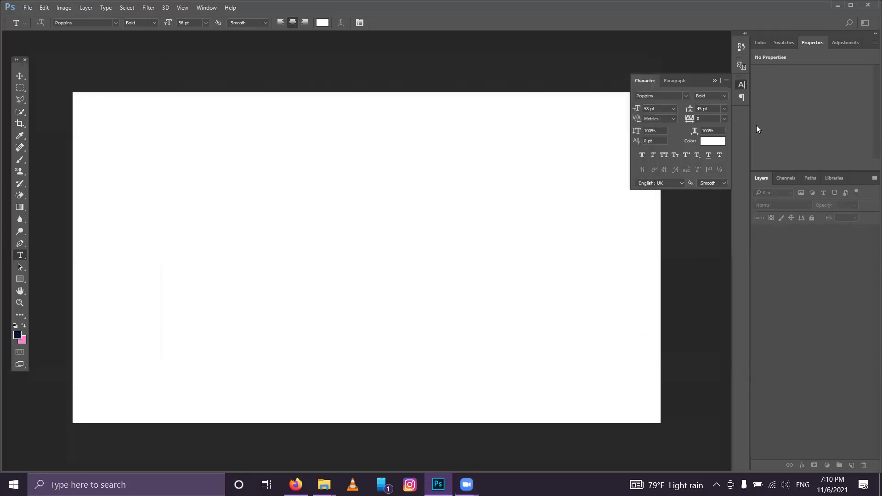
# Step: Close the Character panel, choose the Brush tool and add an empty Layer 1
pyautogui.click(716, 81)
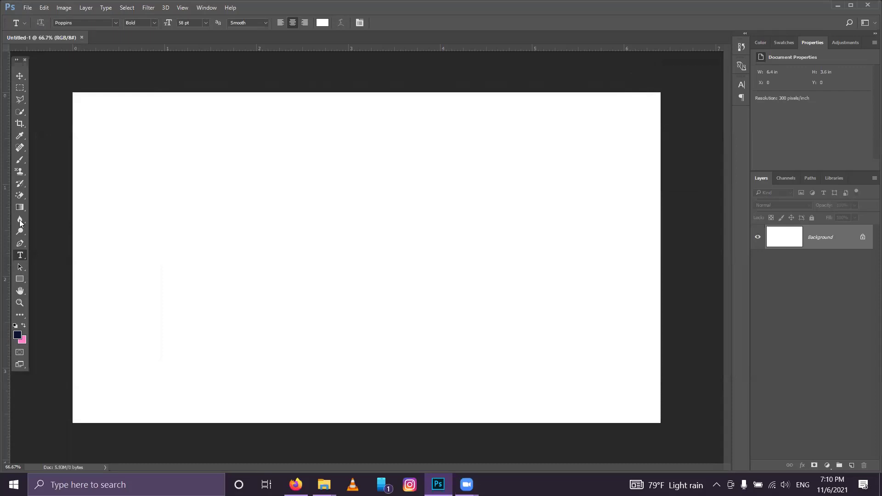
pyautogui.click(21, 160)
pyautogui.click(852, 465)
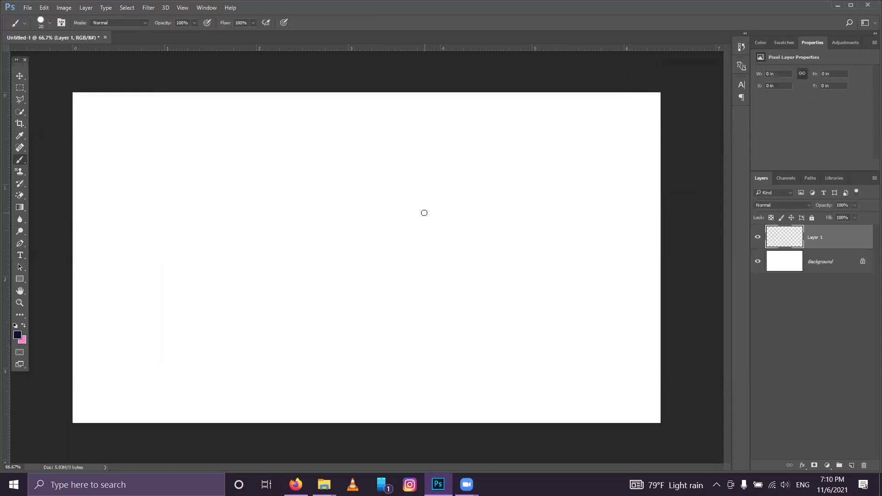
# Step: Set the brush size to 10 px
pyautogui.rightClick(393, 199)
pyautogui.moveTo(444, 224); pyautogui.dragTo(445, 225)
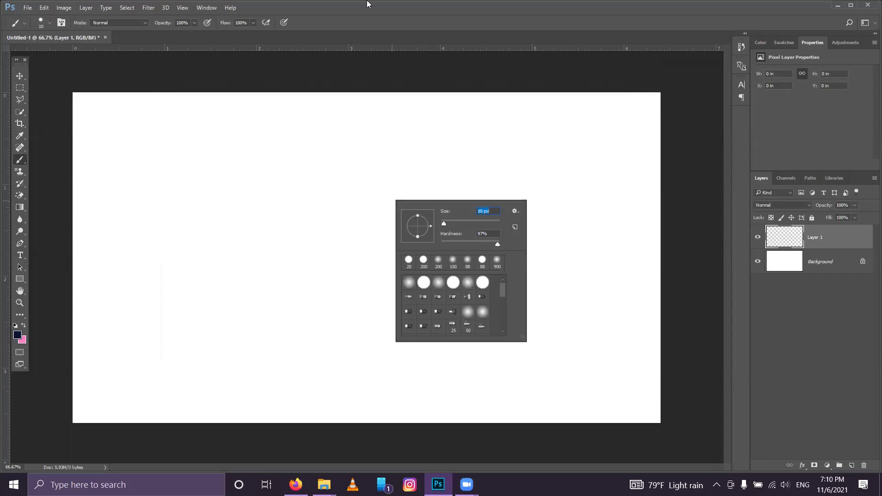
pyautogui.click(471, 4)
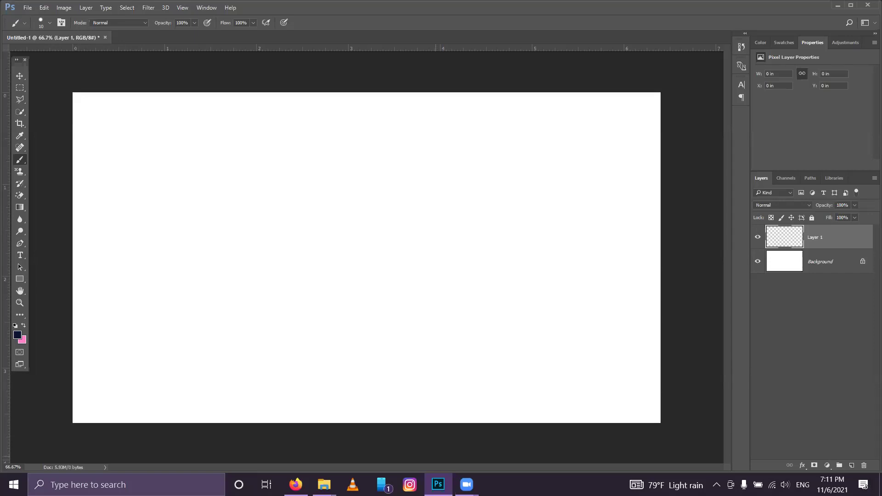
pyautogui.moveTo(323, 485)
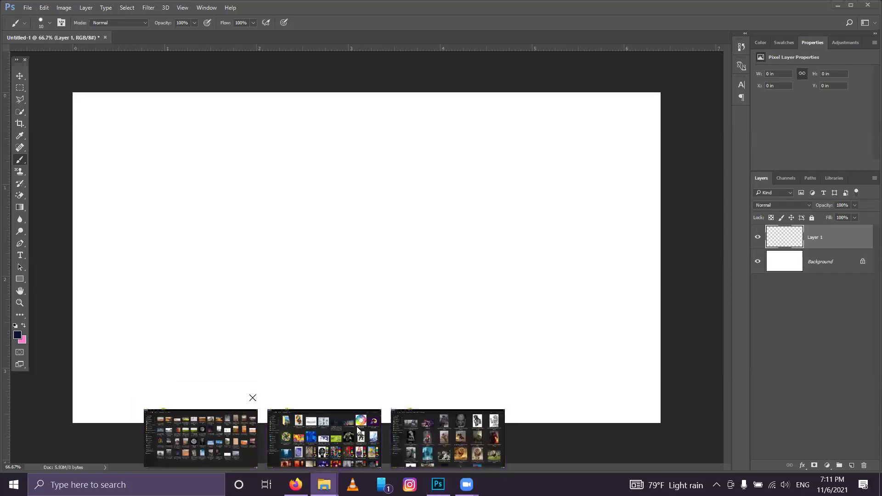
# Step: Place 'In to the lost city new.jpg' from the ps folder onto Untitled-1 as a smart object
pyautogui.click(358, 431)
pyautogui.hotkey('alt', 'Left')
pyautogui.click(676, 329)
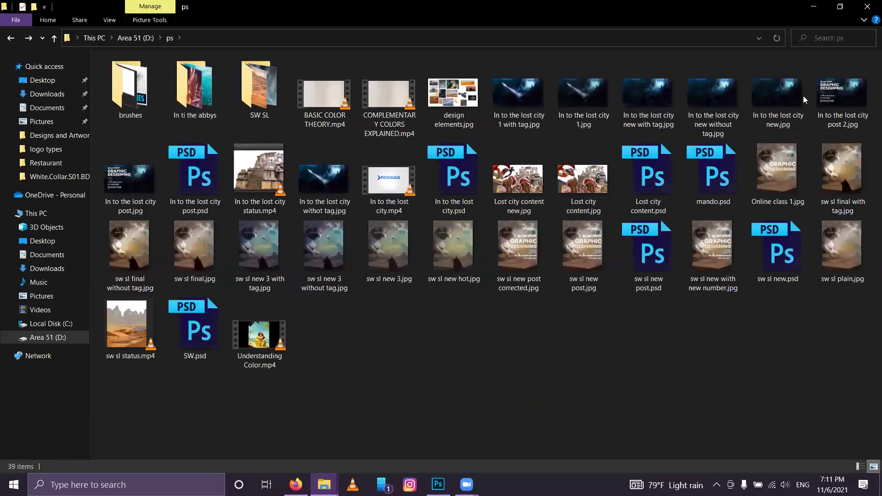
pyautogui.moveTo(768, 97); pyautogui.dragTo(358, 270)
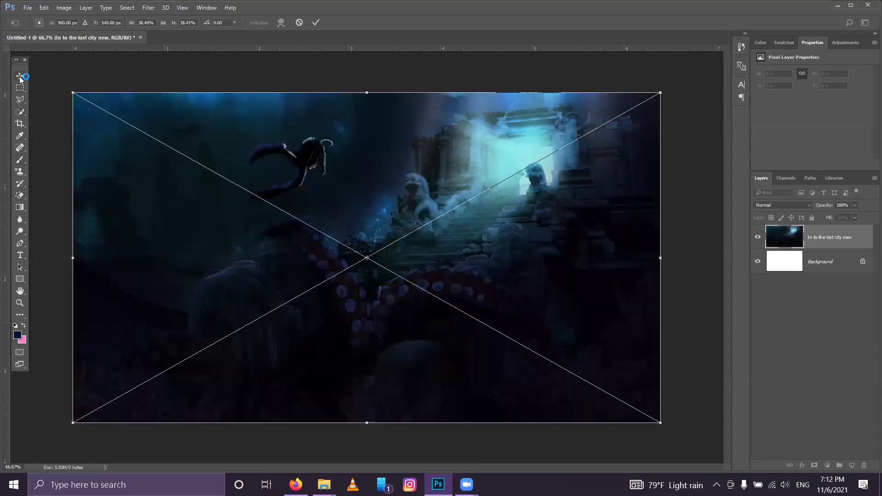
pyautogui.click(316, 23)
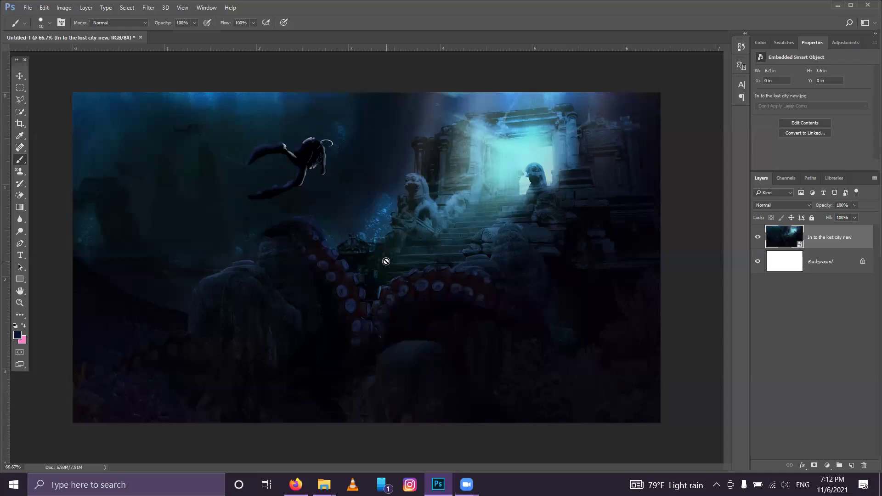
pyautogui.click(28, 8)
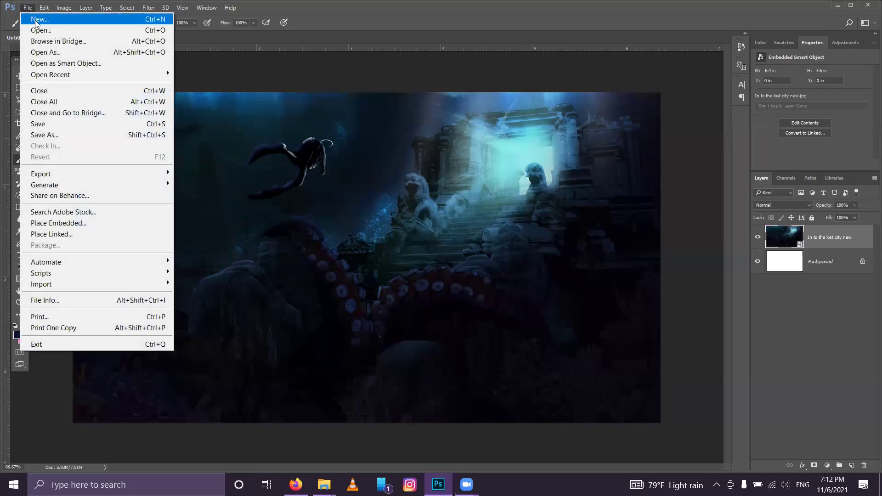
# Step: Create a second blank 1920 × 1080 document, Untitled-2
pyautogui.click(37, 19)
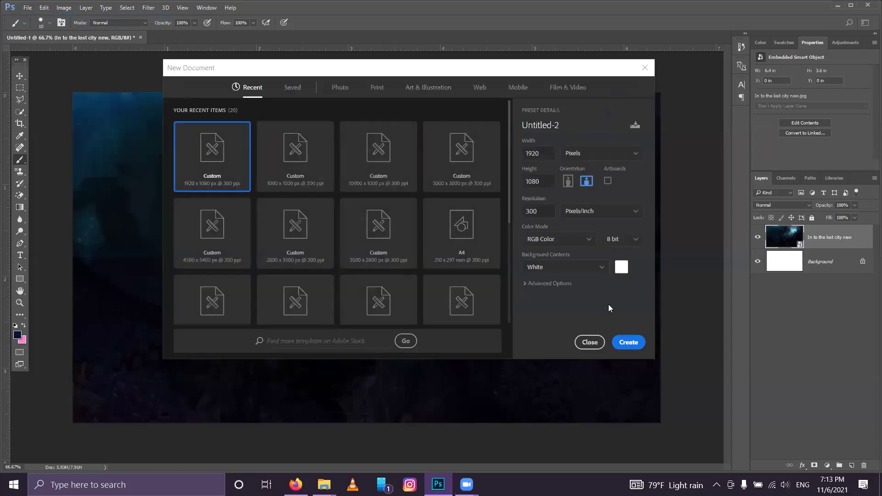
pyautogui.click(628, 343)
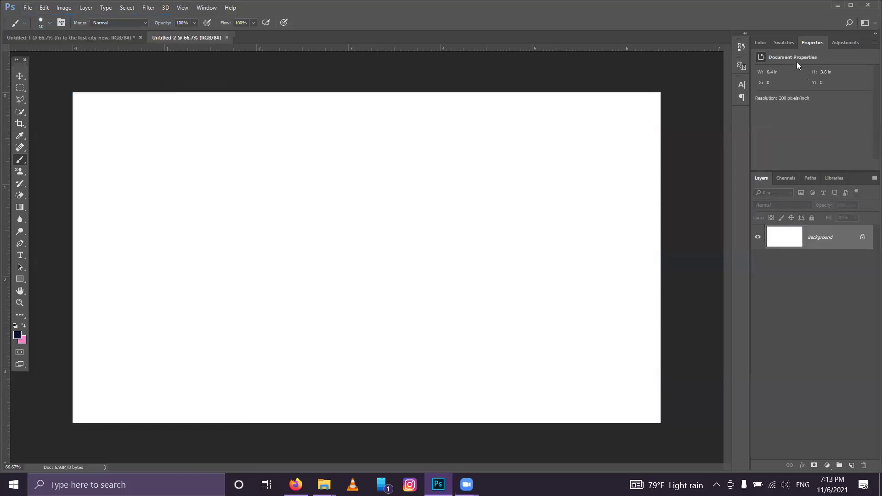
pyautogui.click(834, 5)
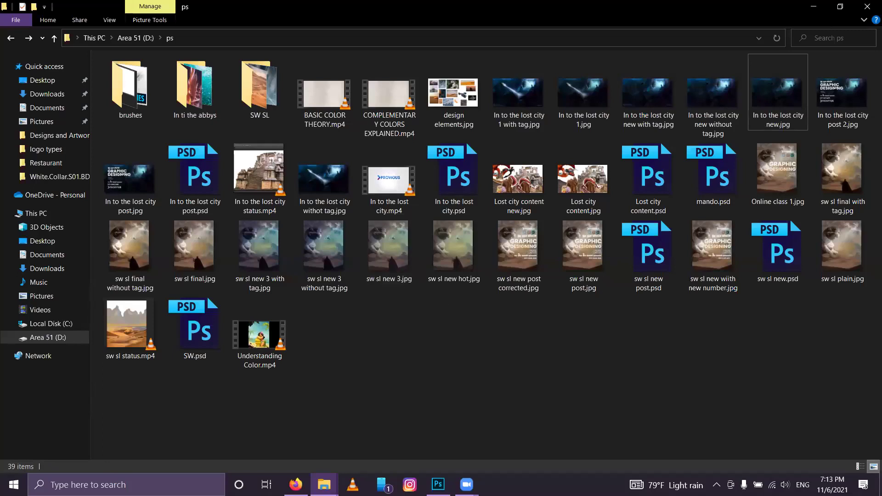
pyautogui.click(324, 485)
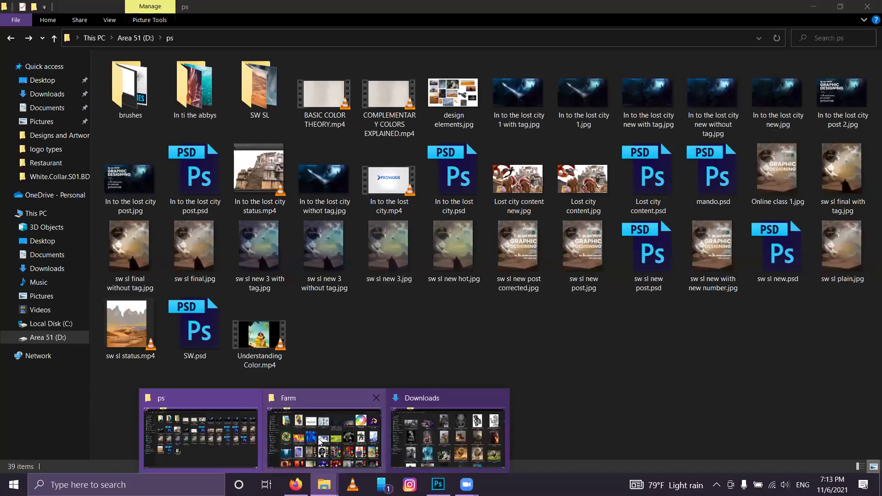
pyautogui.click(320, 441)
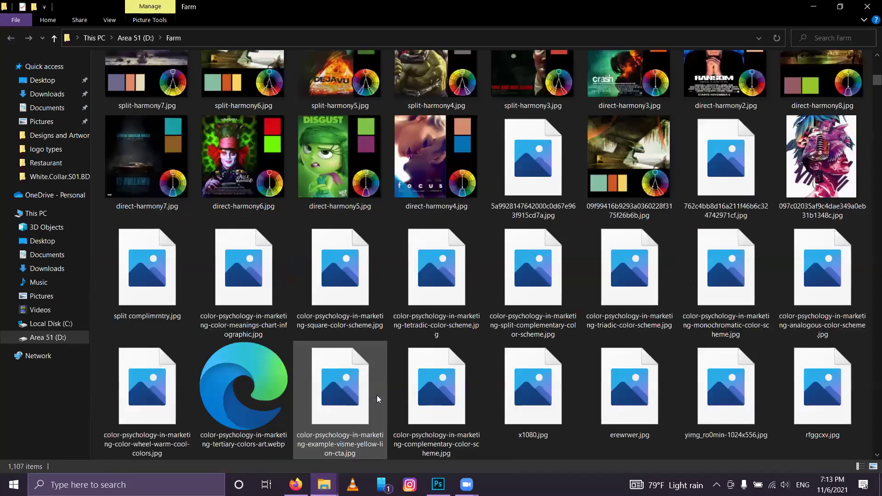
pyautogui.scroll(-6, 377, 399)
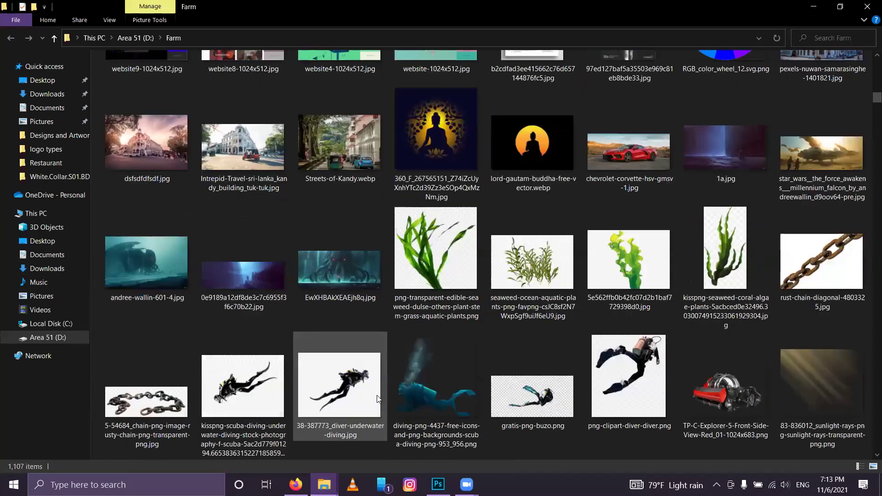
pyautogui.scroll(-5, 376, 399)
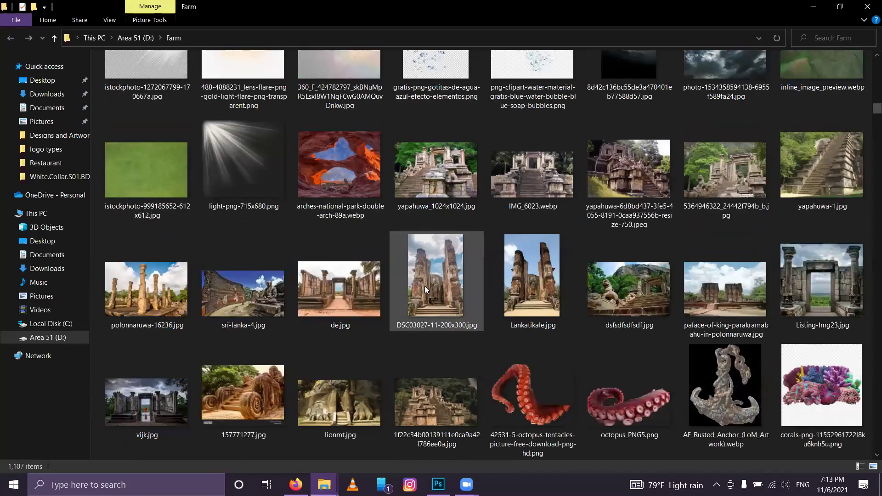
pyautogui.moveTo(426, 276); pyautogui.dragTo(335, 256)
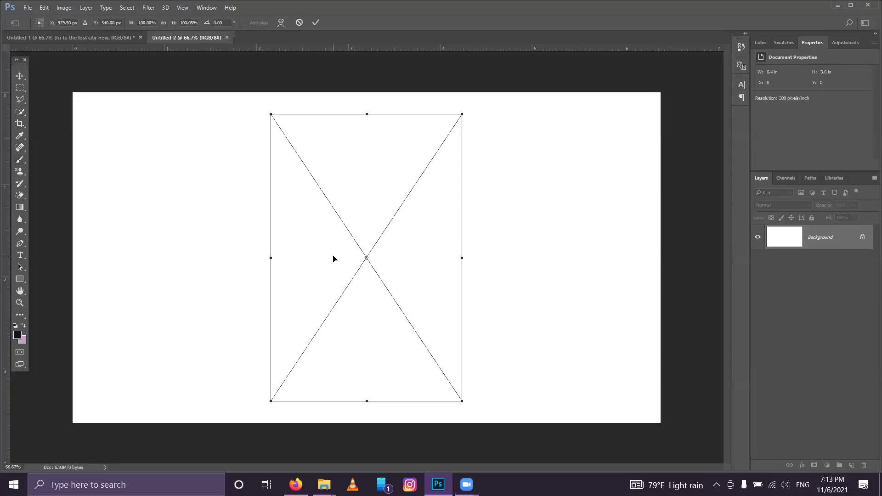
pyautogui.moveTo(386, 273); pyautogui.dragTo(249, 283)
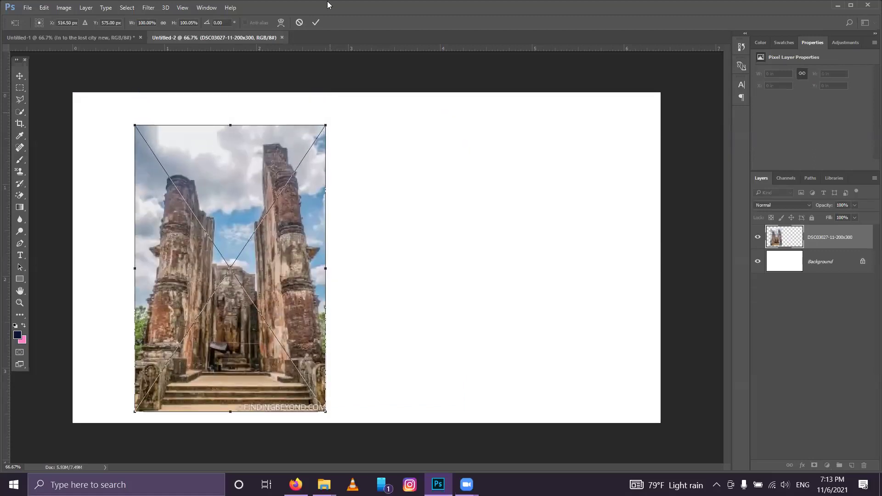
pyautogui.click(316, 23)
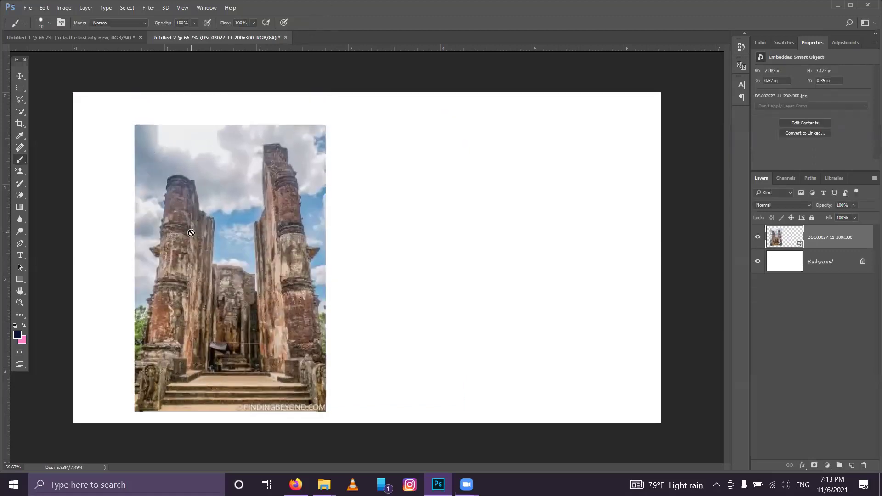
# Step: Rasterize the ruins photo layer, switch to the Move tool, and minimize Photoshop
pyautogui.click(210, 230)
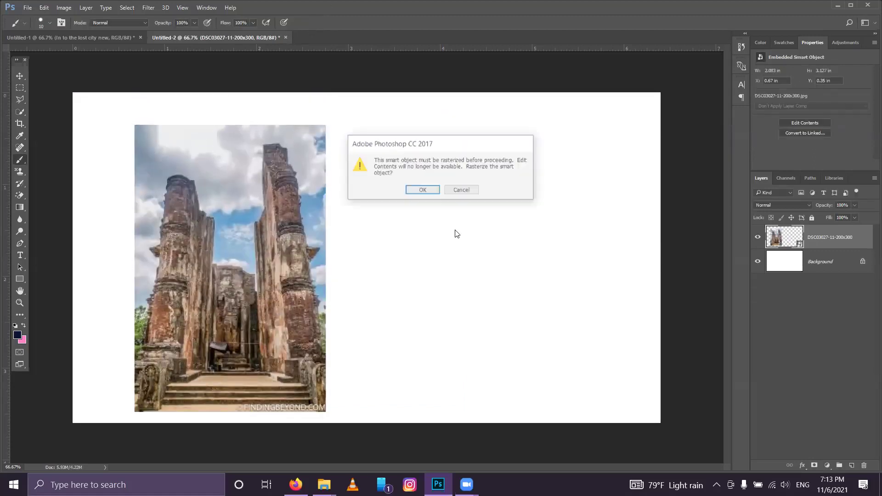
pyautogui.click(428, 190)
pyautogui.click(20, 76)
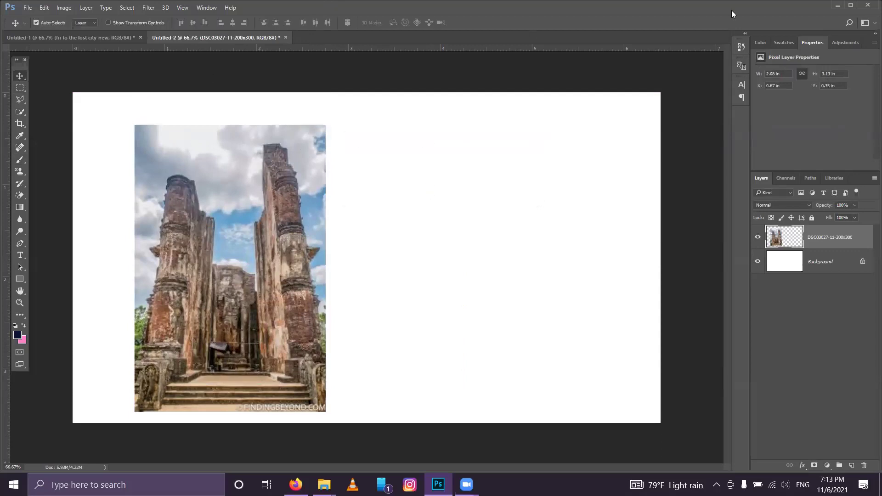
pyautogui.click(838, 4)
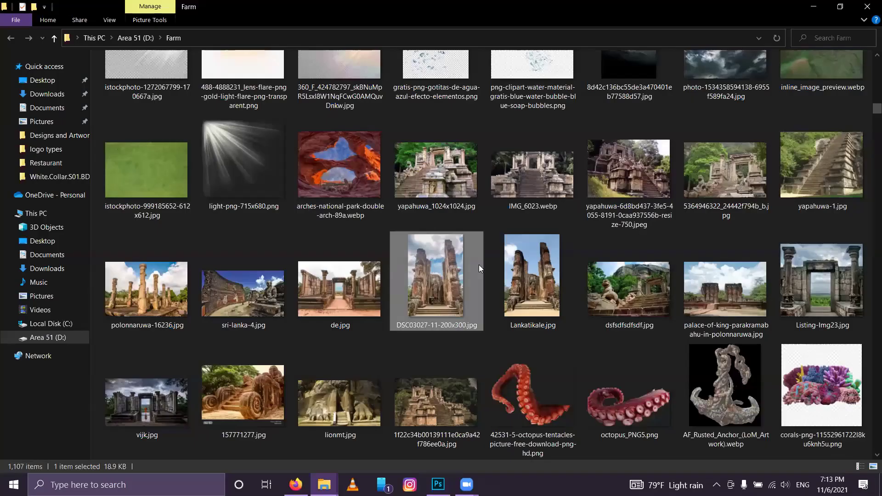
# Step: Place yapahuwa_1024x1024.jpg from the Farm folder to the right of the ruins photo
pyautogui.scroll(-4, 479, 265)
pyautogui.scroll(3, 479, 264)
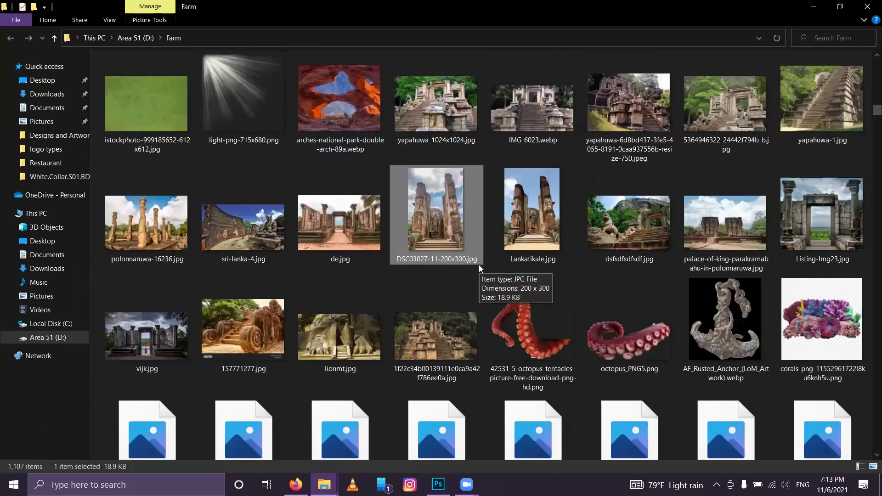
pyautogui.scroll(2, 478, 265)
pyautogui.scroll(-2, 479, 264)
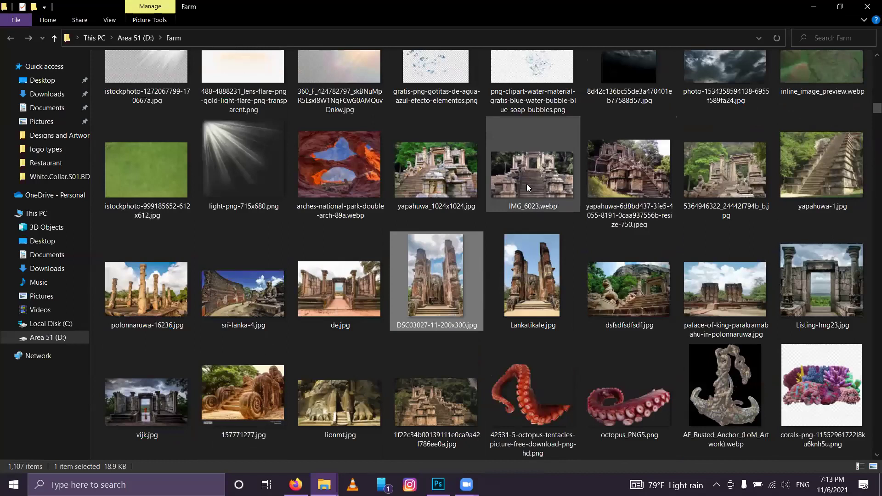
pyautogui.moveTo(448, 167); pyautogui.dragTo(439, 485)
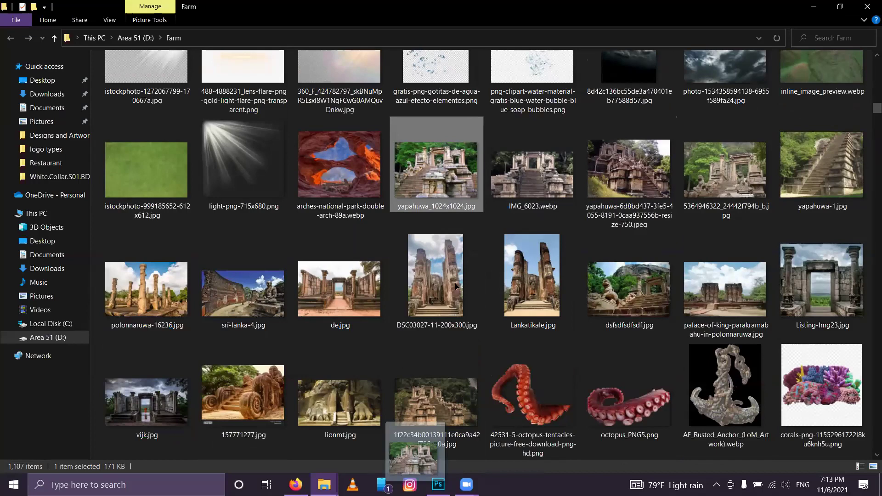
pyautogui.moveTo(592, 293); pyautogui.dragTo(515, 268)
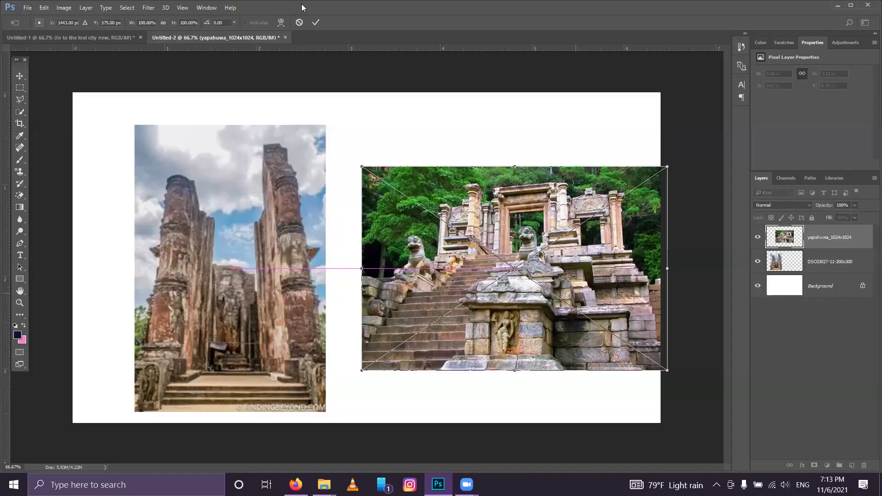
pyautogui.click(314, 22)
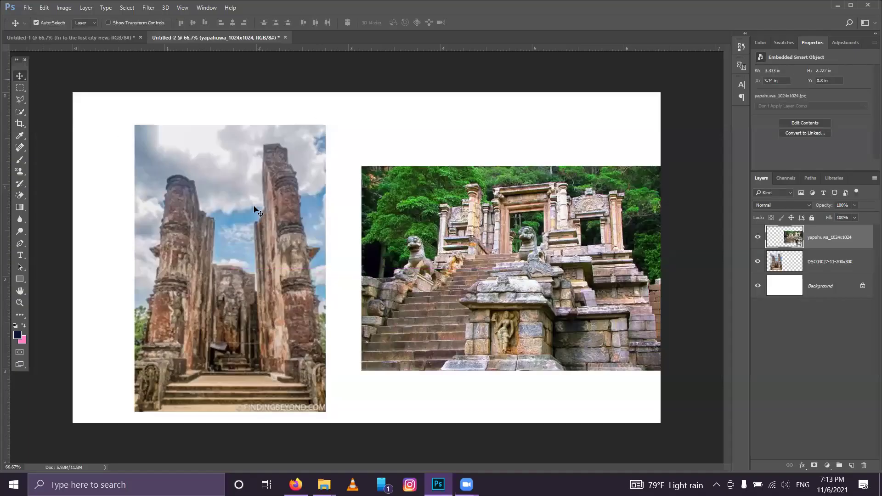
# Step: Revert the photo positions with Ctrl+Alt+Z and return to the underwater Untitled-1 document
pyautogui.click(230, 212)
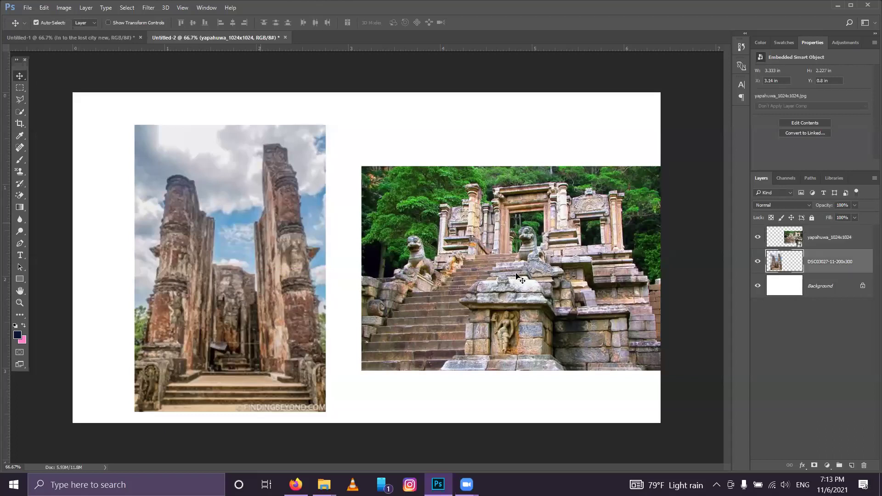
pyautogui.hotkey('ctrl', 'alt', 'z')
pyautogui.hotkey('ctrl', 'alt', 'z')
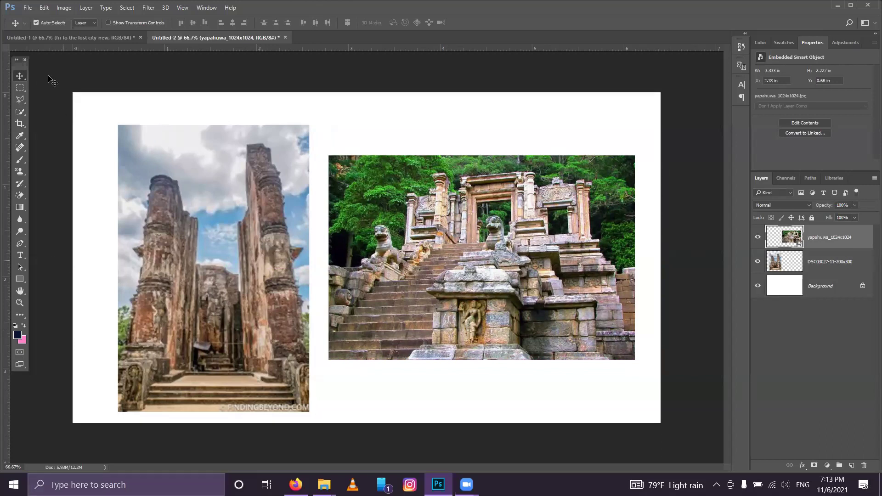
pyautogui.click(44, 36)
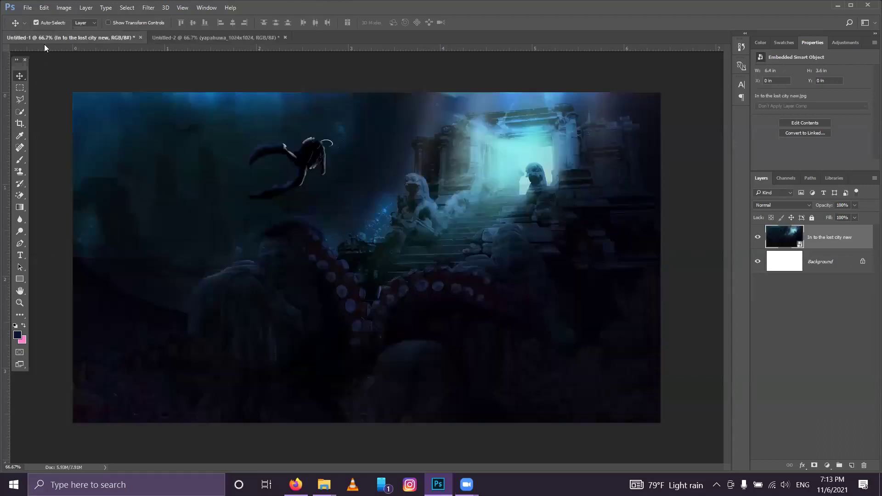
# Step: Zoom and pan around the underwater lost-city composite to inspect it, then zoom back out
pyautogui.scroll(2, 192, 213)
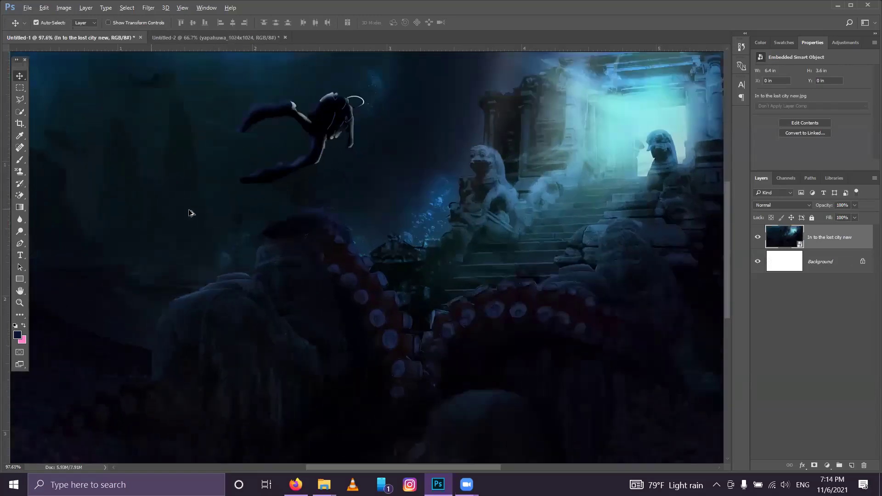
pyautogui.scroll(3, 343, 257)
pyautogui.scroll(2, 443, 316)
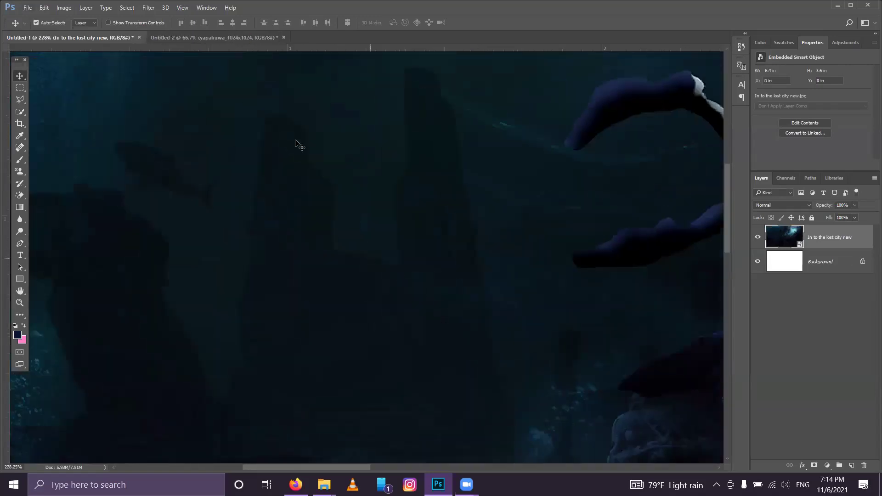
pyautogui.scroll(-1, 455, 256)
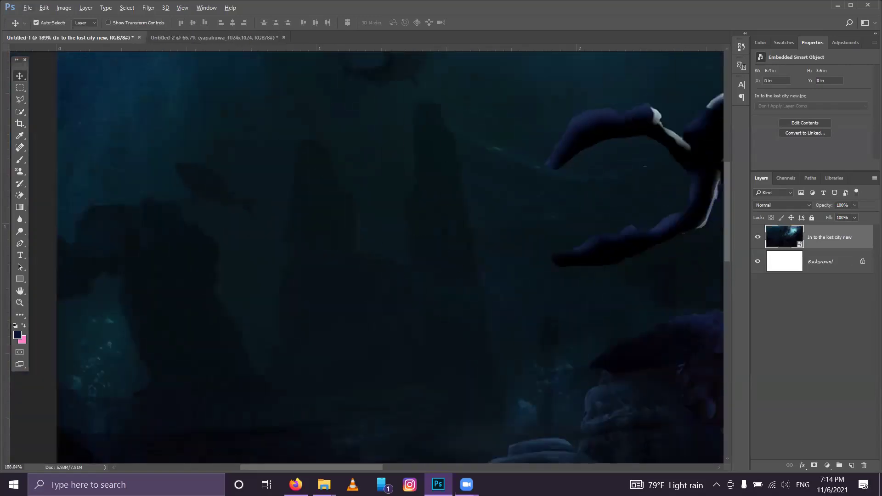
pyautogui.scroll(3, 349, 257)
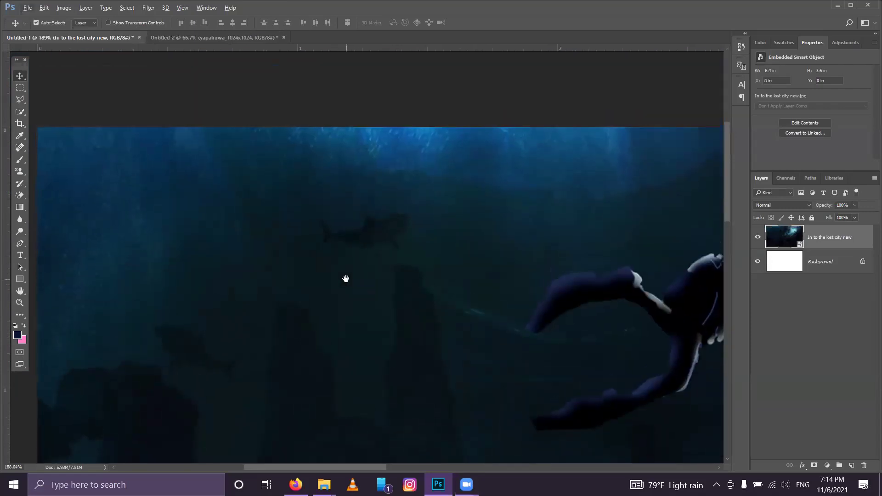
pyautogui.scroll(-2, 337, 313)
pyautogui.scroll(3, 337, 314)
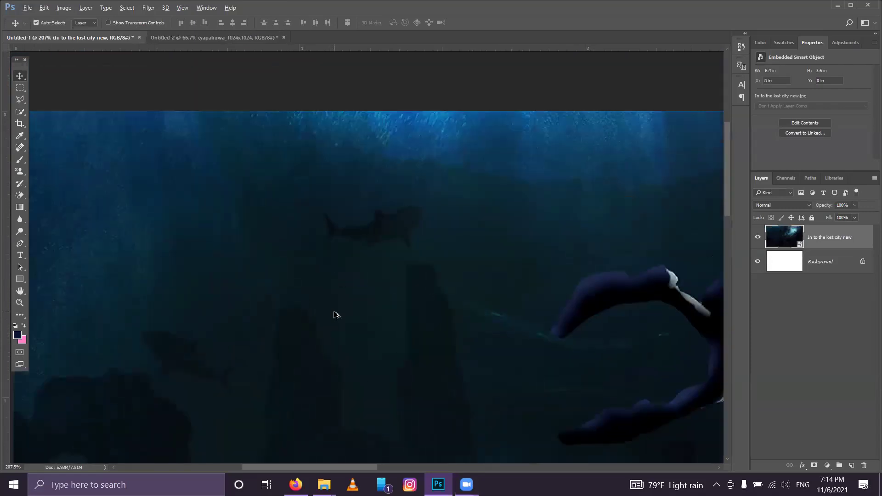
pyautogui.moveTo(340, 345); pyautogui.dragTo(432, 246)
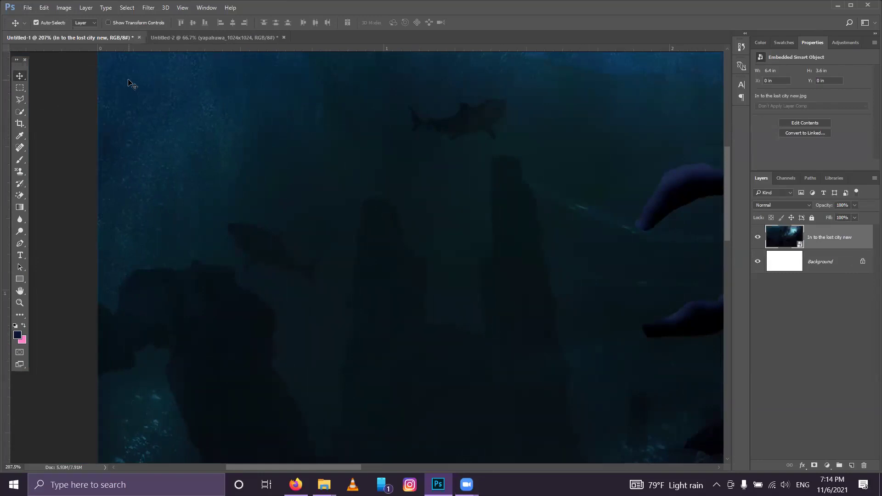
pyautogui.scroll(-6, 490, 225)
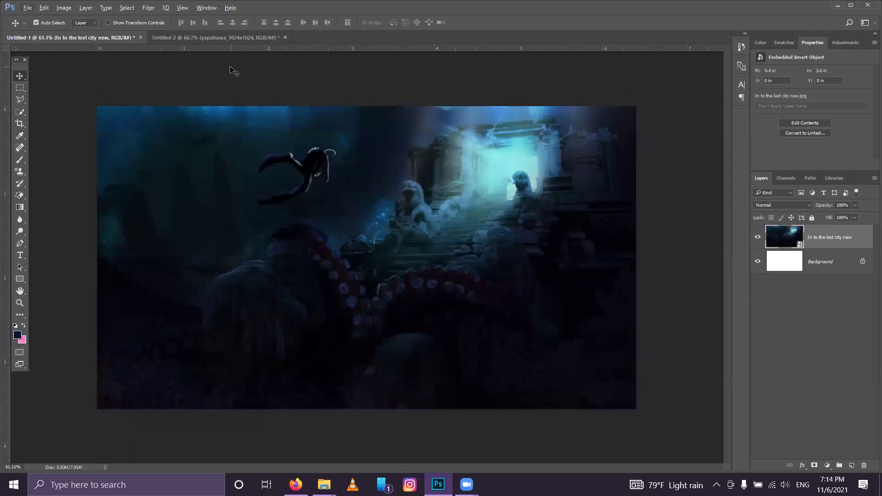
# Step: On Untitled-2, shift the ruins photo left and raise the yapahuwa photo to X 2.65 in, Y 0.26 in
pyautogui.click(210, 36)
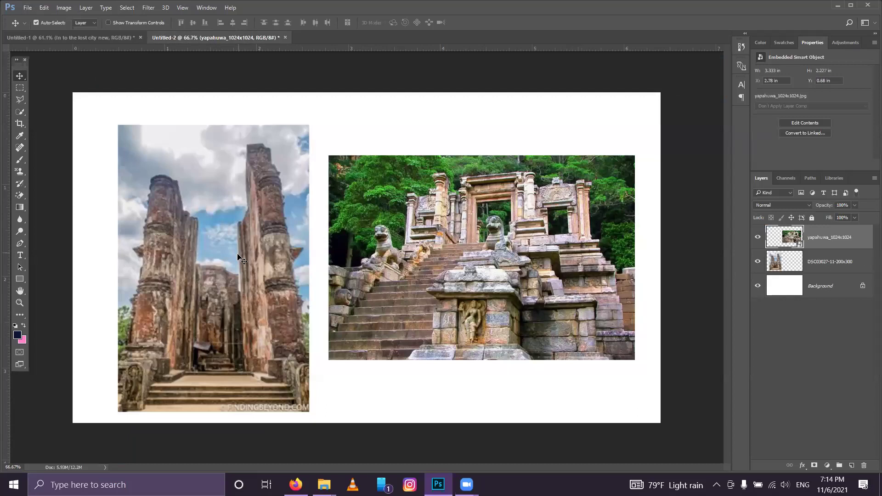
pyautogui.moveTo(208, 245); pyautogui.dragTo(185, 241)
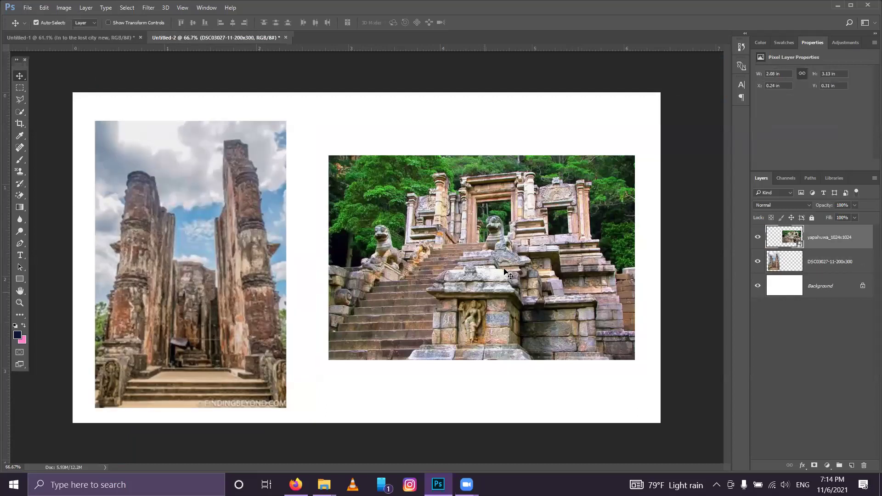
pyautogui.click(496, 224)
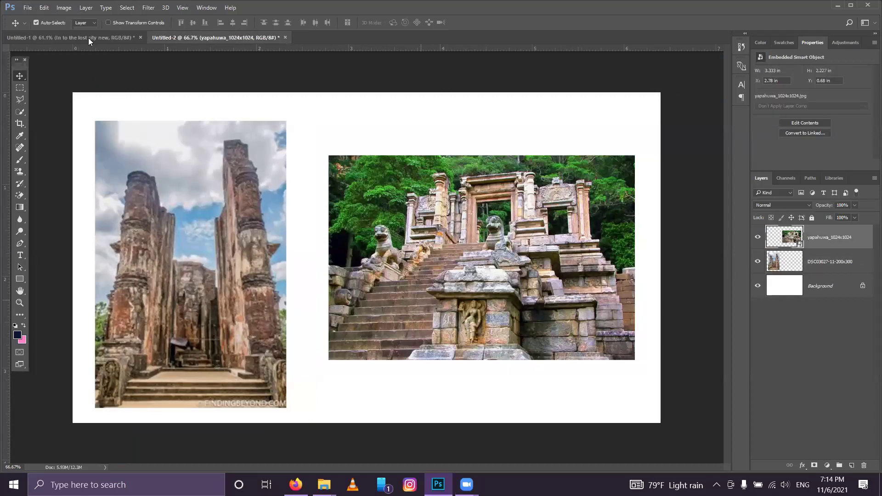
pyautogui.click(87, 38)
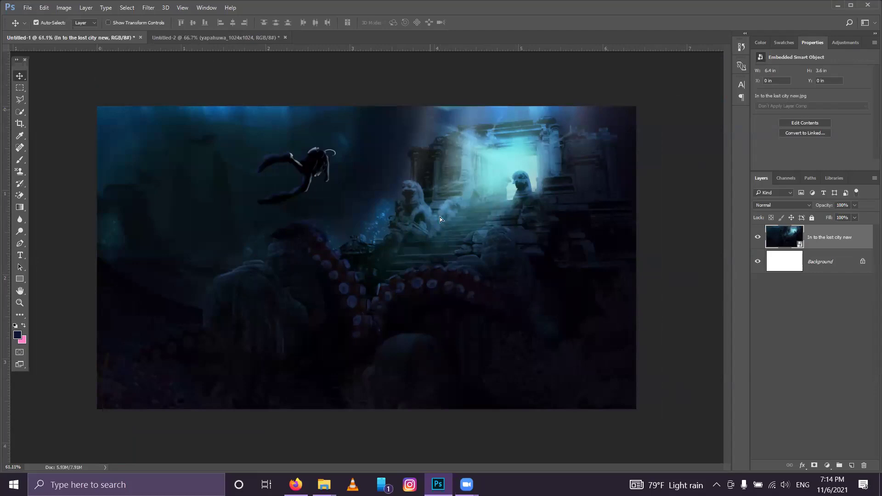
pyautogui.hotkey('ctrl', 'Tab')
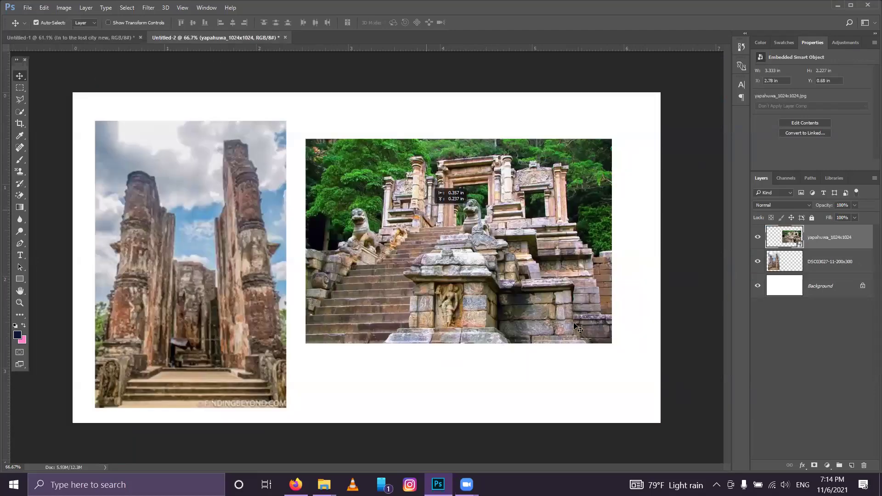
pyautogui.hotkey('ctrl', 'z')
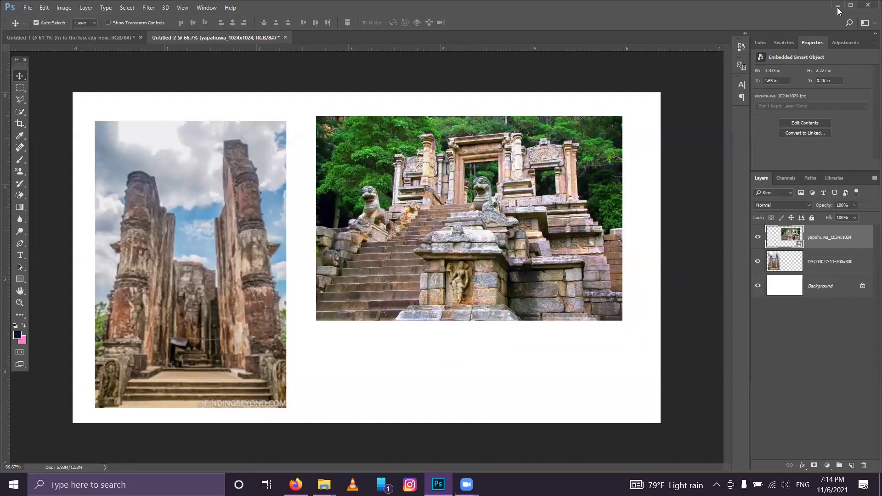
# Step: Place the yapahuwa-6d8bd437 temple photo into Untitled-2 and flip it horizontally
pyautogui.hotkey('alt', 'Tab')
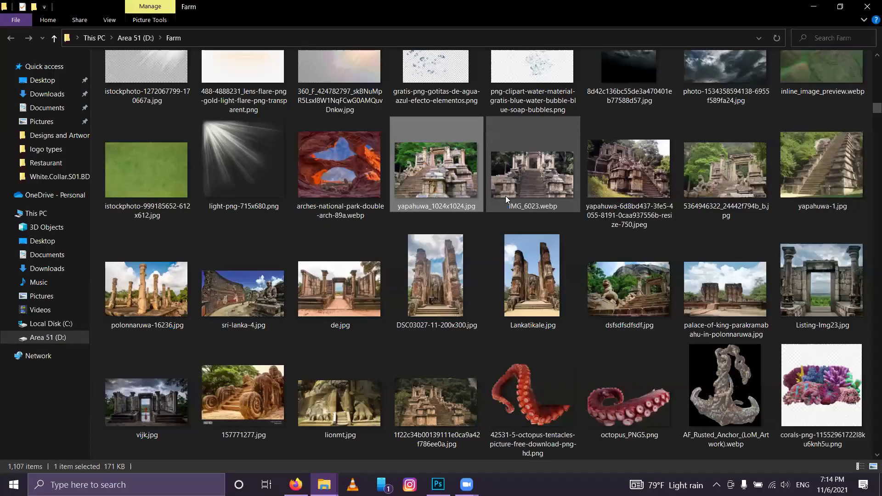
pyautogui.click(614, 159)
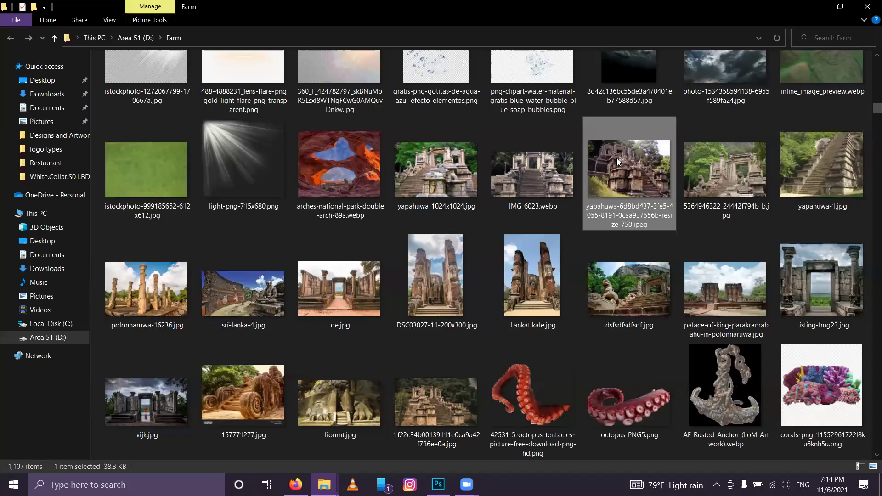
pyautogui.moveTo(628, 170); pyautogui.dragTo(405, 264)
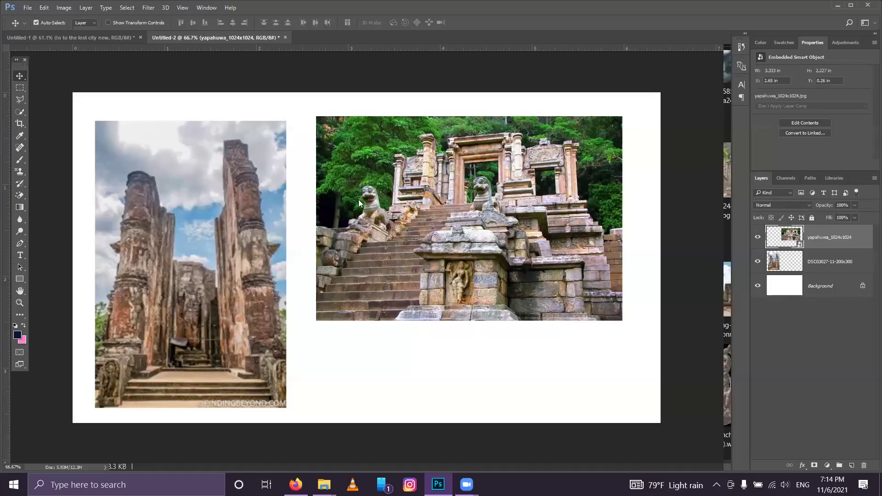
pyautogui.rightClick(347, 179)
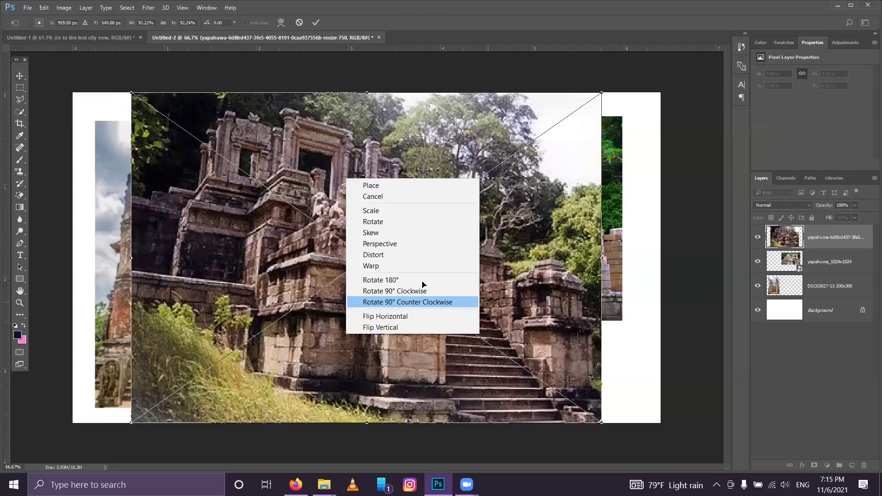
pyautogui.press('Down')
pyautogui.press('Return')
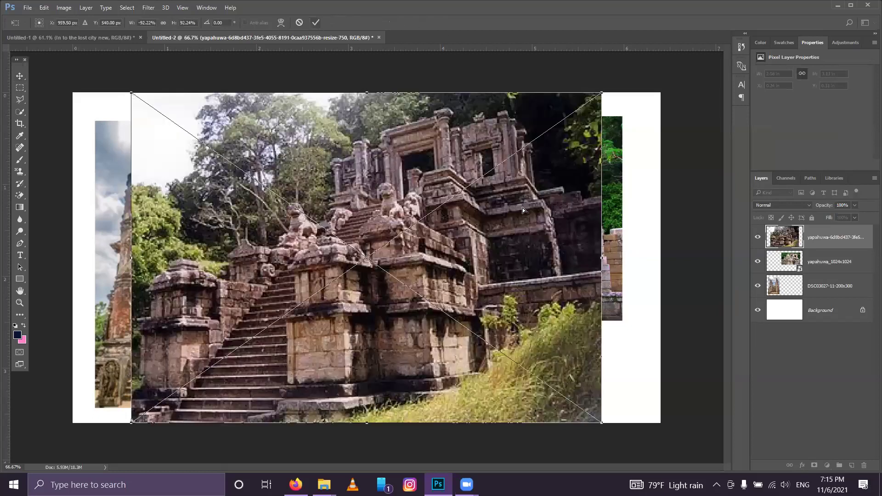
pyautogui.press('Return')
# Step: Reposition the mirrored temple photo toward the top, shifting it 0.737 in left, then hide its layer
pyautogui.moveTo(417, 185); pyautogui.dragTo(572, 184)
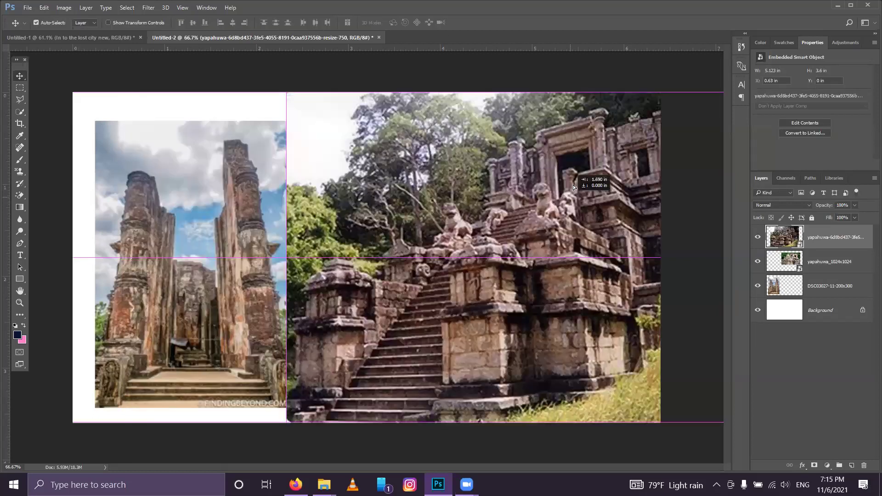
pyautogui.moveTo(555, 285); pyautogui.dragTo(555, 309)
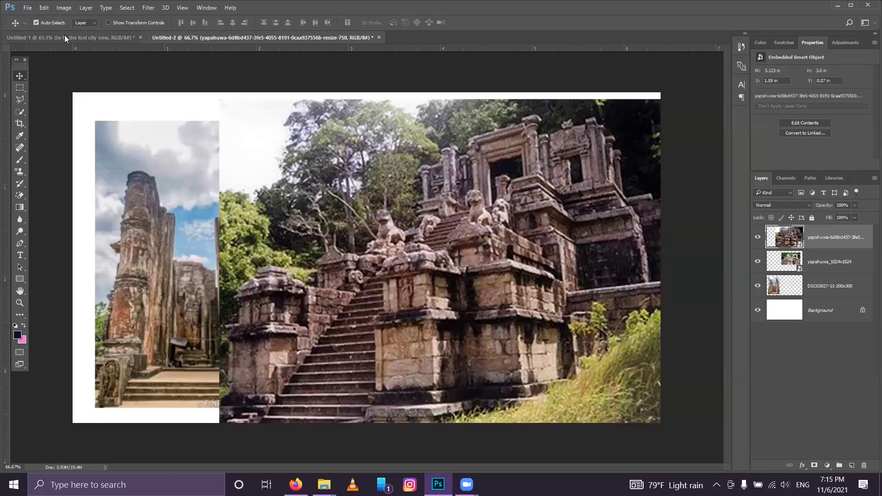
pyautogui.moveTo(439, 233); pyautogui.dragTo(437, 234)
pyautogui.click(55, 41)
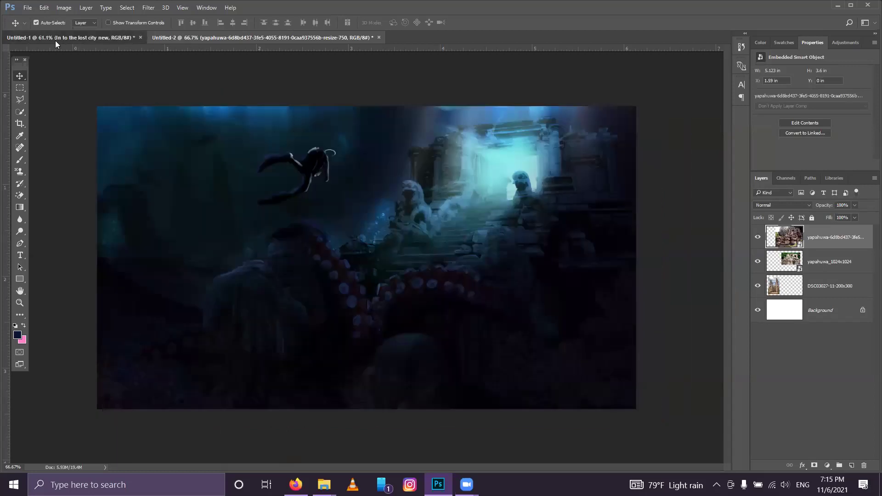
pyautogui.click(282, 33)
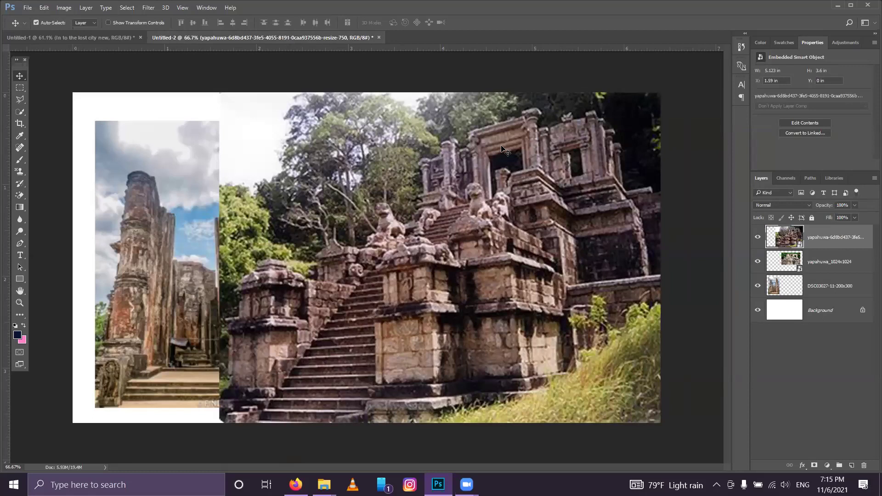
pyautogui.moveTo(503, 150); pyautogui.dragTo(414, 140)
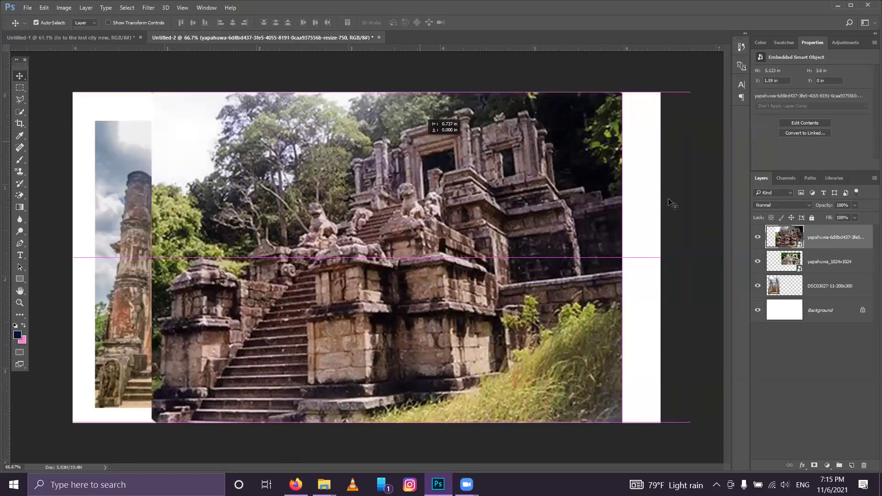
pyautogui.click(759, 237)
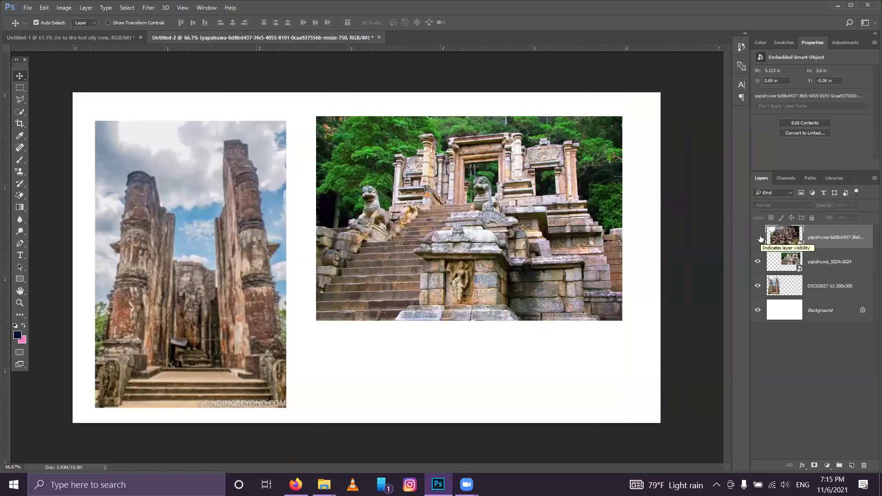
pyautogui.click(66, 36)
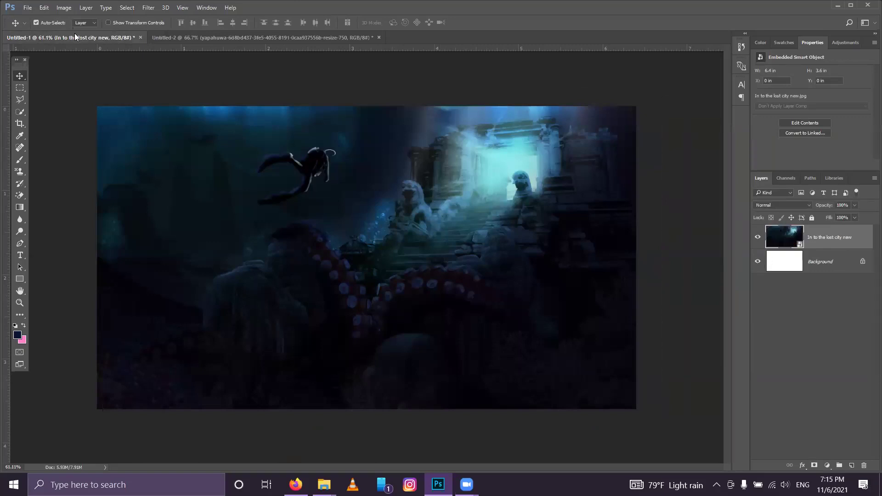
# Step: Place 'Lost city content new.jpg' from the ps folder into Untitled-1 as a smart object
pyautogui.click(839, 5)
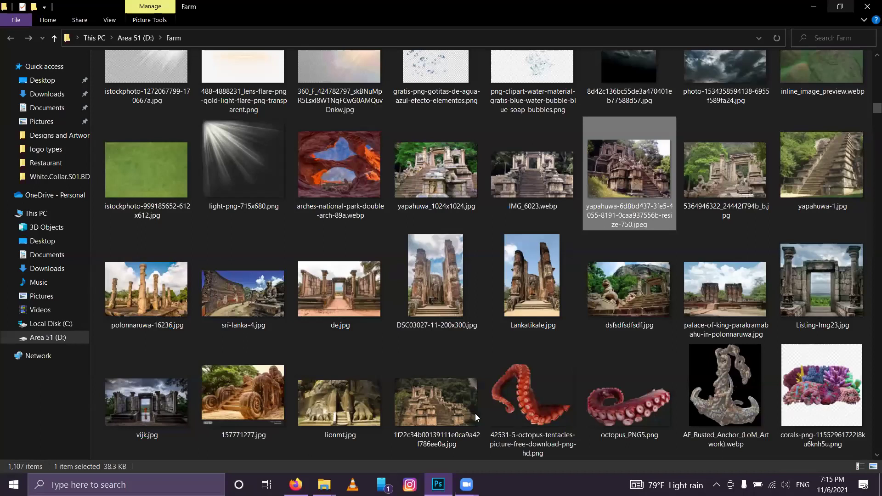
pyautogui.click(324, 484)
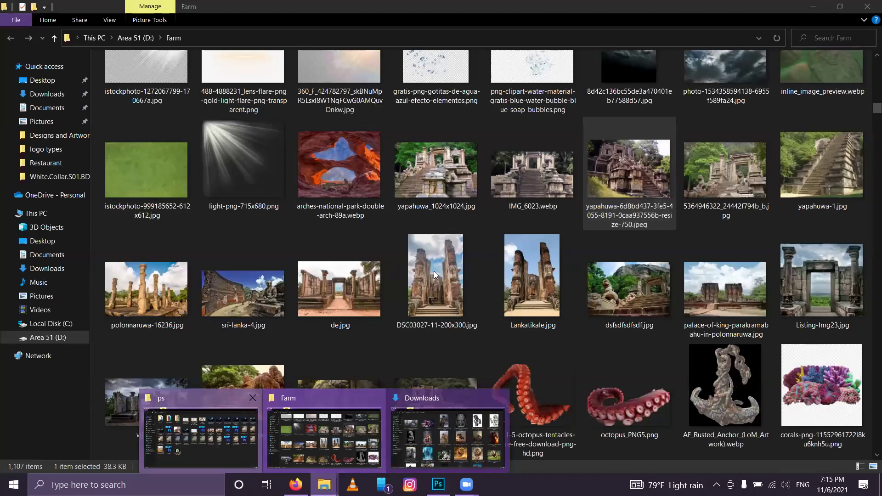
pyautogui.click(201, 437)
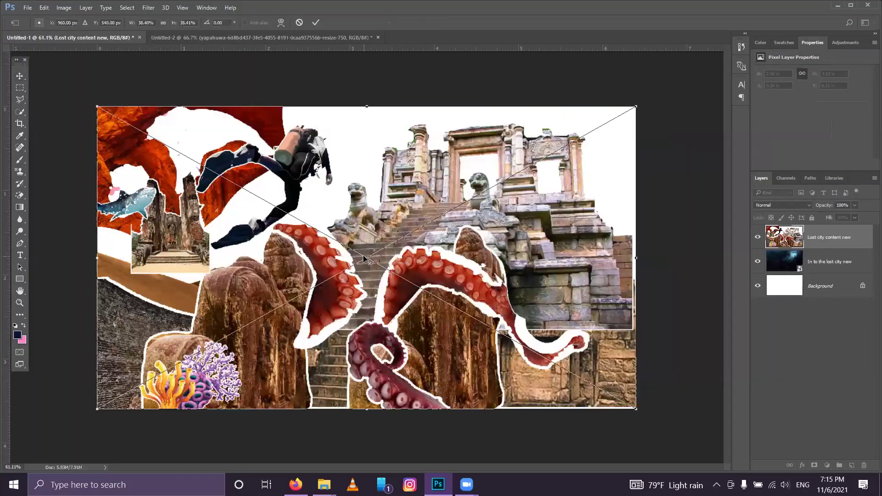
pyautogui.click(316, 24)
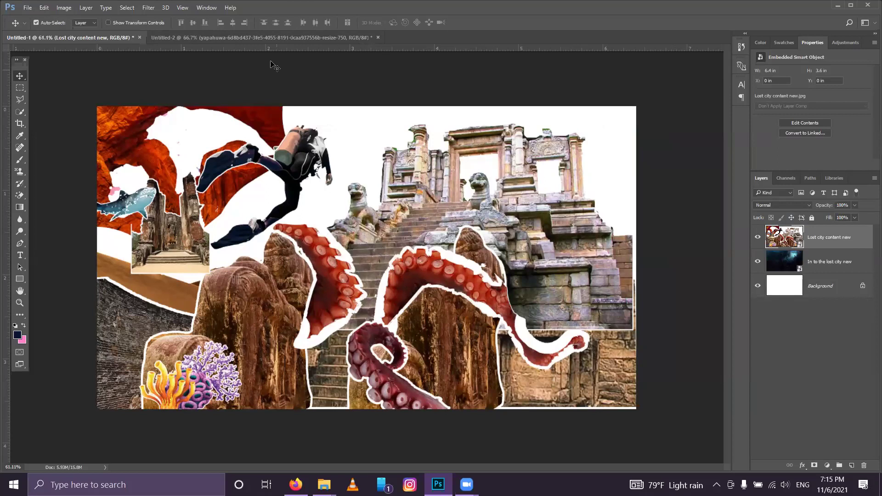
pyautogui.click(261, 38)
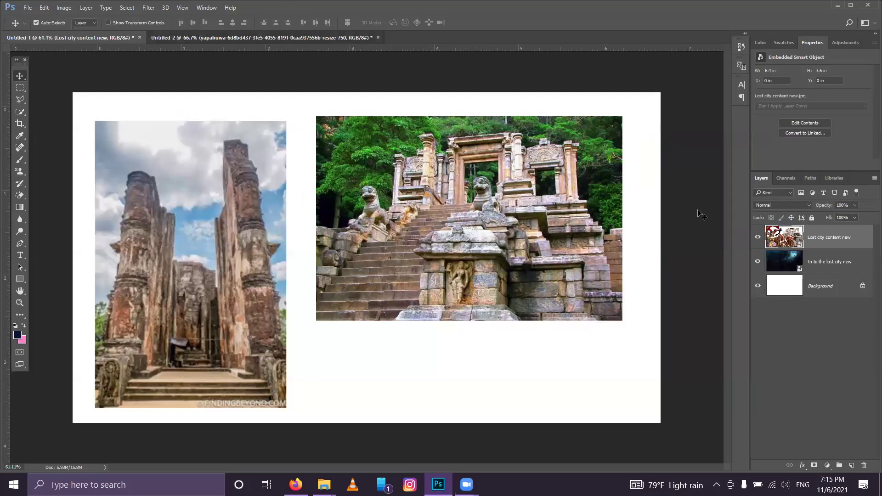
# Step: In Untitled-1, turn off visibility of the 'Lost city content new' layer
pyautogui.click(106, 41)
pyautogui.click(758, 237)
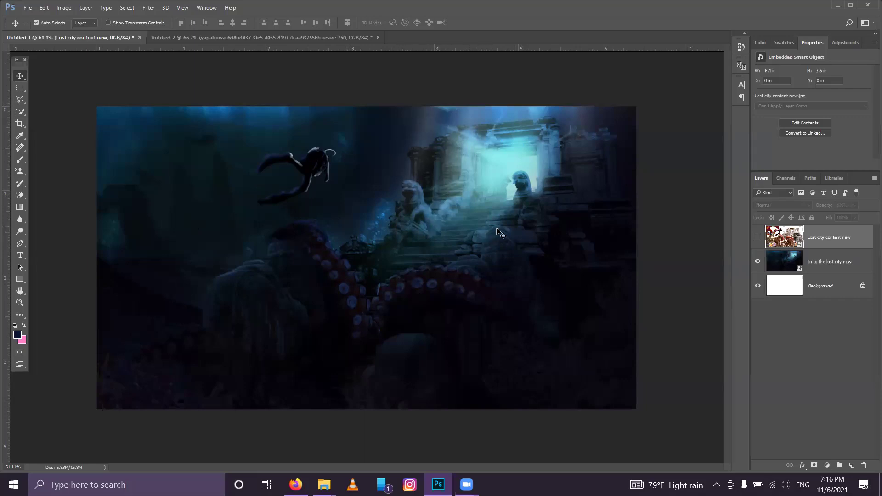
pyautogui.click(835, 5)
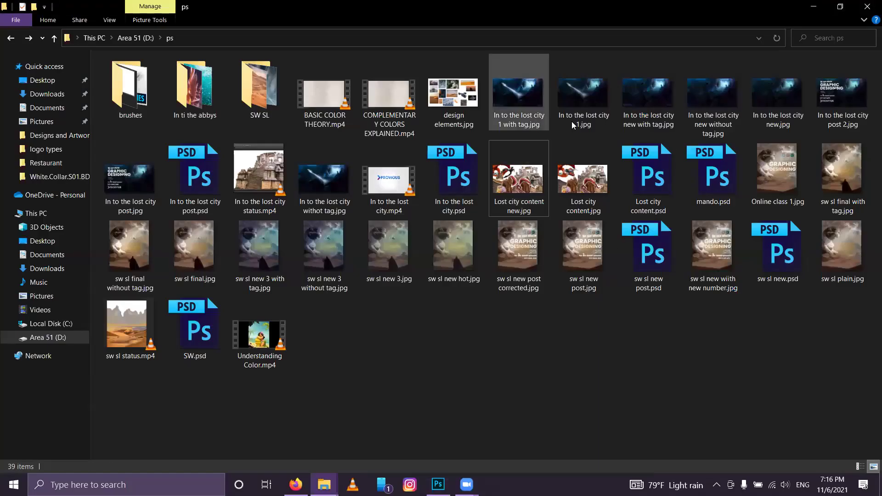
# Step: Place In to the lost city 1.jpg as the top layer of Untitled-1, then hide it
pyautogui.moveTo(575, 99); pyautogui.dragTo(363, 231)
pyautogui.click(316, 23)
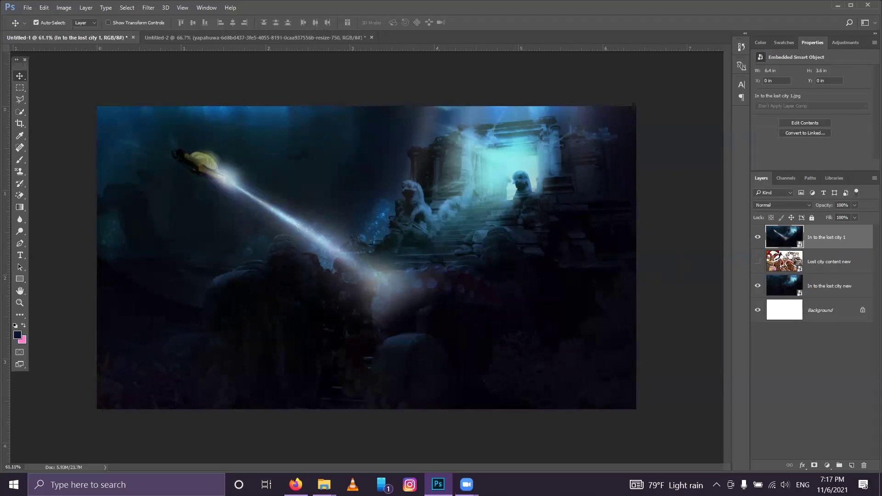
pyautogui.click(758, 237)
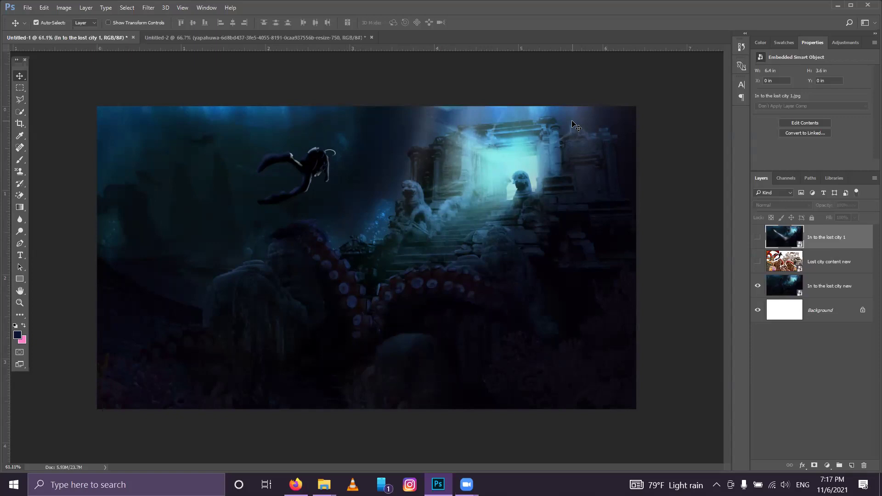
# Step: Minimize Photoshop to reveal the ps folder
pyautogui.click(837, 5)
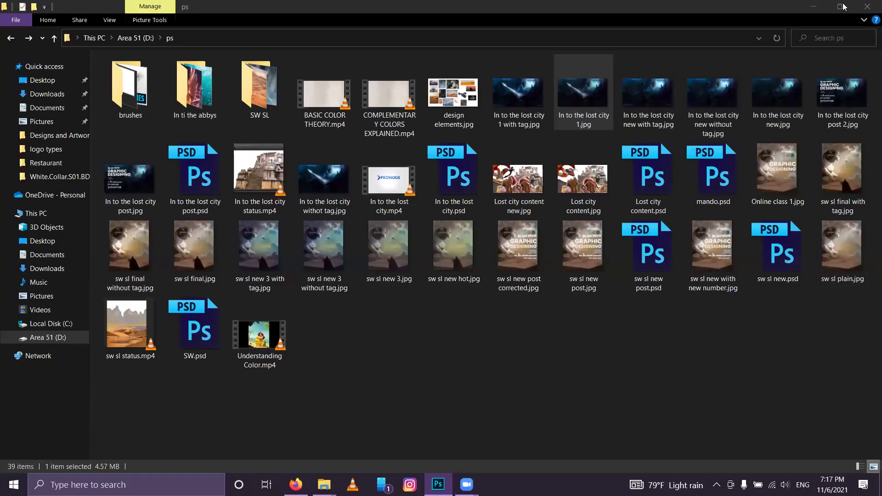
# Step: Open sw sl final without tag.jpg as a separate Photoshop document, then view the temple collage
pyautogui.click(303, 317)
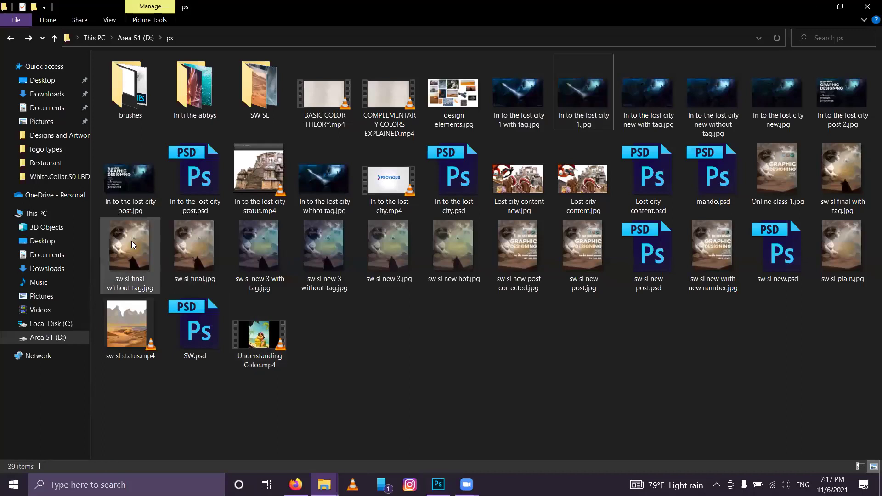
pyautogui.moveTo(128, 235); pyautogui.dragTo(459, 10)
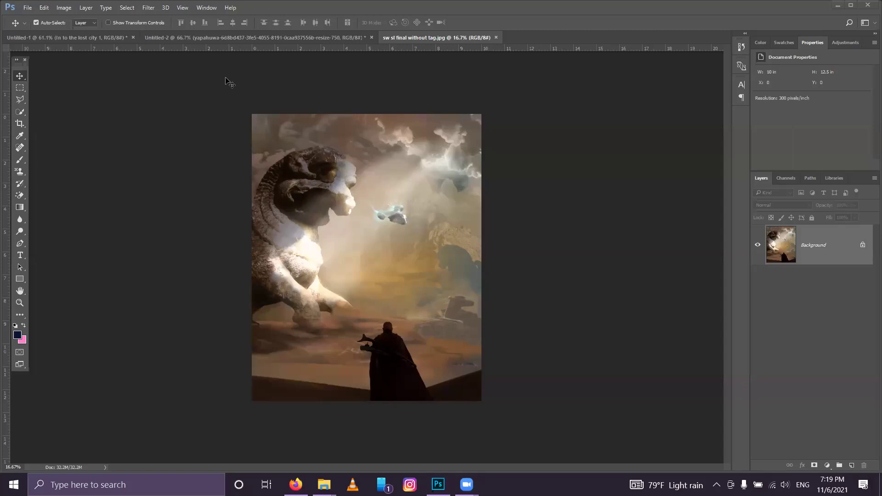
pyautogui.click(235, 42)
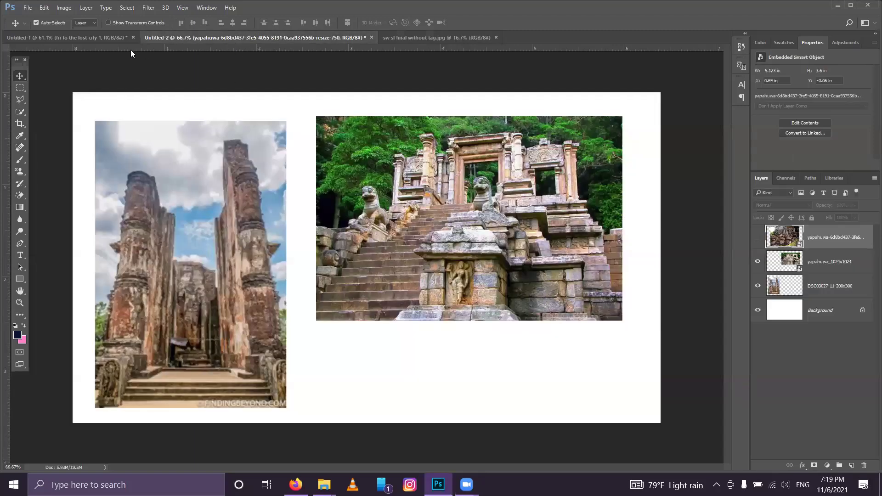
# Step: In Untitled-1, hide the underwater lost-city layer and start a new text layer on the canvas
pyautogui.click(79, 39)
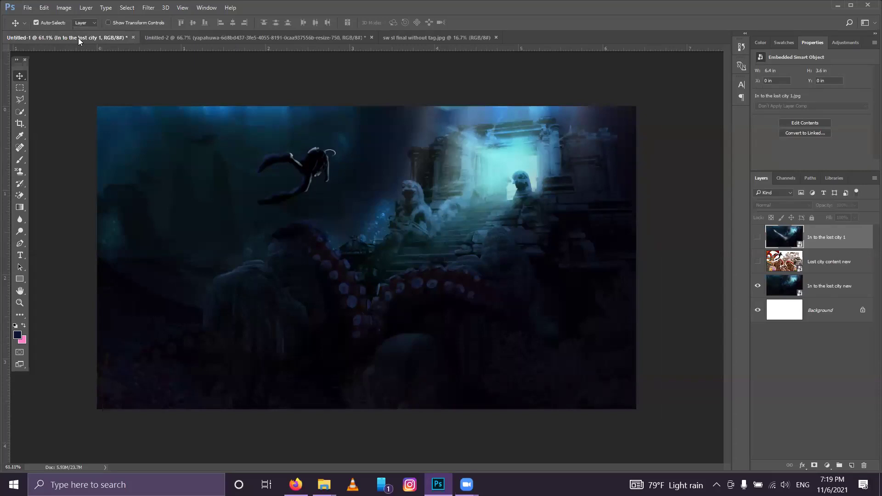
pyautogui.click(763, 288)
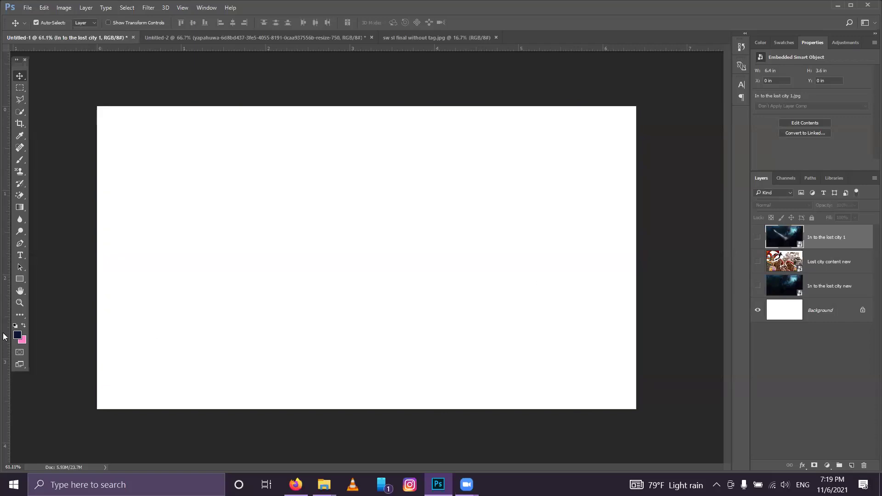
pyautogui.click(20, 256)
pyautogui.click(297, 256)
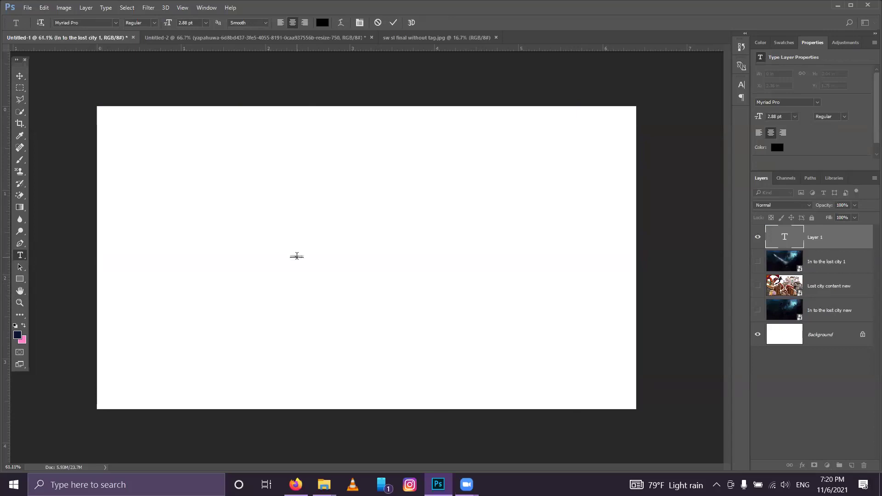
# Step: Enlarge the e-mail text to 24.88 pt Myriad Pro and move it toward the canvas centre
pyautogui.doubleClick(296, 256)
pyautogui.click(359, 22)
pyautogui.moveTo(634, 109); pyautogui.dragTo(644, 109)
pyautogui.click(19, 75)
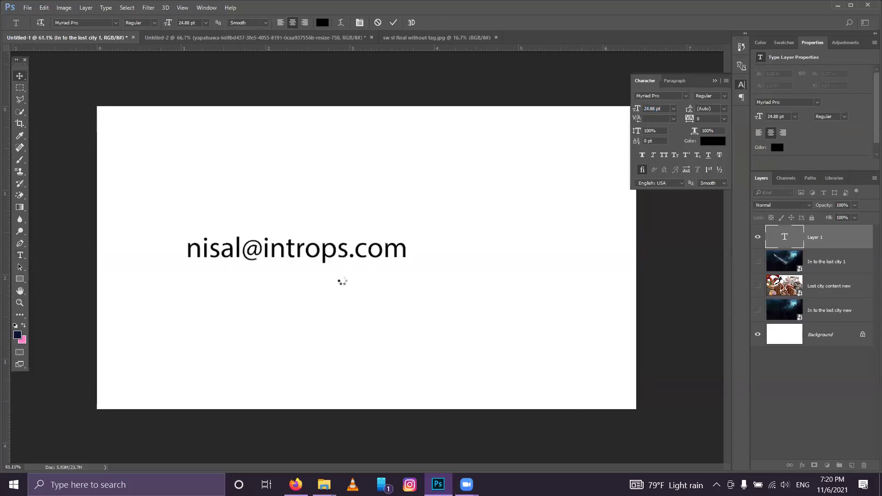
pyautogui.moveTo(340, 259); pyautogui.dragTo(408, 252)
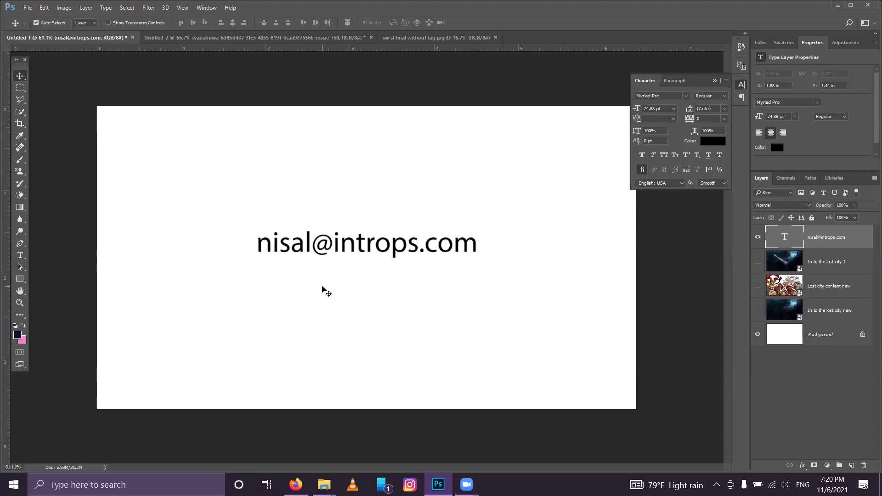
pyautogui.click(19, 255)
# Step: Type a second e-mail address on a new text layer and centre it above the first
pyautogui.click(265, 182)
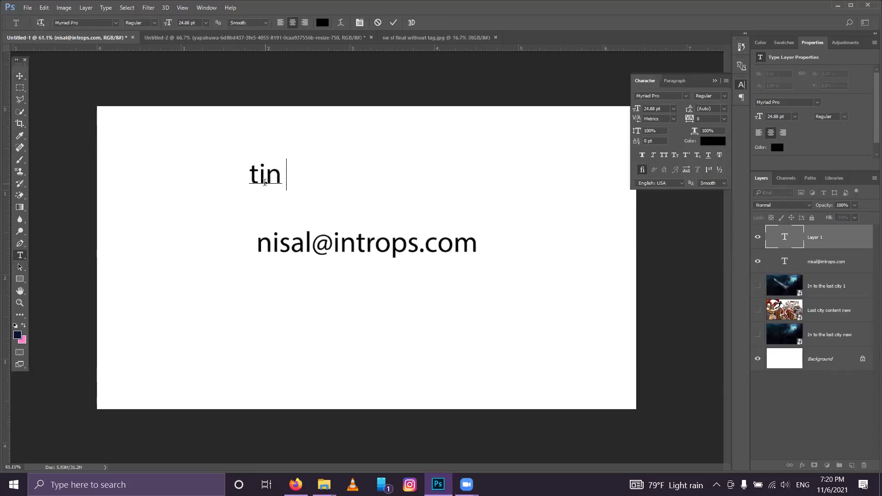
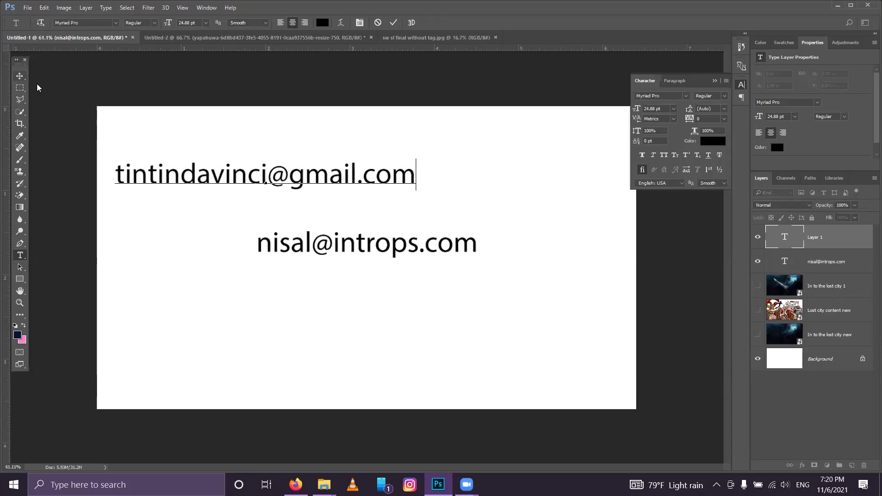
pyautogui.click(20, 76)
pyautogui.moveTo(305, 176); pyautogui.dragTo(407, 188)
# Step: Nudge the lower e-mail line slightly right, then undo that move
pyautogui.moveTo(411, 250); pyautogui.dragTo(414, 250)
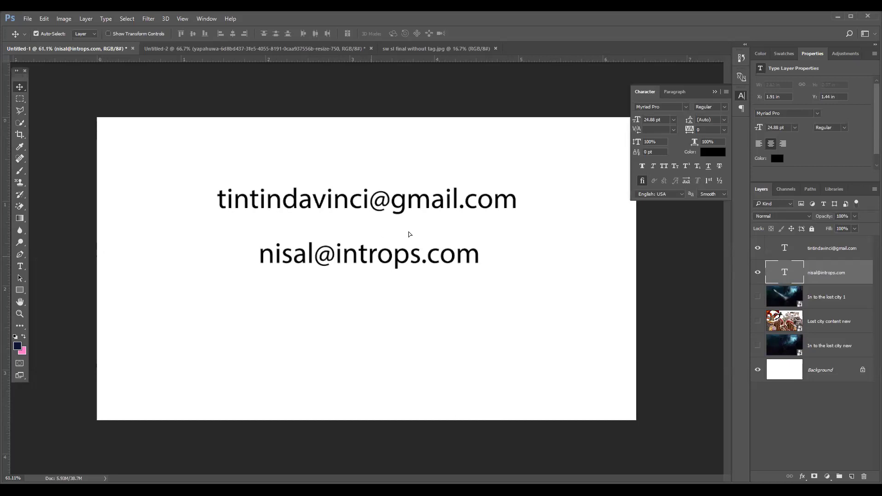
pyautogui.hotkey('ctrl', 'z')
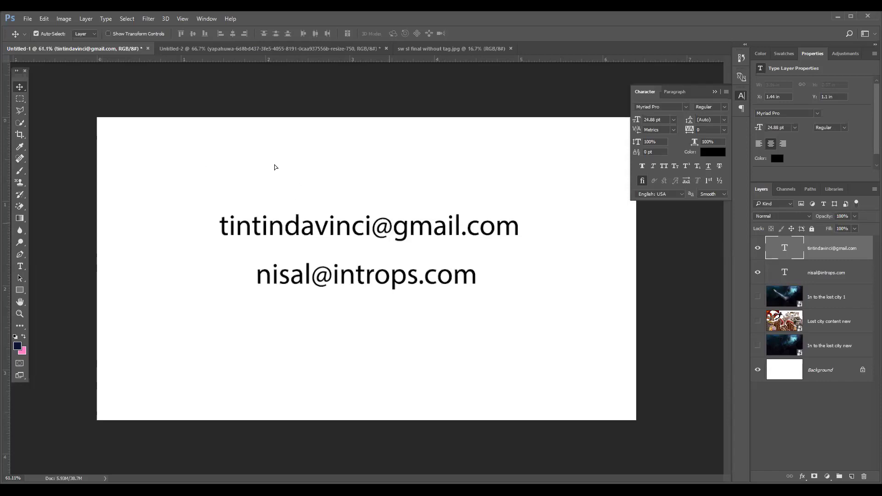
# Step: Move both e-mail lines toward the upper left of the canvas
pyautogui.moveTo(279, 156); pyautogui.dragTo(279, 156)
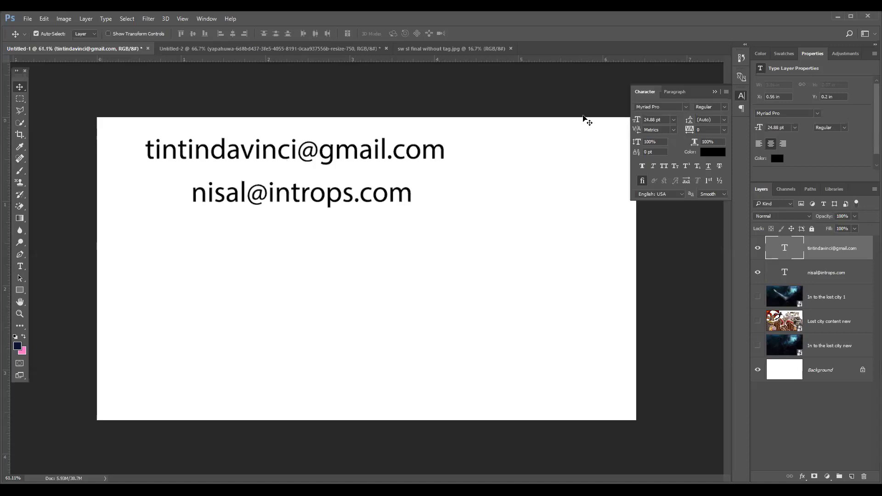
# Step: Make the 'In to the lost city new' layer visible again
pyautogui.click(757, 347)
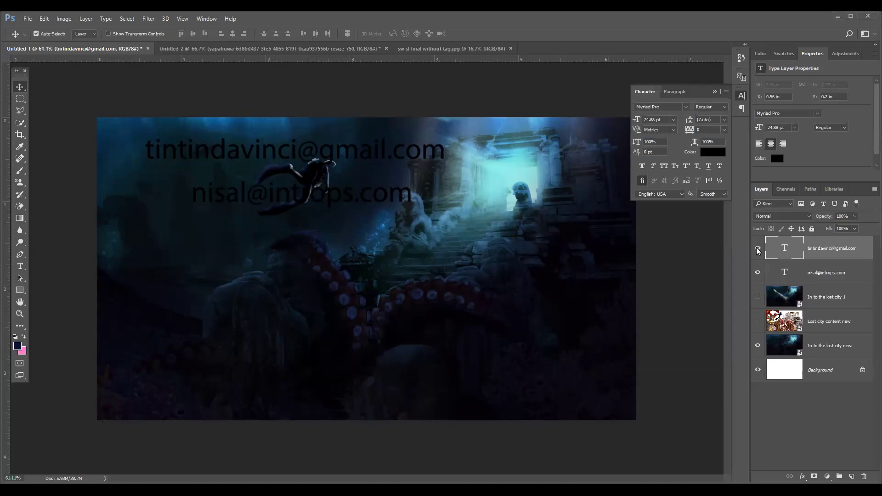
# Step: Hide both e-mail text layers, leaving only the underwater scene visible
pyautogui.moveTo(757, 249); pyautogui.dragTo(757, 272)
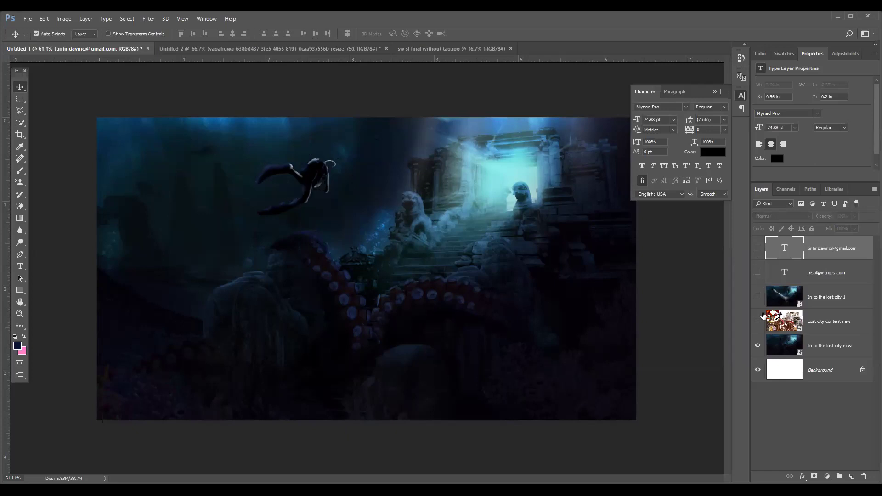
# Step: Hide the 'In to the lost city new' layer so only the white Background shows
pyautogui.click(758, 345)
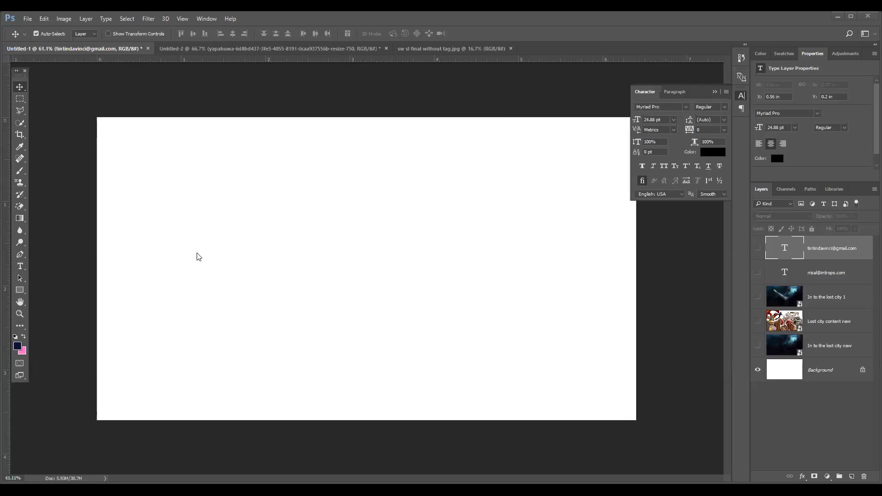
pyautogui.click(20, 267)
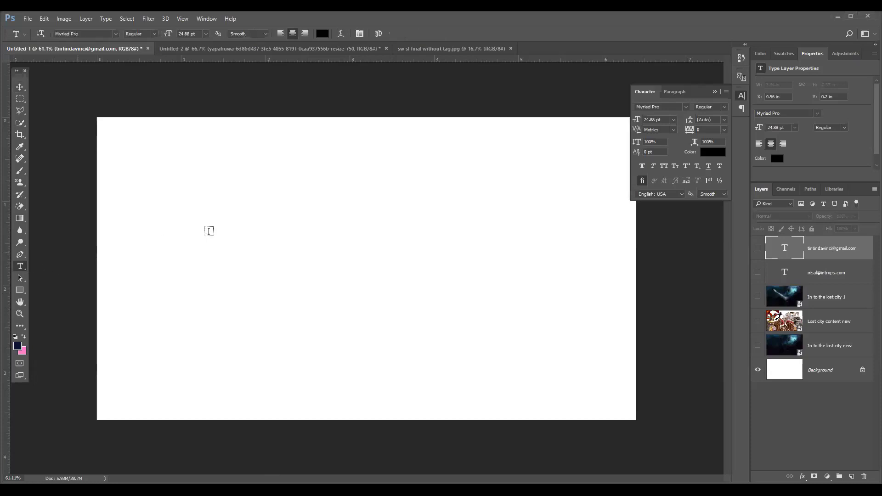
# Step: Add a left-aligned 'Space' text layer near the canvas's upper left
pyautogui.click(192, 177)
pyautogui.write('S')
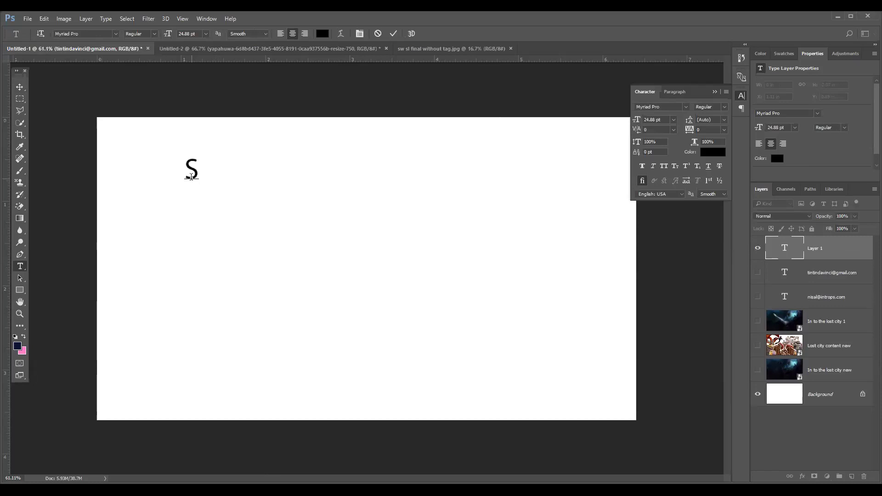
pyautogui.write('pace')
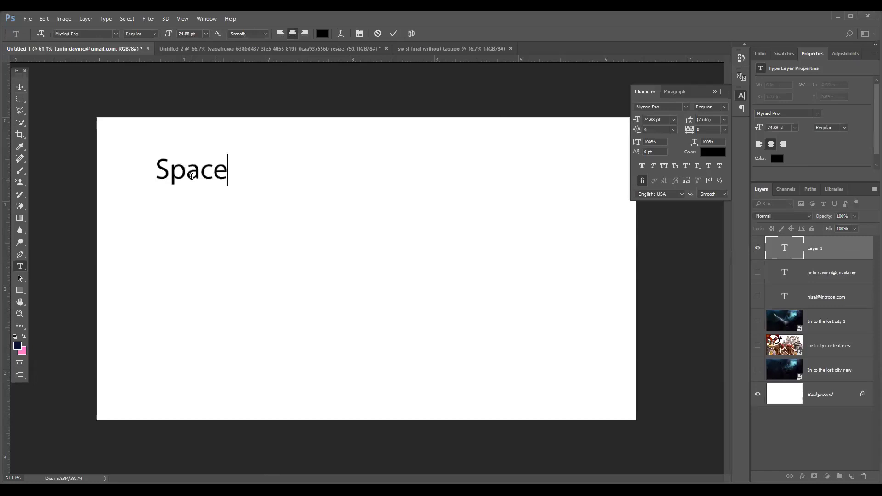
pyautogui.hotkey('ctrl', 'a')
pyautogui.click(280, 34)
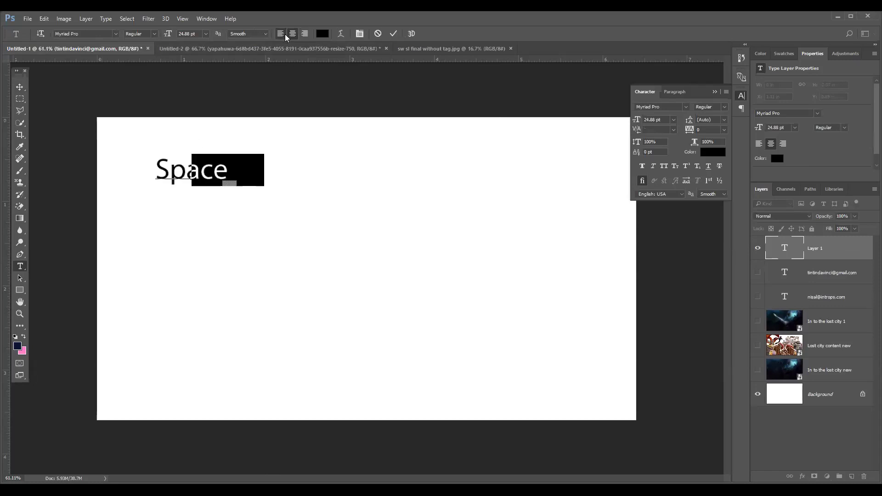
pyautogui.click(264, 170)
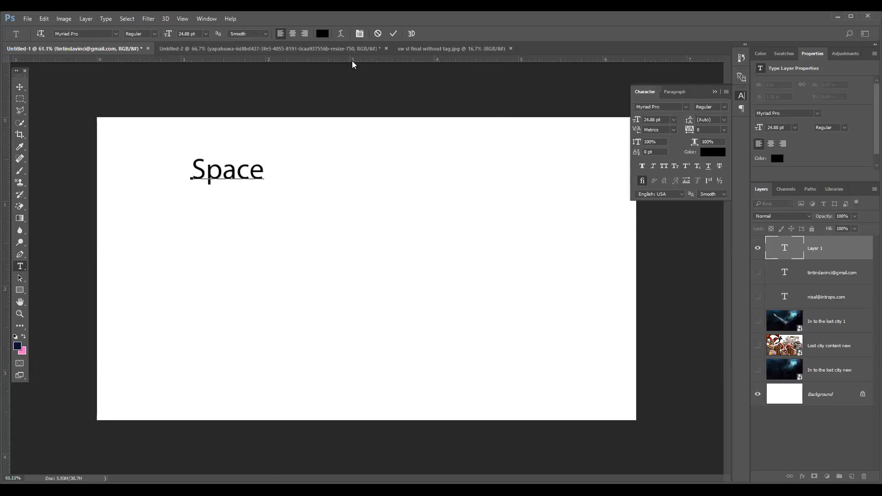
pyautogui.click(393, 34)
# Step: Add 'Car' and 'island' text layers stacked below Space
pyautogui.click(198, 219)
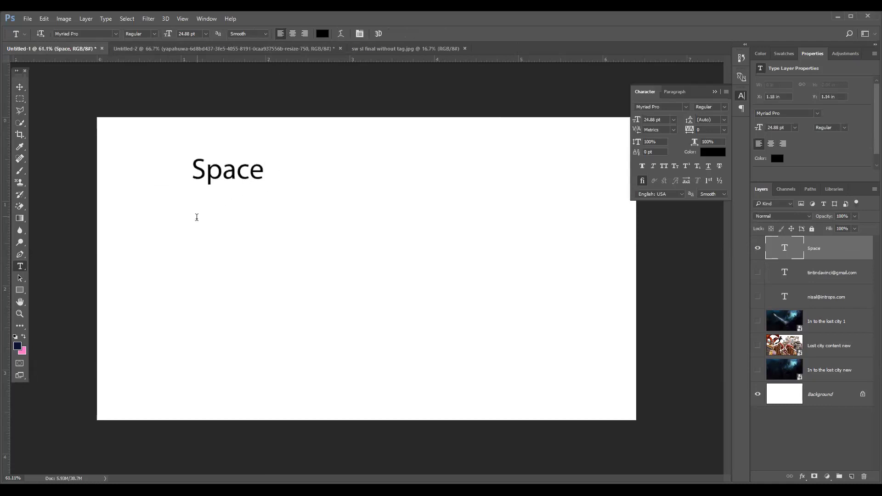
pyautogui.write('Car')
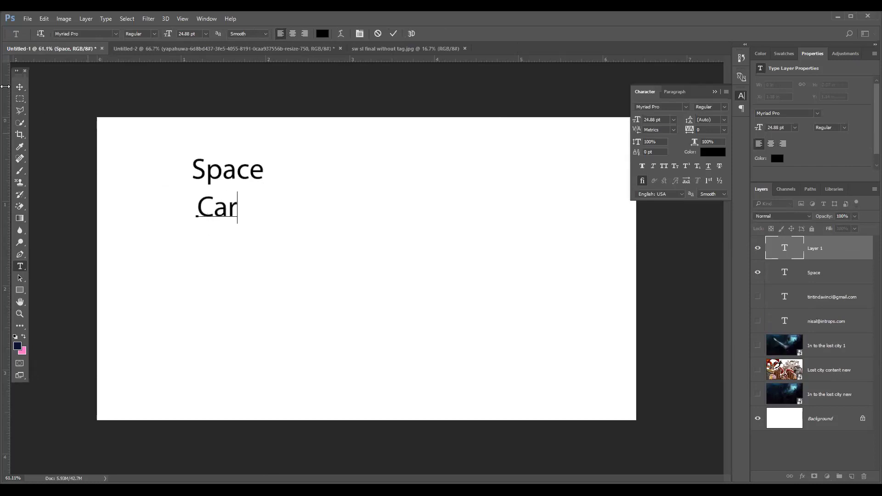
pyautogui.click(19, 87)
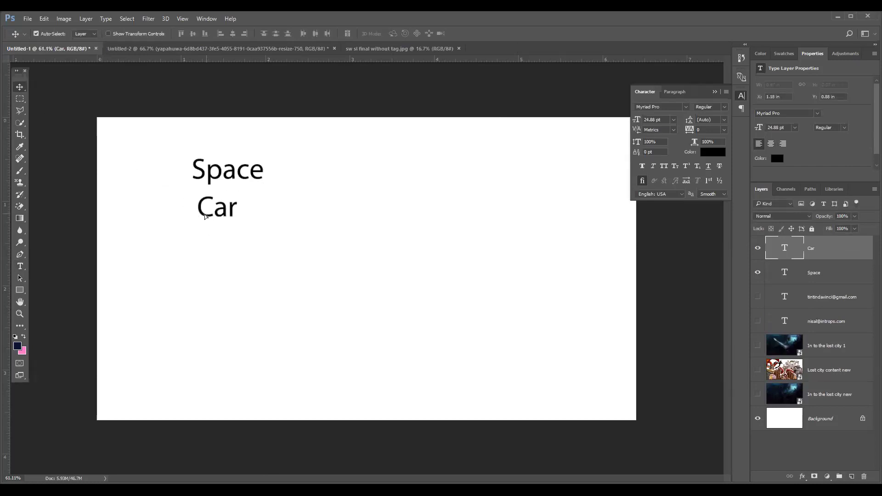
pyautogui.moveTo(205, 214); pyautogui.dragTo(201, 213)
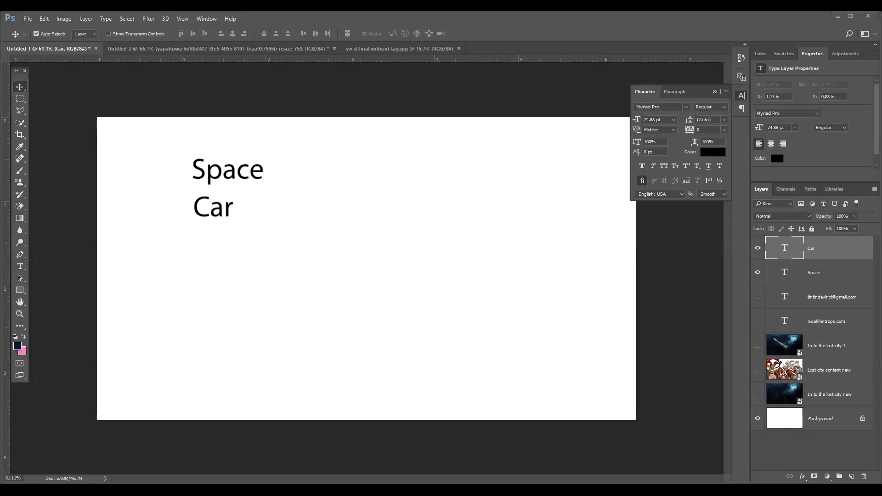
pyautogui.click(228, 252)
pyautogui.press('t')
pyautogui.click(192, 241)
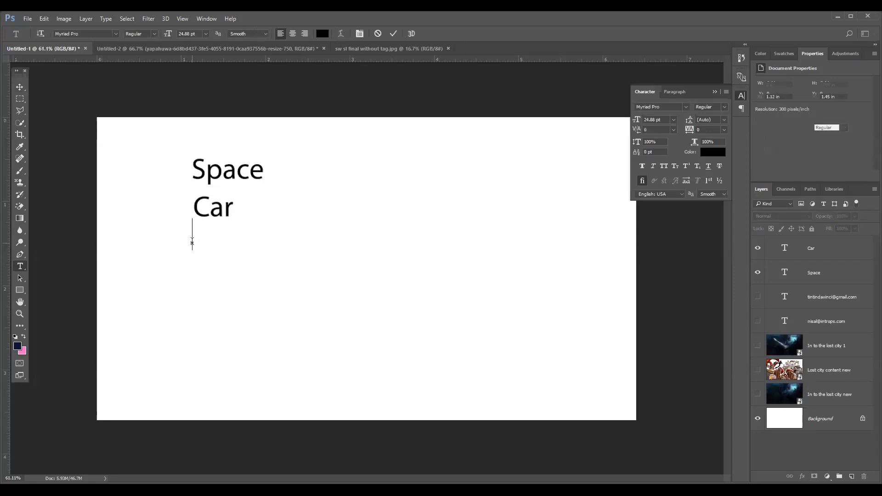
pyautogui.write('island')
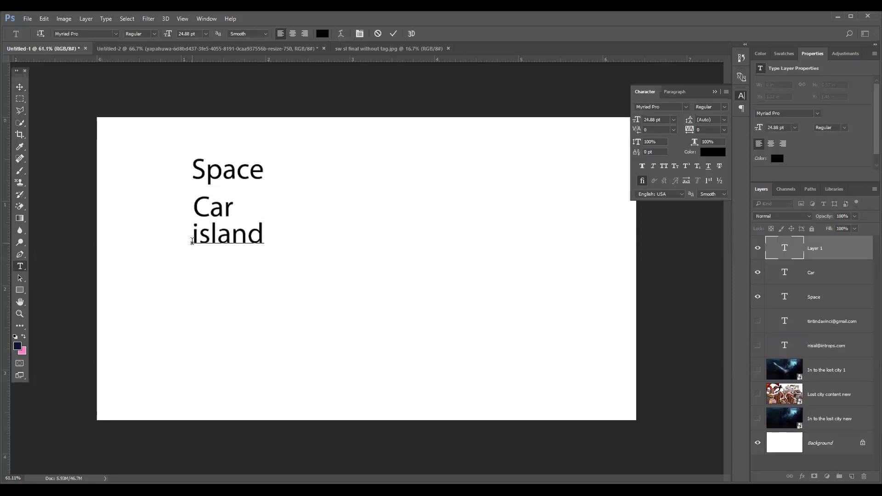
pyautogui.moveTo(230, 266); pyautogui.dragTo(237, 277)
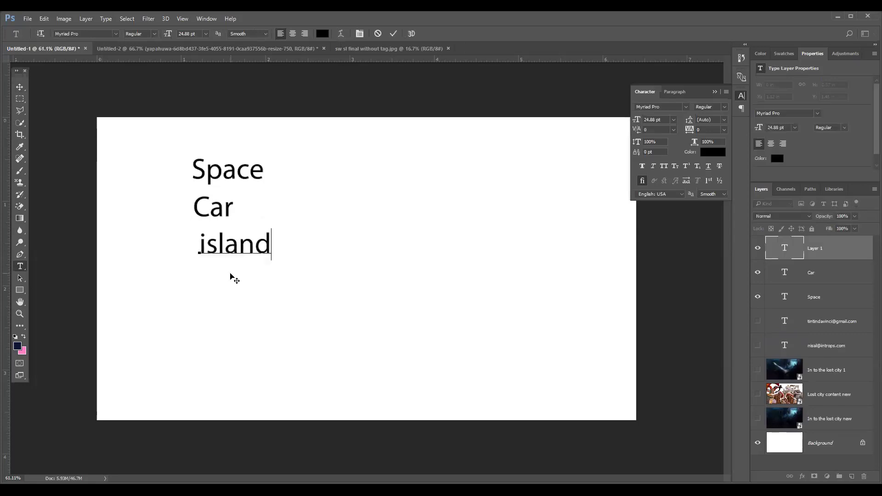
pyautogui.click(394, 33)
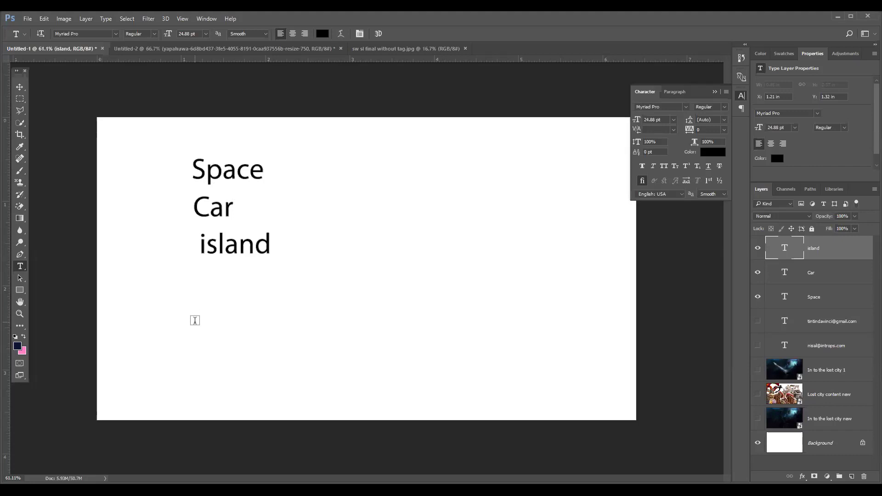
# Step: Add 'Cricket' and 'Halloween' text layers below island
pyautogui.click(207, 287)
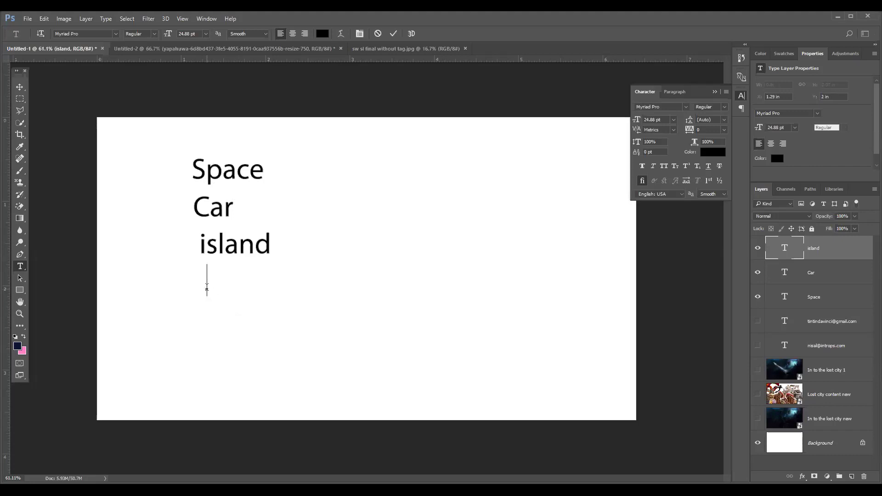
pyautogui.write('Cric ')
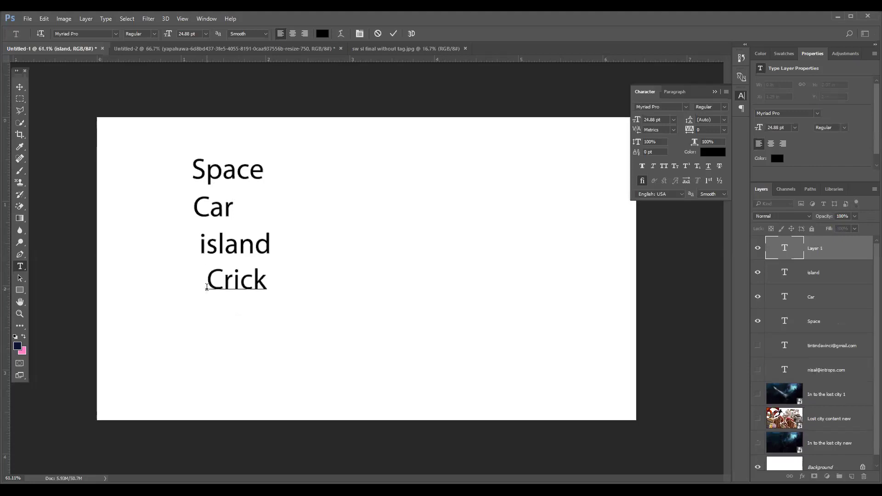
pyautogui.write('et')
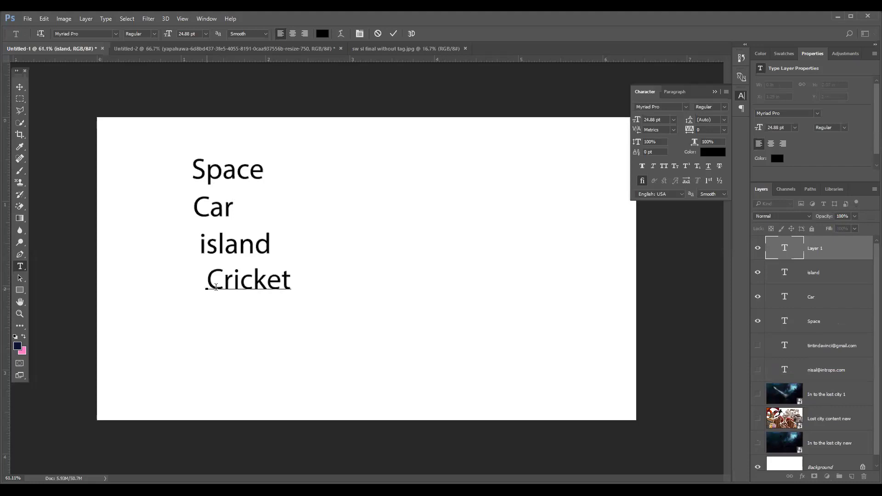
pyautogui.click(394, 33)
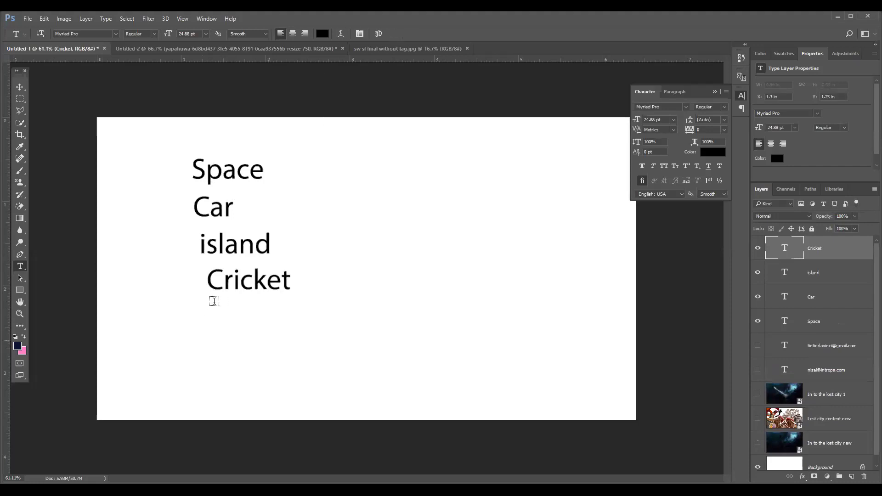
pyautogui.click(206, 330)
pyautogui.write('H')
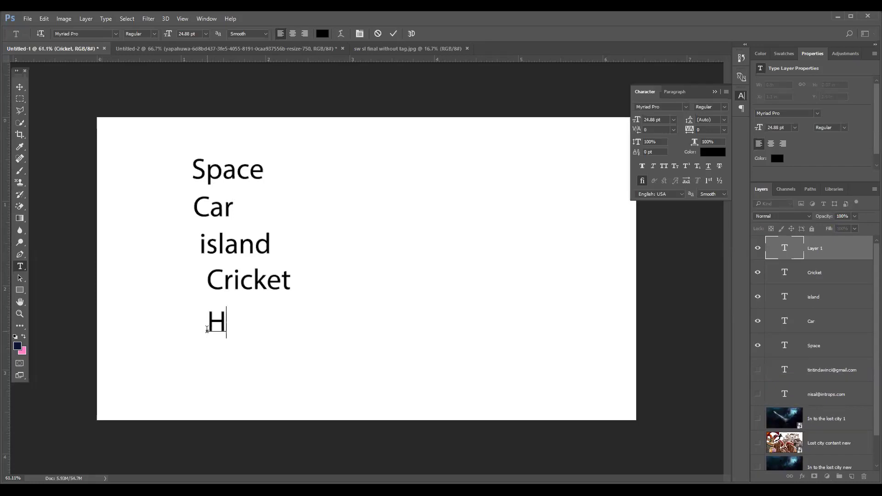
pyautogui.write('alloween')
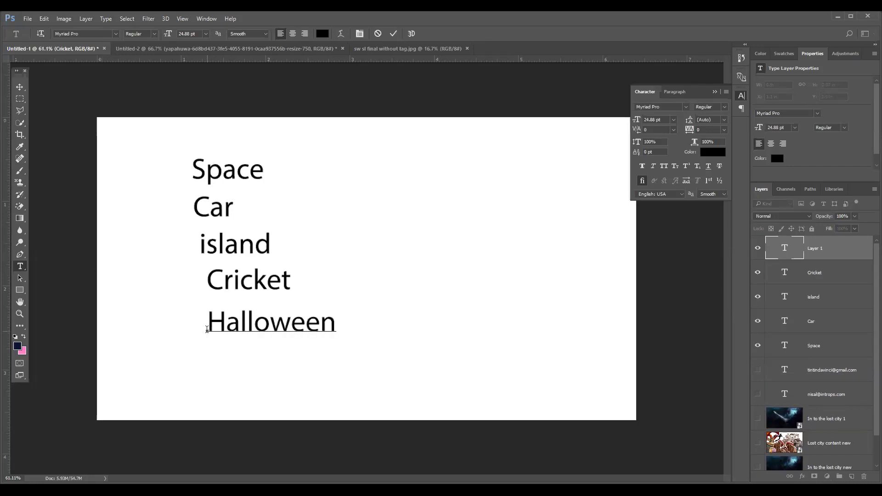
pyautogui.press('Return')
pyautogui.press('BackSpace')
pyautogui.click(391, 33)
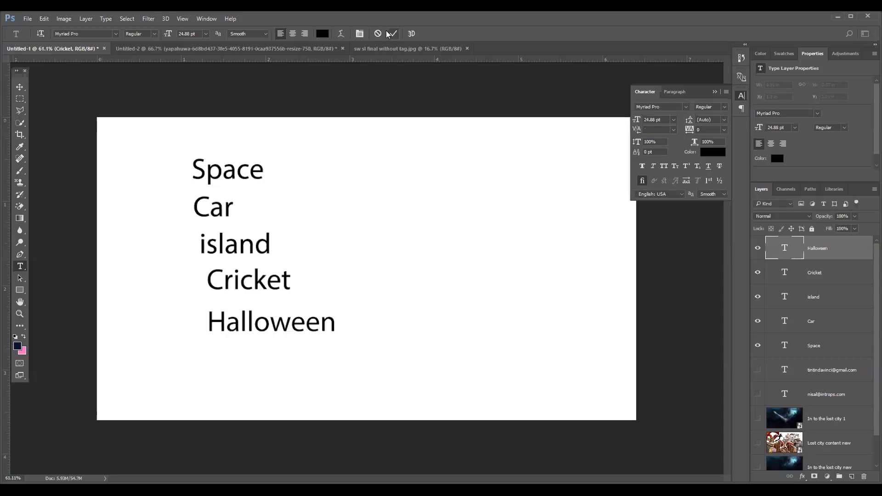
pyautogui.press('v')
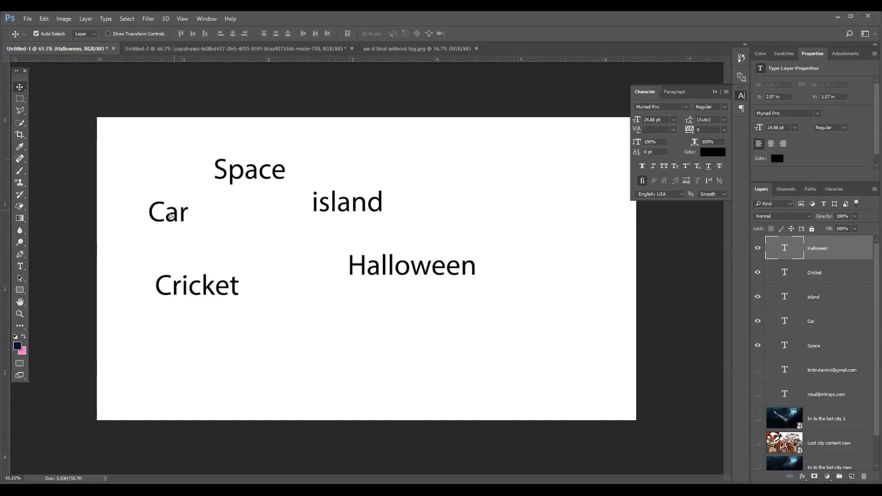
# Step: Reposition the Car and Cricket words, stepping back through move history to settle the layout
pyautogui.moveTo(170, 216); pyautogui.dragTo(169, 216)
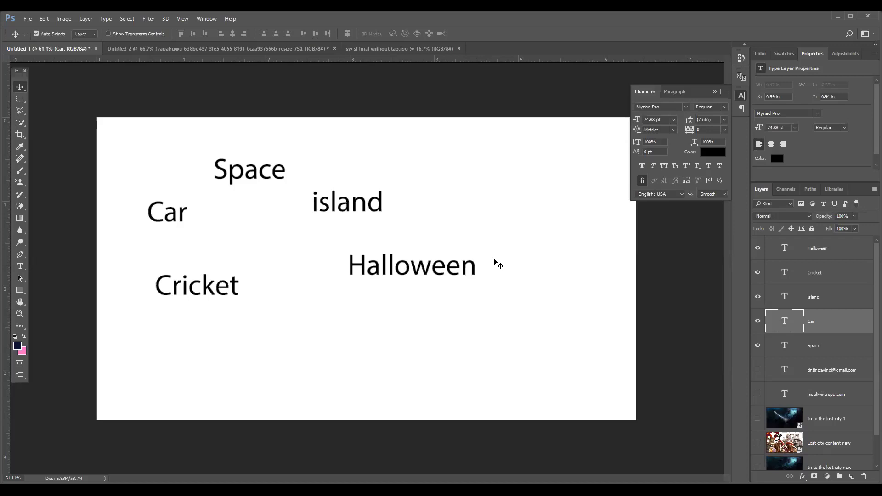
pyautogui.click(198, 292)
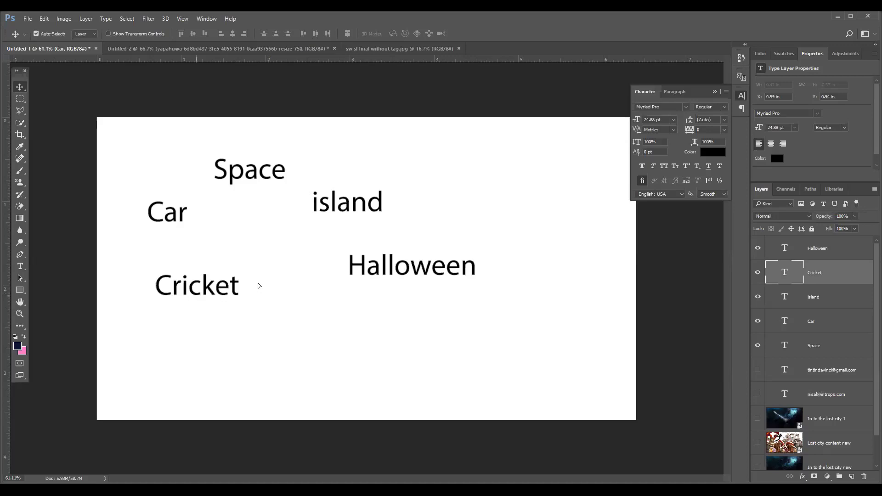
pyautogui.hotkey('ctrl', 'z')
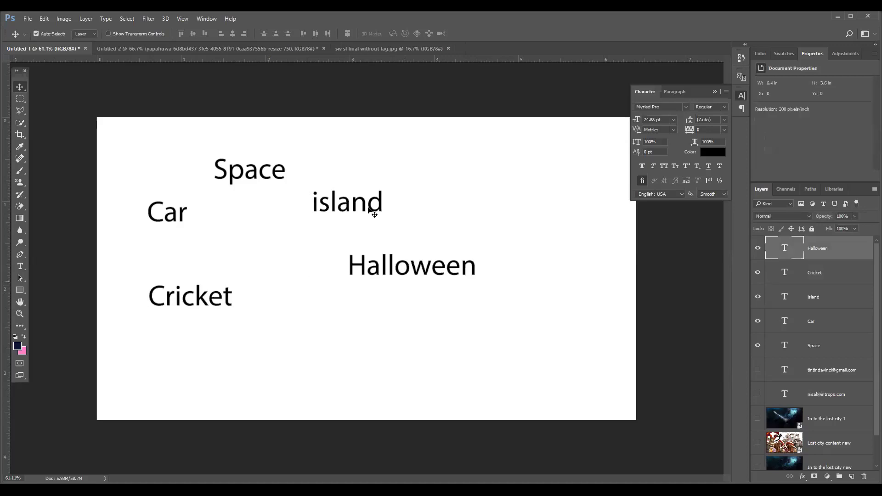
pyautogui.hotkey('ctrl', 'alt', 'z')
pyautogui.hotkey('ctrl', 'alt', 'z')
pyautogui.hotkey('ctrl', 'alt', 'z')
pyautogui.hotkey('ctrl', 'alt', 'z')
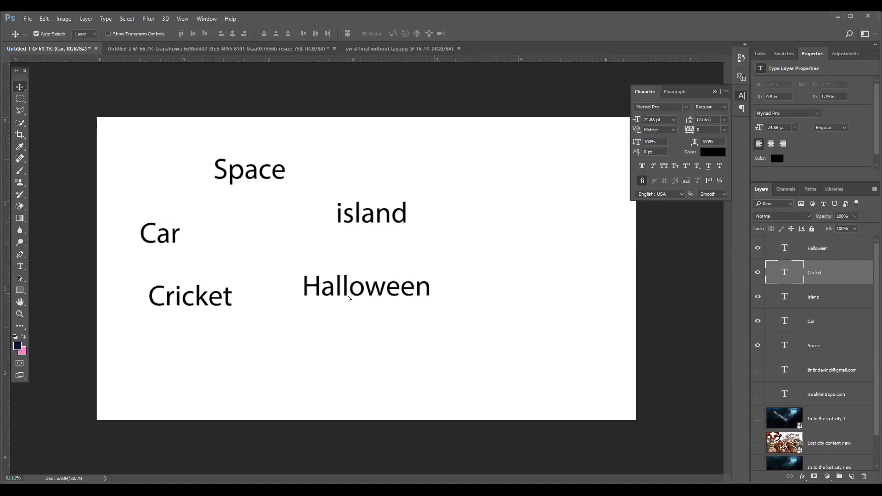
pyautogui.hotkey('ctrl', 'alt', 'z')
pyautogui.hotkey('ctrl', 'alt', 'z')
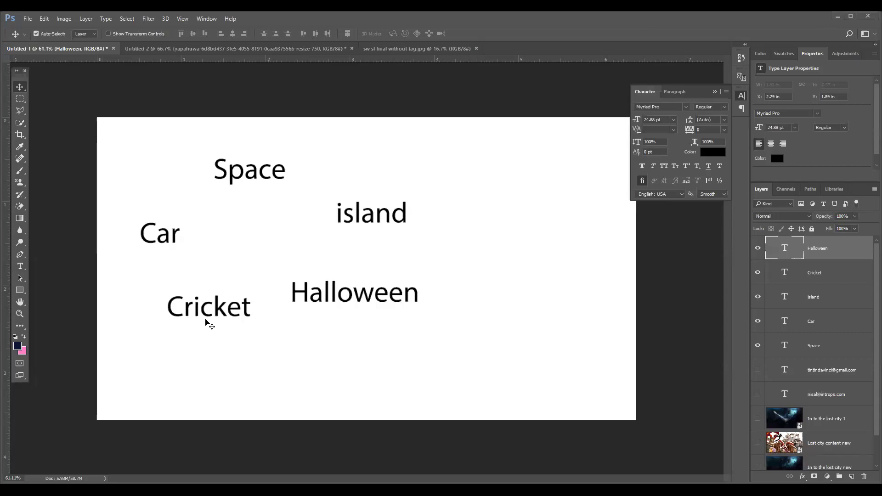
# Step: Add a 'Lost word/city' text layer below Halloween
pyautogui.click(21, 266)
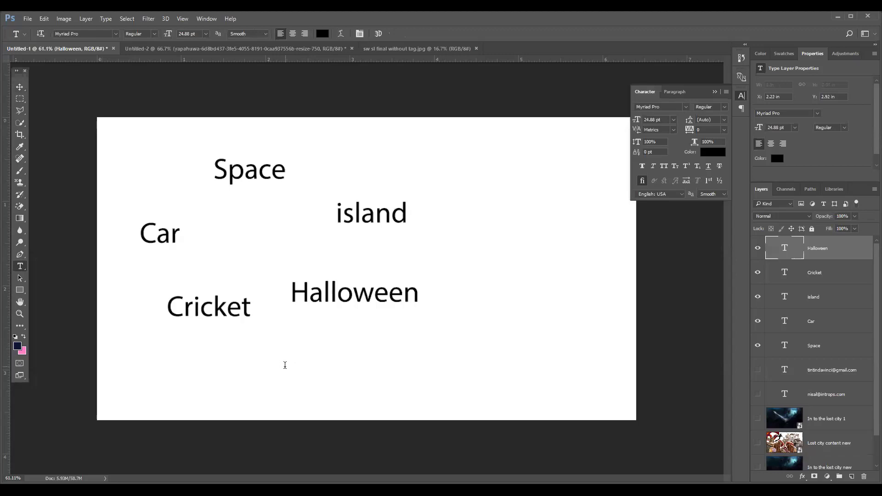
pyautogui.click(286, 366)
pyautogui.write('L st work')
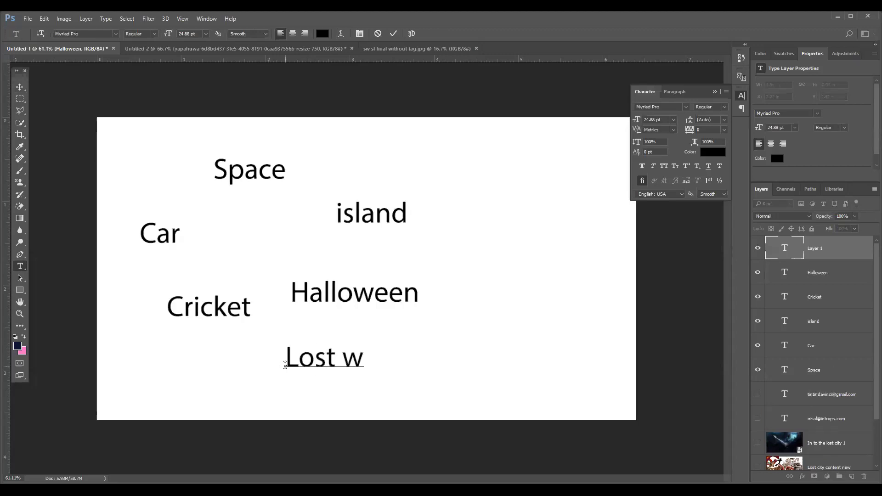
pyautogui.press('BackSpace')
pyautogui.write('d')
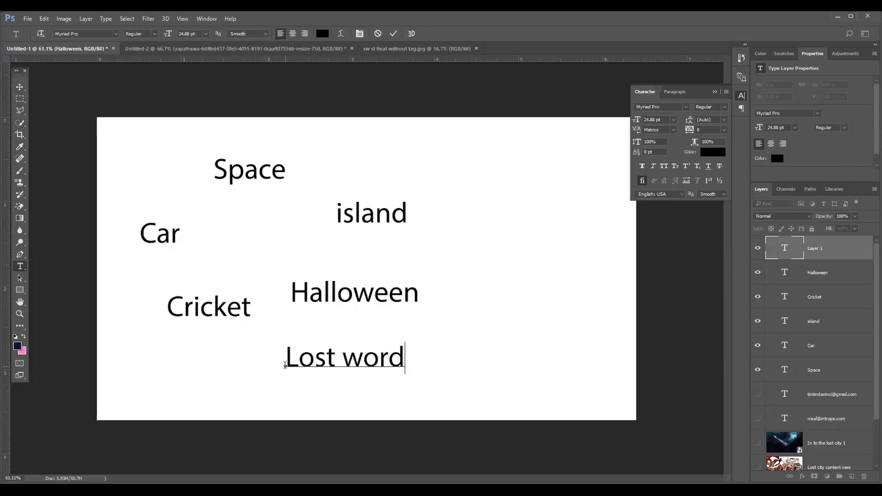
pyautogui.write('/city')
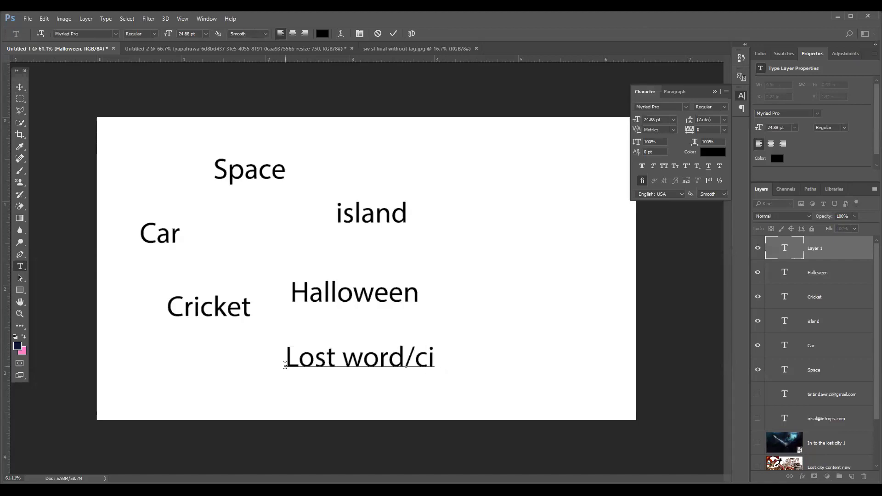
pyautogui.click(393, 34)
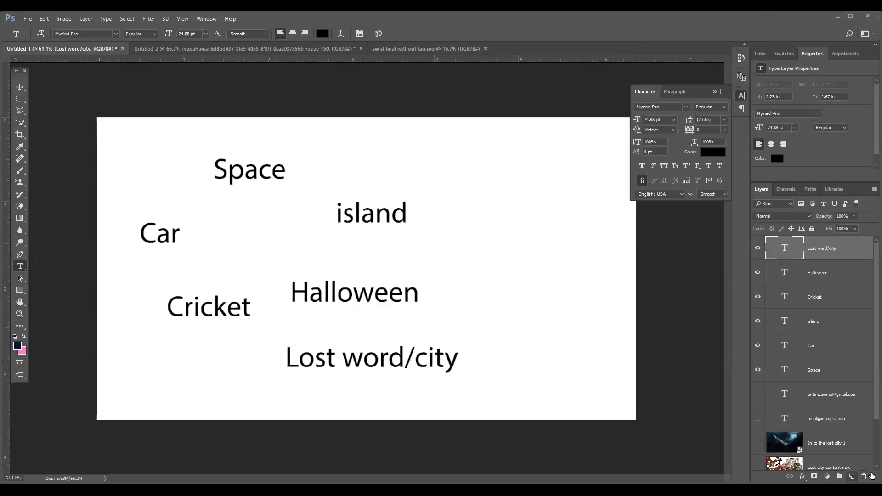
# Step: On a new Layer 1, brush-sketch a tall rectangle, a wide one below, and a checkmark inside it
pyautogui.click(852, 477)
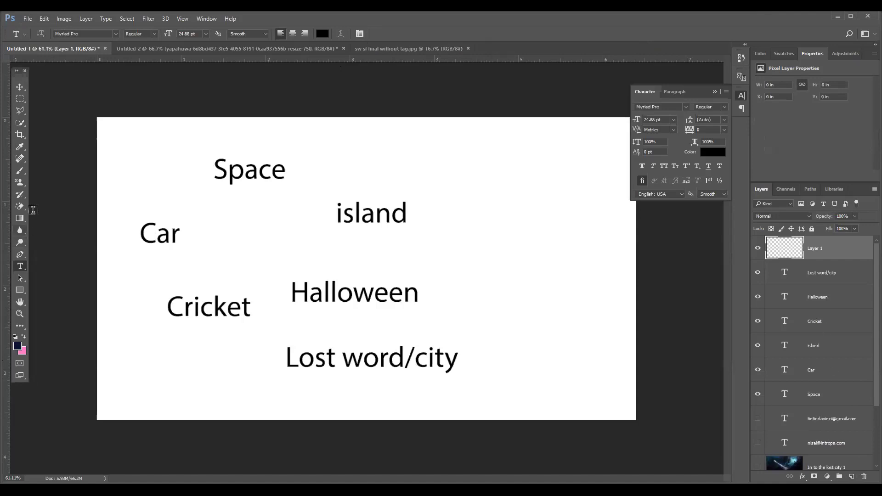
pyautogui.click(23, 173)
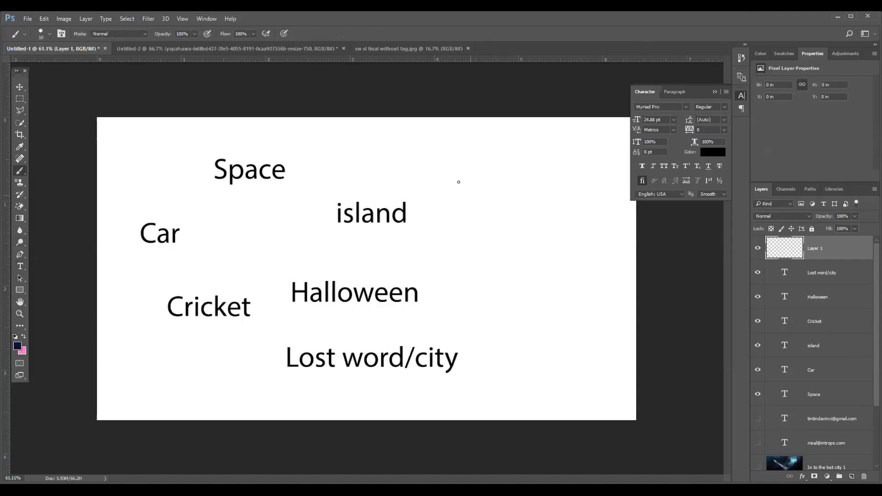
pyautogui.moveTo(474, 154)
pyautogui.mouseDown()
pyautogui.moveTo(559, 280)
pyautogui.moveTo(559, 228)
pyautogui.moveTo(504, 148)
pyautogui.moveTo(475, 154)
pyautogui.mouseUp()
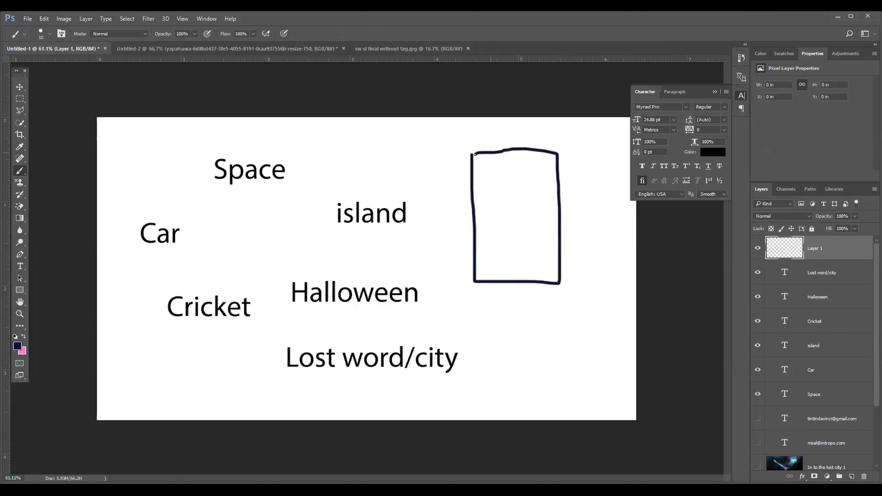
pyautogui.moveTo(477, 309)
pyautogui.mouseDown()
pyautogui.moveTo(479, 399)
pyautogui.moveTo(479, 309)
pyautogui.moveTo(606, 315)
pyautogui.moveTo(625, 400)
pyautogui.moveTo(496, 402)
pyautogui.moveTo(635, 403)
pyautogui.moveTo(626, 401)
pyautogui.moveTo(617, 310)
pyautogui.moveTo(475, 317)
pyautogui.mouseUp()
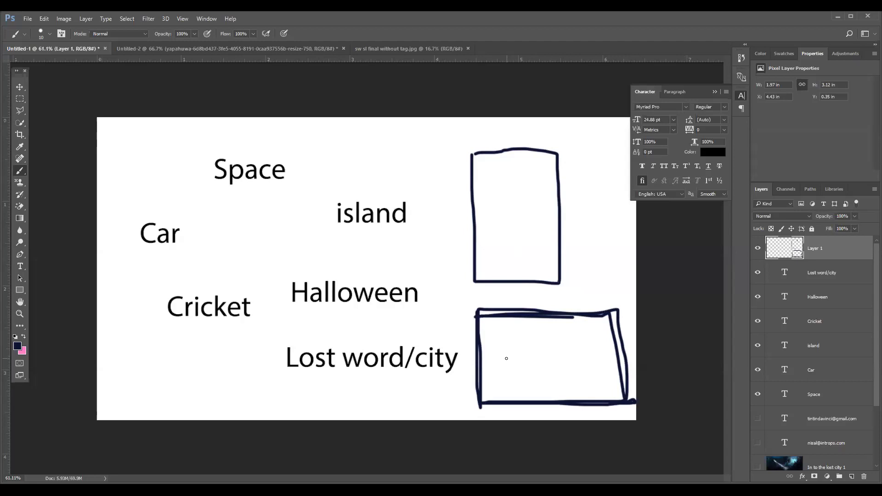
pyautogui.moveTo(514, 359); pyautogui.dragTo(558, 341)
pyautogui.click(28, 20)
# Step: Start a DCI 4K 2160p document at 300 ppi with Square Pixels aspect ratio
pyautogui.click(32, 31)
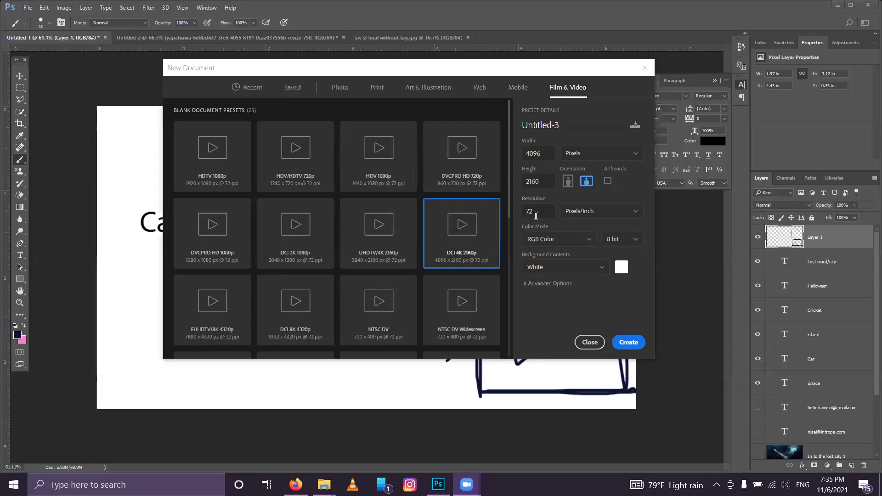
pyautogui.doubleClick(529, 212)
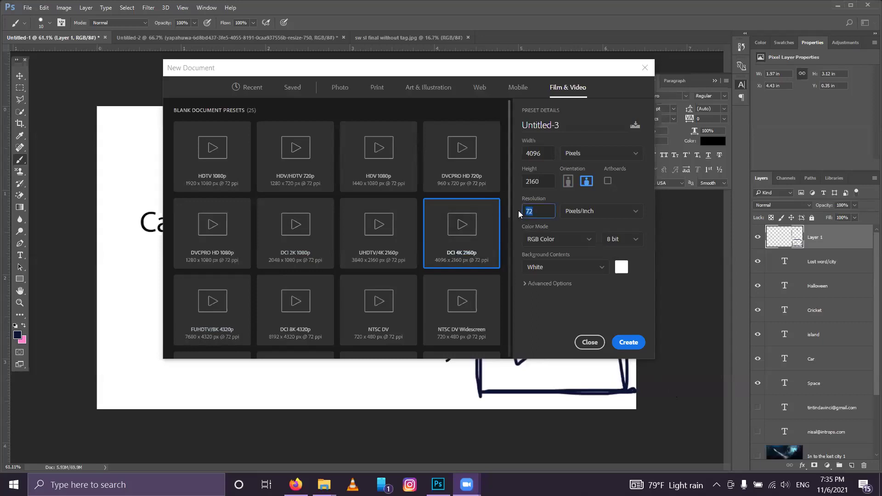
pyautogui.write('300')
pyautogui.click(537, 285)
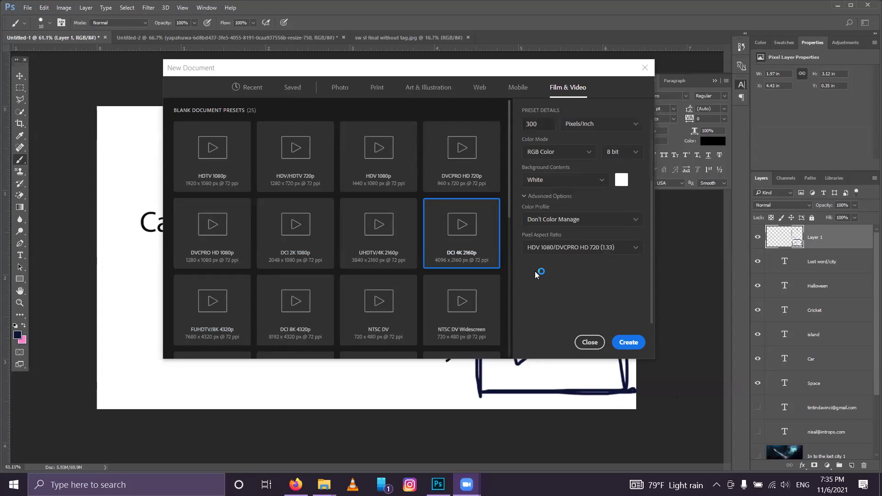
pyautogui.click(606, 249)
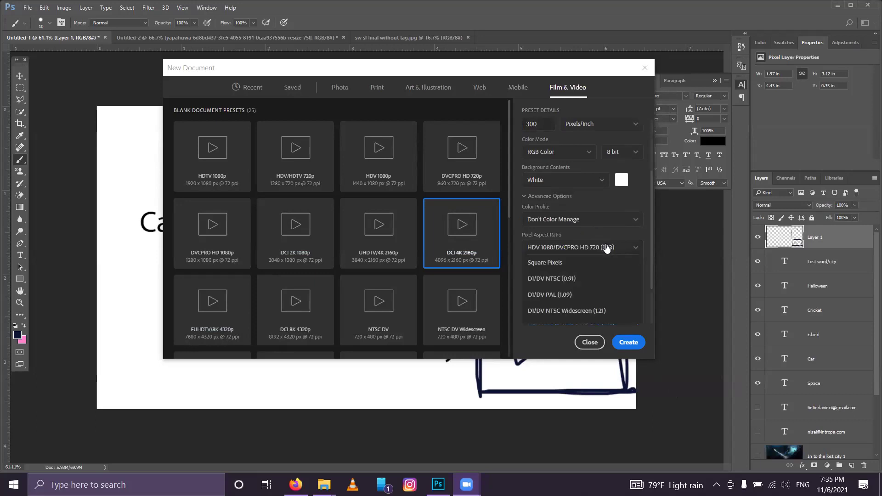
pyautogui.click(544, 266)
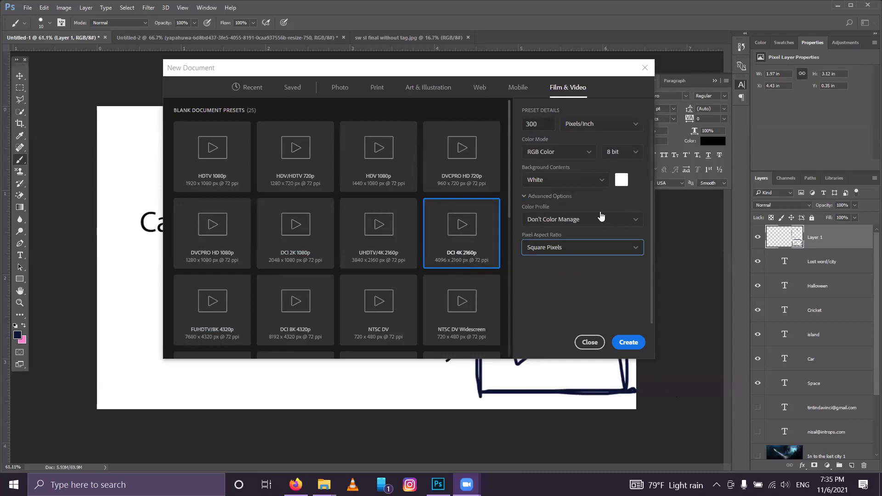
pyautogui.click(540, 256)
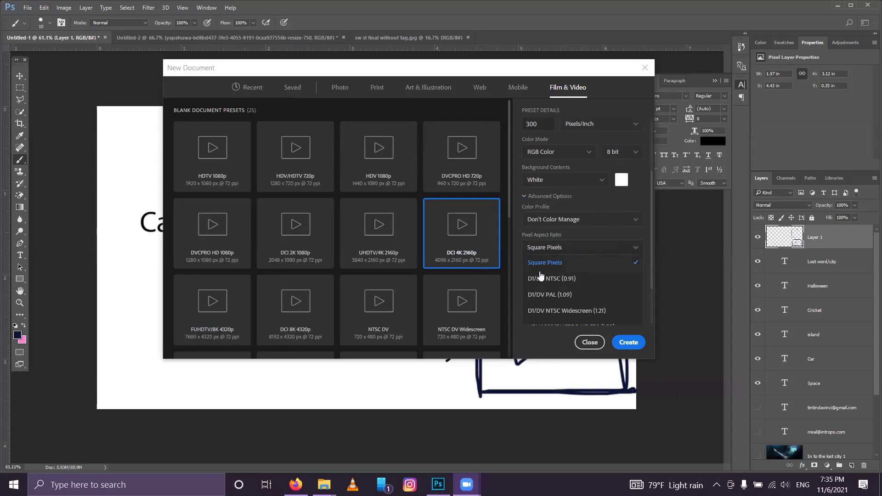
pyautogui.click(522, 338)
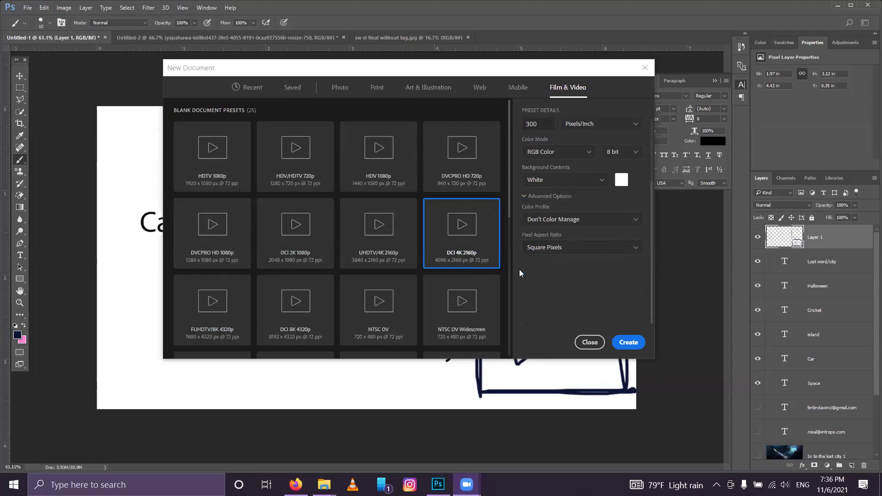
pyautogui.click(543, 254)
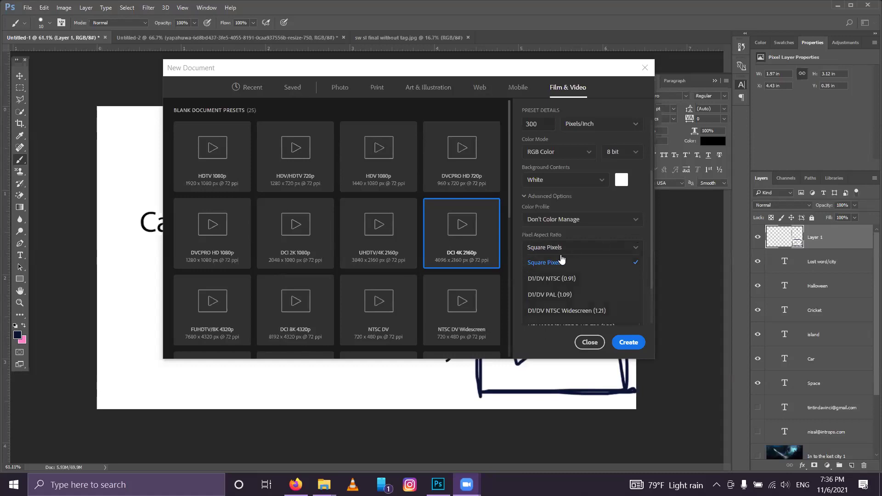
pyautogui.click(568, 236)
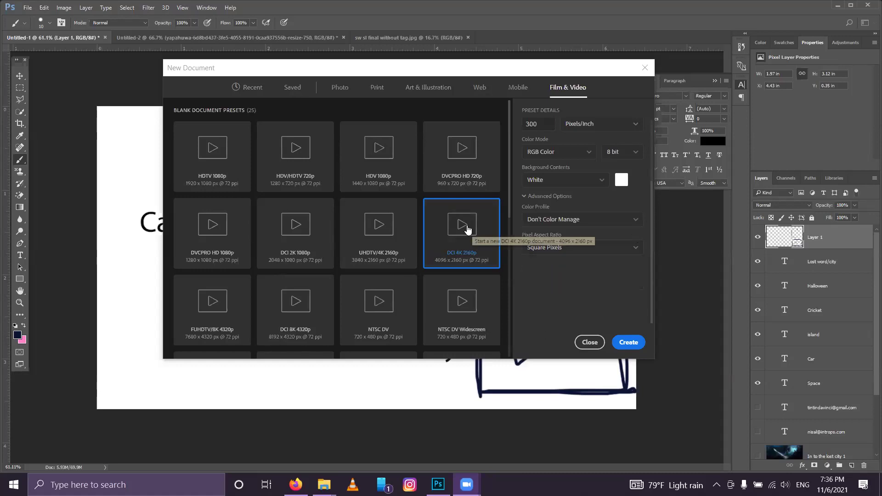
pyautogui.scroll(3, 545, 295)
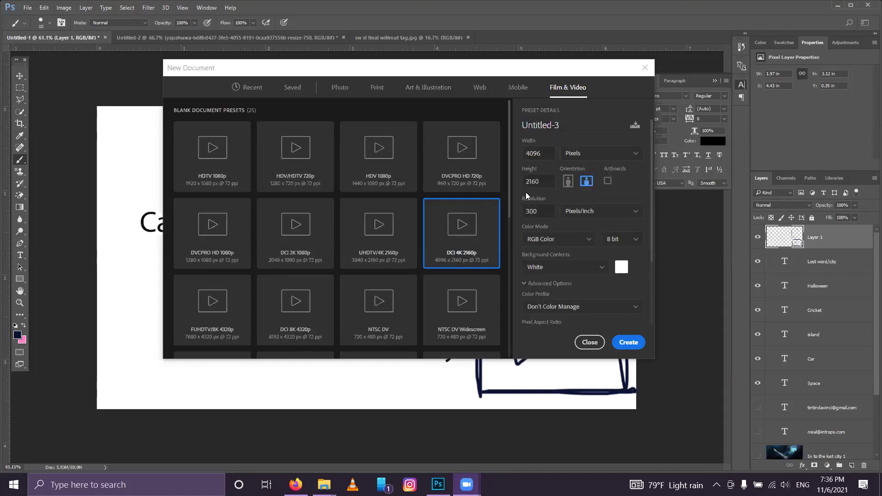
pyautogui.scroll(-3, 544, 317)
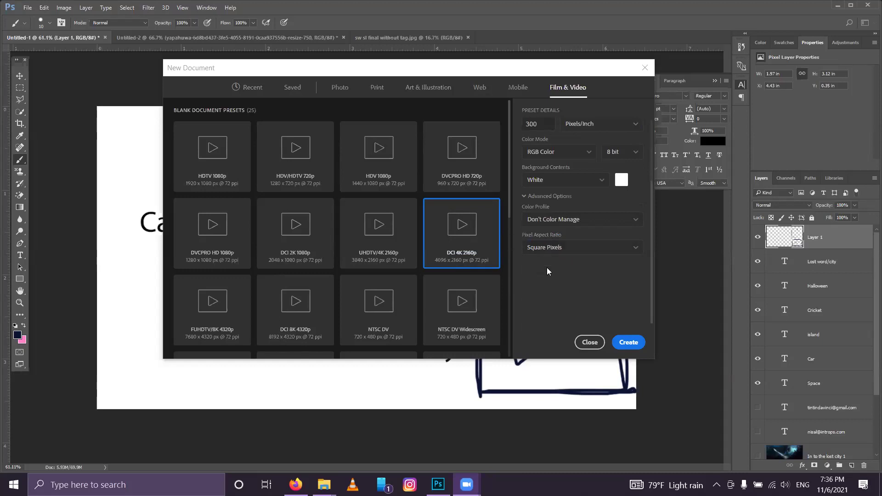
pyautogui.scroll(3, 546, 294)
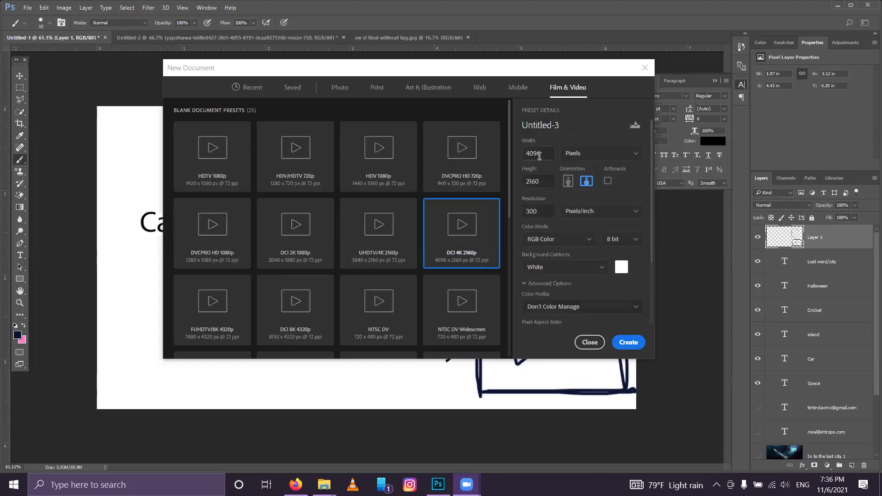
# Step: Name the document 'Manipulation 1' and create it
pyautogui.doubleClick(562, 124)
pyautogui.write('Manipulationn')
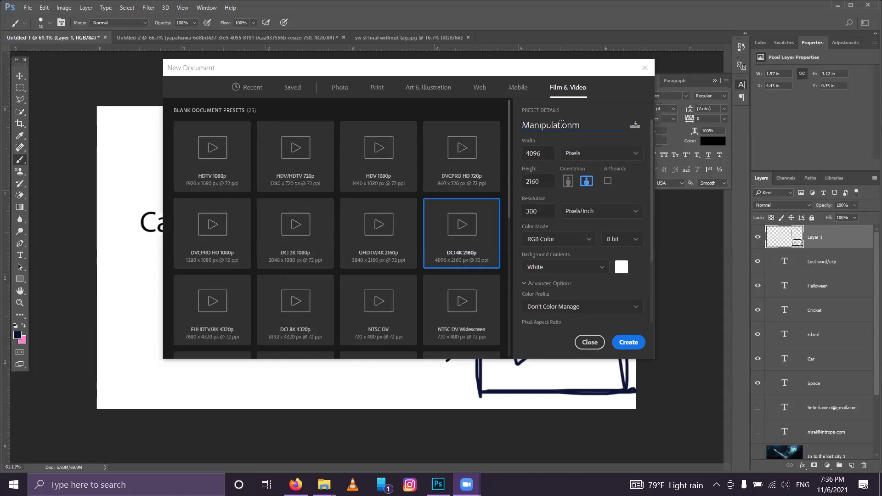
pyautogui.press('BackSpace')
pyautogui.write('1')
pyautogui.click(623, 341)
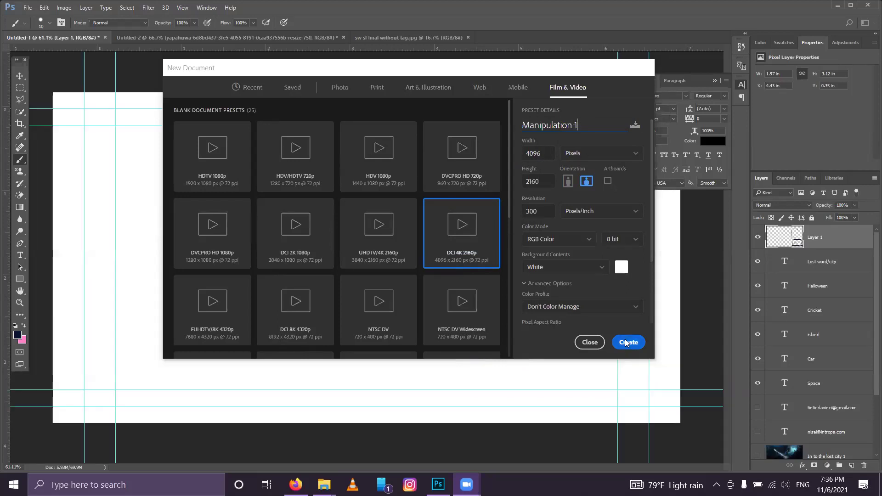
pyautogui.click(714, 80)
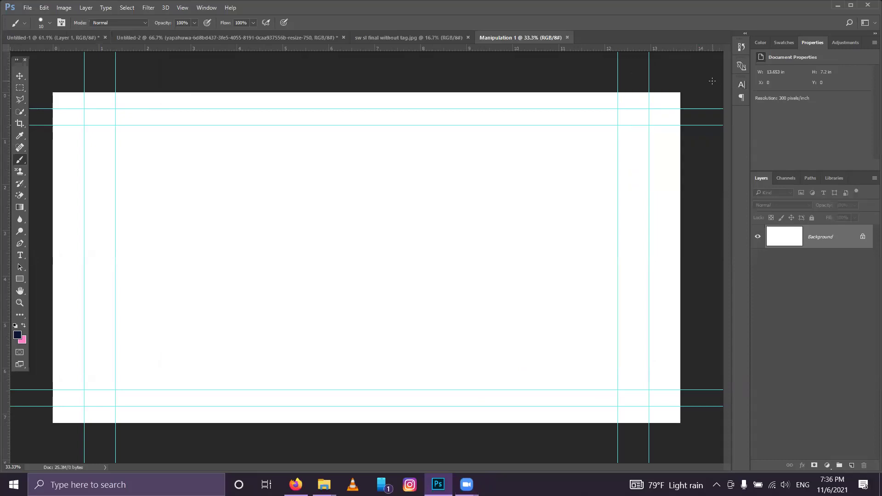
# Step: Add an empty Layer 1 and set the brush size to 14 px
pyautogui.click(848, 466)
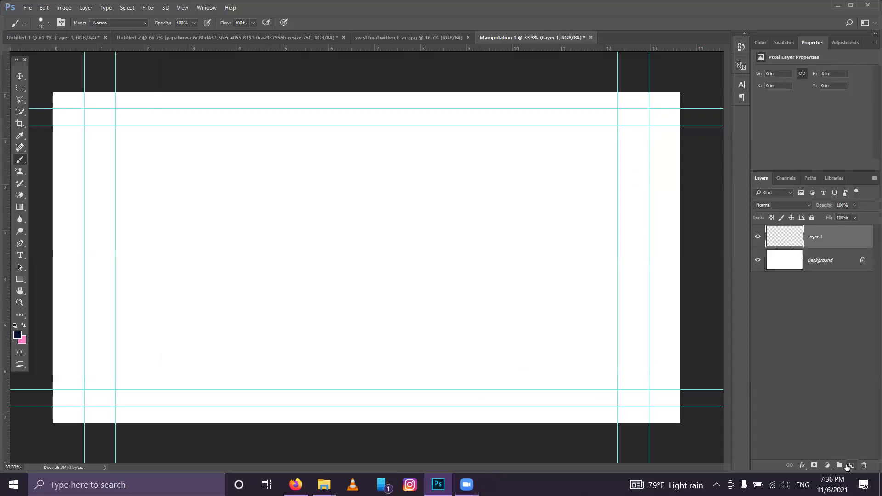
pyautogui.rightClick(181, 238)
pyautogui.click(235, 262)
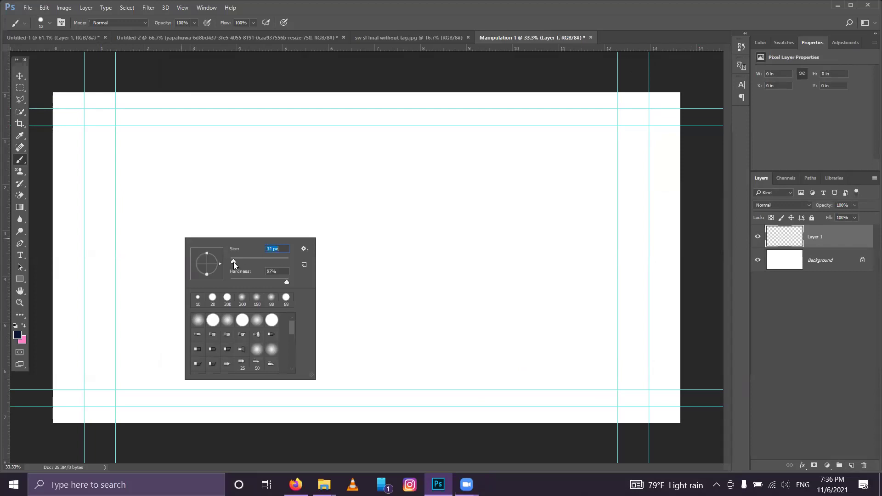
pyautogui.click(585, 4)
# Step: View the sw sl final without tag.jpg image, then return to the words-and-sketch document
pyautogui.click(22, 36)
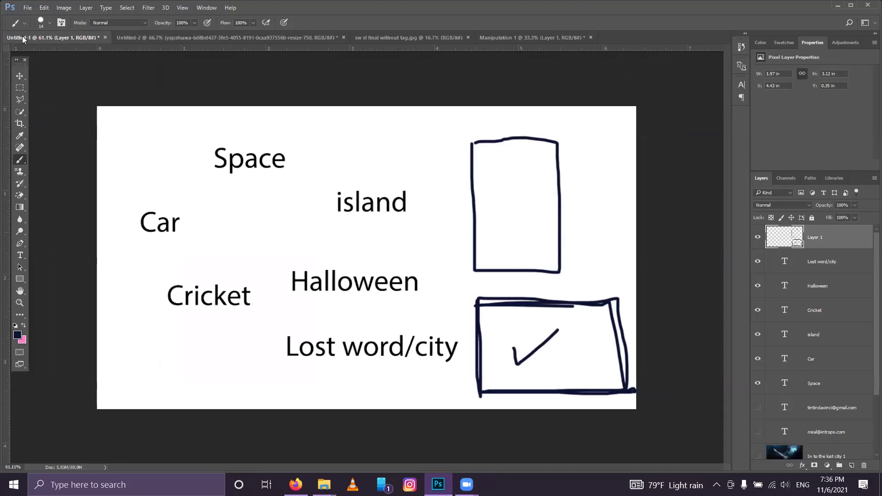
pyautogui.click(532, 35)
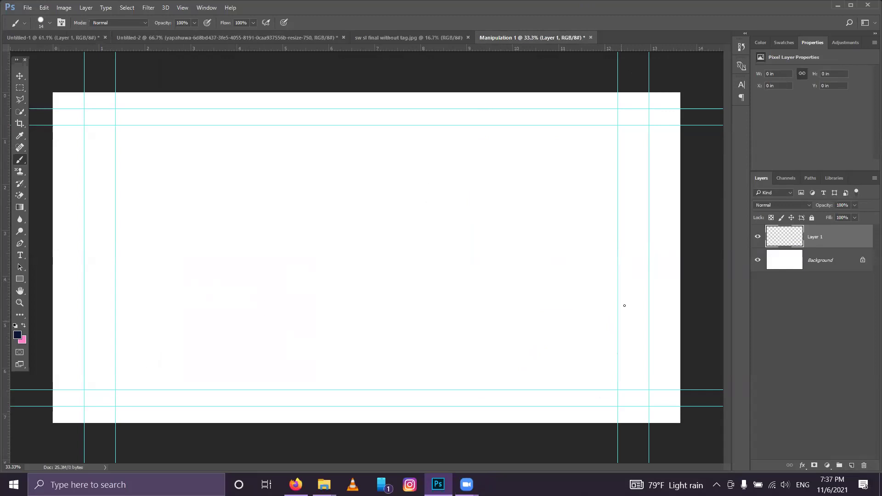
pyautogui.click(368, 37)
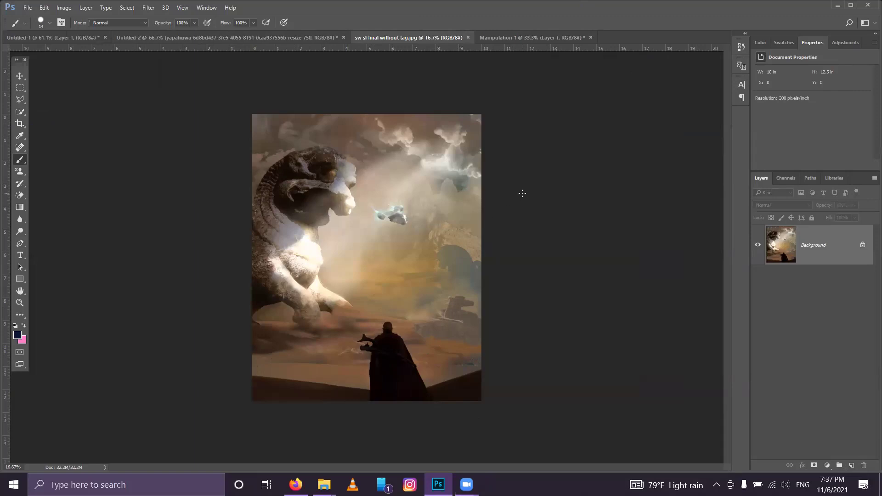
pyautogui.click(45, 37)
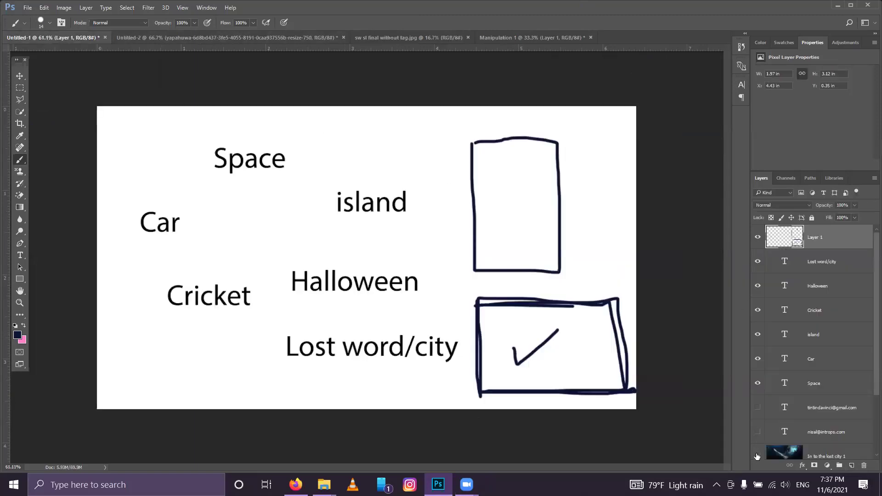
# Step: Group the word and sketch layers, Layer 1 through Space, into Group 1
pyautogui.click(757, 456)
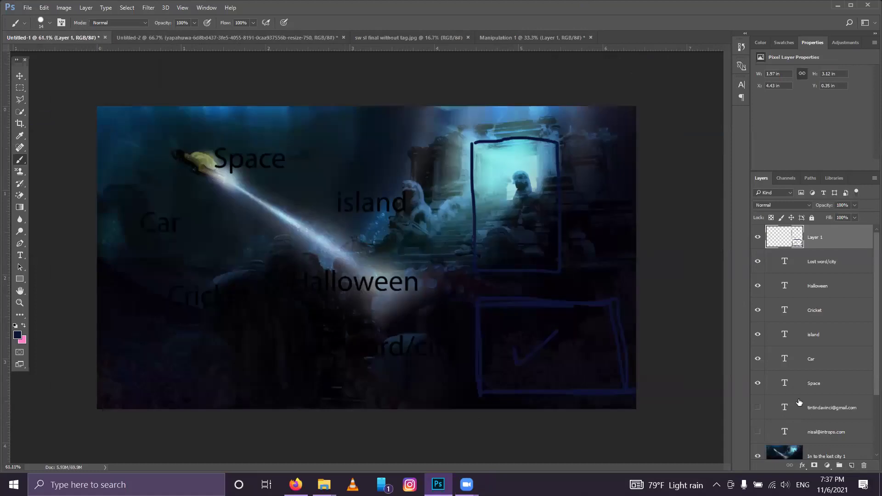
pyautogui.hotkey('alt', '[')
pyautogui.hotkey('alt', '[')
pyautogui.hotkey('alt', '[')
pyautogui.hotkey('alt', '[')
pyautogui.hotkey('alt', '[')
pyautogui.hotkey('alt', '[')
pyautogui.keyDown('shift'); pyautogui.click(822, 242); pyautogui.keyUp('shift')
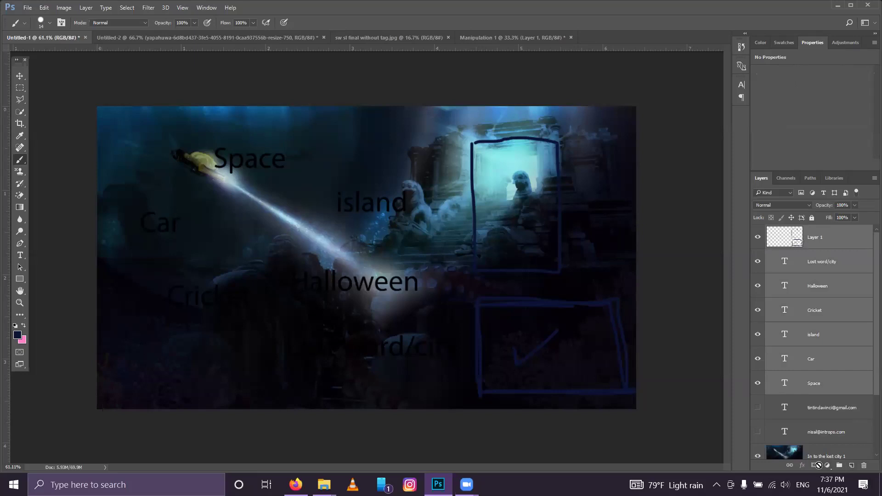
pyautogui.click(839, 466)
# Step: Hide Group 1 and 'In to the lost city 1', showing 'In to the lost city new' instead
pyautogui.click(757, 231)
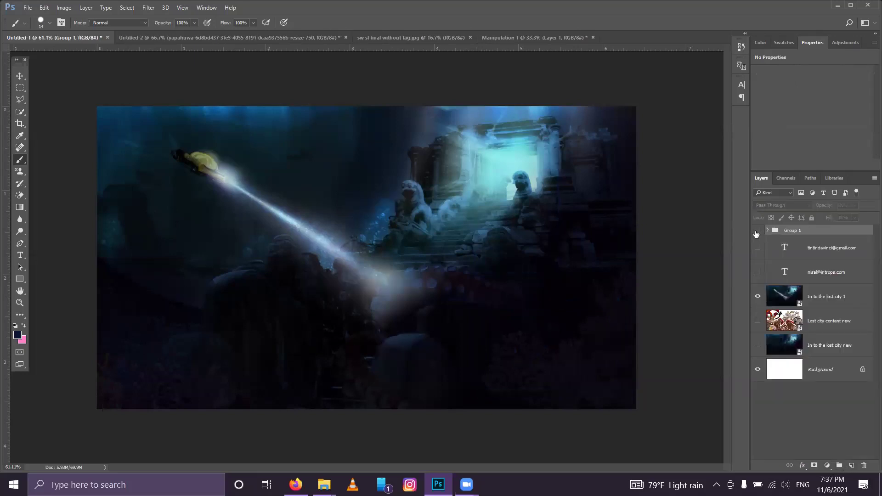
pyautogui.click(758, 296)
pyautogui.click(757, 346)
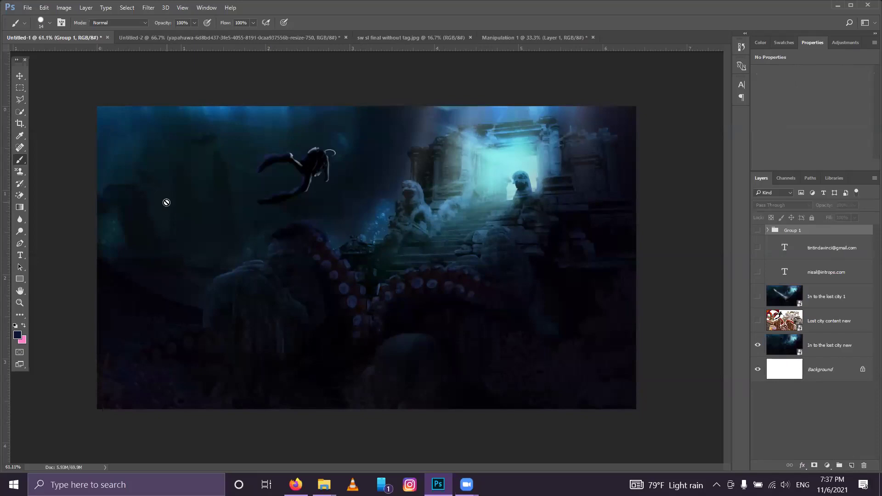
pyautogui.scroll(5, 179, 211)
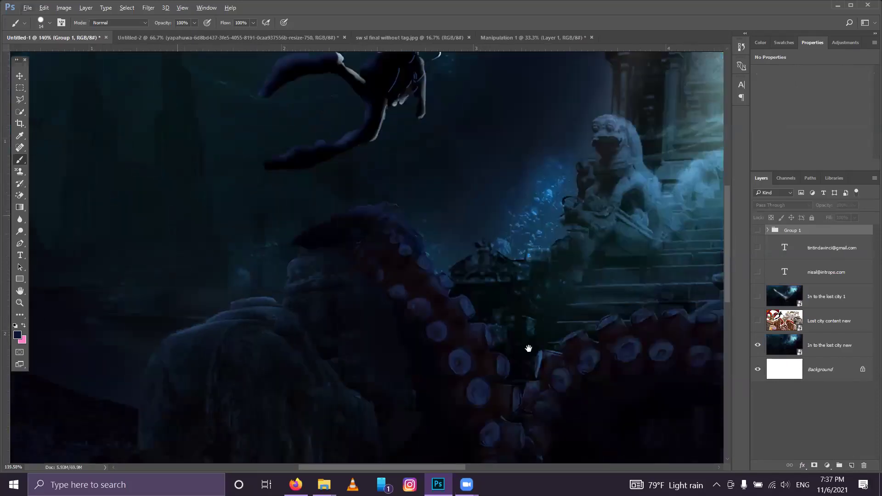
pyautogui.scroll(3, 528, 348)
pyautogui.hscroll(-5, 528, 348)
pyautogui.scroll(-1, 357, 286)
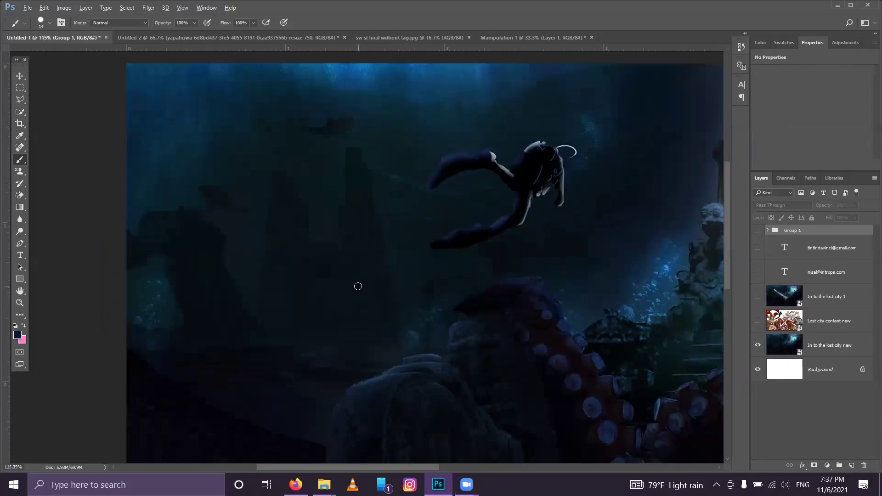
pyautogui.scroll(-3, 358, 286)
pyautogui.scroll(1, 167, 241)
pyautogui.scroll(1, 281, 330)
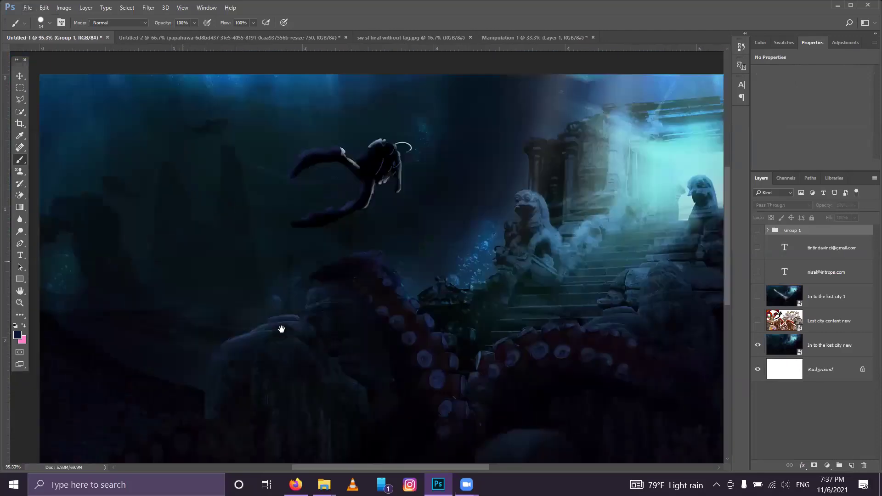
pyautogui.scroll(-2, 281, 329)
pyautogui.scroll(2, 282, 331)
pyautogui.scroll(-2, 285, 329)
pyautogui.scroll(1, 291, 345)
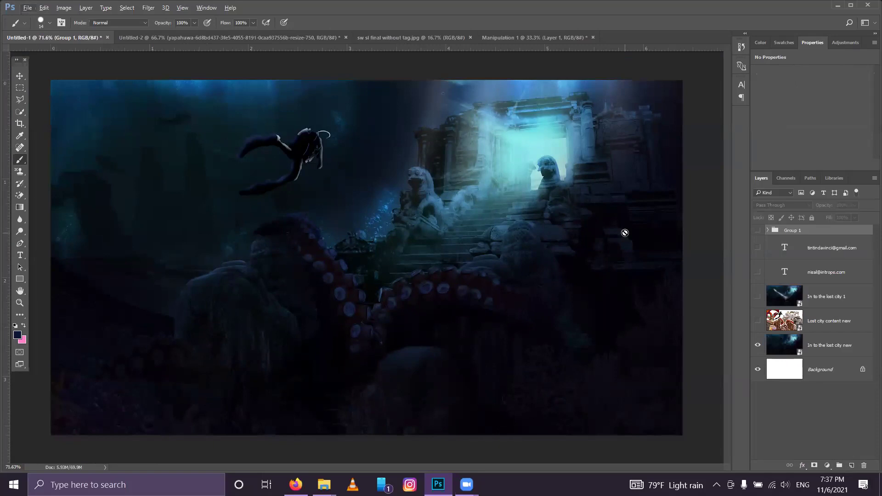
# Step: Inspect the tank in the sw sl final without tag.jpg reference, then return to Manipulation 1
pyautogui.click(410, 37)
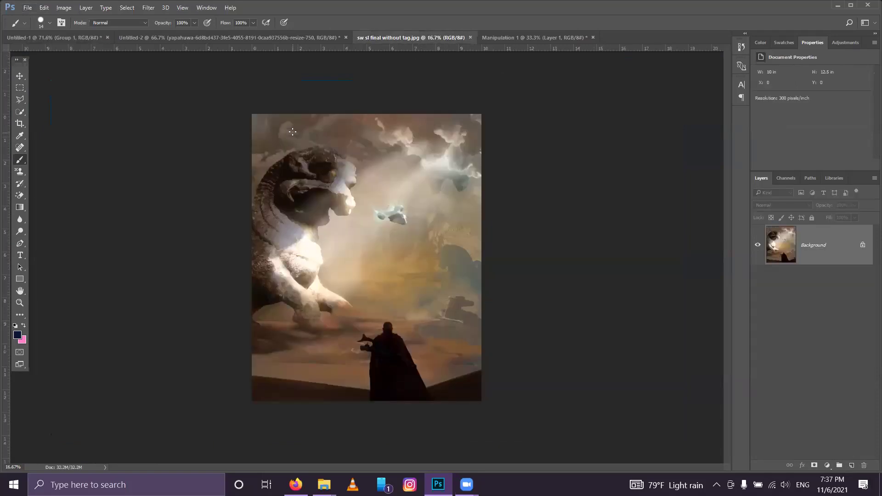
pyautogui.scroll(5, 467, 311)
pyautogui.moveTo(467, 312)
pyautogui.mouseDown()
pyautogui.moveTo(243, 266)
pyautogui.moveTo(250, 288)
pyautogui.mouseUp()
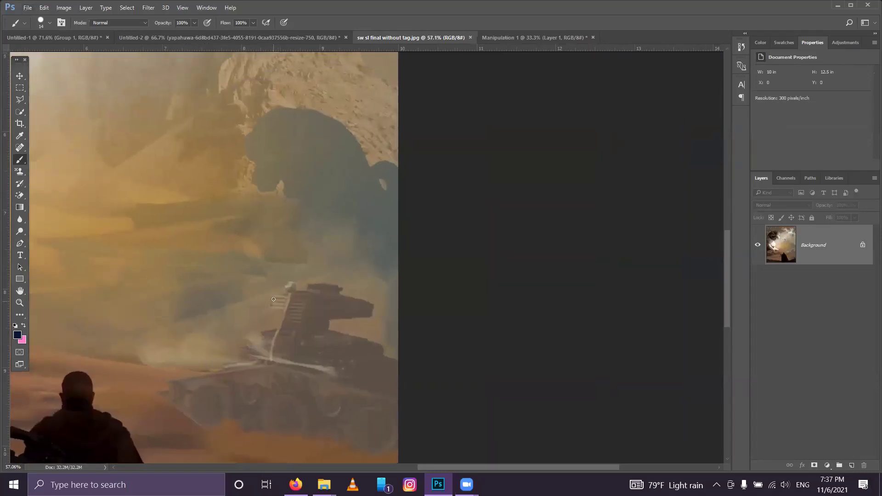
pyautogui.scroll(-3, 274, 296)
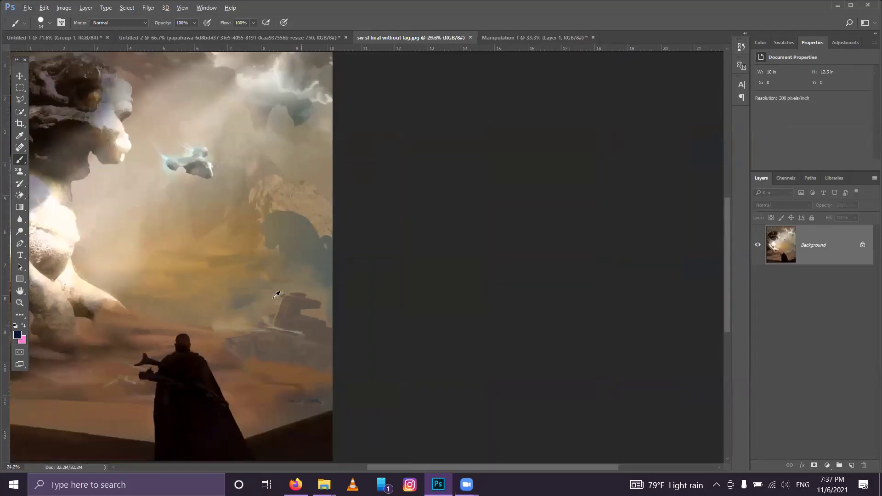
pyautogui.scroll(-1, 276, 295)
pyautogui.scroll(-1, 280, 297)
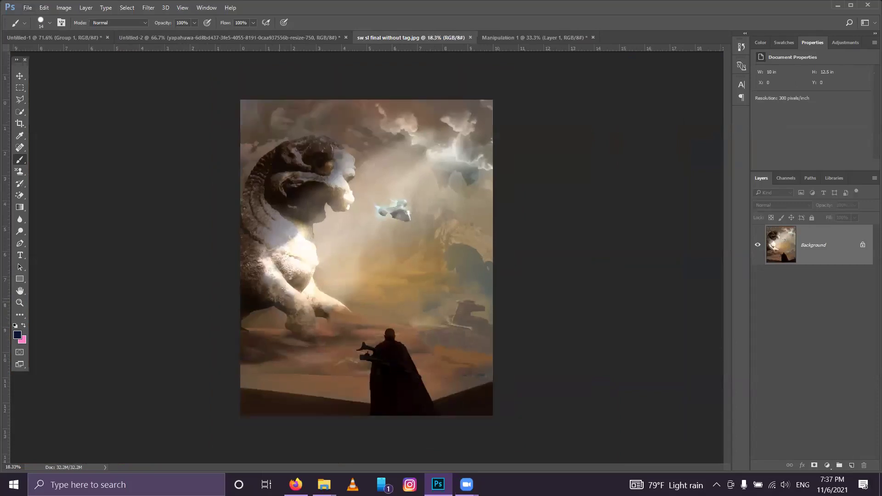
pyautogui.click(530, 39)
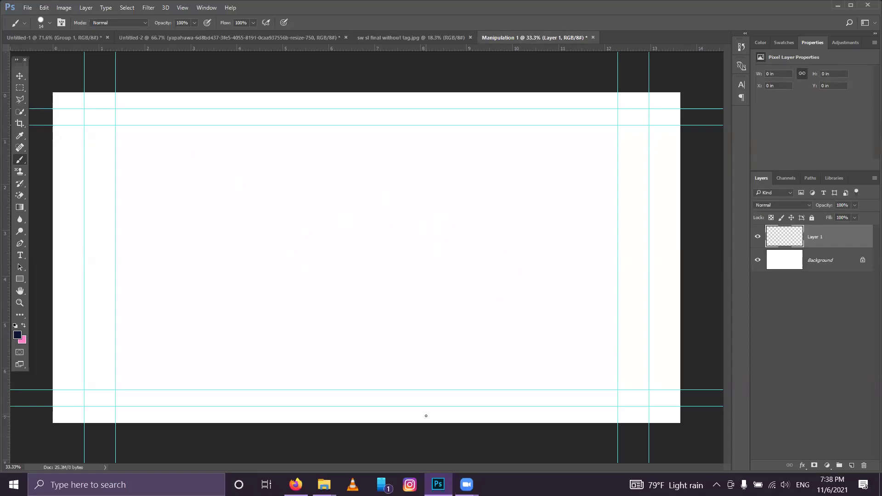
pyautogui.click(45, 37)
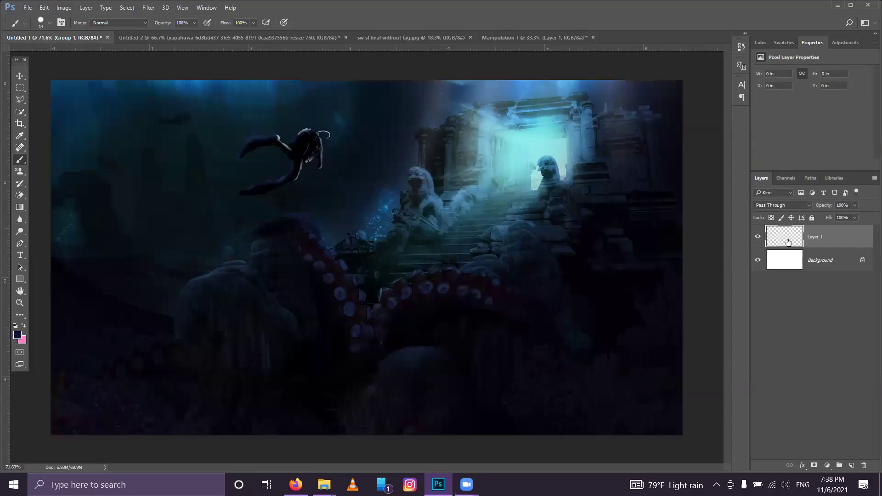
pyautogui.moveTo(758, 342); pyautogui.dragTo(759, 257)
pyautogui.click(757, 230)
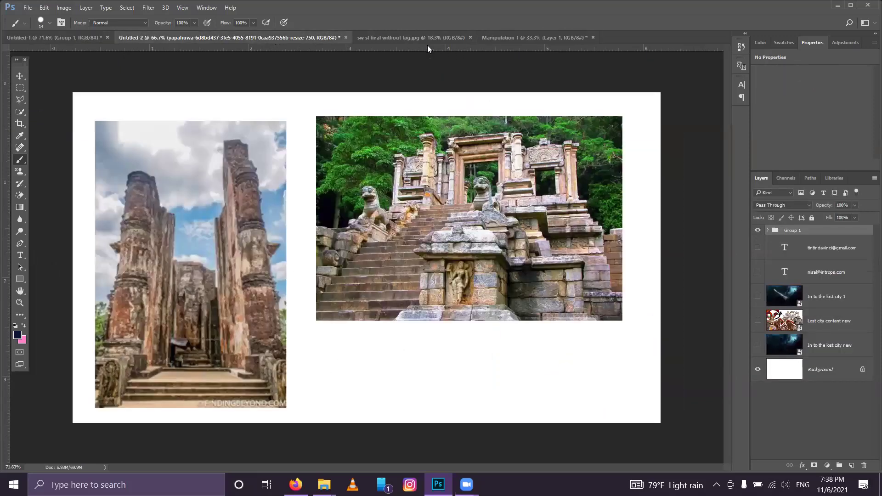
pyautogui.click(512, 38)
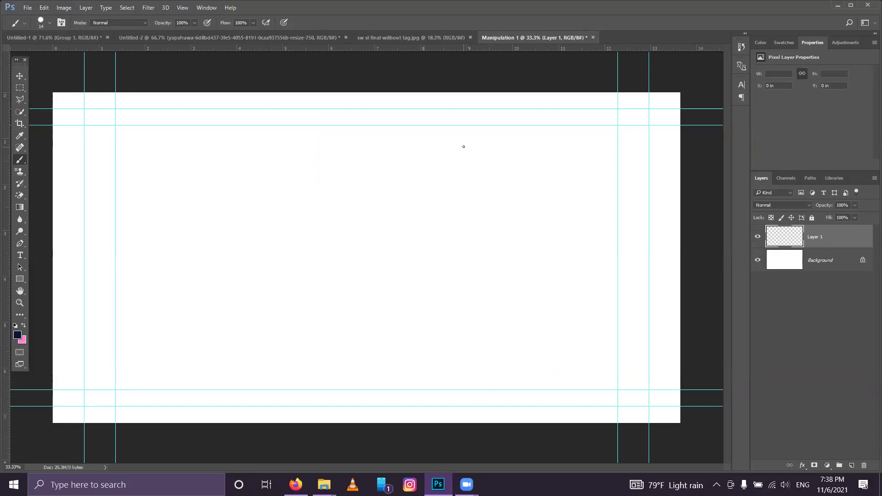
pyautogui.click(373, 34)
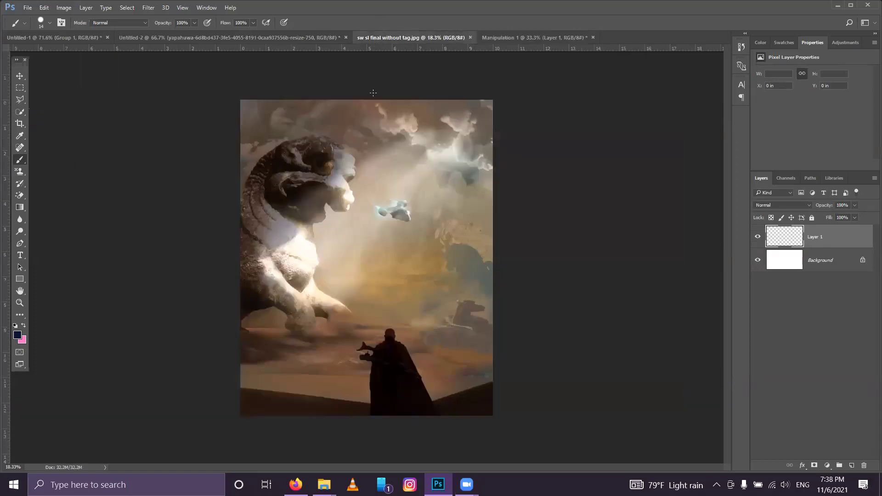
pyautogui.moveTo(376, 169)
pyautogui.mouseDown()
pyautogui.moveTo(432, 227)
pyautogui.moveTo(374, 174)
pyautogui.moveTo(376, 225)
pyautogui.mouseUp()
pyautogui.hotkey('ctrl', 'z')
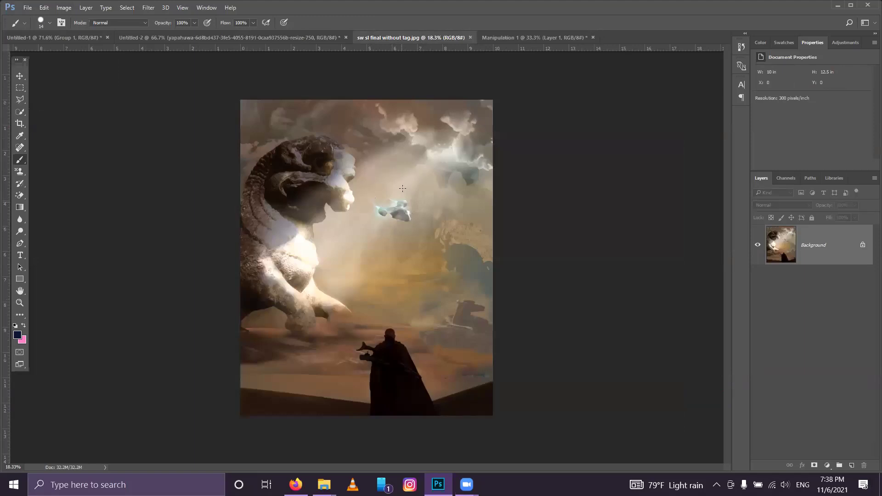
pyautogui.hotkey('ctrl', 'z')
pyautogui.hotkey('ctrl', 'z')
pyautogui.click(505, 38)
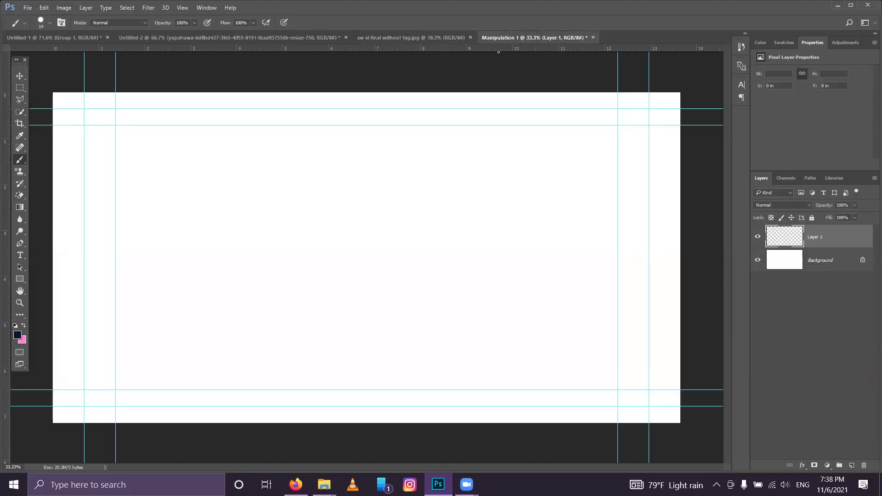
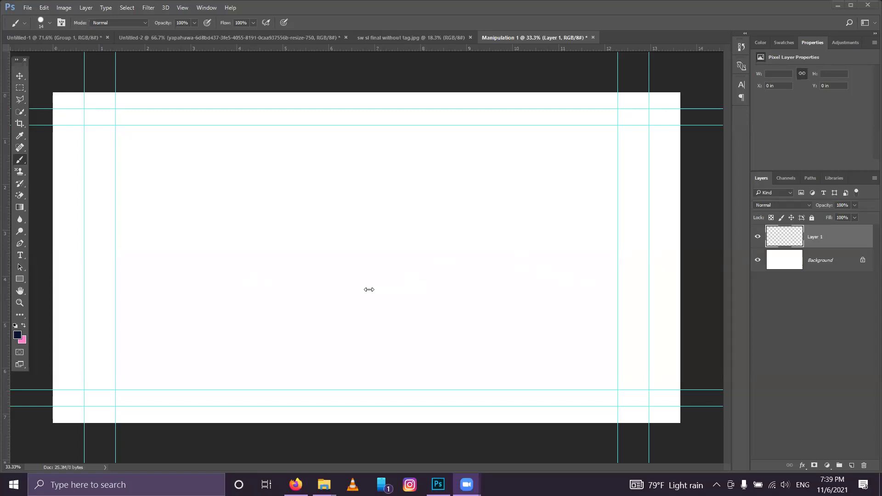
# Step: Sketch the rolling hill and ridge lines across the lower part of the Manipulation 1 canvas
pyautogui.click(327, 260)
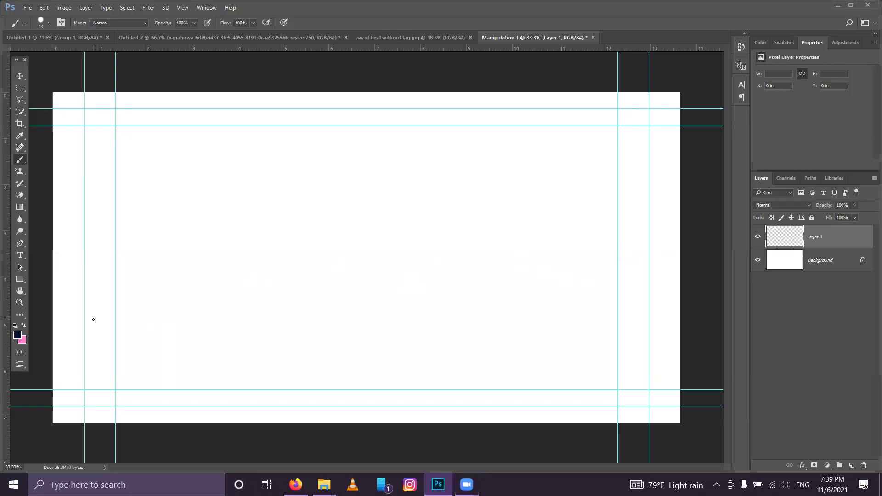
pyautogui.moveTo(54, 368); pyautogui.dragTo(484, 377)
pyautogui.moveTo(364, 365); pyautogui.dragTo(683, 332)
pyautogui.moveTo(116, 328); pyautogui.dragTo(53, 327)
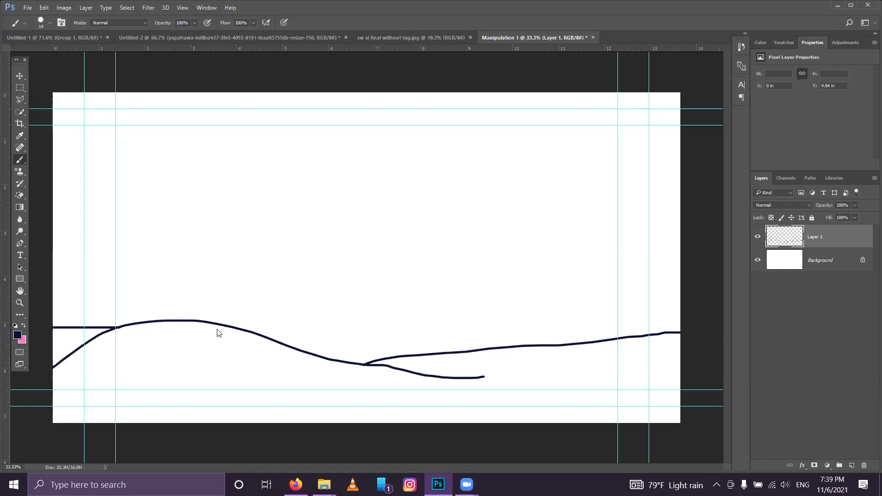
pyautogui.moveTo(261, 336)
pyautogui.mouseDown()
pyautogui.moveTo(432, 345)
pyautogui.moveTo(462, 360)
pyautogui.mouseUp()
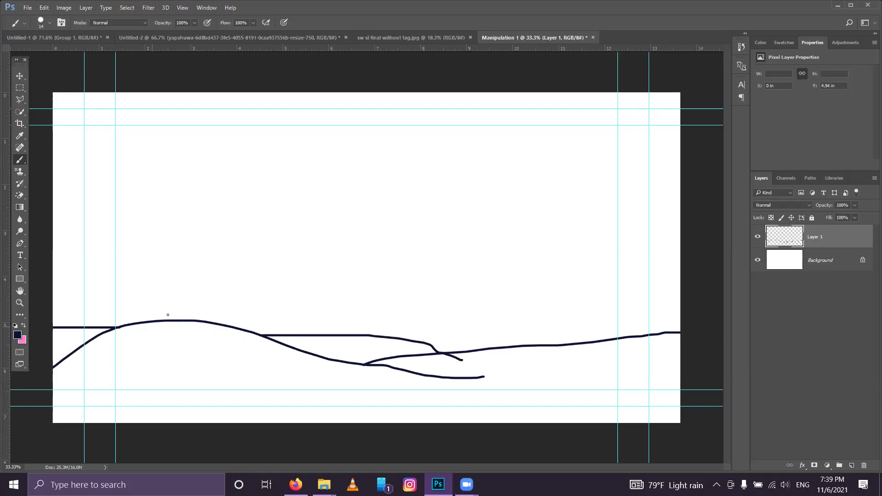
# Step: Draw the seated figure's head, a horizon line to both edges, and a floating sky shape
pyautogui.moveTo(164, 258)
pyautogui.mouseDown()
pyautogui.moveTo(155, 312)
pyautogui.moveTo(195, 318)
pyautogui.moveTo(189, 286)
pyautogui.moveTo(172, 270)
pyautogui.moveTo(213, 245)
pyautogui.mouseUp()
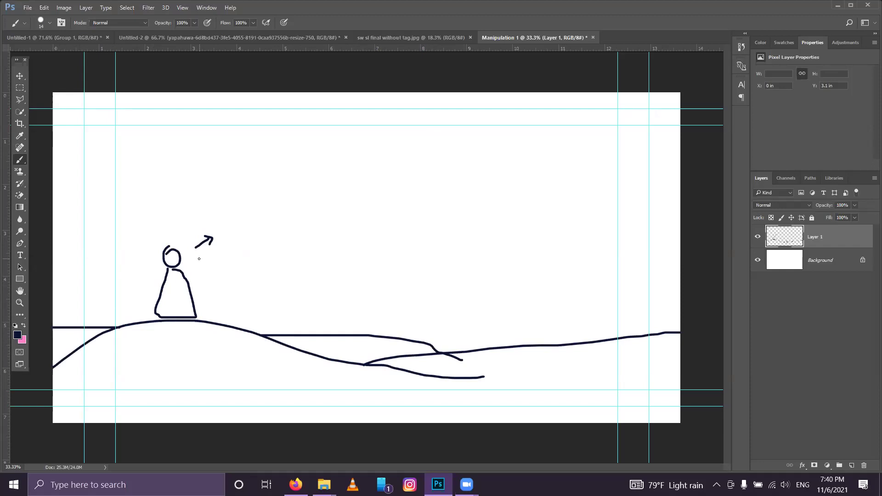
pyautogui.moveTo(198, 256); pyautogui.dragTo(165, 255)
pyautogui.hotkey('ctrl', 'z')
pyautogui.moveTo(182, 258); pyautogui.dragTo(362, 255)
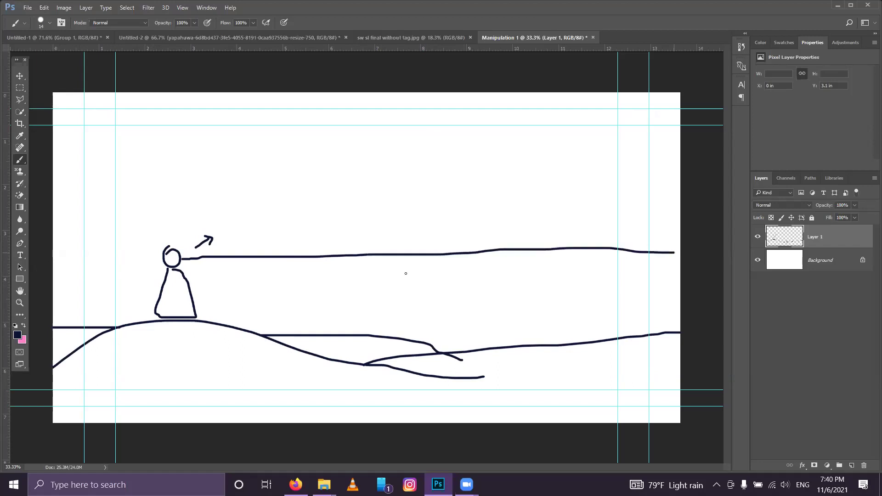
pyautogui.moveTo(160, 260); pyautogui.dragTo(48, 264)
pyautogui.moveTo(520, 140)
pyautogui.mouseDown()
pyautogui.moveTo(492, 166)
pyautogui.moveTo(571, 137)
pyautogui.moveTo(519, 144)
pyautogui.moveTo(577, 147)
pyautogui.moveTo(528, 157)
pyautogui.moveTo(539, 138)
pyautogui.mouseUp()
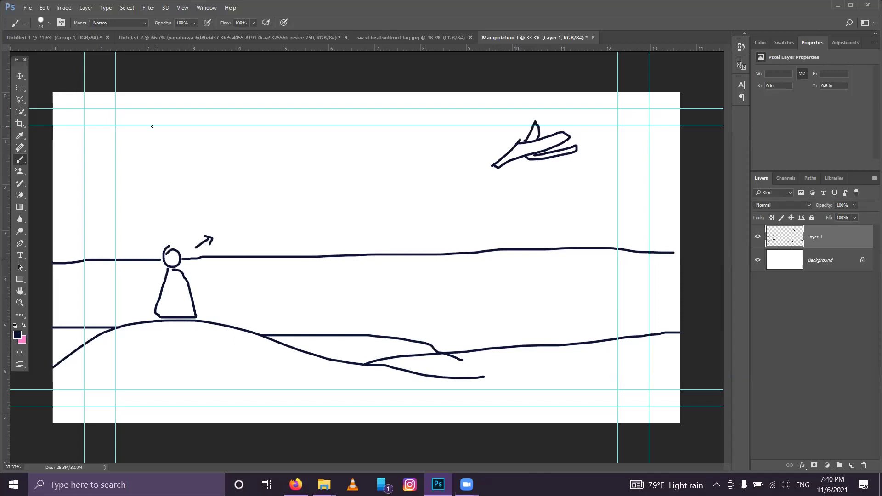
# Step: Add a floating island, a tall curving trunk and a large arching cliff to the sketch
pyautogui.moveTo(219, 135)
pyautogui.mouseDown()
pyautogui.moveTo(150, 129)
pyautogui.moveTo(174, 166)
pyautogui.moveTo(209, 137)
pyautogui.moveTo(196, 117)
pyautogui.moveTo(164, 122)
pyautogui.moveTo(191, 108)
pyautogui.moveTo(212, 120)
pyautogui.mouseUp()
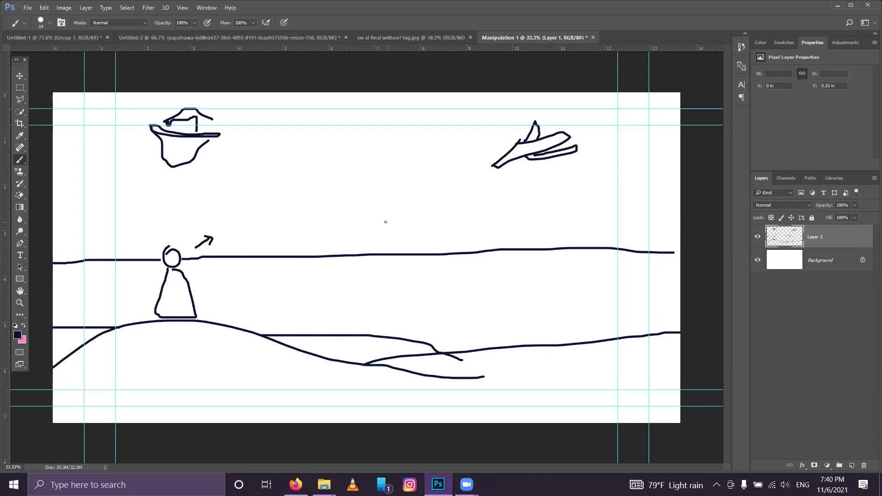
pyautogui.moveTo(363, 200); pyautogui.dragTo(327, 219)
pyautogui.moveTo(334, 254)
pyautogui.mouseDown()
pyautogui.moveTo(432, 109)
pyautogui.moveTo(452, 102)
pyautogui.mouseUp()
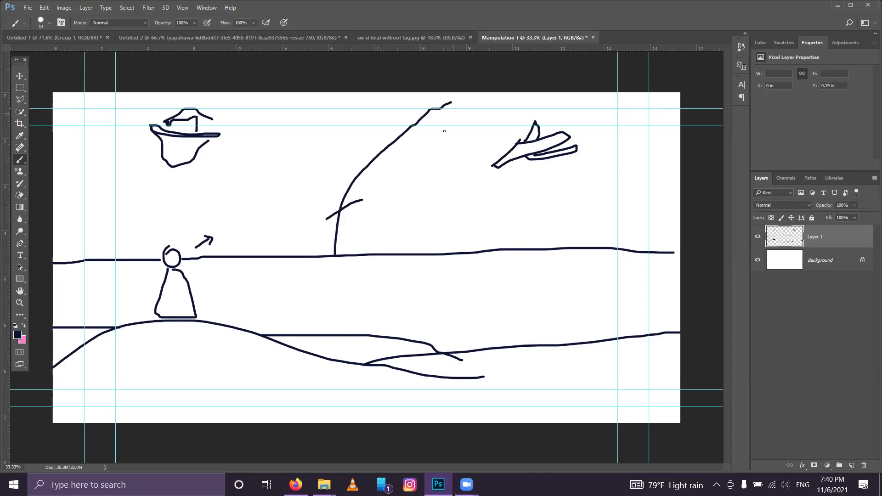
pyautogui.moveTo(403, 130)
pyautogui.mouseDown()
pyautogui.moveTo(342, 116)
pyautogui.moveTo(457, 215)
pyautogui.moveTo(505, 237)
pyautogui.moveTo(581, 234)
pyautogui.mouseUp()
pyautogui.moveTo(473, 82); pyautogui.dragTo(434, 109)
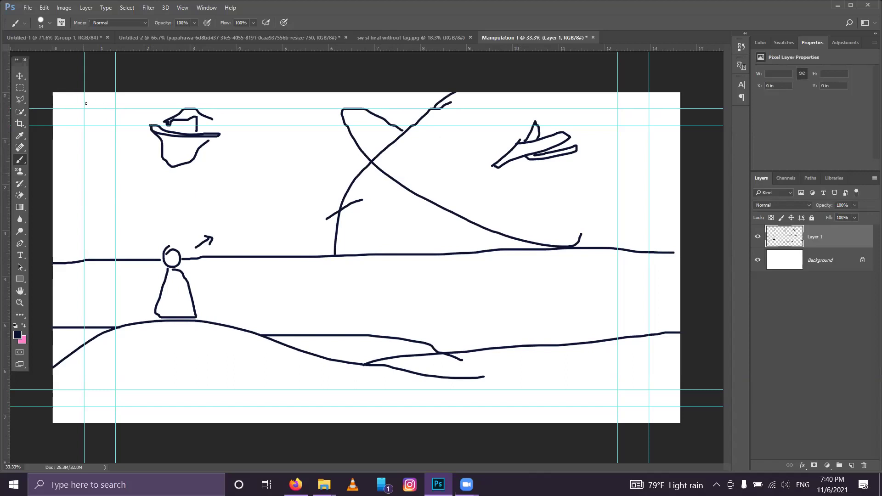
# Step: Add shapes at the left and right edges plus strokes along and below the horizon
pyautogui.moveTo(84, 98); pyautogui.dragTo(110, 97)
pyautogui.moveTo(90, 157); pyautogui.dragTo(85, 174)
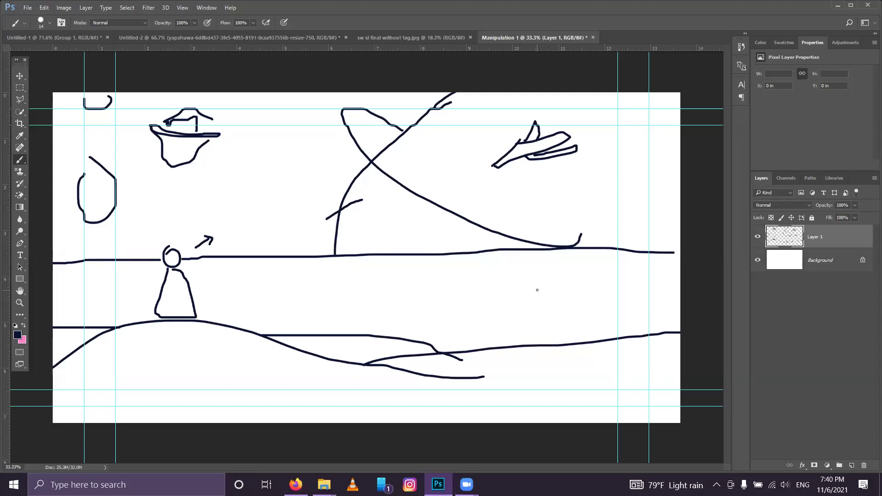
pyautogui.moveTo(549, 296)
pyautogui.mouseDown()
pyautogui.moveTo(588, 267)
pyautogui.moveTo(610, 281)
pyautogui.mouseUp()
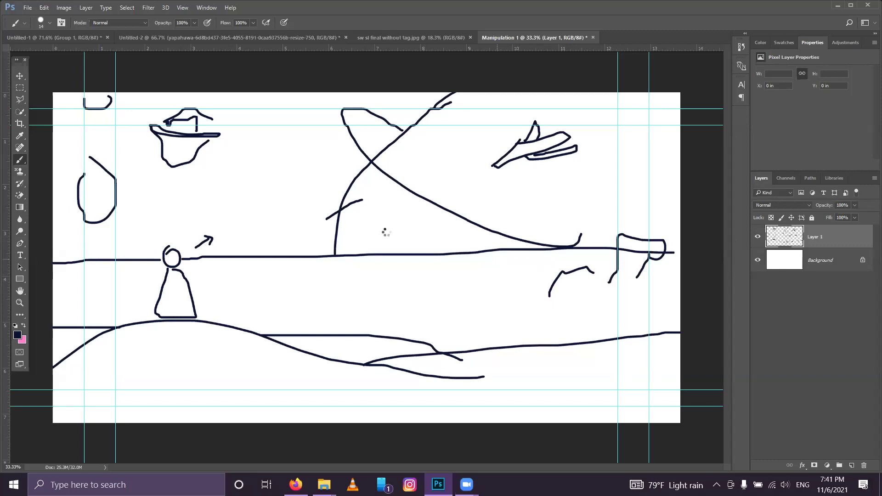
pyautogui.moveTo(384, 228); pyautogui.dragTo(426, 302)
pyautogui.moveTo(493, 257); pyautogui.dragTo(541, 261)
pyautogui.moveTo(421, 259)
pyautogui.mouseDown()
pyautogui.moveTo(436, 287)
pyautogui.moveTo(404, 234)
pyautogui.moveTo(414, 222)
pyautogui.moveTo(381, 237)
pyautogui.moveTo(401, 224)
pyautogui.moveTo(383, 228)
pyautogui.moveTo(394, 219)
pyautogui.moveTo(410, 220)
pyautogui.moveTo(396, 212)
pyautogui.moveTo(404, 215)
pyautogui.moveTo(382, 223)
pyautogui.mouseUp()
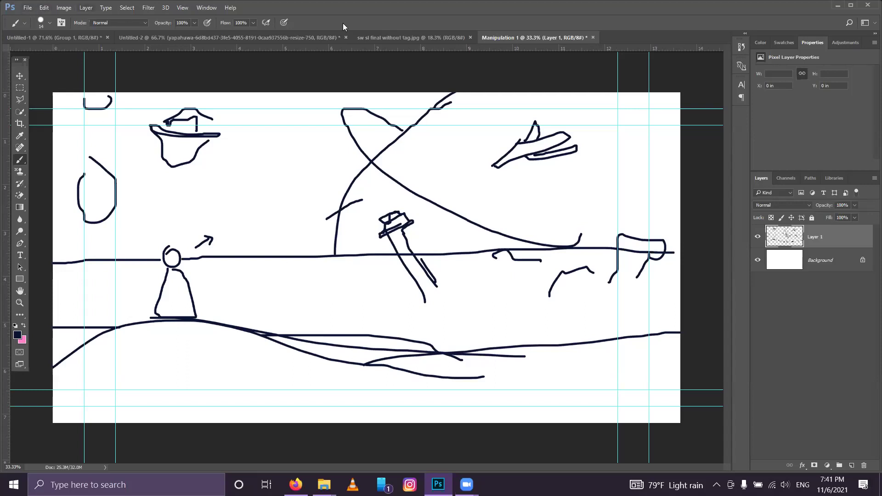
# Step: In Untitled-1, hide Group 1's word list and add an empty Layer 2 above it
pyautogui.click(24, 37)
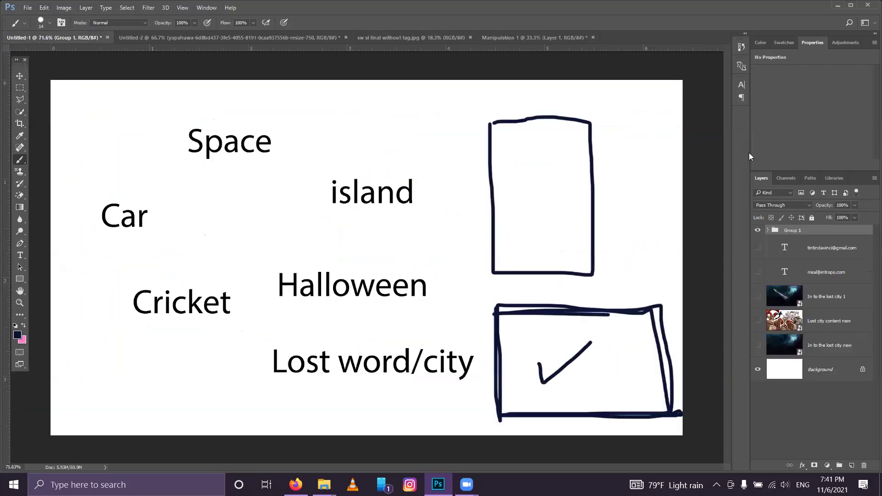
pyautogui.click(758, 230)
pyautogui.click(852, 466)
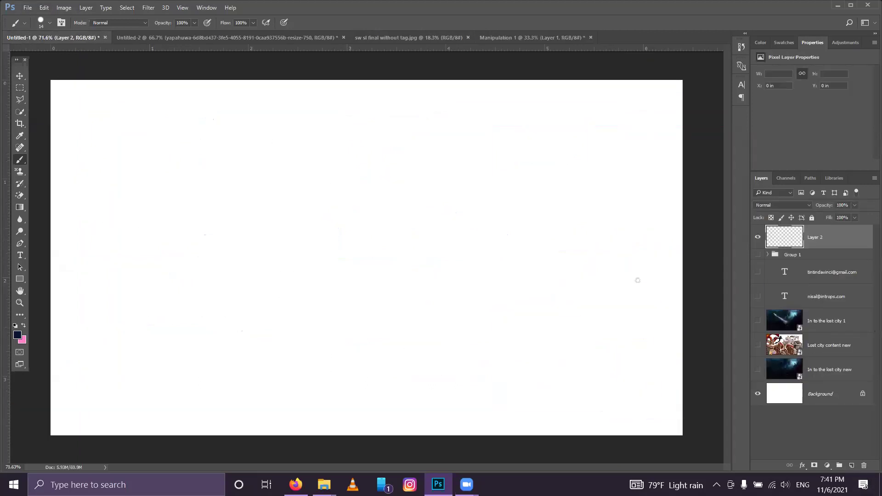
pyautogui.click(498, 41)
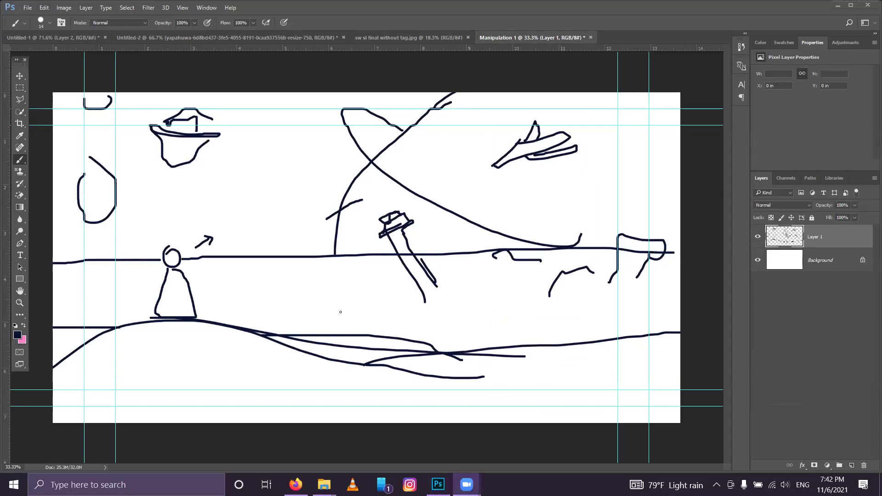
pyautogui.click(43, 38)
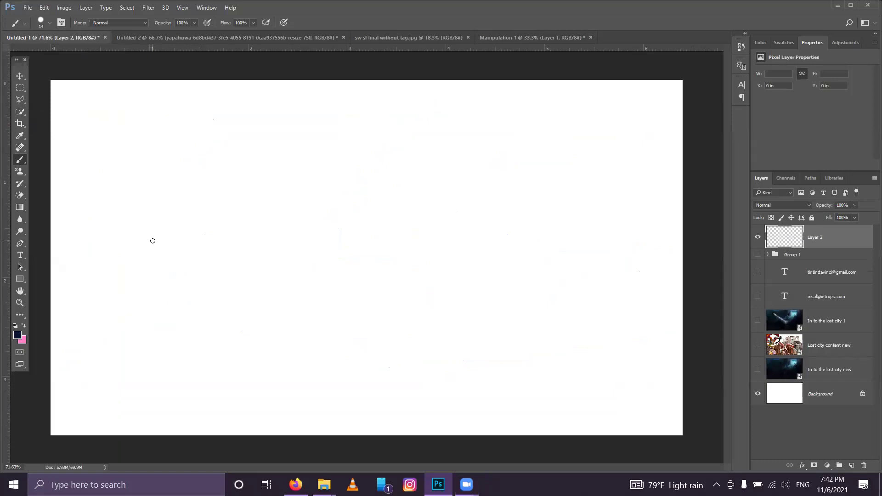
# Step: Brush the outline of a floating rock on Layer 2, undoing one stray stroke
pyautogui.click(139, 255)
pyautogui.moveTo(255, 209)
pyautogui.mouseDown()
pyautogui.moveTo(277, 241)
pyautogui.moveTo(248, 295)
pyautogui.moveTo(109, 330)
pyautogui.moveTo(147, 265)
pyautogui.moveTo(131, 254)
pyautogui.mouseUp()
pyautogui.moveTo(119, 330)
pyautogui.mouseDown()
pyautogui.moveTo(213, 356)
pyautogui.moveTo(233, 346)
pyautogui.moveTo(264, 304)
pyautogui.moveTo(268, 251)
pyautogui.mouseUp()
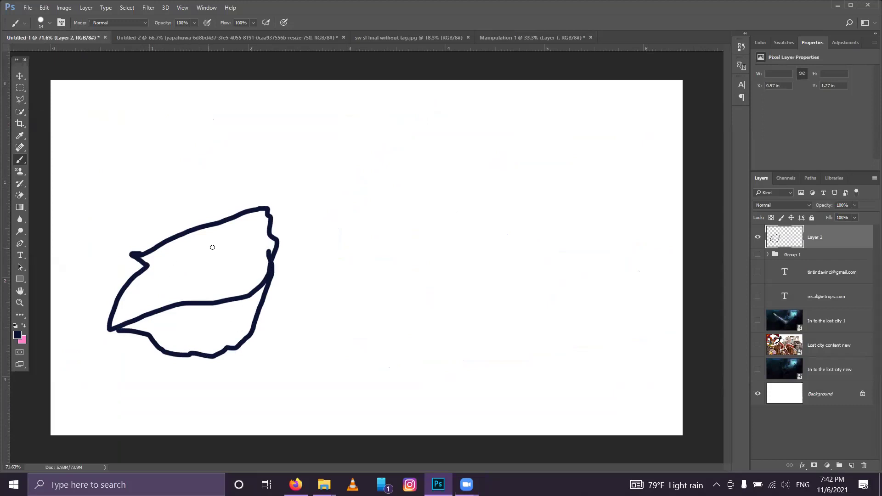
pyautogui.moveTo(151, 291); pyautogui.dragTo(128, 243)
pyautogui.moveTo(207, 212)
pyautogui.mouseDown()
pyautogui.moveTo(94, 208)
pyautogui.moveTo(84, 184)
pyautogui.moveTo(171, 179)
pyautogui.moveTo(211, 157)
pyautogui.moveTo(228, 195)
pyautogui.moveTo(221, 215)
pyautogui.moveTo(198, 226)
pyautogui.moveTo(207, 212)
pyautogui.moveTo(109, 252)
pyautogui.mouseUp()
pyautogui.hotkey('ctrl', 'z')
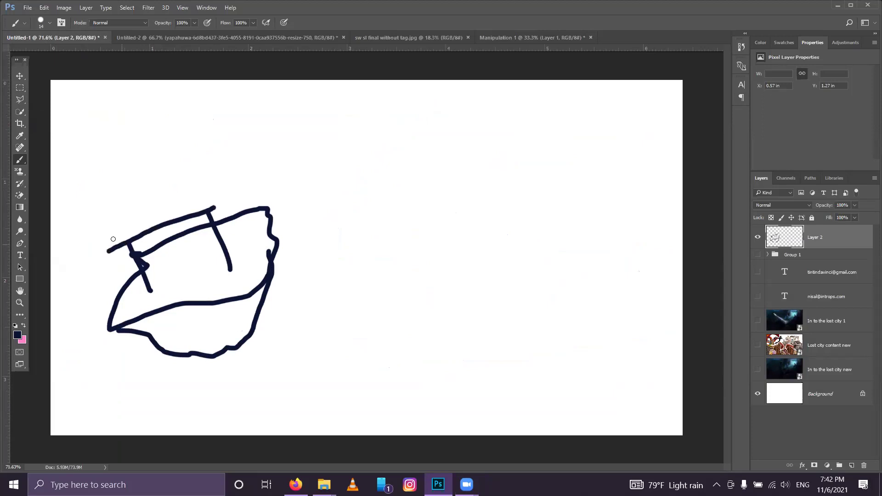
# Step: Draw a tilted rectangular box on top of the rock, briefly checking Group 1's word list
pyautogui.moveTo(69, 167); pyautogui.dragTo(90, 235)
pyautogui.moveTo(68, 175)
pyautogui.mouseDown()
pyautogui.moveTo(223, 142)
pyautogui.moveTo(241, 213)
pyautogui.moveTo(225, 206)
pyautogui.moveTo(181, 217)
pyautogui.moveTo(97, 252)
pyautogui.mouseUp()
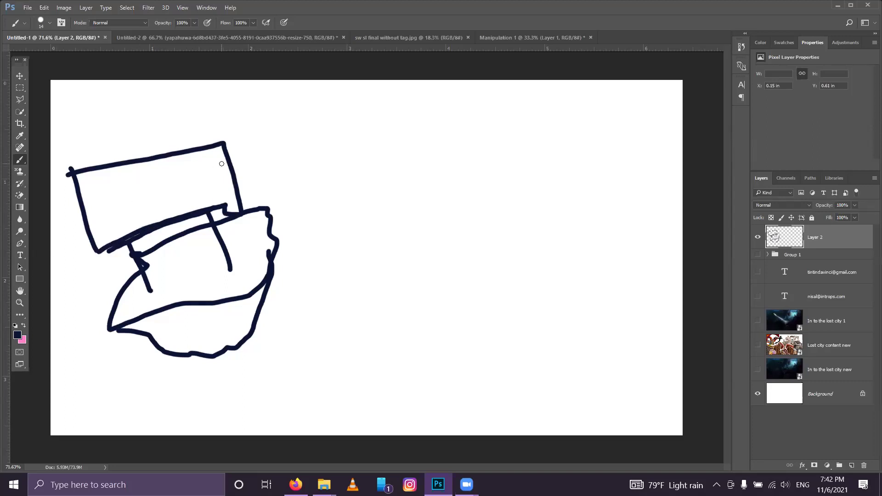
pyautogui.moveTo(223, 210); pyautogui.dragTo(249, 199)
pyautogui.click(756, 258)
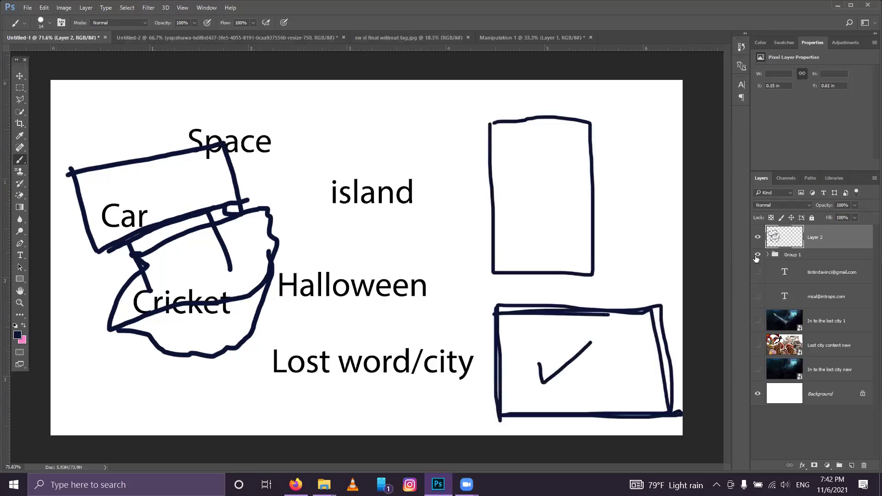
pyautogui.click(756, 255)
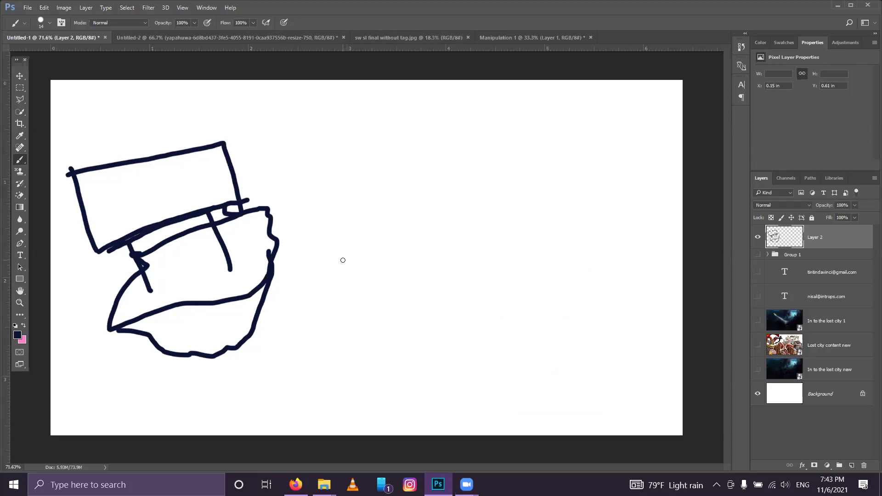
# Step: Sketch a small boxy, machine-like craft in the centre of the canvas
pyautogui.moveTo(363, 192)
pyautogui.mouseDown()
pyautogui.moveTo(362, 212)
pyautogui.moveTo(368, 192)
pyautogui.moveTo(385, 225)
pyautogui.moveTo(382, 209)
pyautogui.mouseUp()
pyautogui.click(381, 208)
pyautogui.moveTo(370, 186)
pyautogui.mouseDown()
pyautogui.moveTo(385, 199)
pyautogui.moveTo(391, 226)
pyautogui.moveTo(370, 226)
pyautogui.moveTo(348, 197)
pyautogui.moveTo(407, 188)
pyautogui.mouseUp()
pyautogui.moveTo(377, 186)
pyautogui.mouseDown()
pyautogui.moveTo(387, 177)
pyautogui.moveTo(407, 189)
pyautogui.moveTo(444, 176)
pyautogui.moveTo(416, 205)
pyautogui.moveTo(450, 194)
pyautogui.moveTo(397, 226)
pyautogui.mouseUp()
pyautogui.moveTo(449, 199); pyautogui.dragTo(457, 212)
pyautogui.moveTo(442, 184); pyautogui.dragTo(473, 210)
pyautogui.moveTo(378, 228)
pyautogui.mouseDown()
pyautogui.moveTo(352, 200)
pyautogui.moveTo(316, 187)
pyautogui.mouseUp()
pyautogui.moveTo(395, 201); pyautogui.dragTo(381, 205)
pyautogui.moveTo(479, 198); pyautogui.dragTo(500, 193)
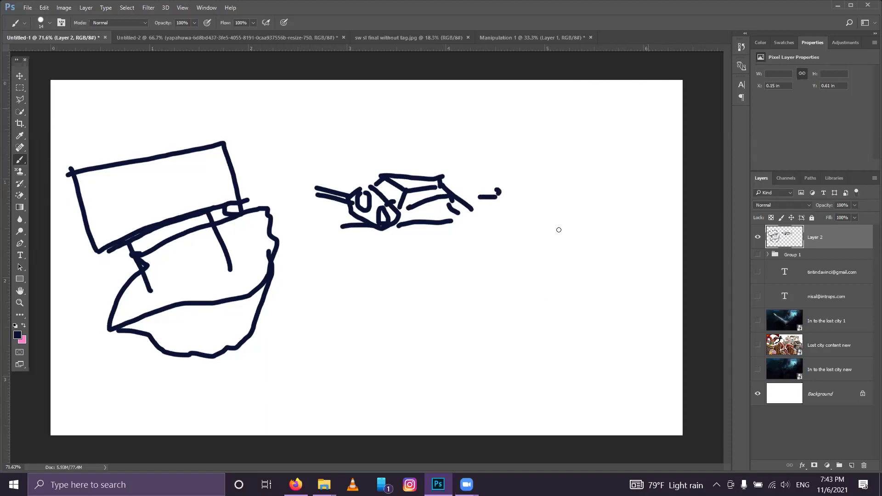
# Step: Draw two sweeping arcs at the top right and a second rock outline at lower right
pyautogui.moveTo(676, 277)
pyautogui.mouseDown()
pyautogui.moveTo(548, 147)
pyautogui.moveTo(559, 60)
pyautogui.mouseUp()
pyautogui.moveTo(546, 148)
pyautogui.mouseDown()
pyautogui.moveTo(533, 170)
pyautogui.moveTo(682, 80)
pyautogui.mouseUp()
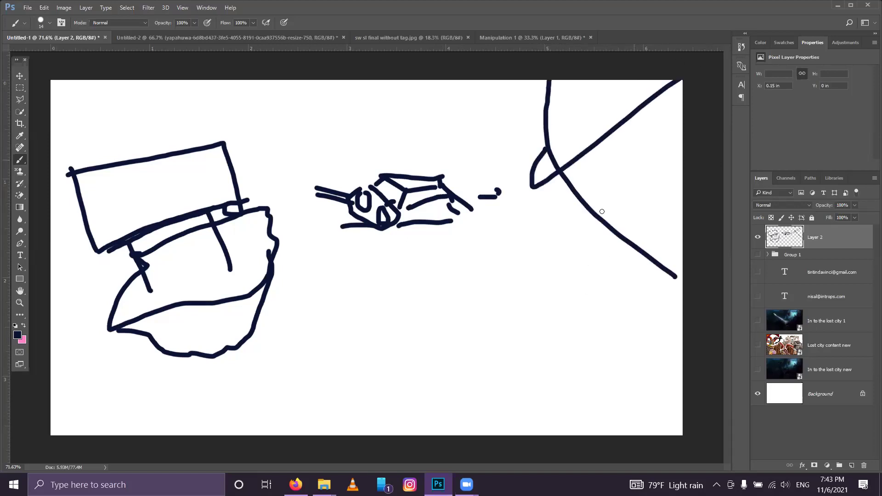
pyautogui.moveTo(463, 298)
pyautogui.mouseDown()
pyautogui.moveTo(546, 335)
pyautogui.moveTo(601, 339)
pyautogui.moveTo(592, 322)
pyautogui.moveTo(545, 299)
pyautogui.moveTo(466, 300)
pyautogui.moveTo(490, 376)
pyautogui.moveTo(508, 384)
pyautogui.moveTo(581, 365)
pyautogui.moveTo(597, 335)
pyautogui.mouseUp()
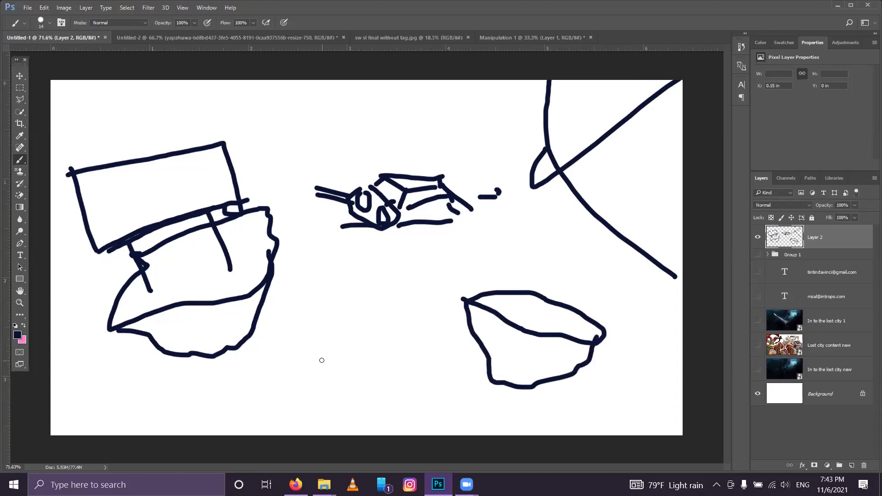
# Step: Add short strokes and a diagonal at the lower left, undoing one stroke
pyautogui.click(146, 433)
pyautogui.moveTo(193, 418); pyautogui.dragTo(317, 351)
pyautogui.hotkey('ctrl', 'z')
pyautogui.moveTo(56, 292); pyautogui.dragTo(103, 307)
pyautogui.moveTo(238, 350); pyautogui.dragTo(306, 435)
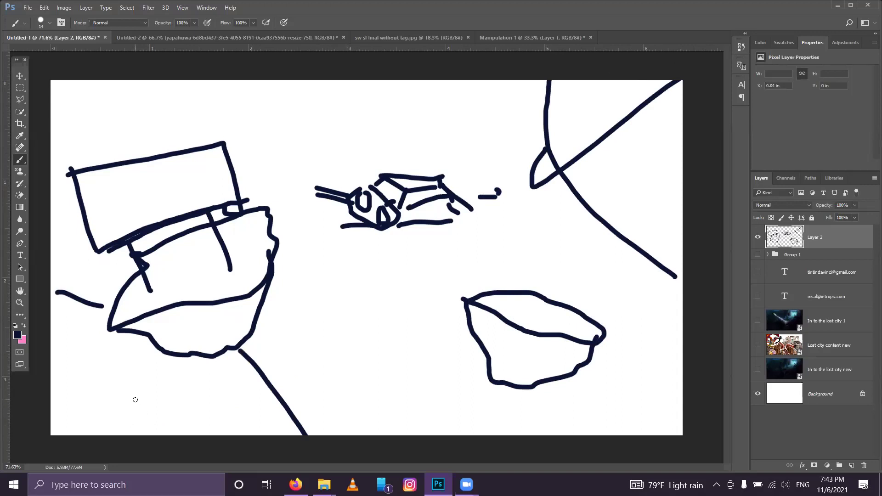
pyautogui.moveTo(134, 399); pyautogui.dragTo(155, 387)
pyautogui.click(19, 76)
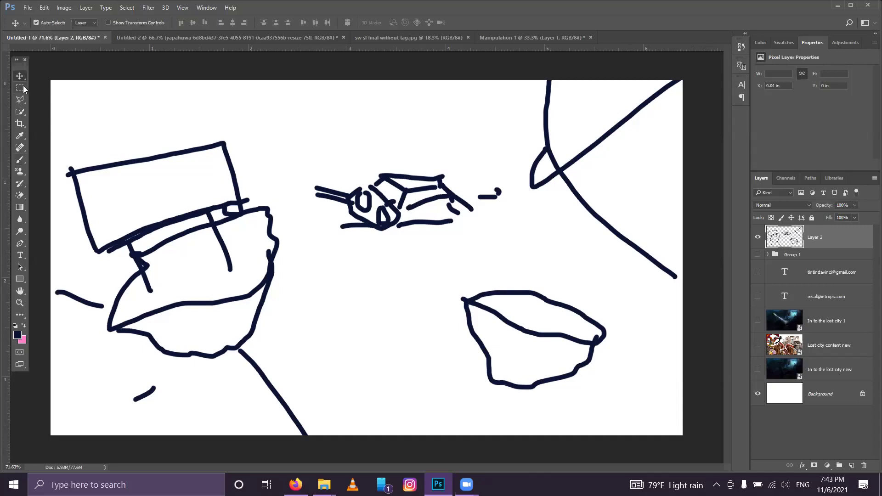
# Step: Select the central craft sketch with the rectangular marquee and rotate it with Free Transform
pyautogui.press('m')
pyautogui.moveTo(301, 157); pyautogui.dragTo(504, 244)
pyautogui.click(504, 244)
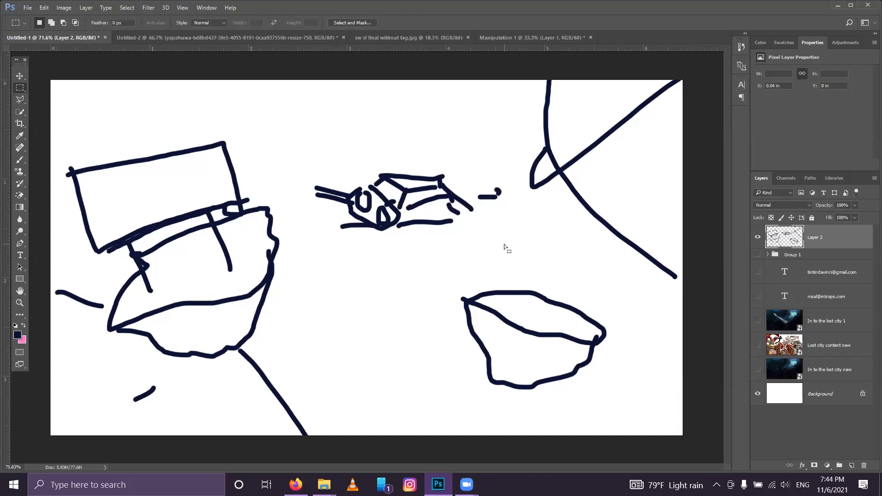
pyautogui.hotkey('ctrl', 't')
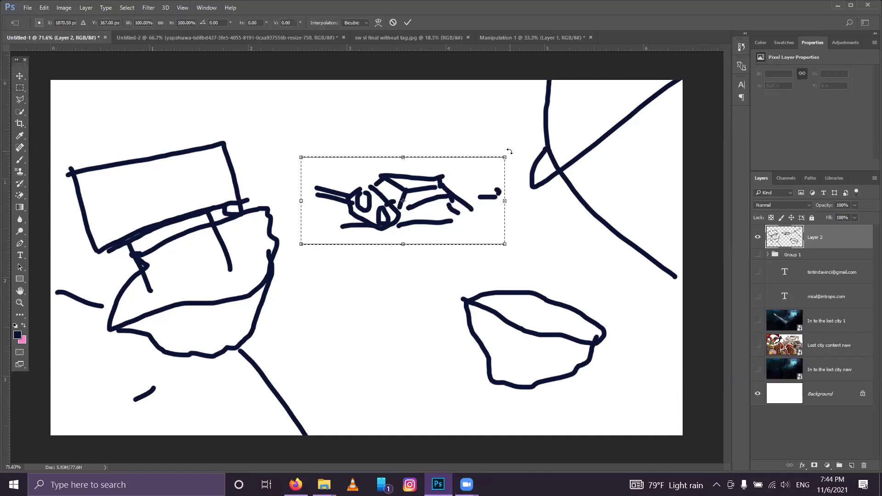
pyautogui.moveTo(502, 217); pyautogui.dragTo(503, 192)
# Step: Distort the craft sketch by dragging its lower-left, top-left and top-right corners
pyautogui.rightClick(408, 210)
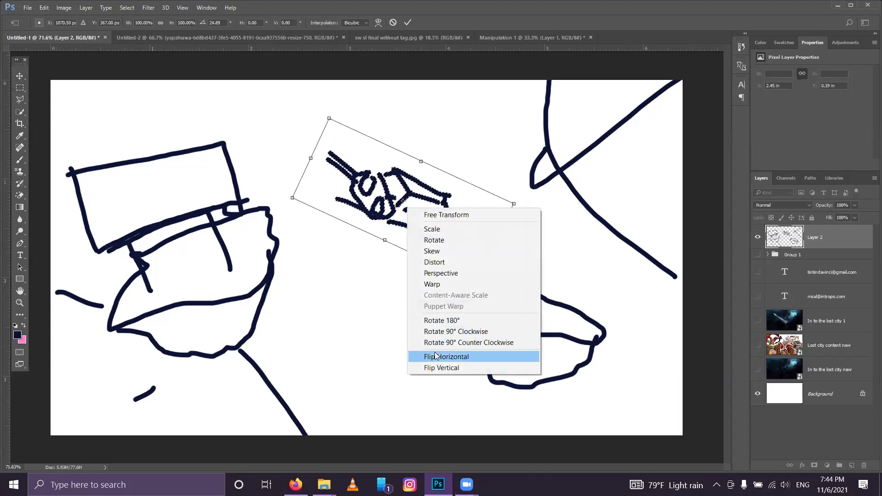
pyautogui.click(445, 261)
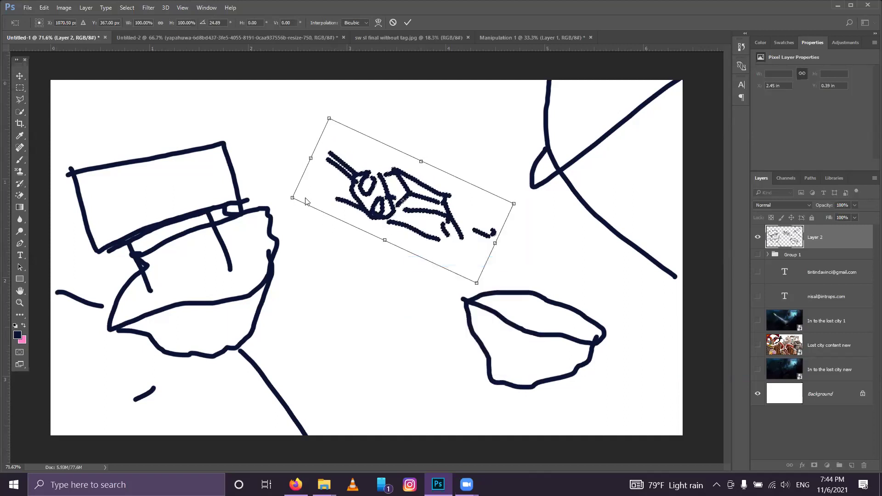
pyautogui.moveTo(359, 240); pyautogui.dragTo(368, 249)
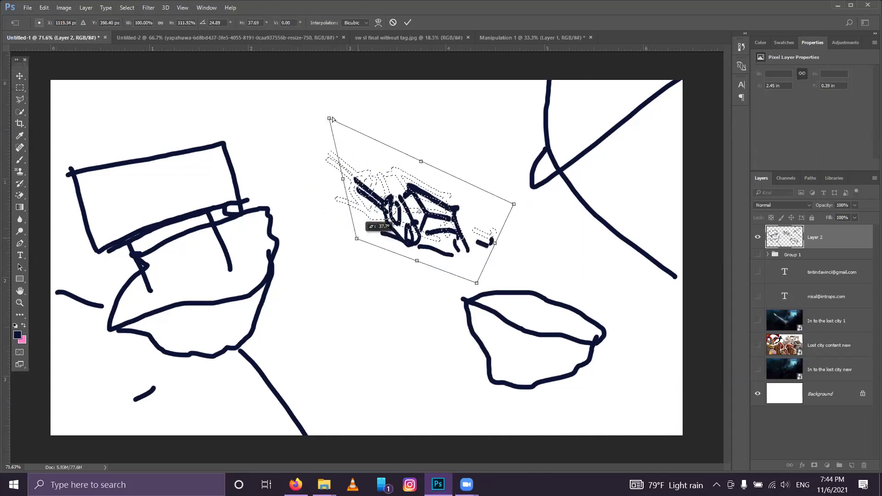
pyautogui.moveTo(330, 119)
pyautogui.mouseDown()
pyautogui.moveTo(341, 150)
pyautogui.moveTo(324, 148)
pyautogui.moveTo(318, 159)
pyautogui.mouseUp()
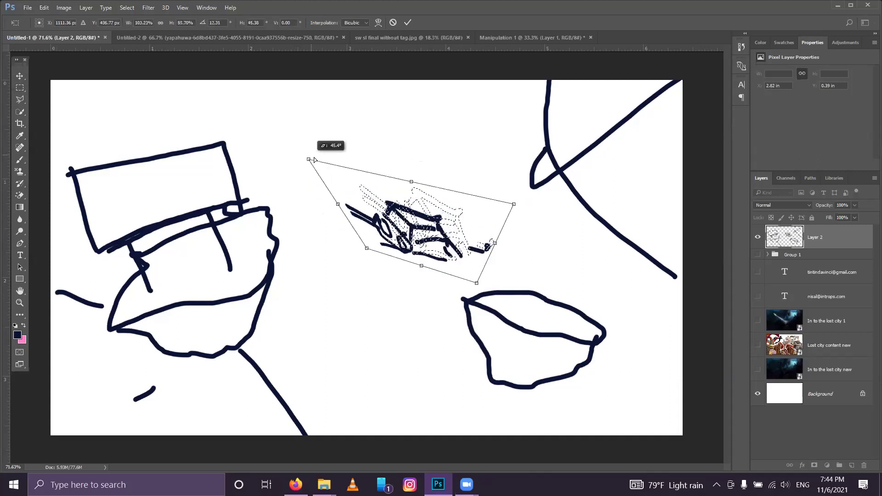
pyautogui.moveTo(514, 205); pyautogui.dragTo(482, 196)
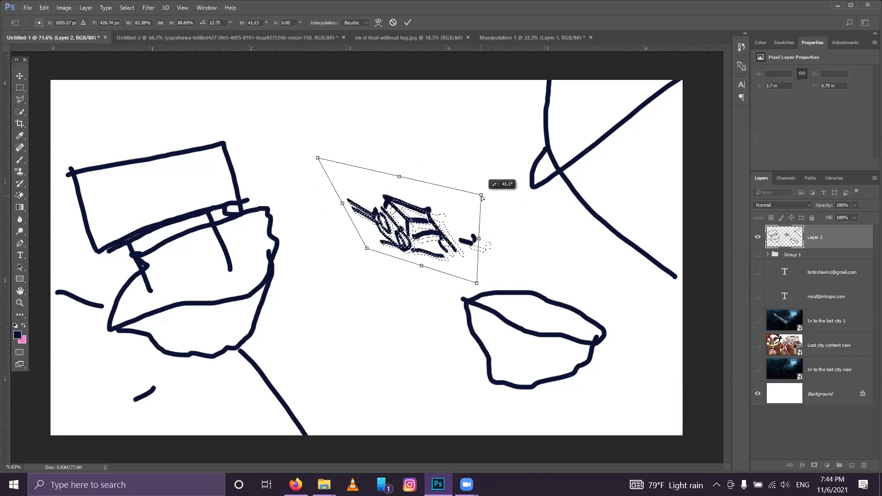
# Step: Apply a perspective transform to the craft sketch, adjusting corners, then commit it
pyautogui.rightClick(442, 242)
pyautogui.click(466, 311)
pyautogui.moveTo(367, 249); pyautogui.dragTo(327, 363)
pyautogui.moveTo(449, 211); pyautogui.dragTo(405, 238)
pyautogui.moveTo(246, 112); pyautogui.dragTo(259, 137)
pyautogui.click(407, 23)
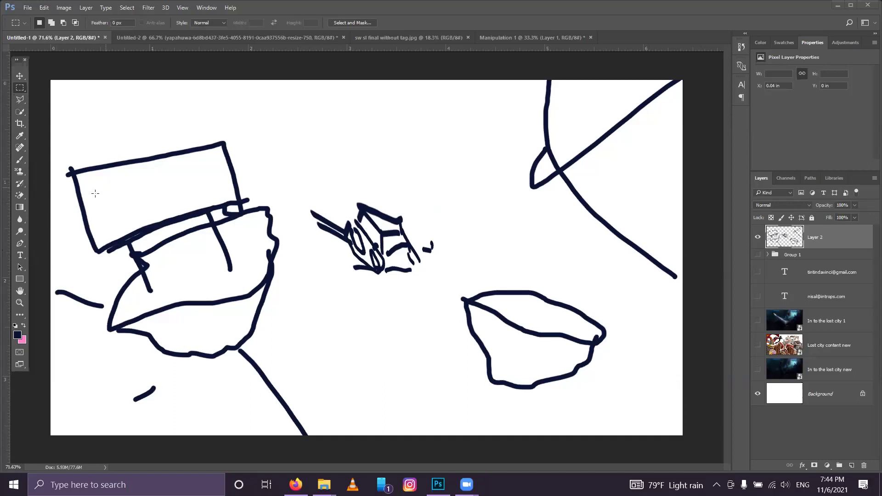
# Step: Clear the selection around the transformed craft sketch using right-click Deselect
pyautogui.hotkey('ctrl', 'shift', 'd')
pyautogui.press('b')
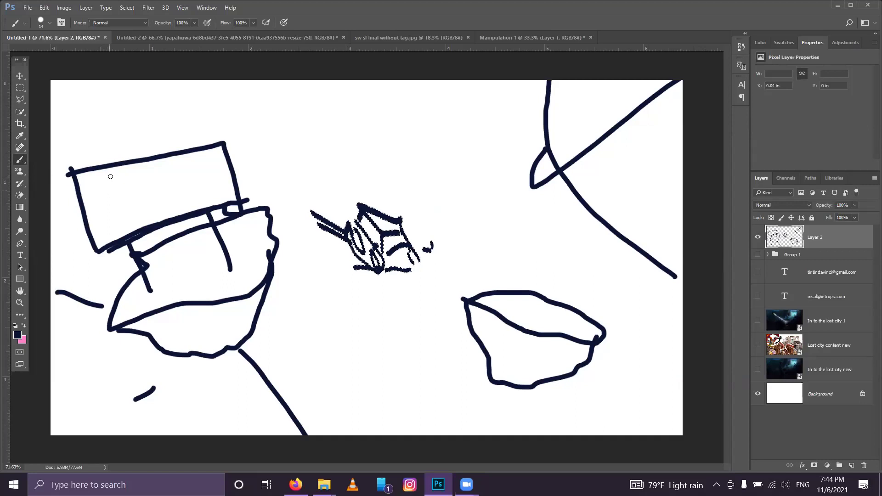
pyautogui.press('m')
pyautogui.rightClick(203, 111)
pyautogui.click(218, 118)
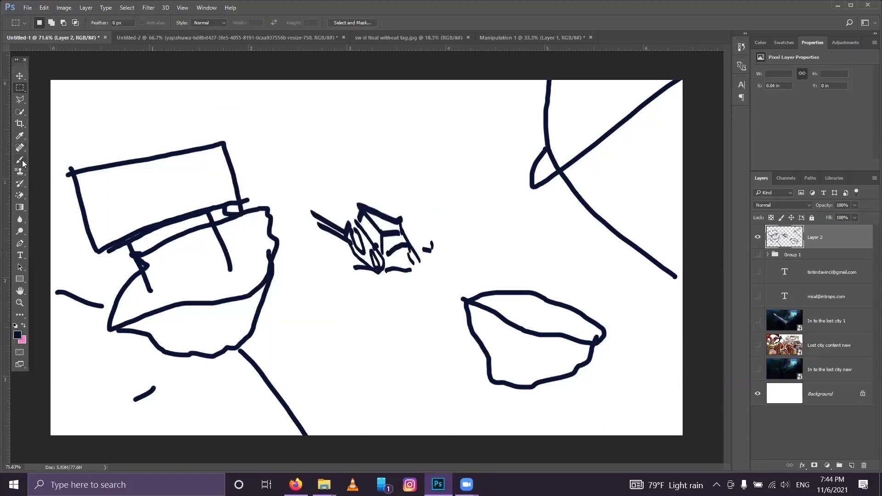
# Step: Switch back to the Brush tool and reduce its size to 7 px
pyautogui.click(20, 159)
pyautogui.rightClick(108, 194)
pyautogui.moveTo(160, 219); pyautogui.dragTo(158, 219)
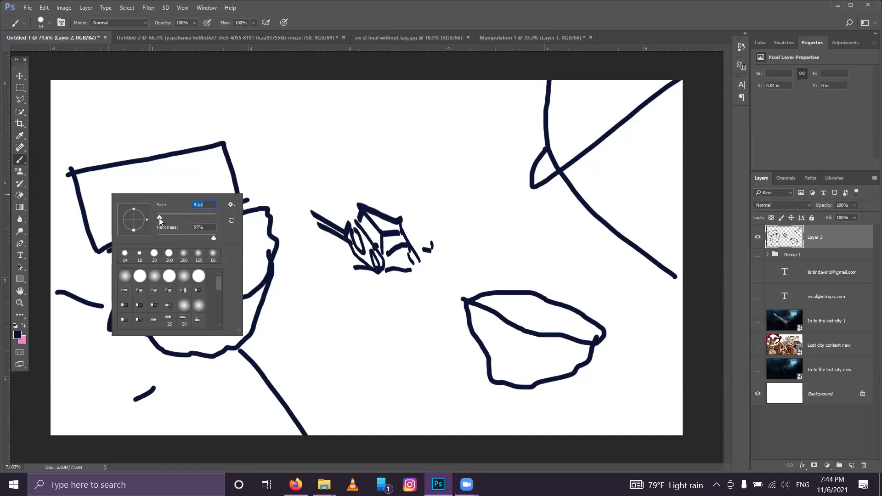
# Step: Handwrite two lines of small lettering inside the top-left rectangle, then show Group 1
pyautogui.moveTo(103, 188)
pyautogui.mouseDown()
pyautogui.moveTo(100, 171)
pyautogui.moveTo(112, 187)
pyautogui.moveTo(135, 177)
pyautogui.moveTo(133, 168)
pyautogui.mouseUp()
pyautogui.moveTo(145, 205)
pyautogui.mouseDown()
pyautogui.moveTo(128, 192)
pyautogui.moveTo(130, 202)
pyautogui.mouseUp()
pyautogui.moveTo(161, 200); pyautogui.dragTo(176, 191)
pyautogui.moveTo(162, 171)
pyautogui.mouseDown()
pyautogui.moveTo(178, 192)
pyautogui.moveTo(205, 194)
pyautogui.moveTo(202, 184)
pyautogui.moveTo(225, 180)
pyautogui.moveTo(213, 176)
pyautogui.moveTo(219, 168)
pyautogui.mouseUp()
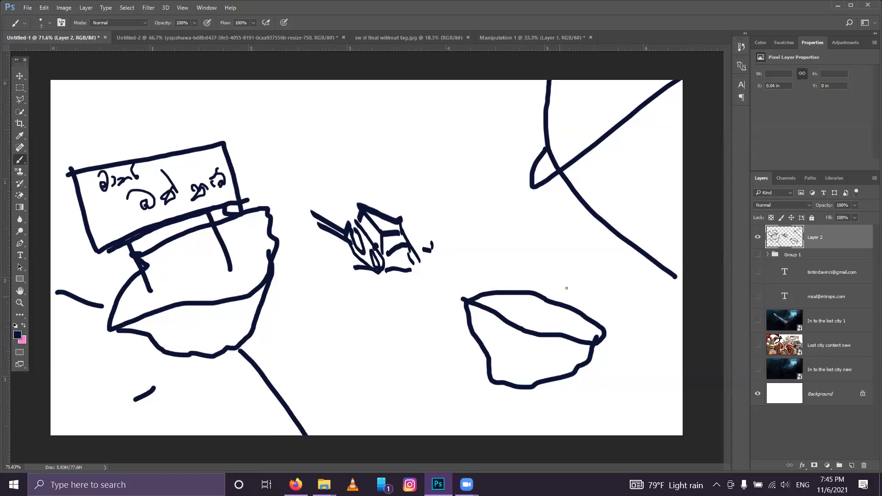
pyautogui.click(755, 257)
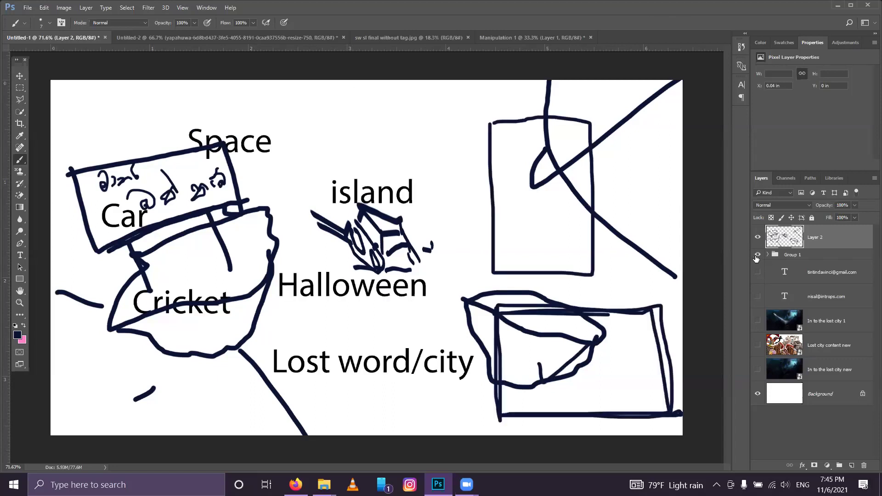
# Step: Hide Group 1 and the Layer 2 sketch, leaving only the white background
pyautogui.click(756, 257)
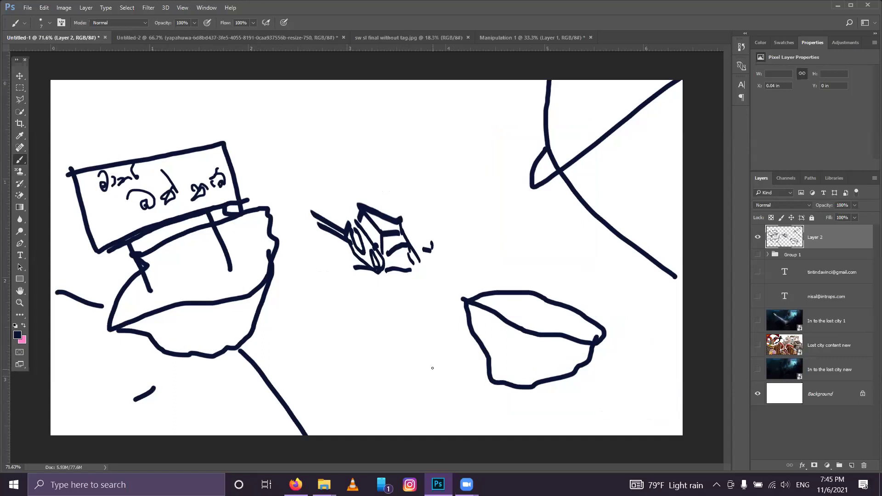
pyautogui.click(757, 238)
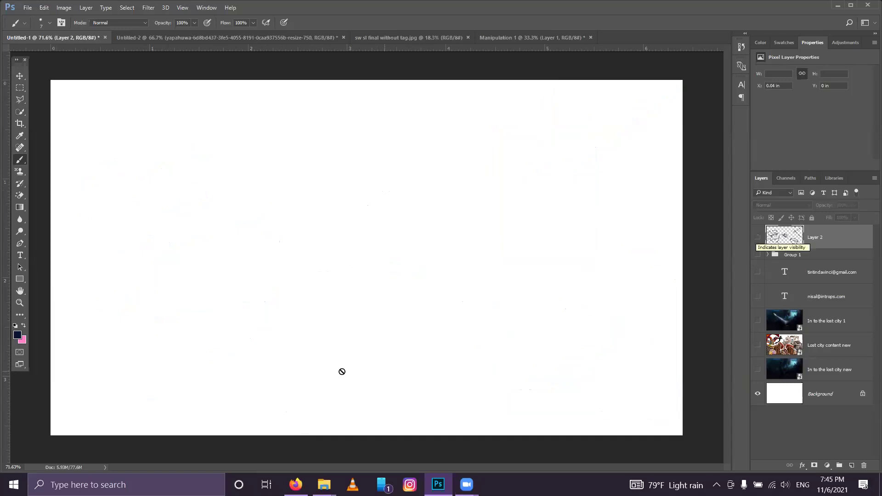
# Step: On a new Layer 3, draw a cliff and the hooked seated figure, undoing missteps
pyautogui.click(852, 465)
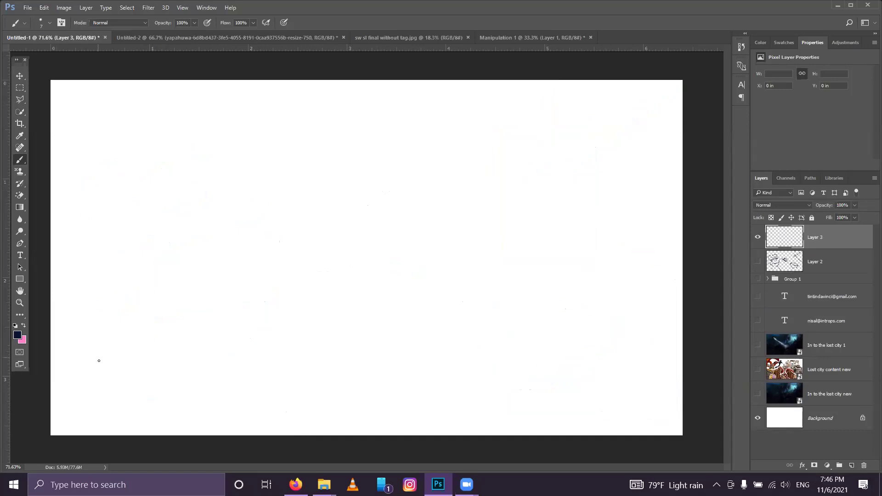
pyautogui.moveTo(109, 390)
pyautogui.mouseDown()
pyautogui.moveTo(155, 329)
pyautogui.moveTo(202, 318)
pyautogui.moveTo(264, 398)
pyautogui.mouseUp()
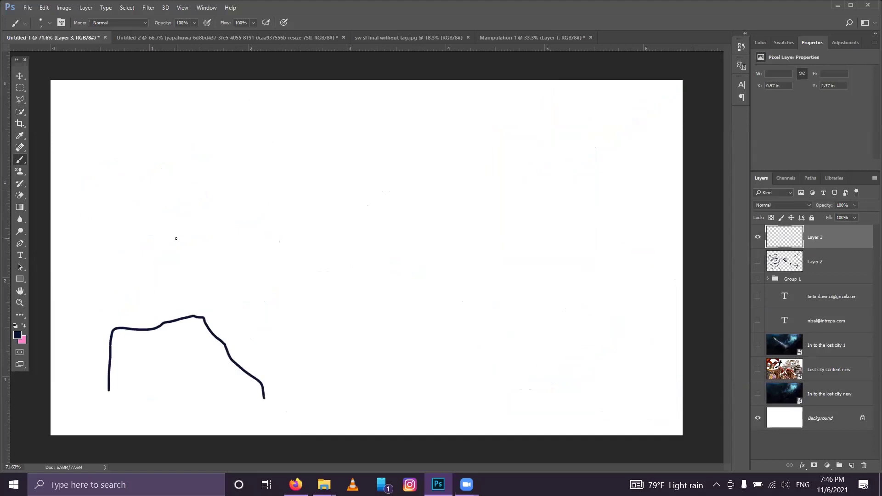
pyautogui.moveTo(184, 235)
pyautogui.mouseDown()
pyautogui.moveTo(186, 253)
pyautogui.moveTo(180, 258)
pyautogui.moveTo(170, 245)
pyautogui.moveTo(164, 277)
pyautogui.moveTo(182, 291)
pyautogui.moveTo(153, 302)
pyautogui.moveTo(191, 299)
pyautogui.mouseUp()
pyautogui.moveTo(197, 313)
pyautogui.mouseDown()
pyautogui.moveTo(155, 323)
pyautogui.moveTo(141, 318)
pyautogui.moveTo(153, 300)
pyautogui.mouseUp()
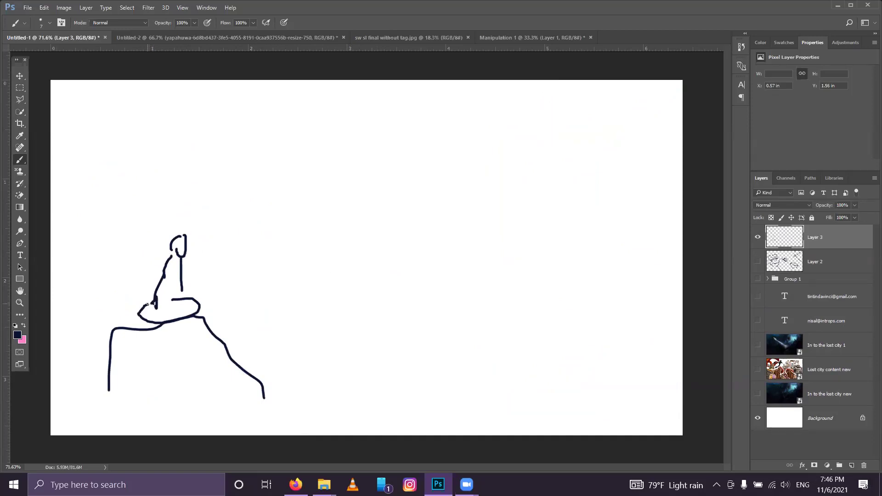
pyautogui.hotkey('ctrl', 'z')
pyautogui.hotkey('ctrl', 'z')
pyautogui.hotkey('ctrl', 'z')
pyautogui.hotkey('ctrl', 'z')
pyautogui.hotkey('ctrl', 'z')
pyautogui.hotkey('ctrl', 'z')
pyautogui.hotkey('ctrl', 'z')
pyautogui.hotkey('ctrl', 'z')
pyautogui.hotkey('ctrl', 'z')
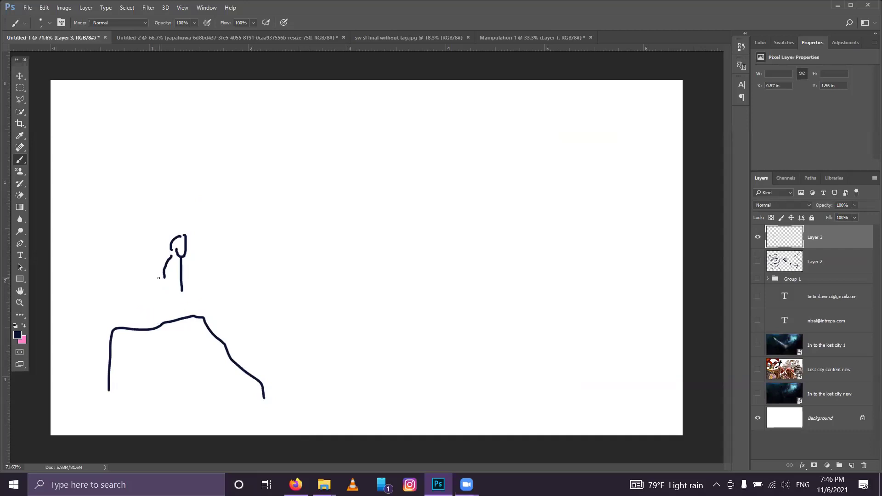
pyautogui.moveTo(161, 276); pyautogui.dragTo(162, 279)
pyautogui.moveTo(187, 230)
pyautogui.mouseDown()
pyautogui.moveTo(184, 248)
pyautogui.moveTo(173, 239)
pyautogui.mouseUp()
pyautogui.hotkey('ctrl', 'alt', 'z')
pyautogui.hotkey('ctrl', 'alt', 'z')
pyautogui.hotkey('ctrl', 'alt', 'z')
pyautogui.hotkey('ctrl', 'alt', 'z')
pyautogui.hotkey('ctrl', 'alt', 'z')
pyautogui.hotkey('ctrl', 'alt', 'z')
# Step: Add the figure's round head, an oval base, a rightward arrow and ground lines beside the cliff
pyautogui.moveTo(166, 251)
pyautogui.mouseDown()
pyautogui.moveTo(163, 270)
pyautogui.moveTo(176, 258)
pyautogui.moveTo(171, 250)
pyautogui.moveTo(158, 310)
pyautogui.moveTo(174, 312)
pyautogui.moveTo(179, 295)
pyautogui.moveTo(167, 267)
pyautogui.mouseUp()
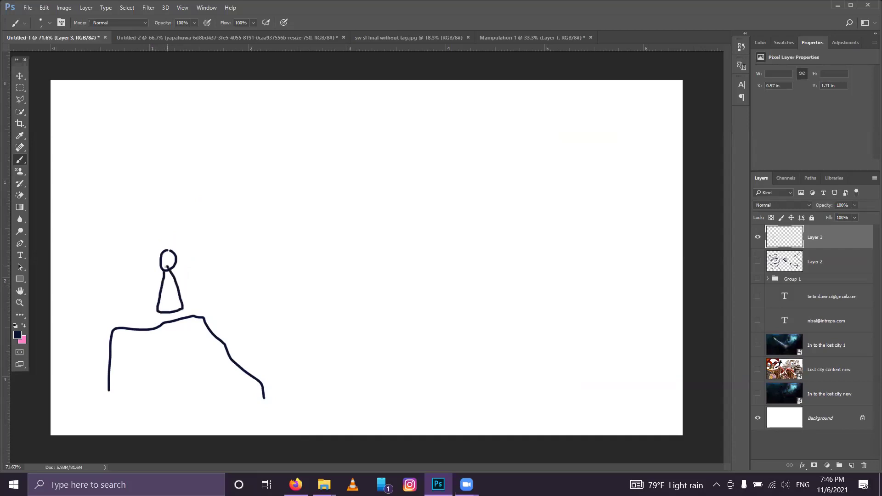
pyautogui.moveTo(151, 313)
pyautogui.mouseDown()
pyautogui.moveTo(142, 321)
pyautogui.moveTo(195, 319)
pyautogui.moveTo(182, 300)
pyautogui.mouseUp()
pyautogui.moveTo(181, 252); pyautogui.dragTo(204, 245)
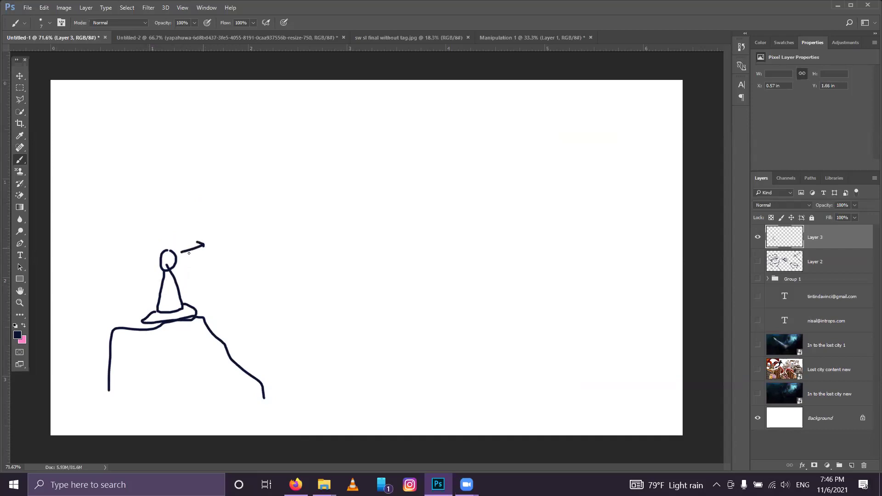
pyautogui.moveTo(103, 373)
pyautogui.mouseDown()
pyautogui.moveTo(68, 354)
pyautogui.moveTo(52, 356)
pyautogui.mouseUp()
pyautogui.moveTo(267, 379)
pyautogui.mouseDown()
pyautogui.moveTo(307, 384)
pyautogui.moveTo(422, 435)
pyautogui.mouseUp()
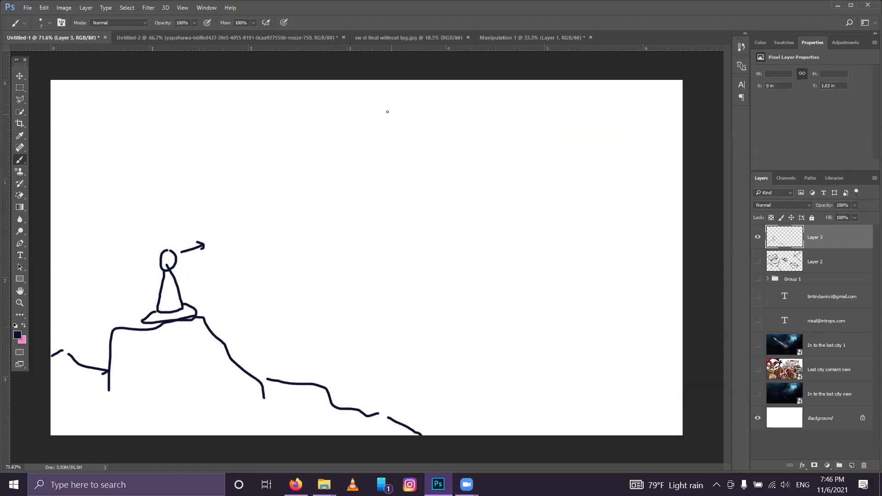
# Step: Paint large concentric curves across the top, left and right of the canvas
pyautogui.moveTo(389, 95)
pyautogui.mouseDown()
pyautogui.moveTo(362, 103)
pyautogui.moveTo(384, 120)
pyautogui.moveTo(357, 129)
pyautogui.mouseUp()
pyautogui.moveTo(348, 133)
pyautogui.mouseDown()
pyautogui.moveTo(315, 177)
pyautogui.moveTo(325, 252)
pyautogui.moveTo(384, 299)
pyautogui.mouseUp()
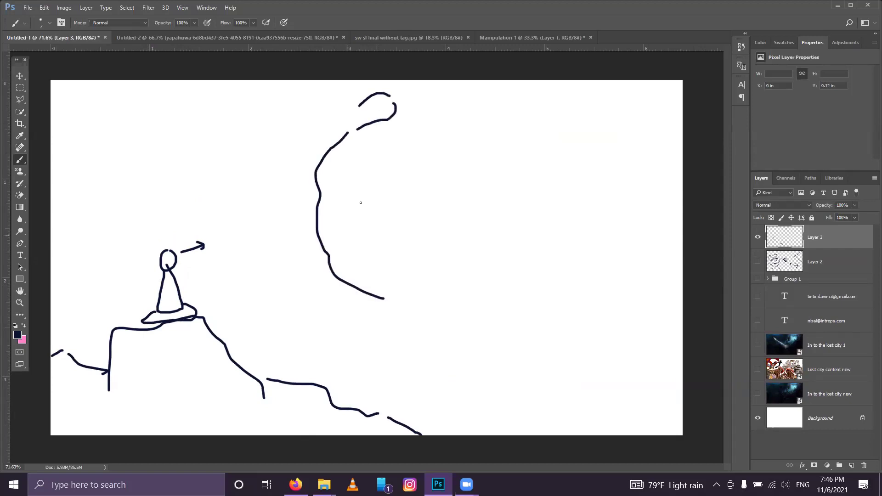
pyautogui.moveTo(352, 104)
pyautogui.mouseDown()
pyautogui.moveTo(264, 111)
pyautogui.moveTo(236, 126)
pyautogui.mouseUp()
pyautogui.moveTo(288, 135)
pyautogui.mouseDown()
pyautogui.moveTo(264, 168)
pyautogui.moveTo(256, 271)
pyautogui.moveTo(276, 332)
pyautogui.moveTo(299, 344)
pyautogui.mouseUp()
pyautogui.moveTo(543, 365); pyautogui.dragTo(572, 348)
pyautogui.moveTo(576, 345)
pyautogui.mouseDown()
pyautogui.moveTo(596, 305)
pyautogui.moveTo(607, 198)
pyautogui.moveTo(594, 112)
pyautogui.mouseUp()
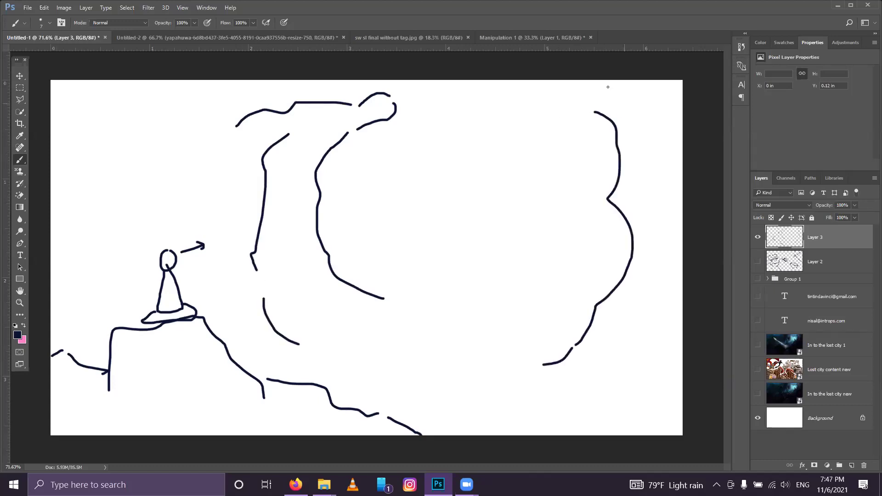
pyautogui.moveTo(437, 143)
pyautogui.mouseDown()
pyautogui.moveTo(649, 129)
pyautogui.moveTo(668, 285)
pyautogui.moveTo(657, 336)
pyautogui.mouseUp()
pyautogui.moveTo(574, 245)
pyautogui.mouseDown()
pyautogui.moveTo(523, 294)
pyautogui.moveTo(462, 312)
pyautogui.moveTo(425, 318)
pyautogui.moveTo(353, 269)
pyautogui.mouseUp()
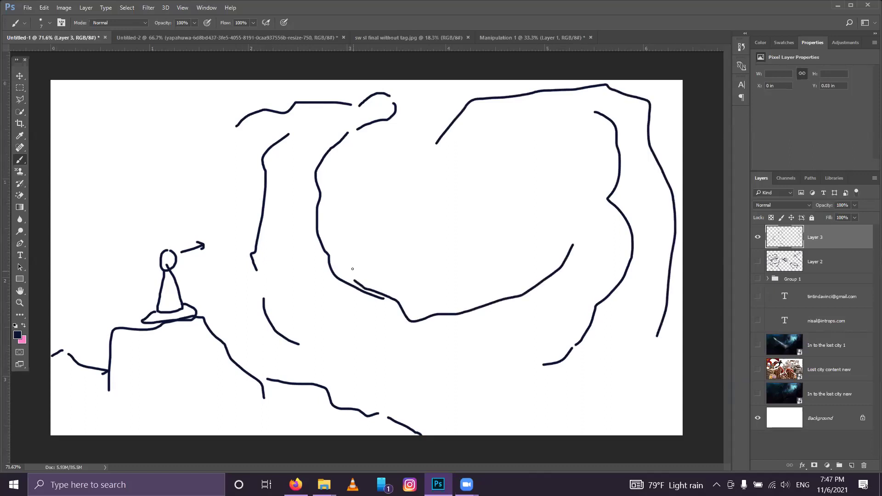
pyautogui.moveTo(348, 181); pyautogui.dragTo(350, 261)
pyautogui.moveTo(456, 172)
pyautogui.mouseDown()
pyautogui.moveTo(408, 142)
pyautogui.moveTo(326, 192)
pyautogui.moveTo(302, 313)
pyautogui.mouseUp()
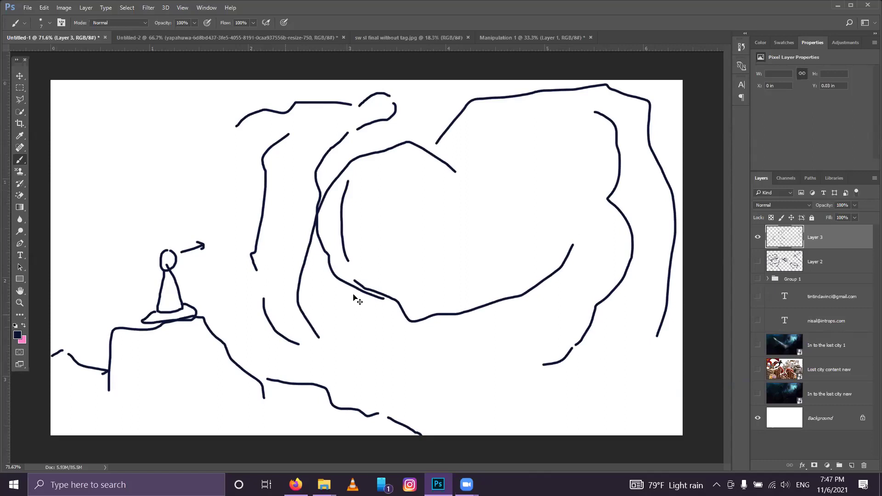
# Step: Redraw the inner arc after an undo and add more swirl curves plus a long hooked bottom stroke
pyautogui.hotkey('ctrl', 'z')
pyautogui.moveTo(444, 161)
pyautogui.mouseDown()
pyautogui.moveTo(390, 139)
pyautogui.moveTo(367, 235)
pyautogui.mouseUp()
pyautogui.moveTo(549, 199); pyautogui.dragTo(539, 242)
pyautogui.moveTo(232, 137); pyautogui.dragTo(204, 228)
pyautogui.moveTo(214, 283); pyautogui.dragTo(229, 339)
pyautogui.moveTo(245, 359)
pyautogui.mouseDown()
pyautogui.moveTo(361, 409)
pyautogui.moveTo(502, 430)
pyautogui.mouseUp()
pyautogui.moveTo(575, 431); pyautogui.dragTo(605, 412)
pyautogui.moveTo(607, 381); pyautogui.dragTo(625, 368)
pyautogui.moveTo(465, 410); pyautogui.dragTo(609, 379)
pyautogui.moveTo(421, 395); pyautogui.dragTo(362, 379)
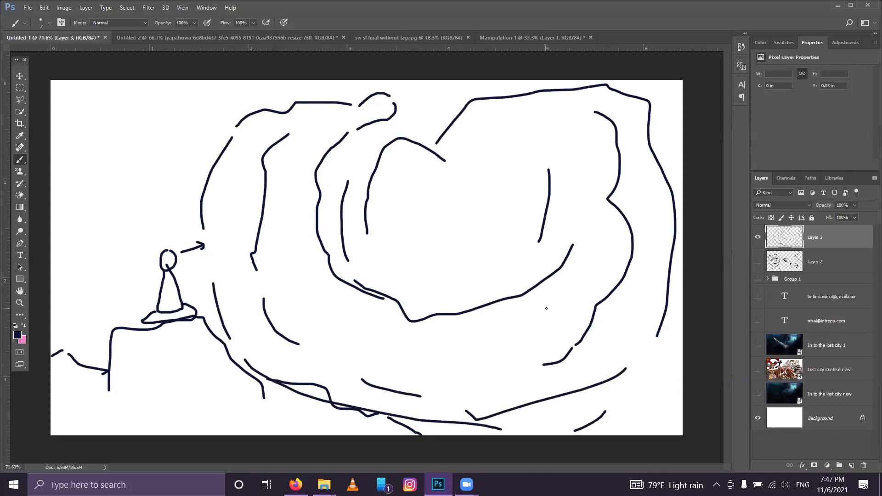
pyautogui.moveTo(522, 319); pyautogui.dragTo(444, 342)
pyautogui.moveTo(531, 287)
pyautogui.mouseDown()
pyautogui.moveTo(500, 273)
pyautogui.moveTo(506, 264)
pyautogui.moveTo(496, 272)
pyautogui.moveTo(506, 260)
pyautogui.moveTo(497, 274)
pyautogui.moveTo(508, 260)
pyautogui.moveTo(501, 249)
pyautogui.moveTo(483, 265)
pyautogui.moveTo(488, 273)
pyautogui.moveTo(493, 251)
pyautogui.moveTo(497, 258)
pyautogui.mouseUp()
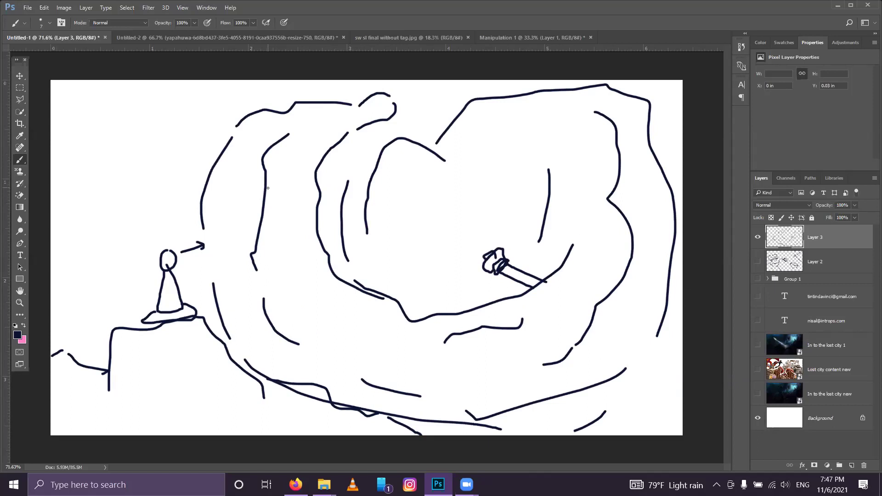
# Step: Sketch a small detailed object, a bottom-edge curve, crossing lines and a box near the lower centre
pyautogui.moveTo(267, 187)
pyautogui.mouseDown()
pyautogui.moveTo(283, 210)
pyautogui.moveTo(270, 229)
pyautogui.moveTo(288, 211)
pyautogui.moveTo(283, 228)
pyautogui.mouseUp()
pyautogui.moveTo(288, 219); pyautogui.dragTo(301, 223)
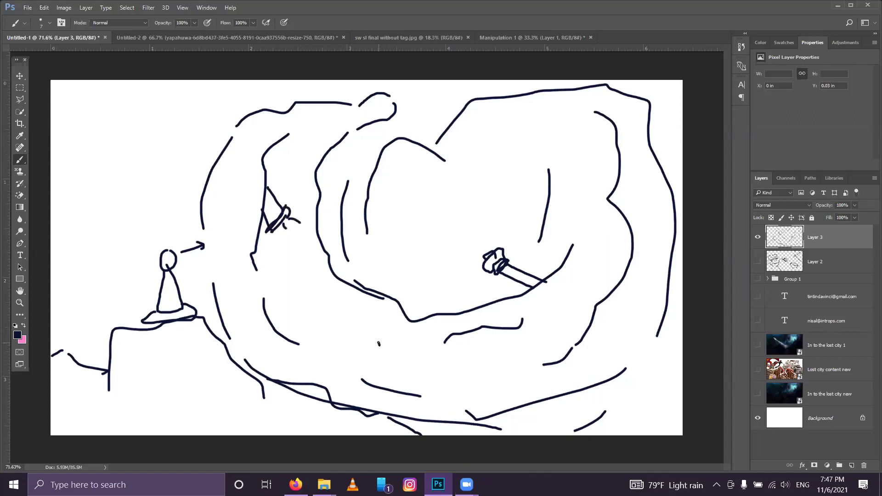
pyautogui.moveTo(236, 378); pyautogui.dragTo(371, 435)
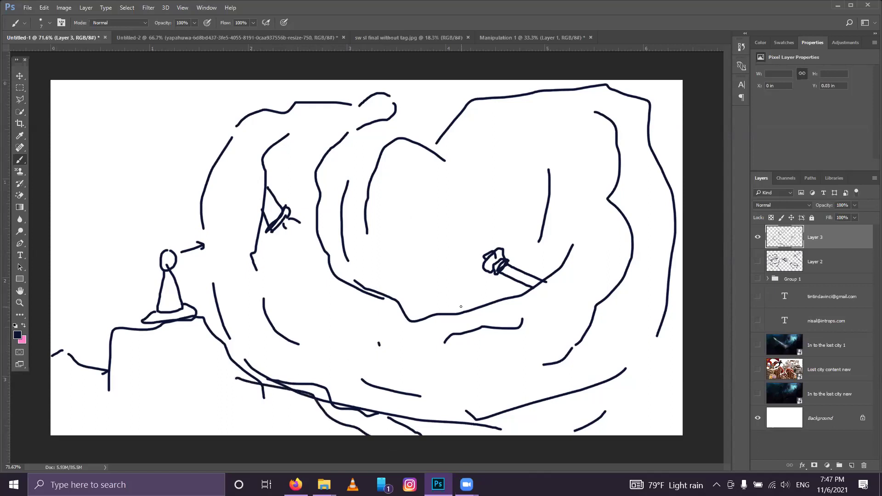
pyautogui.moveTo(417, 355)
pyautogui.mouseDown()
pyautogui.moveTo(382, 322)
pyautogui.moveTo(437, 346)
pyautogui.mouseUp()
pyautogui.moveTo(420, 308)
pyautogui.mouseDown()
pyautogui.moveTo(360, 344)
pyautogui.moveTo(420, 271)
pyautogui.moveTo(434, 321)
pyautogui.moveTo(414, 328)
pyautogui.mouseUp()
pyautogui.moveTo(363, 309); pyautogui.dragTo(406, 295)
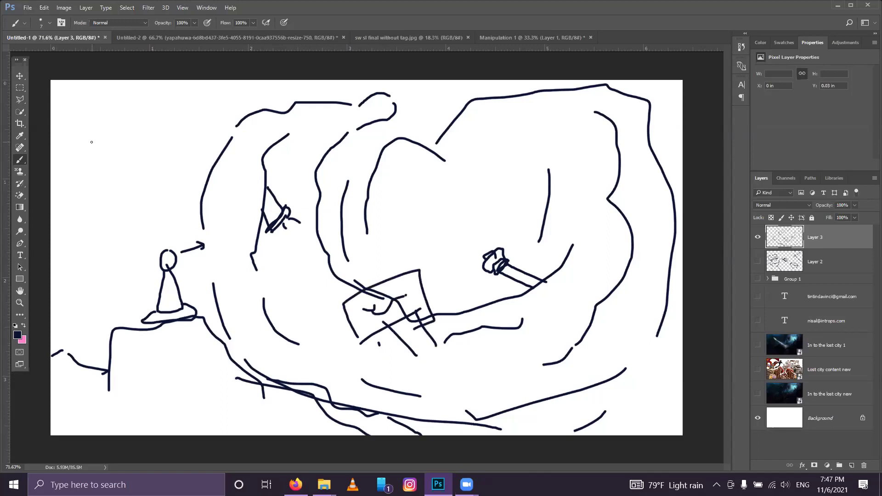
# Step: Add sweeping curves to the left edge, a hooked shape, a right arrow and a boat mark, then hide Layer 3
pyautogui.moveTo(213, 87)
pyautogui.mouseDown()
pyautogui.moveTo(201, 130)
pyautogui.moveTo(80, 234)
pyautogui.mouseUp()
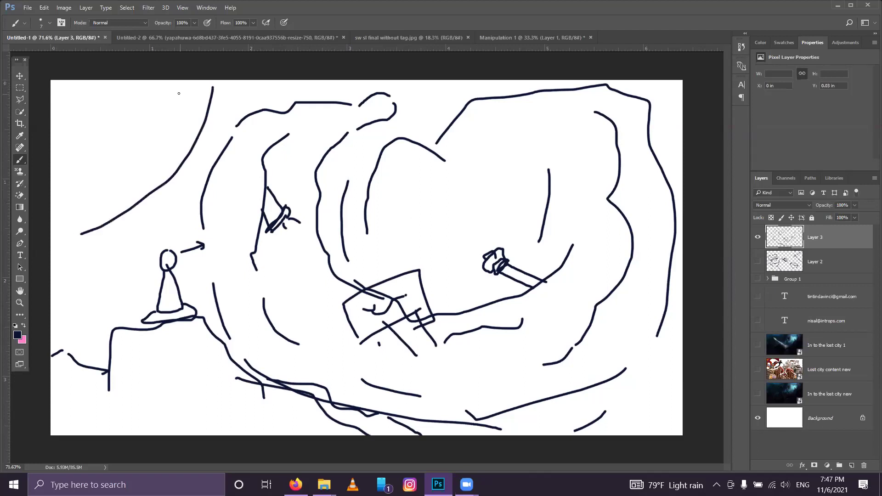
pyautogui.moveTo(179, 173)
pyautogui.mouseDown()
pyautogui.moveTo(157, 232)
pyautogui.moveTo(51, 168)
pyautogui.mouseUp()
pyautogui.moveTo(84, 233); pyautogui.dragTo(28, 248)
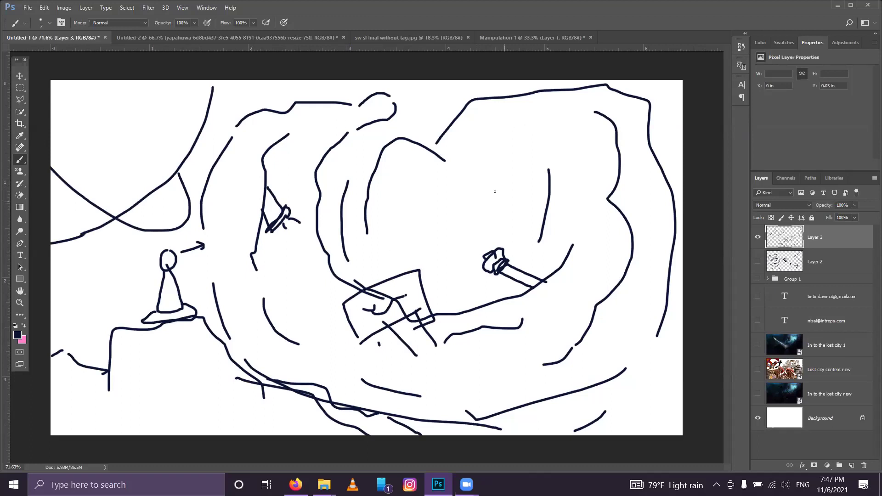
pyautogui.moveTo(448, 210)
pyautogui.mouseDown()
pyautogui.moveTo(429, 200)
pyautogui.moveTo(439, 217)
pyautogui.mouseUp()
pyautogui.moveTo(389, 243)
pyautogui.mouseDown()
pyautogui.moveTo(473, 225)
pyautogui.moveTo(467, 216)
pyautogui.moveTo(453, 241)
pyautogui.mouseUp()
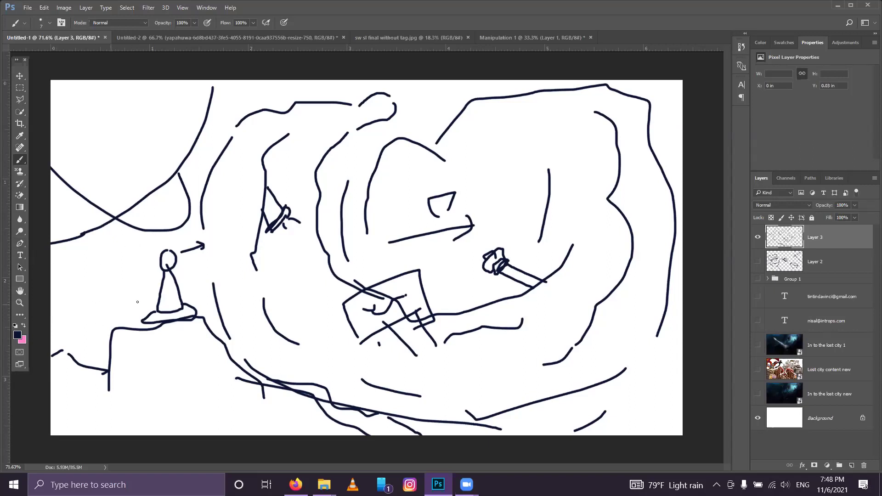
pyautogui.moveTo(419, 216)
pyautogui.mouseDown()
pyautogui.moveTo(402, 220)
pyautogui.moveTo(417, 211)
pyautogui.mouseUp()
pyautogui.click(758, 237)
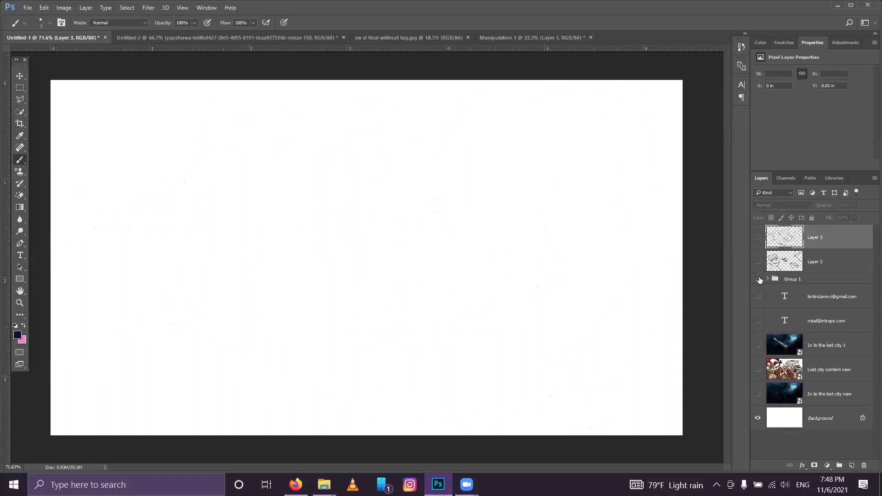
# Step: Toggle Layer 2 and Group 1 visibility, and glance at the Manipulation 1 document
pyautogui.click(758, 261)
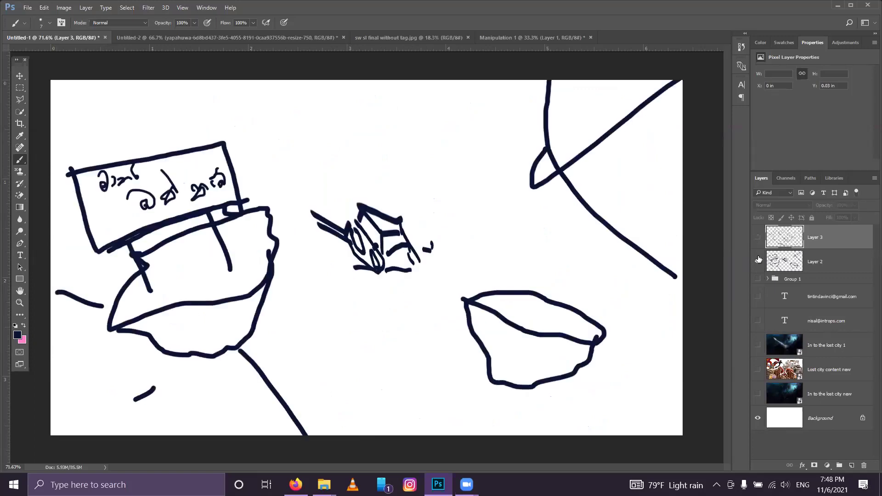
pyautogui.click(757, 262)
pyautogui.click(758, 279)
pyautogui.click(757, 280)
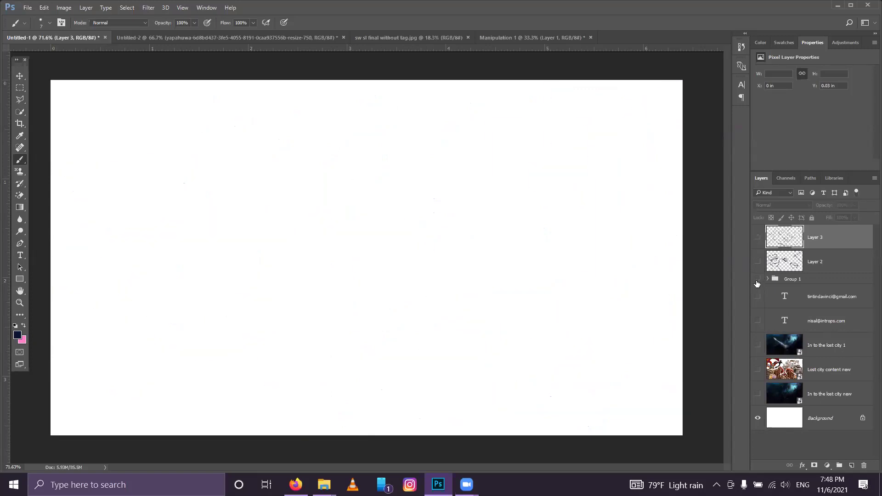
pyautogui.click(497, 41)
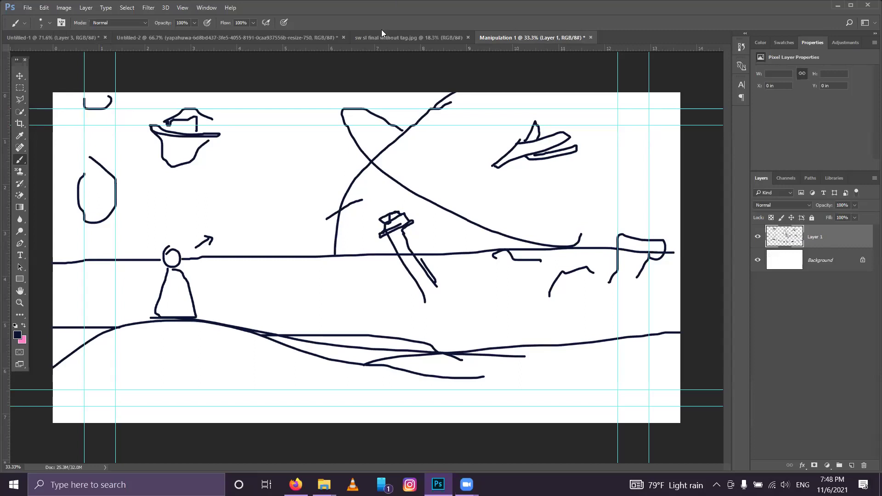
pyautogui.click(23, 37)
# Step: Compare the Layer 2, Layer 3 and Group 1 sketches in Untitled-1 by switching their visibility
pyautogui.click(757, 258)
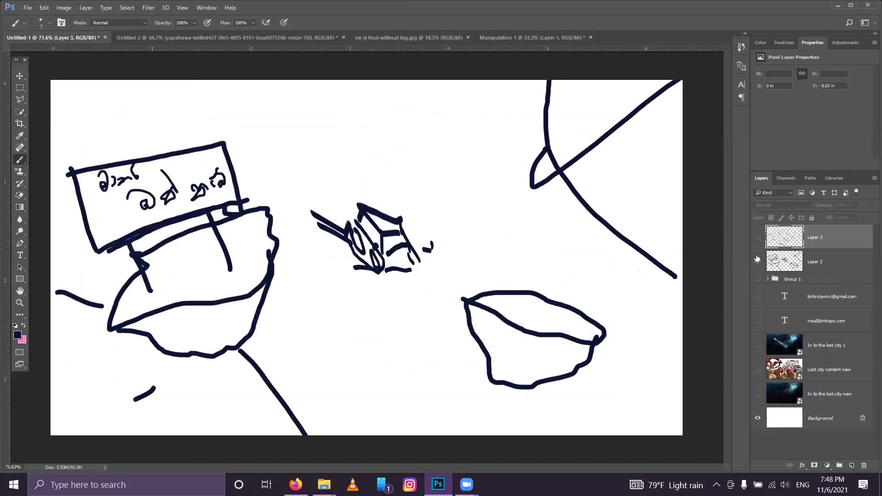
pyautogui.click(758, 237)
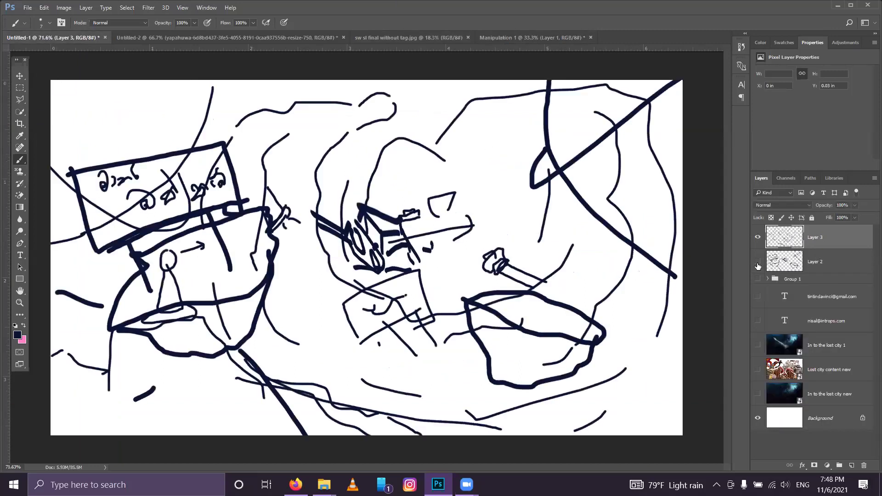
pyautogui.click(757, 265)
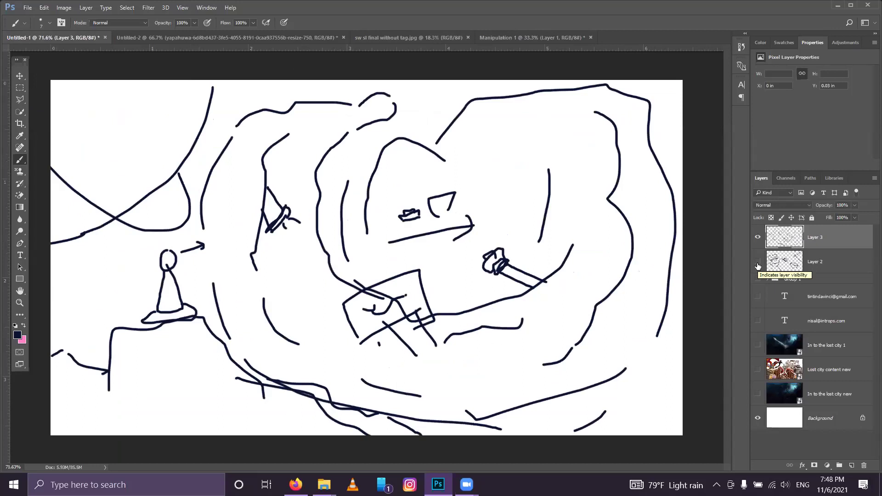
pyautogui.click(758, 238)
pyautogui.click(758, 260)
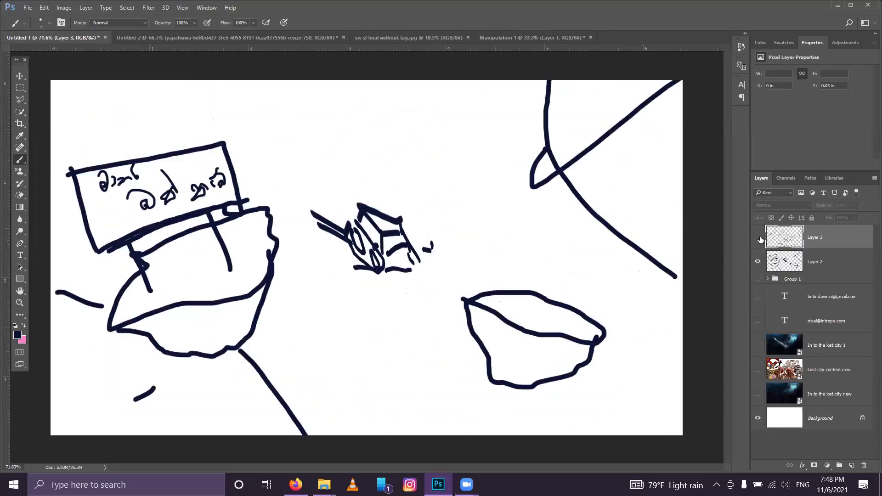
pyautogui.click(758, 237)
pyautogui.moveTo(758, 237); pyautogui.dragTo(759, 280)
pyautogui.click(758, 280)
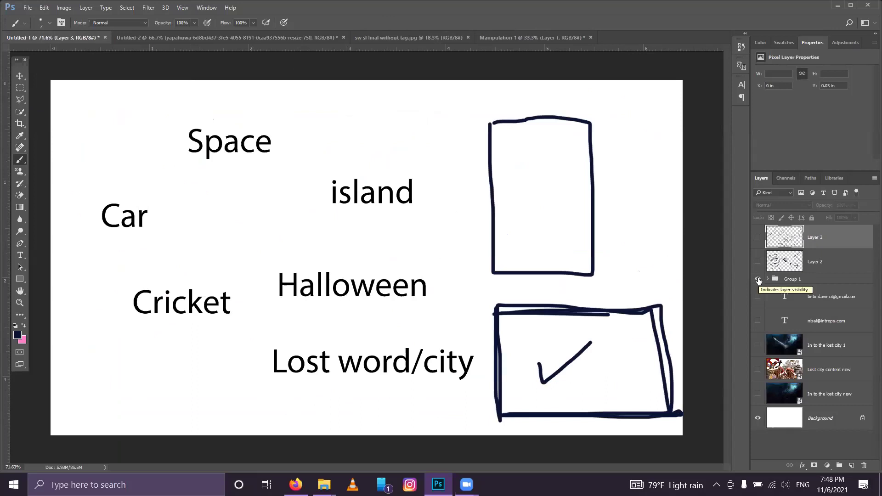
pyautogui.click(758, 280)
# Step: Add a short stroke beside the small boat on Layer 3, hide it, and add a new empty layer
pyautogui.click(758, 238)
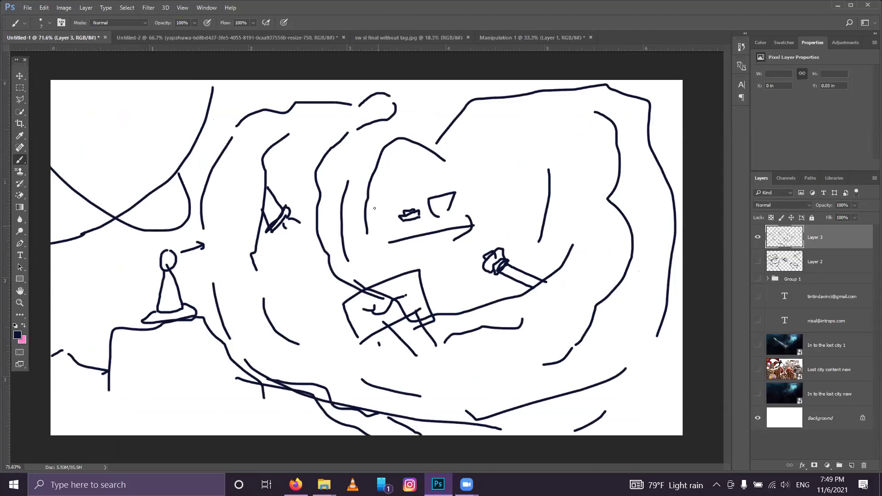
pyautogui.moveTo(394, 216)
pyautogui.mouseDown()
pyautogui.moveTo(395, 226)
pyautogui.moveTo(423, 209)
pyautogui.moveTo(389, 220)
pyautogui.moveTo(400, 206)
pyautogui.moveTo(423, 211)
pyautogui.mouseUp()
pyautogui.click(758, 237)
pyautogui.click(757, 237)
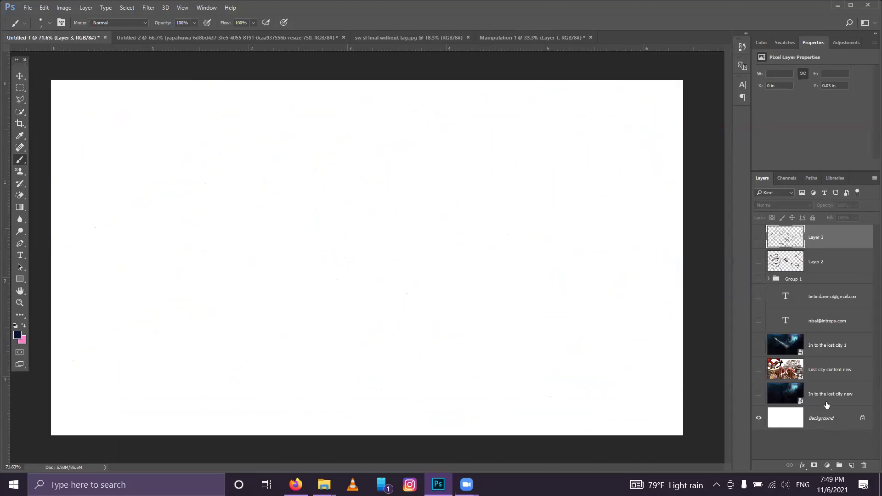
pyautogui.click(852, 465)
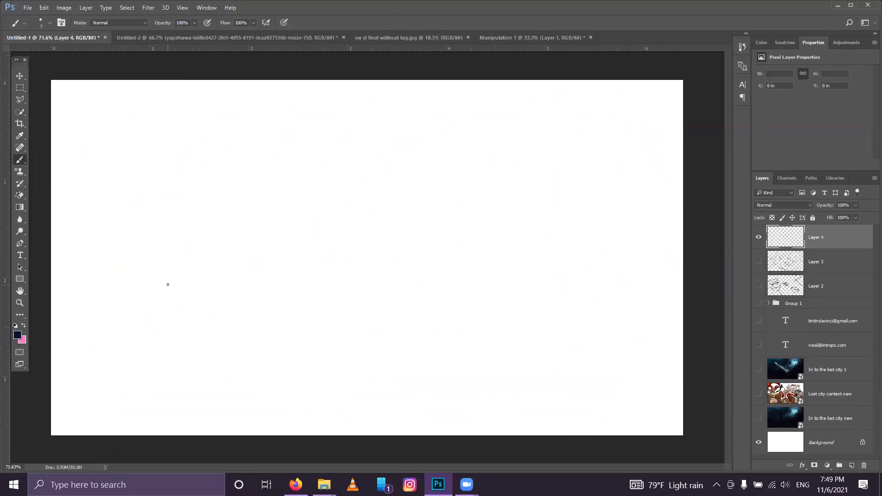
# Step: Type the numbers 1, 2 and 3 on separate lines as a text layer at upper left
pyautogui.click(20, 256)
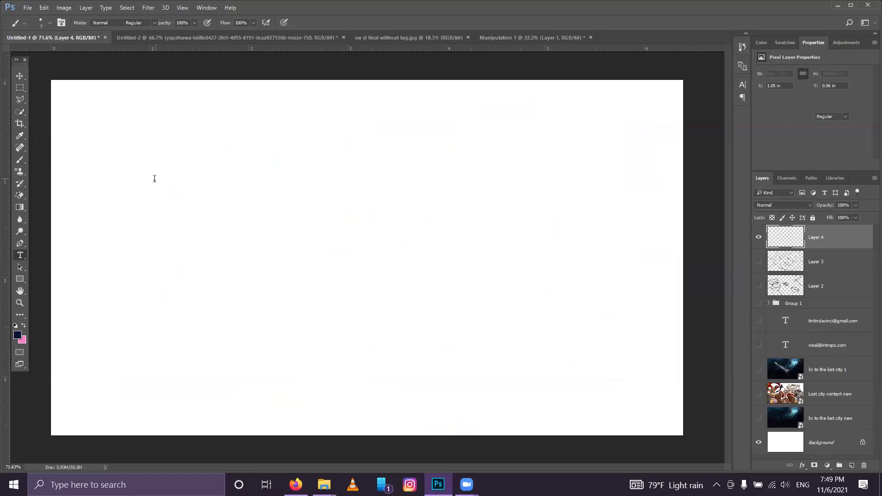
pyautogui.click(155, 179)
pyautogui.write('1')
pyautogui.press('Return')
pyautogui.write('2')
pyautogui.press('Return')
pyautogui.write('3')
pyautogui.click(394, 22)
# Step: Check Manipulation 1 and the Layer 2 and 3 sketches behind the numbers, then add an empty layer
pyautogui.click(517, 37)
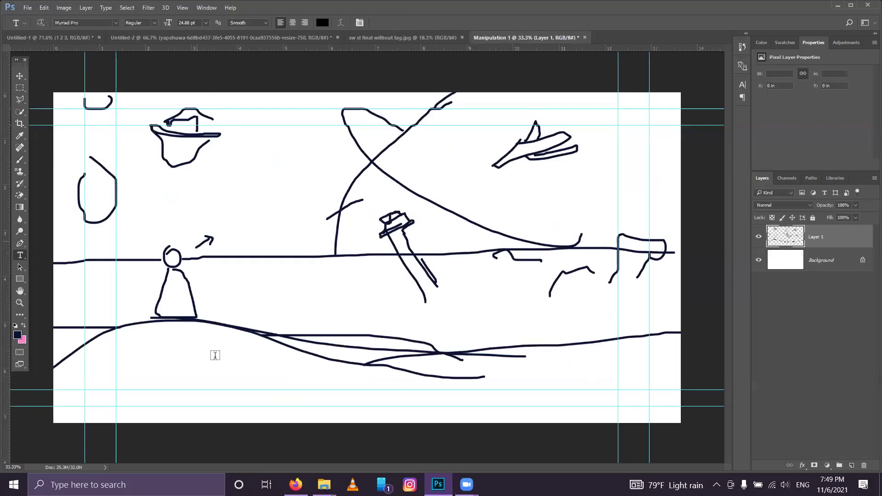
pyautogui.click(95, 43)
pyautogui.click(758, 286)
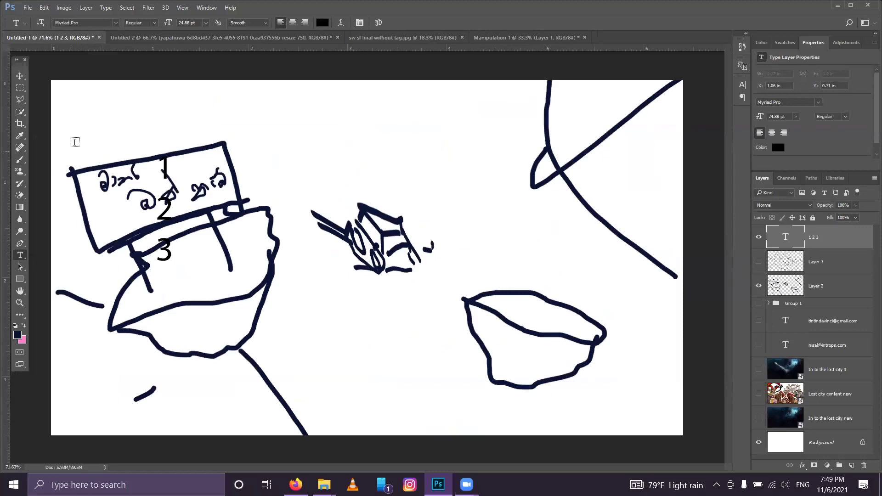
pyautogui.click(759, 283)
pyautogui.click(757, 260)
pyautogui.click(758, 262)
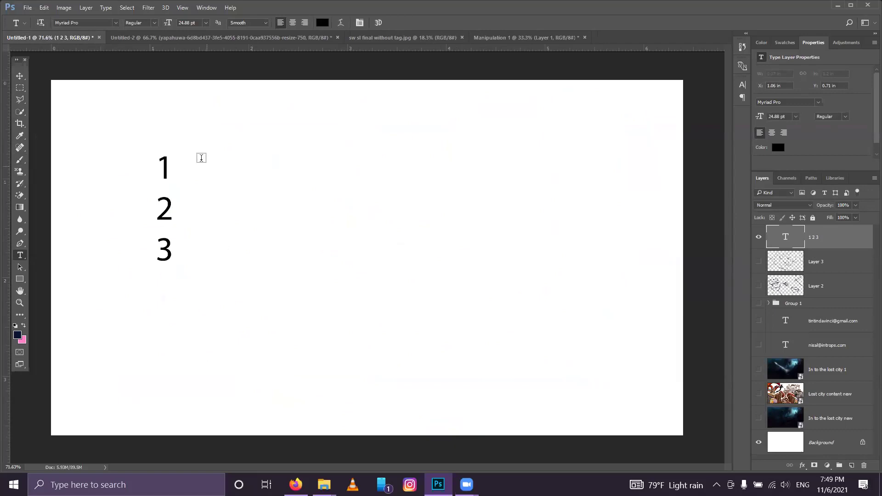
pyautogui.click(852, 466)
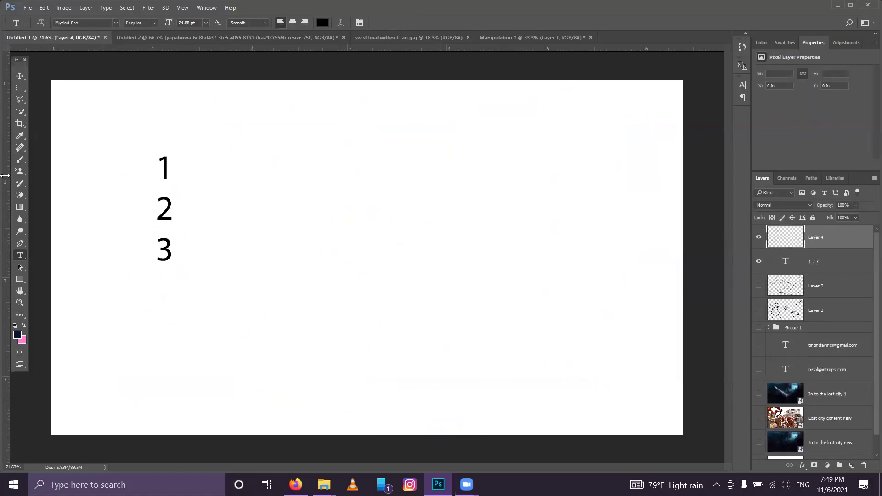
pyautogui.press('b')
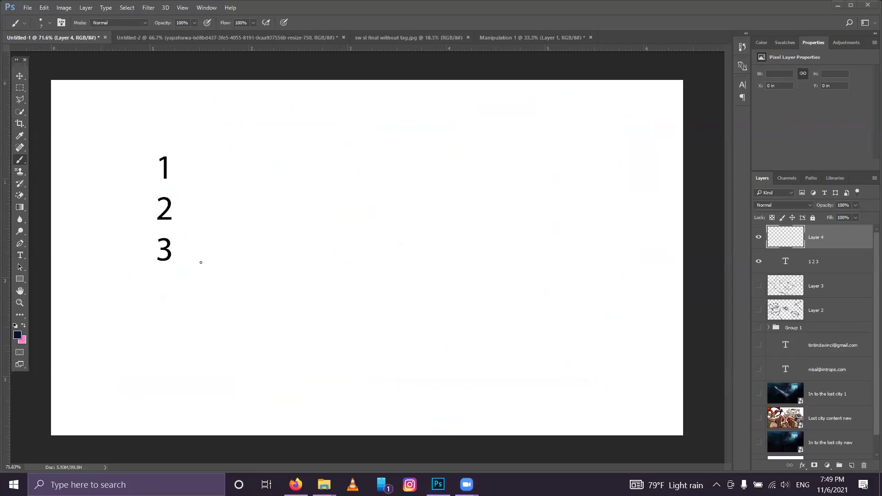
# Step: Draw tally marks beside 3 and two beside 2 on Layer 4, then hide it and the 1 2 3 text
pyautogui.moveTo(205, 239)
pyautogui.mouseDown()
pyautogui.moveTo(206, 256)
pyautogui.moveTo(239, 260)
pyautogui.moveTo(244, 239)
pyautogui.mouseUp()
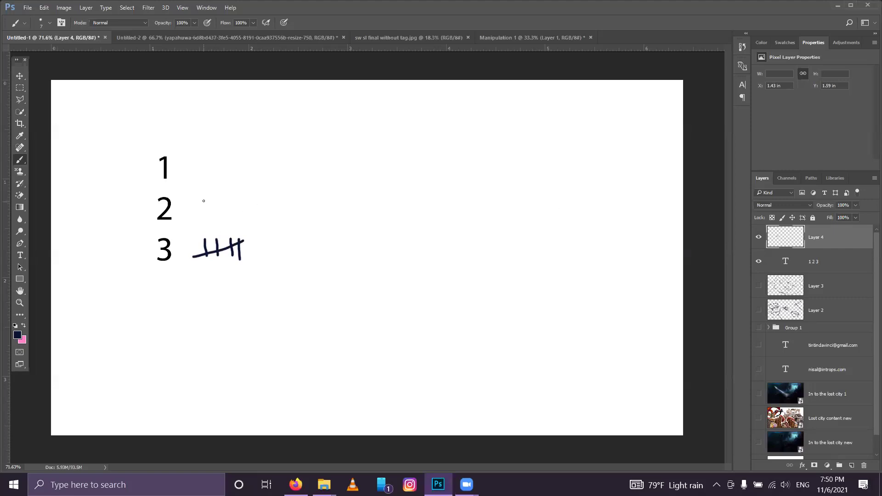
pyautogui.moveTo(203, 199); pyautogui.dragTo(203, 215)
pyautogui.moveTo(219, 202); pyautogui.dragTo(214, 220)
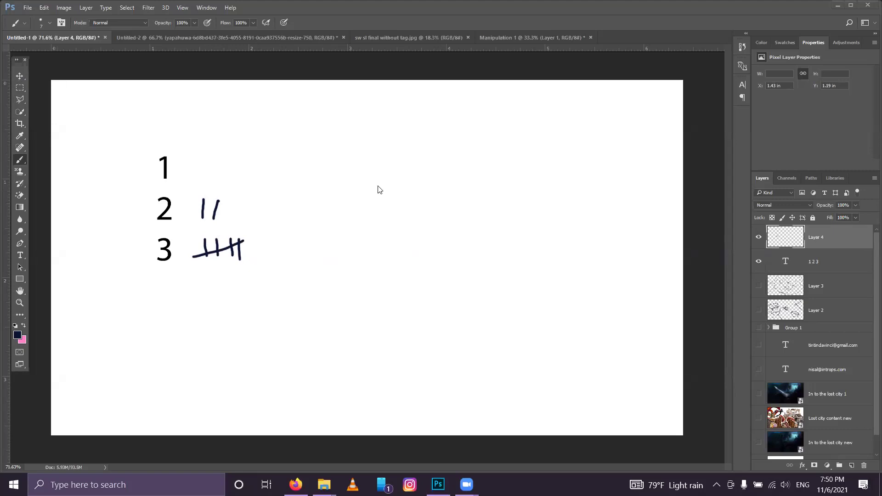
pyautogui.click(759, 237)
pyautogui.click(758, 262)
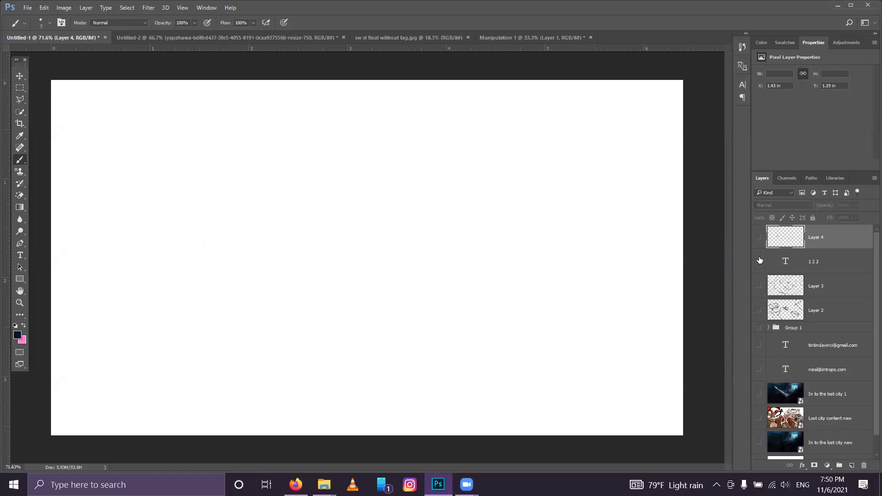
# Step: Select Layer 3, then hide it so Layer 2's sign-and-floating-rocks sketch shows instead
pyautogui.click(759, 286)
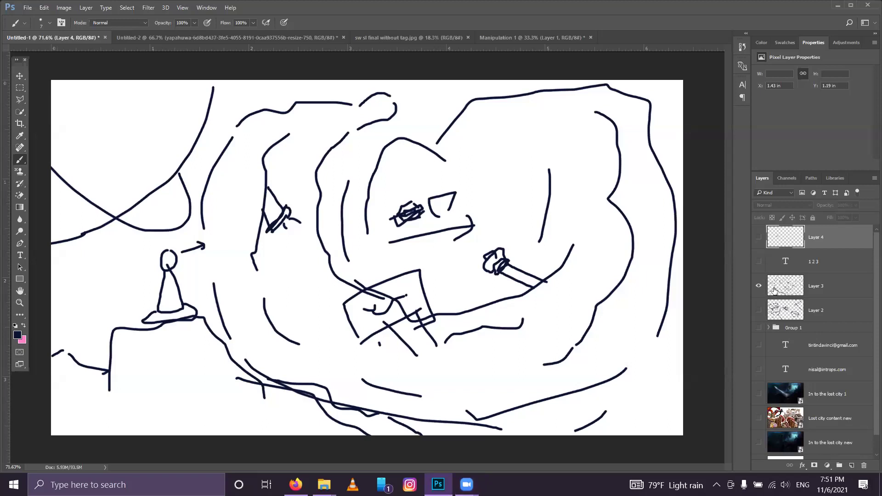
pyautogui.click(841, 282)
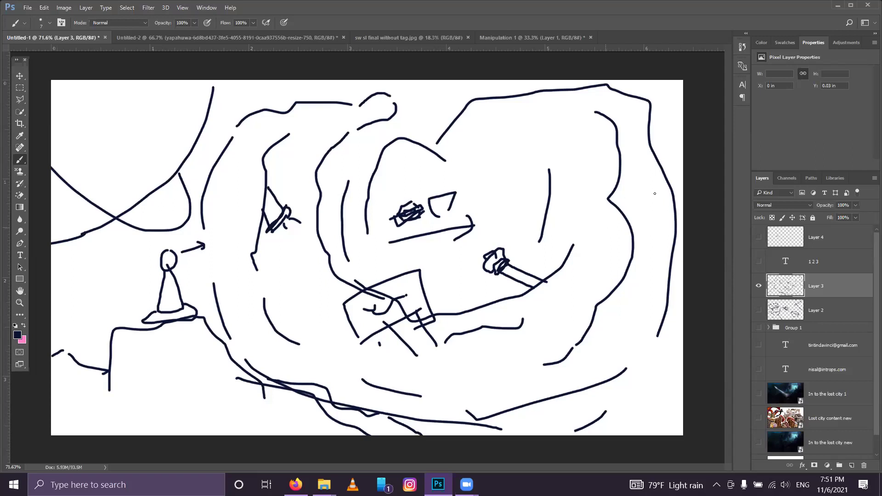
pyautogui.click(759, 286)
pyautogui.click(759, 312)
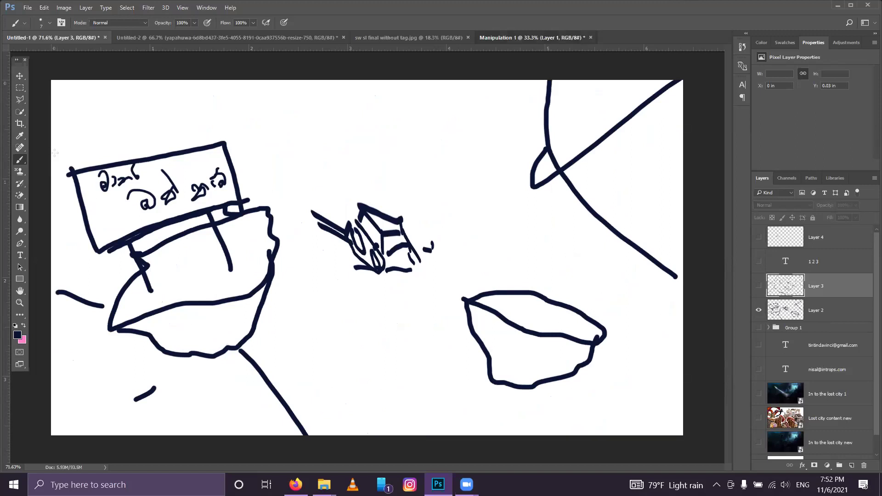
# Step: Show Layer 3's cone-figure sketch in place of Layer 2's, then bring Firefox to the front
pyautogui.keyDown('alt'); pyautogui.click(759, 288); pyautogui.keyUp('alt')
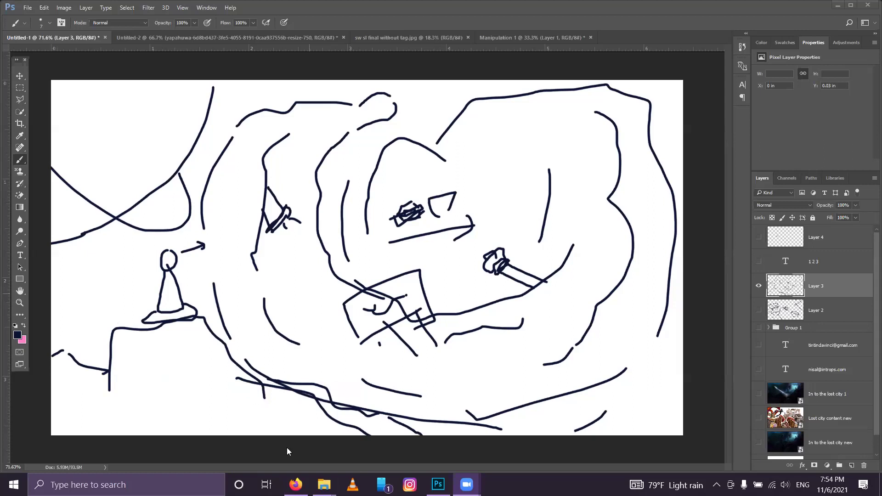
pyautogui.click(295, 485)
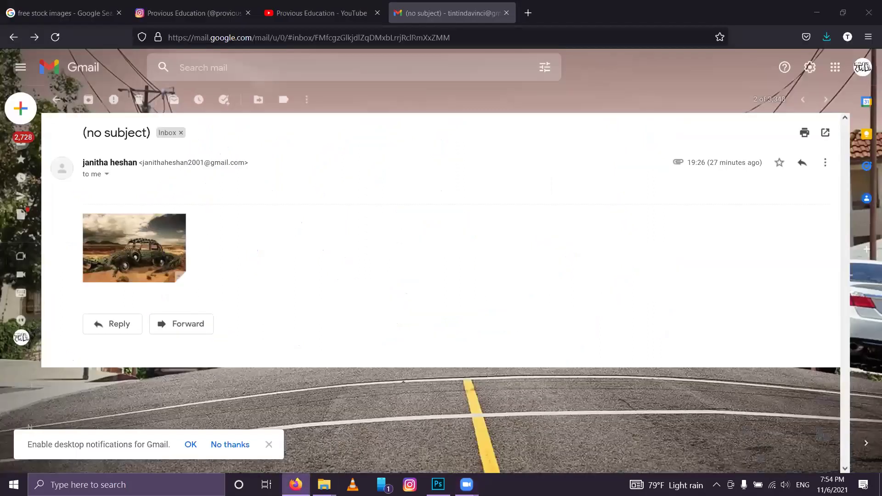
# Step: Open a new Firefox tab, minimize and restore the browser, and return to the 'free stock images' results
pyautogui.click(528, 13)
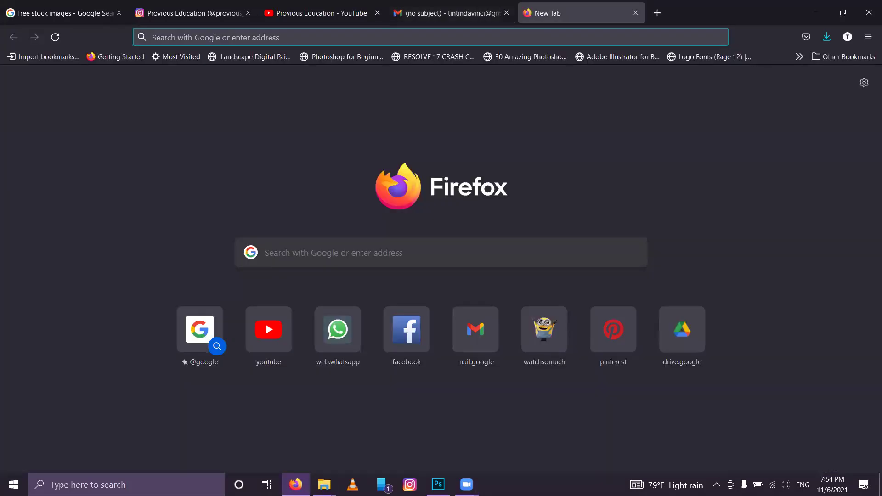
pyautogui.click(815, 6)
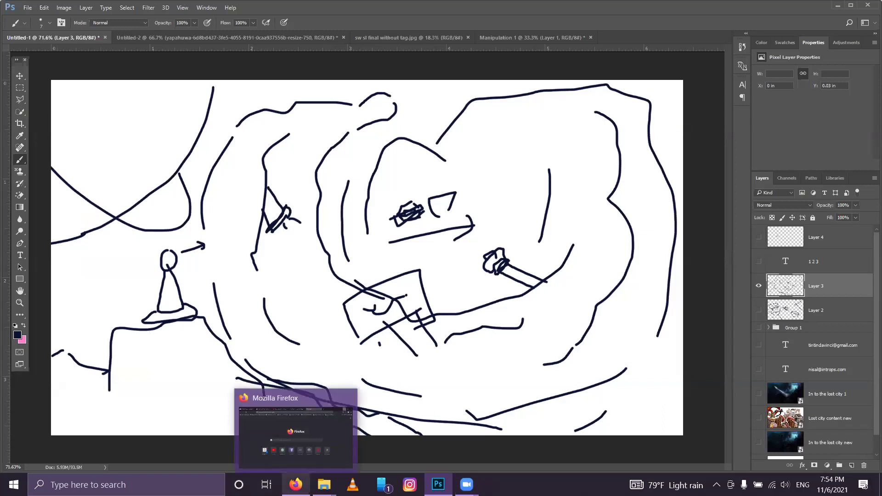
pyautogui.click(296, 485)
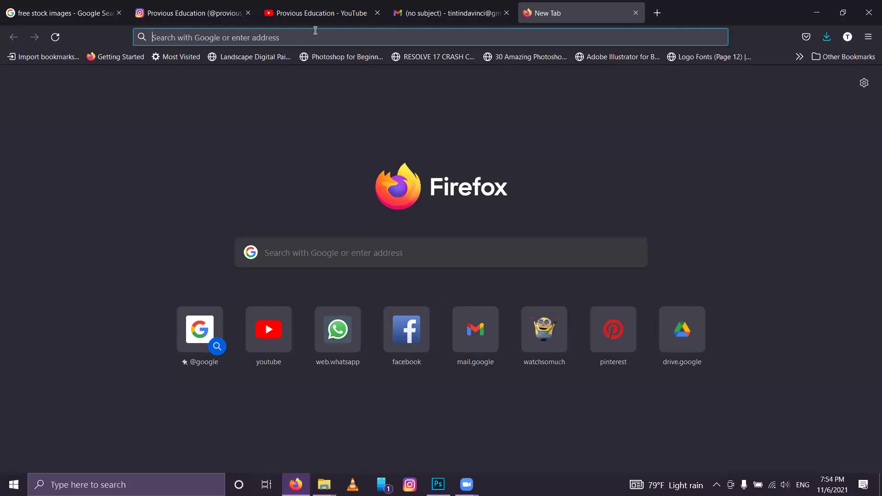
pyautogui.click(86, 4)
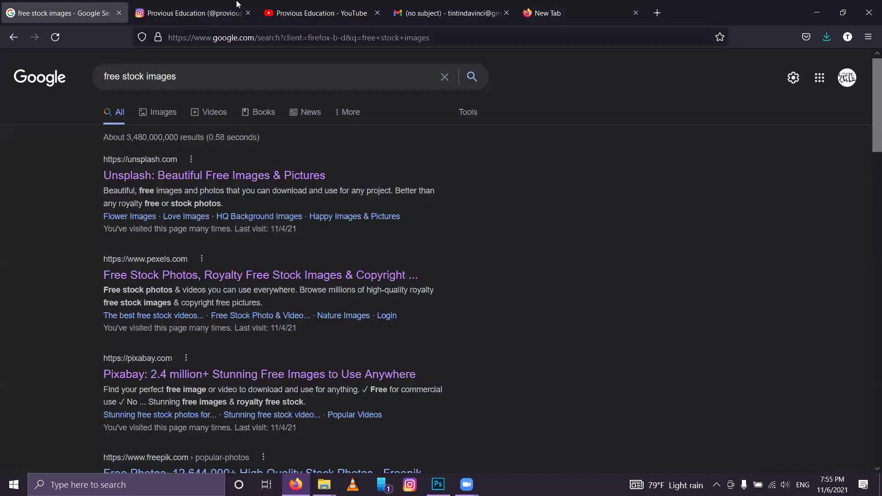
# Step: Close the empty tab, open the Unsplash, Pexels and Pixabay results in tabs, and view Unsplash
pyautogui.click(637, 13)
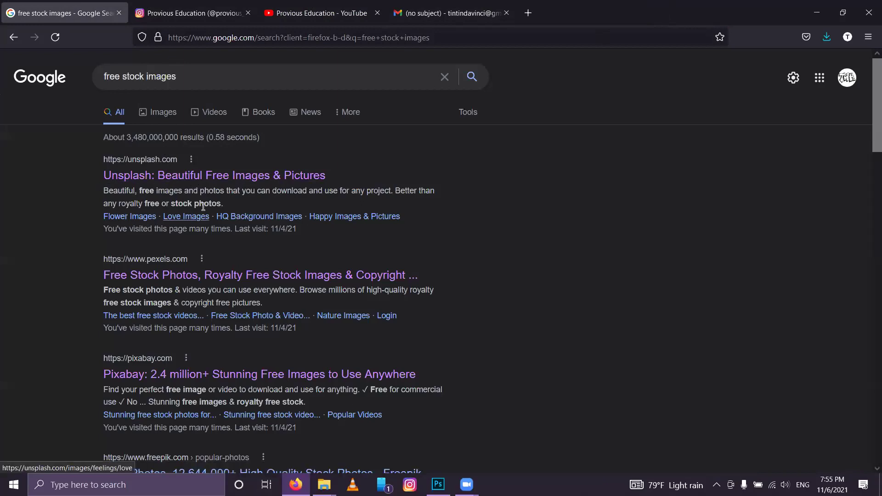
pyautogui.middleClick(196, 274)
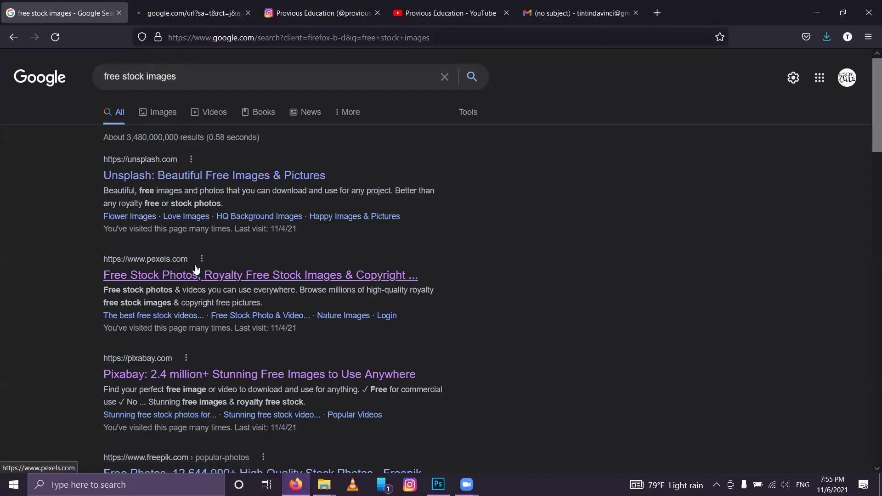
pyautogui.middleClick(196, 274)
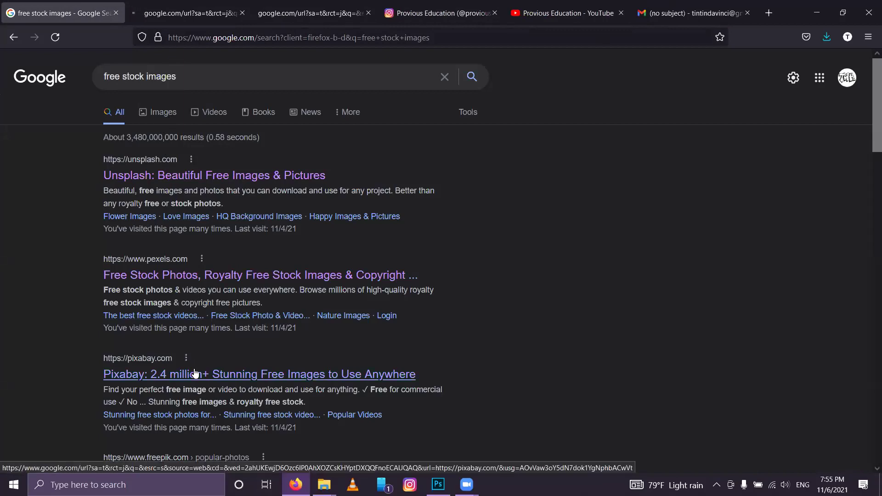
pyautogui.middleClick(197, 373)
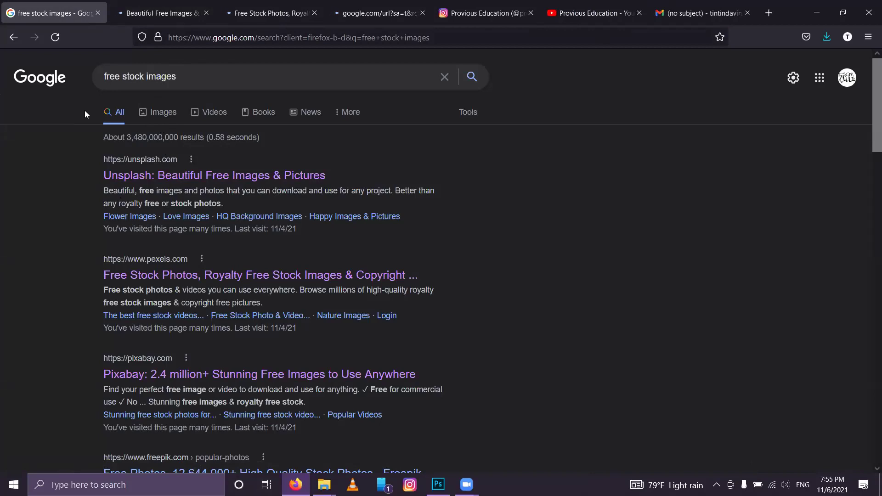
pyautogui.click(166, 4)
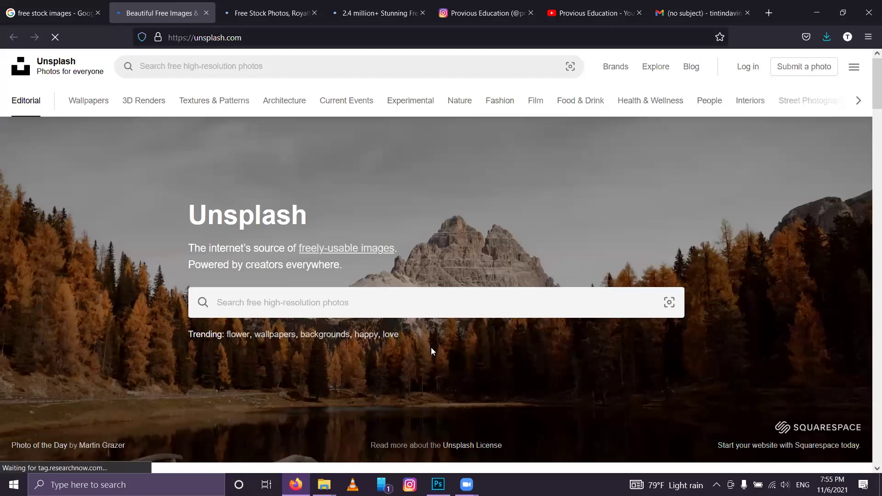
# Step: Search Unsplash for 'horizon' and open the green grass field under blue sky photo
pyautogui.click(301, 298)
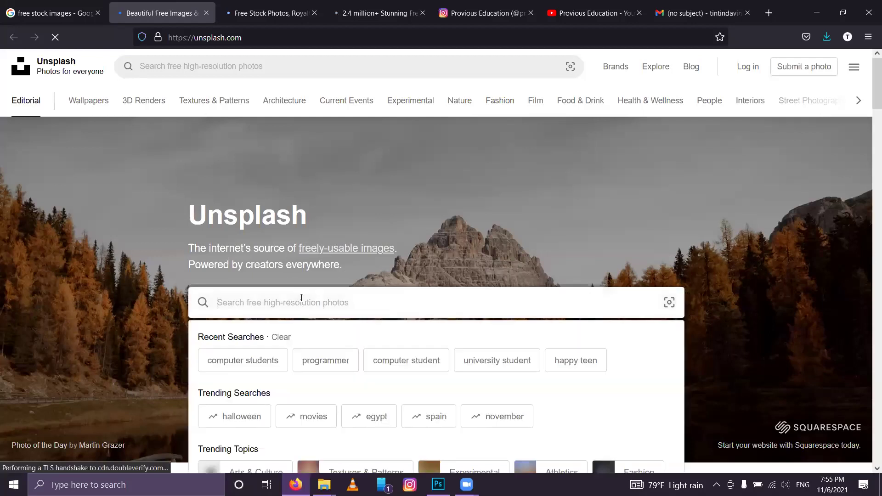
pyautogui.write('horizon')
pyautogui.press('Return')
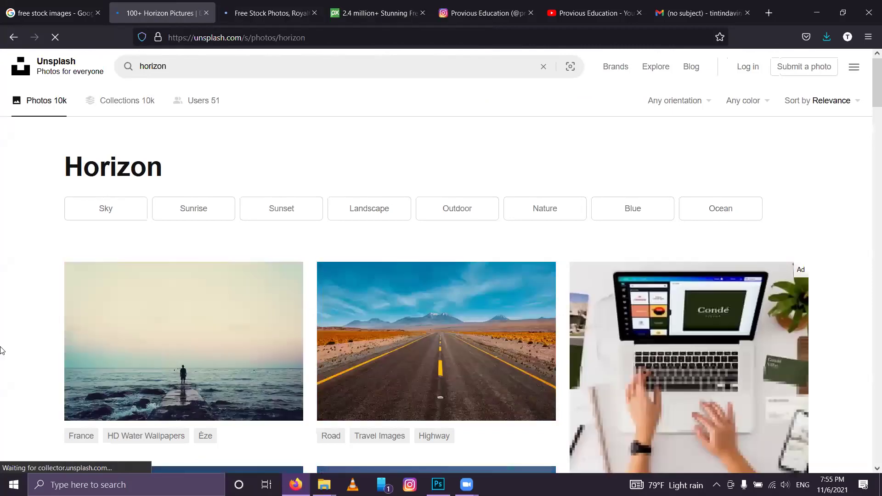
pyautogui.scroll(-5, 1, 350)
pyautogui.scroll(-4, 1, 351)
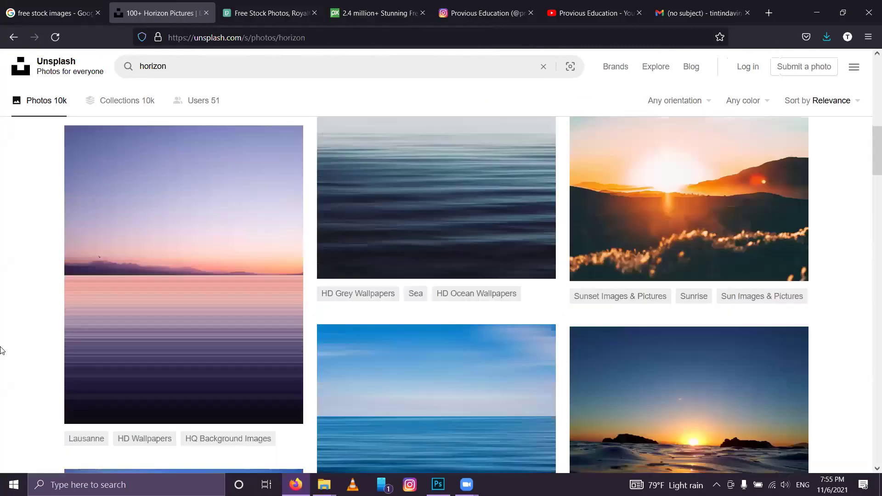
pyautogui.scroll(-8, 2, 351)
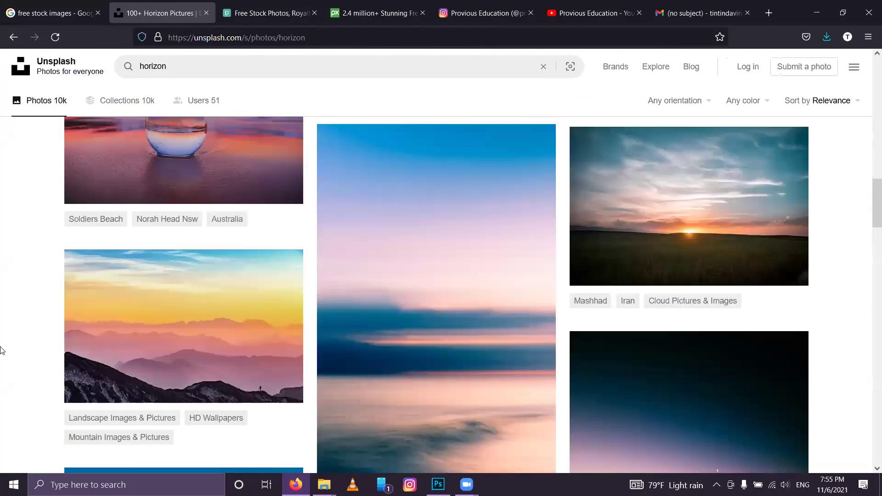
pyautogui.scroll(-3, 1, 350)
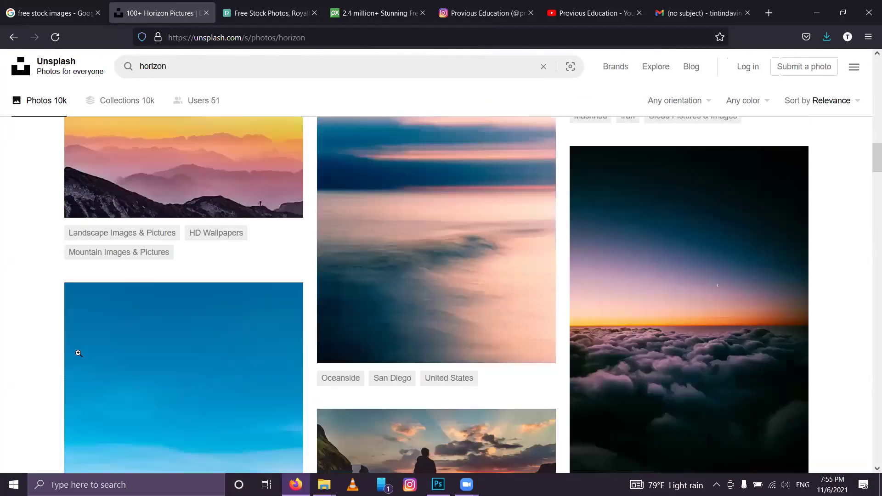
pyautogui.scroll(-4, 78, 353)
pyautogui.scroll(-6, 78, 353)
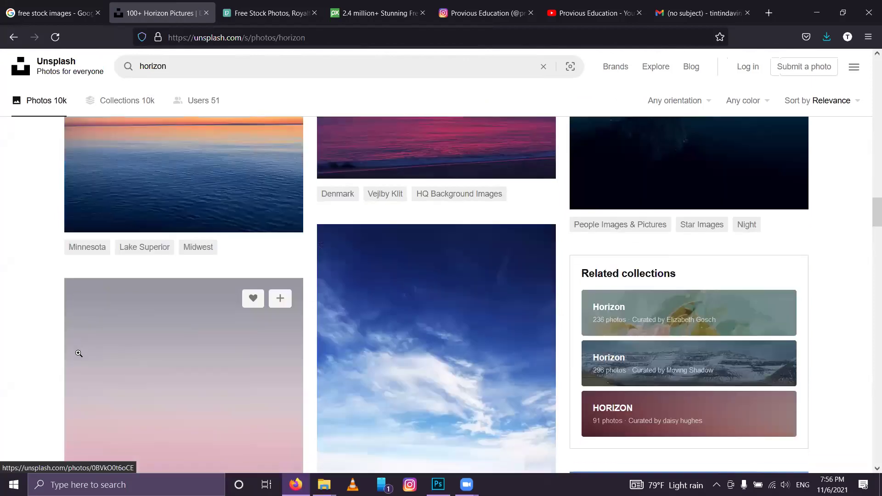
pyautogui.scroll(-7, 78, 353)
pyautogui.scroll(3, 433, 175)
pyautogui.click(422, 268)
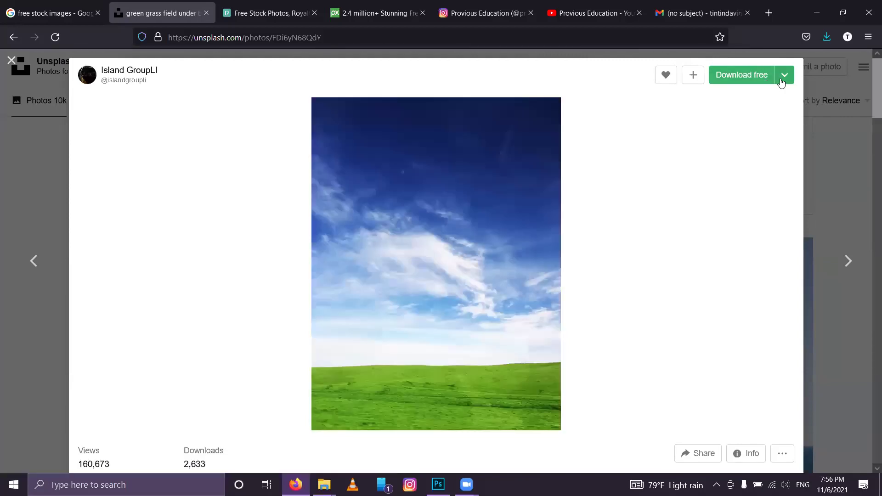
# Step: Bookmark the photo and save its Small (640x853) download, then go back to the results
pyautogui.click(783, 76)
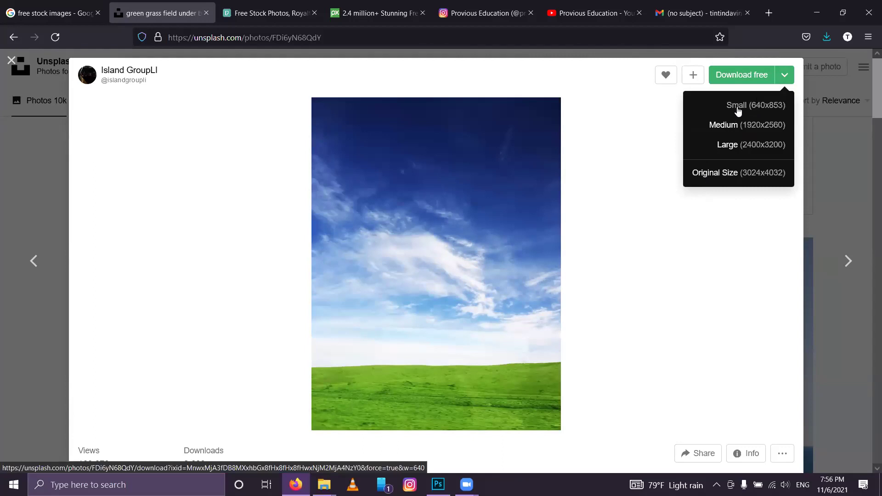
pyautogui.click(720, 37)
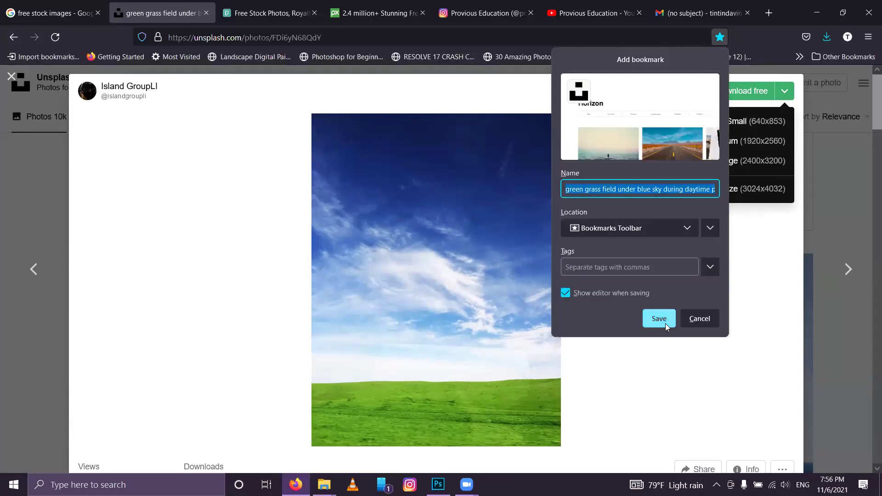
pyautogui.click(661, 321)
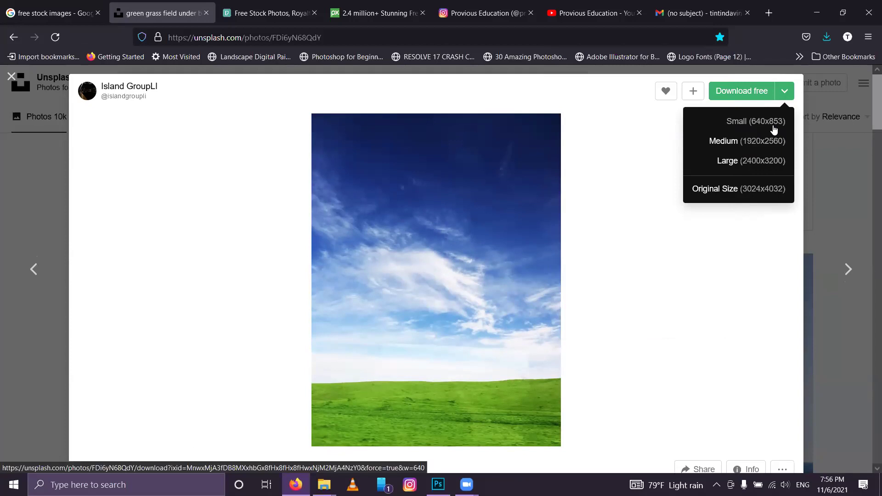
pyautogui.click(774, 130)
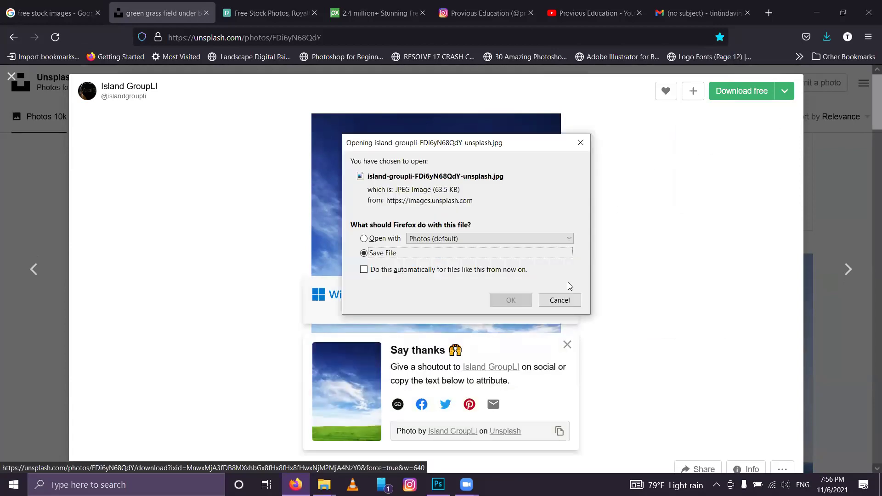
pyautogui.click(500, 302)
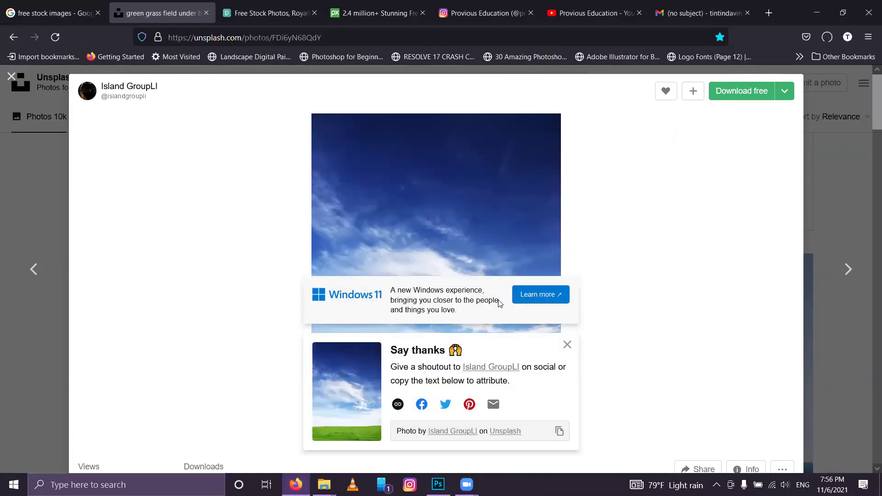
pyautogui.click(847, 173)
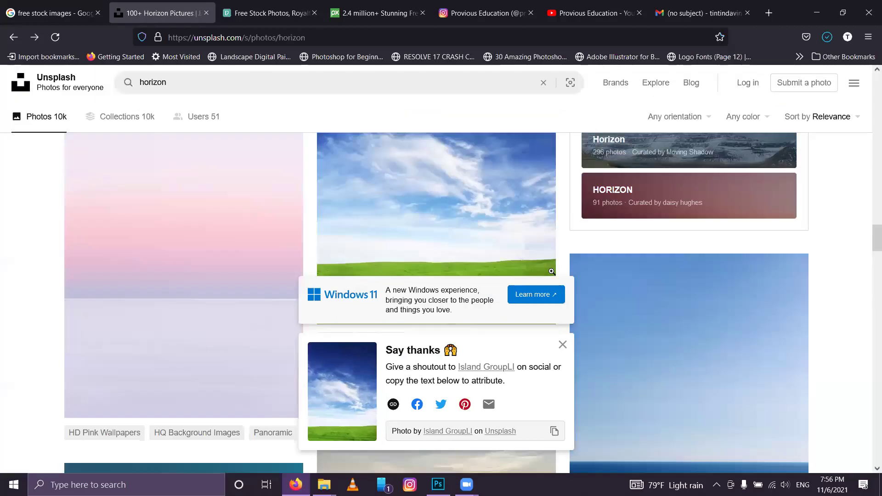
# Step: Dismiss the thank-you popup, then view the brown grassland photo and close it
pyautogui.scroll(-4, 562, 346)
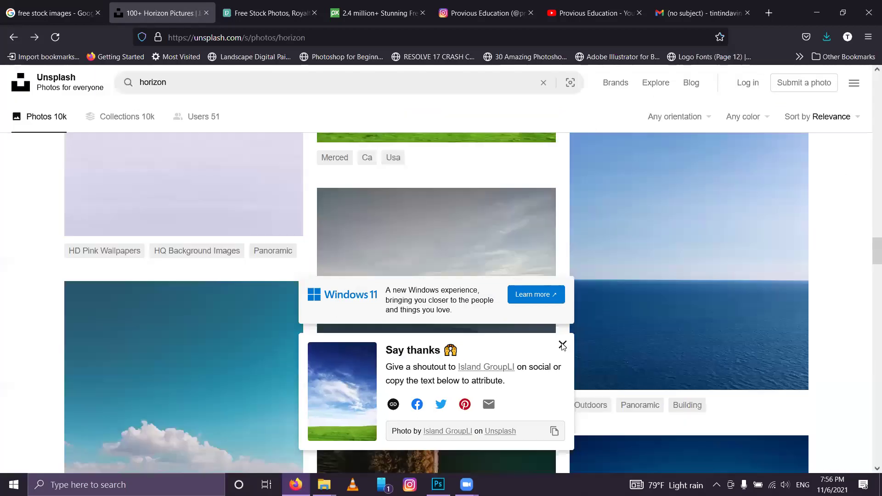
pyautogui.click(563, 346)
pyautogui.scroll(-4, 563, 345)
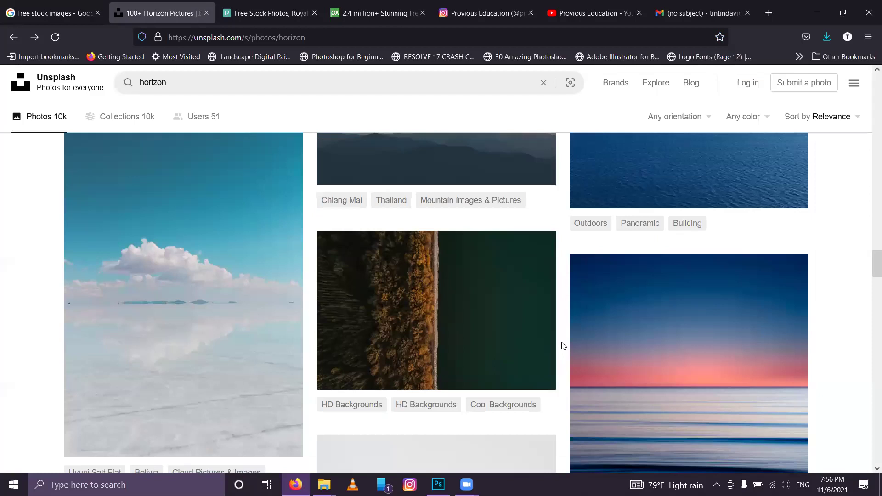
pyautogui.scroll(-10, 563, 346)
pyautogui.scroll(-1, 563, 345)
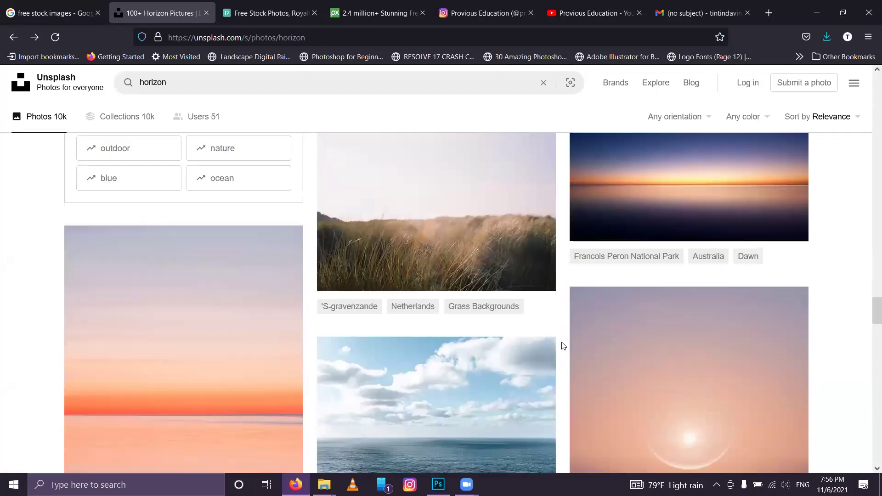
pyautogui.click(430, 200)
pyautogui.scroll(-6, 430, 200)
pyautogui.scroll(6, 431, 199)
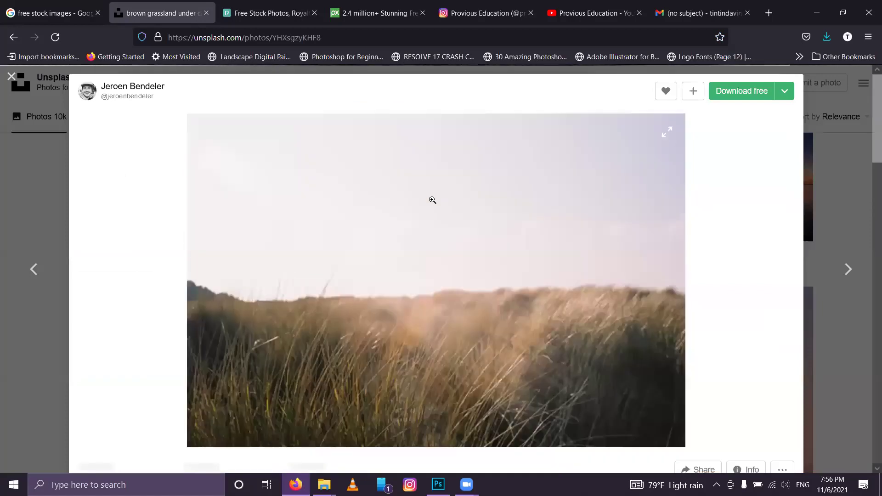
pyautogui.scroll(-5, 432, 201)
pyautogui.scroll(4, 432, 200)
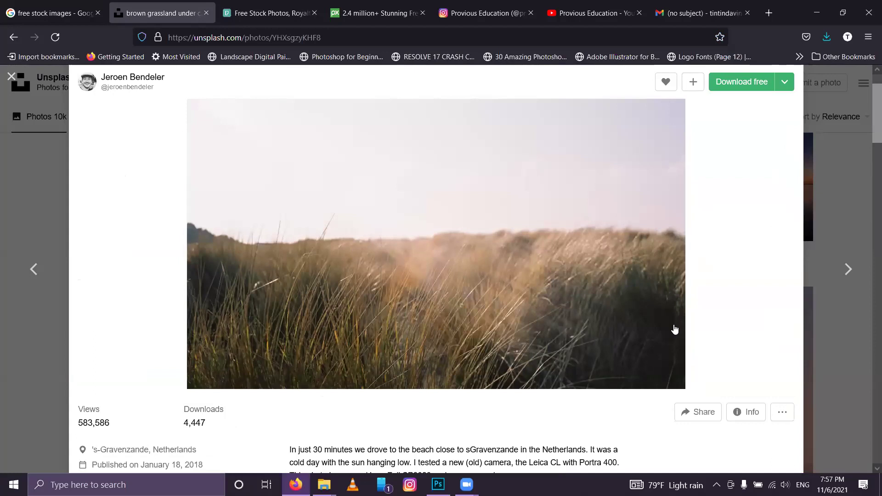
pyautogui.scroll(-10, 524, 324)
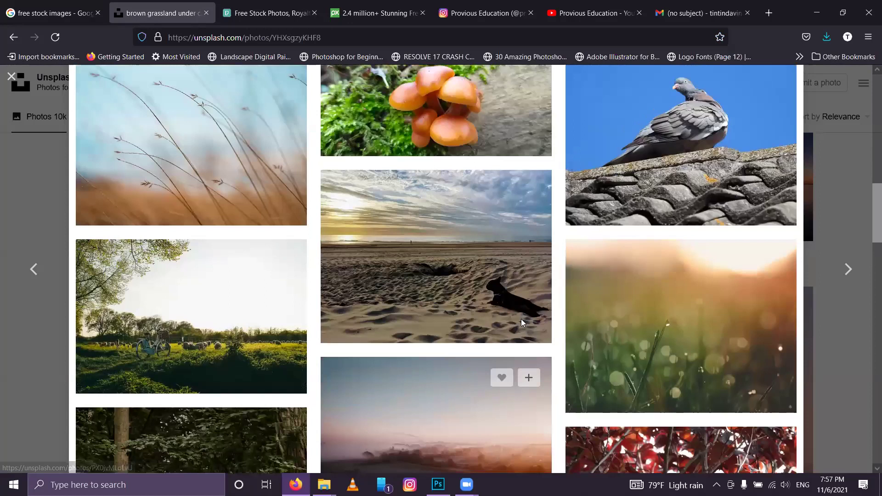
pyautogui.scroll(-15, 533, 270)
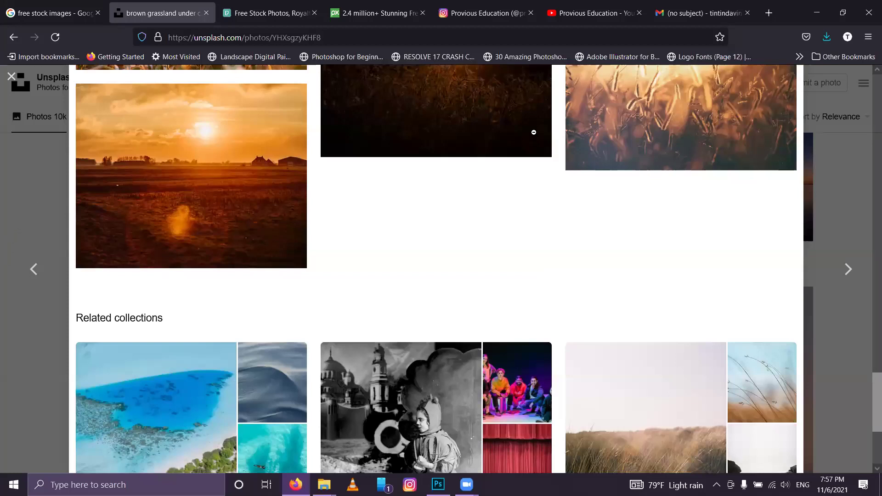
pyautogui.click(41, 282)
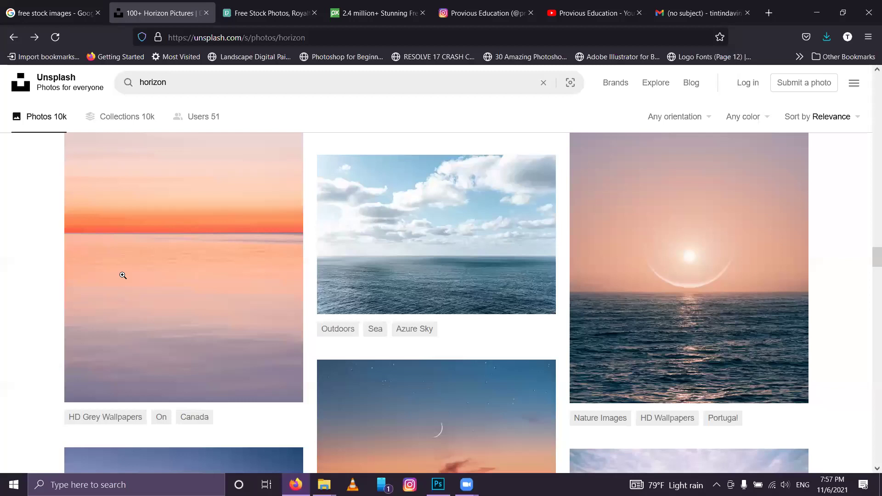
# Step: Open the sunset over the lake photo, then leave it for the horizon results
pyautogui.scroll(-5, 123, 276)
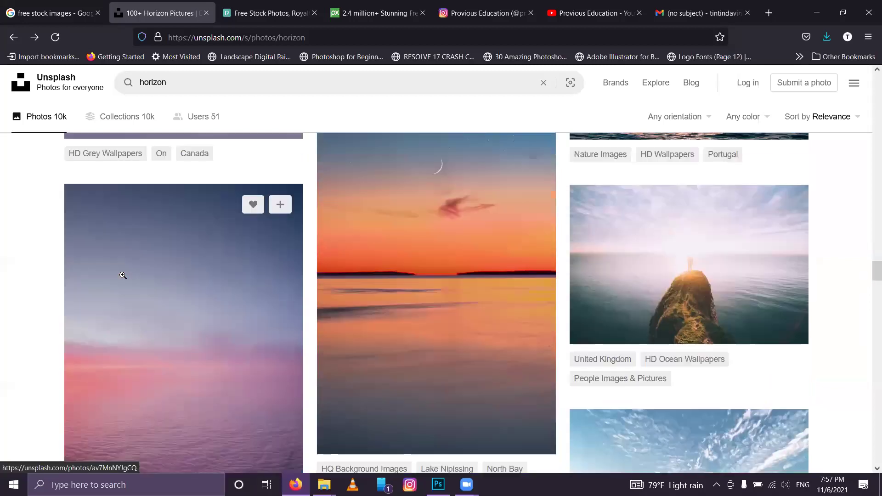
pyautogui.scroll(1, 425, 239)
pyautogui.click(425, 239)
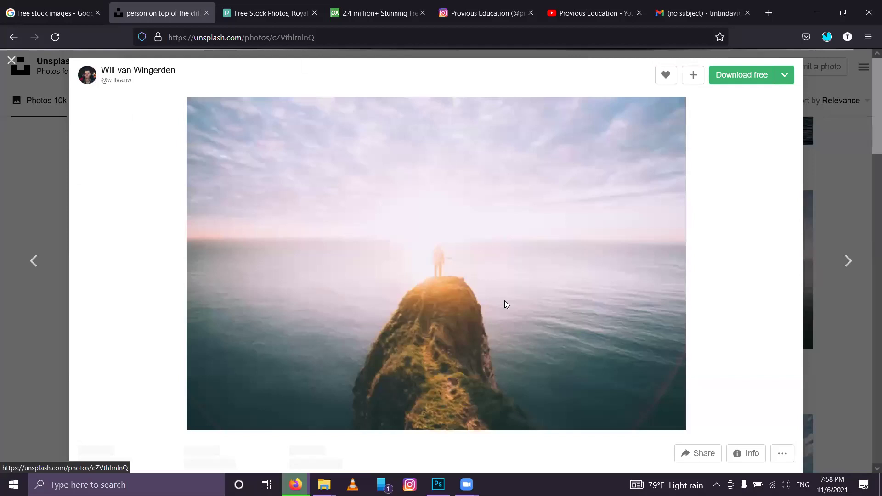
pyautogui.press('Escape')
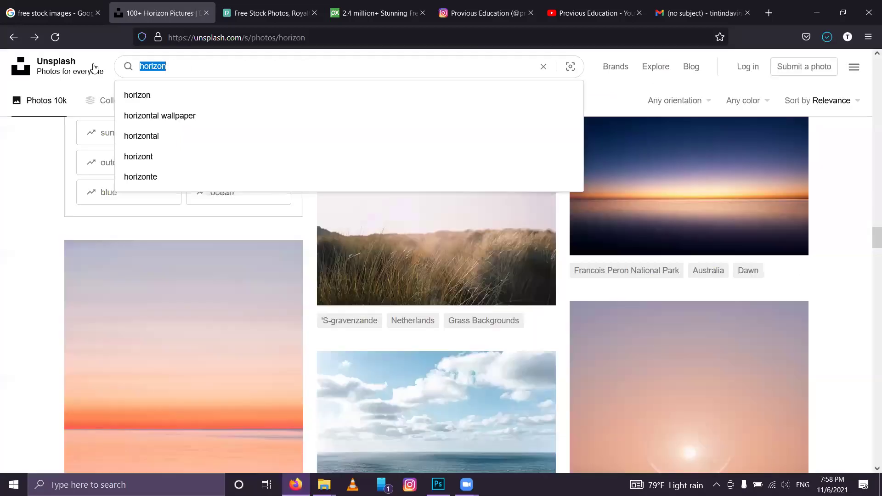
# Step: Search Unsplash for 'scinario' and browse the results of the suggested 'scenario' search
pyautogui.write('scinario')
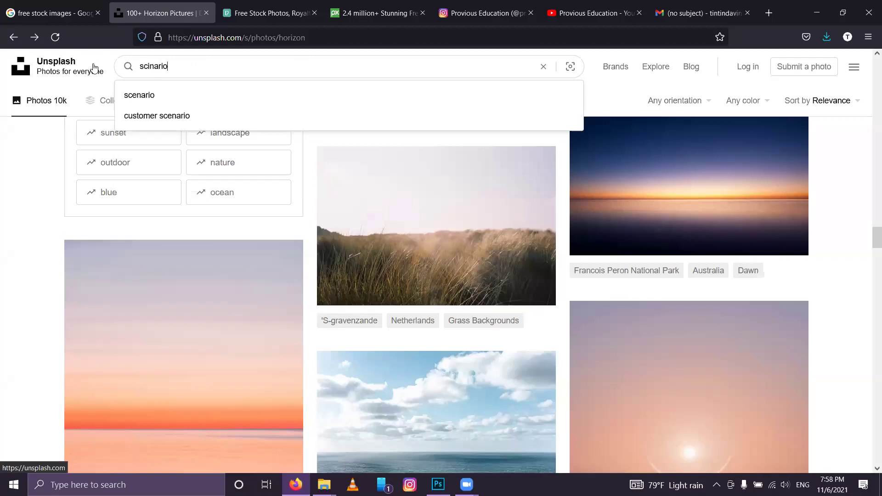
pyautogui.click(136, 100)
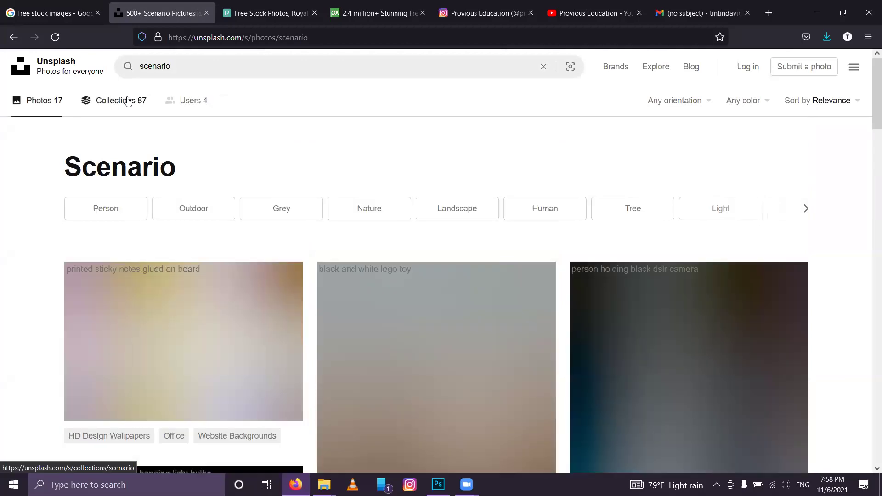
pyautogui.scroll(-5, 129, 101)
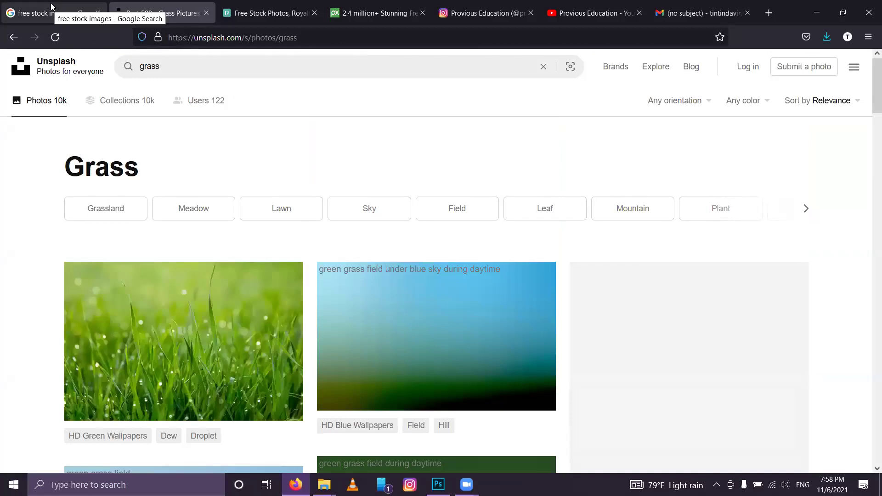
# Step: Download the small 640x399 copy of the blue-sky grass field photo and return to the grass results
pyautogui.click(461, 293)
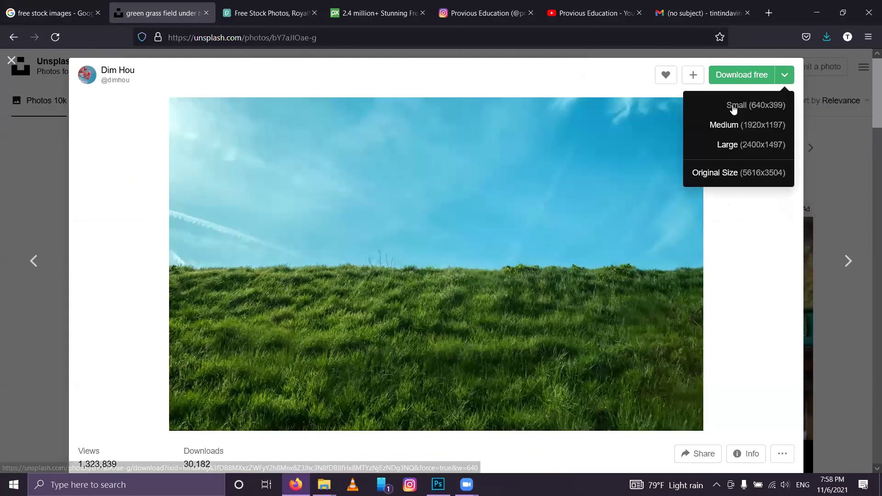
pyautogui.click(732, 105)
pyautogui.click(839, 134)
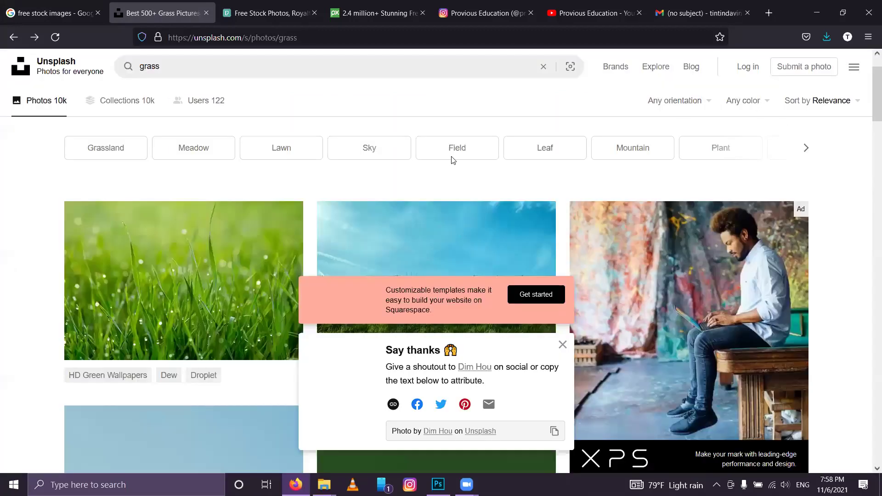
pyautogui.click(480, 238)
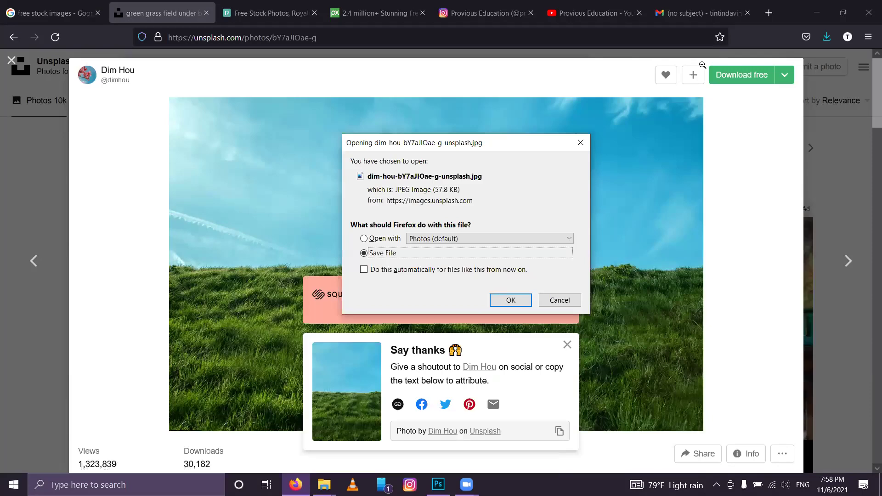
pyautogui.press('Return')
pyautogui.hotkey('ctrl', 'd')
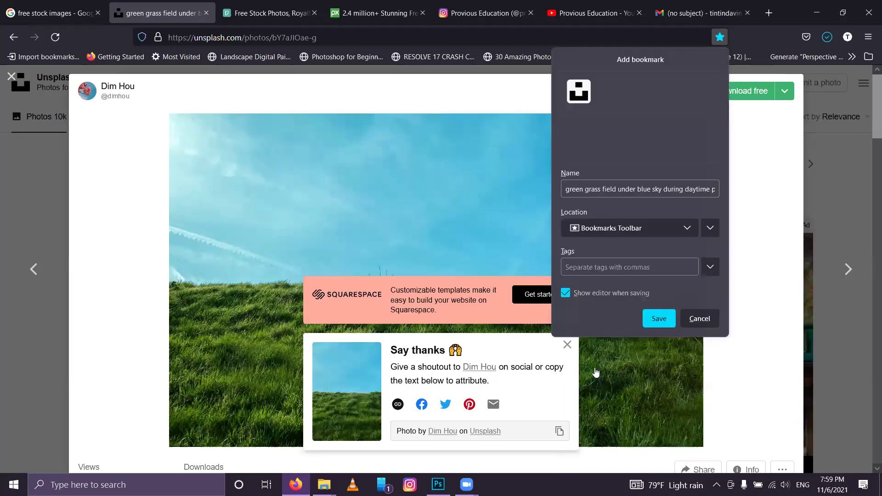
pyautogui.click(565, 347)
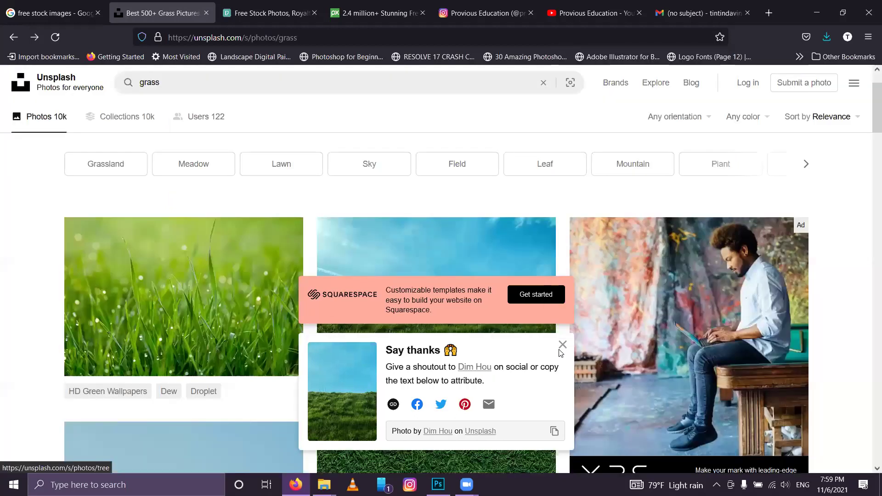
pyautogui.scroll(-5, 561, 353)
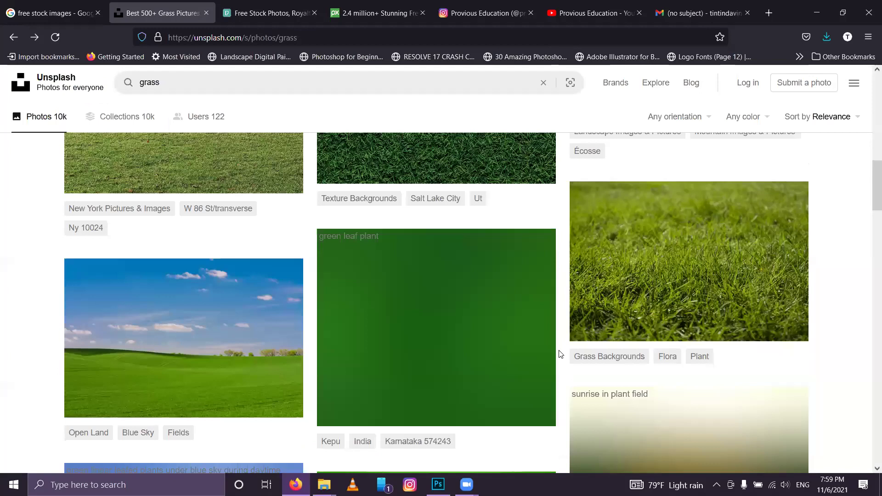
# Step: Scroll the grass results to the grassy dunes photo and show its download sizes
pyautogui.scroll(-5, 560, 354)
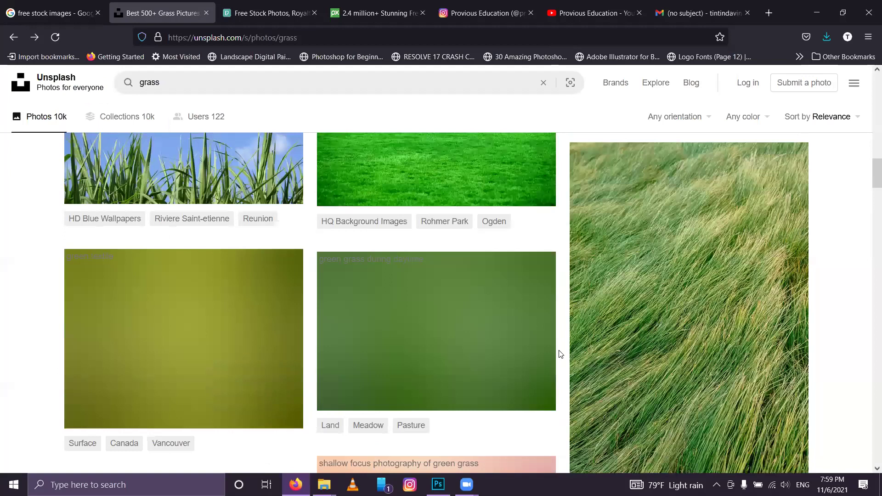
pyautogui.scroll(-5, 561, 354)
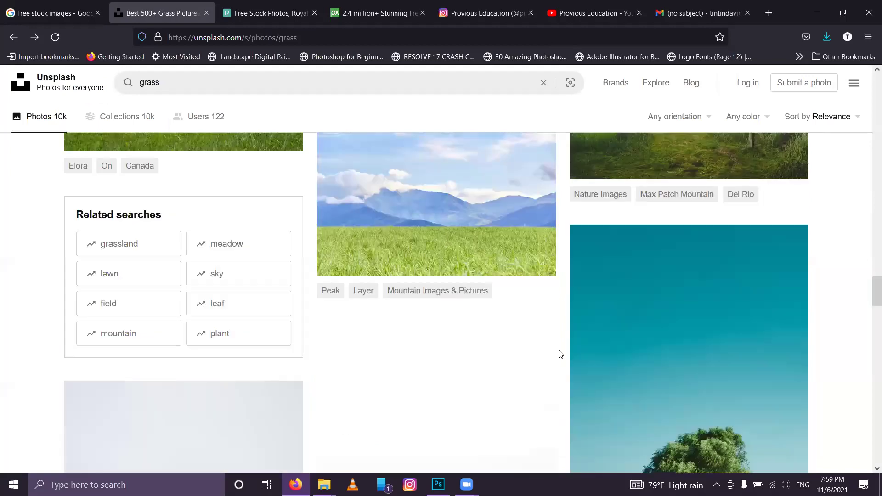
pyautogui.scroll(-5, 560, 353)
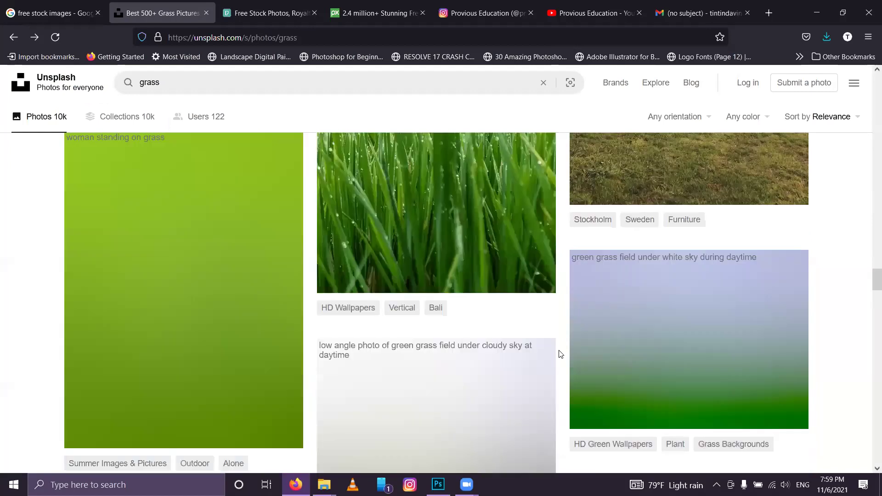
pyautogui.scroll(2, 561, 354)
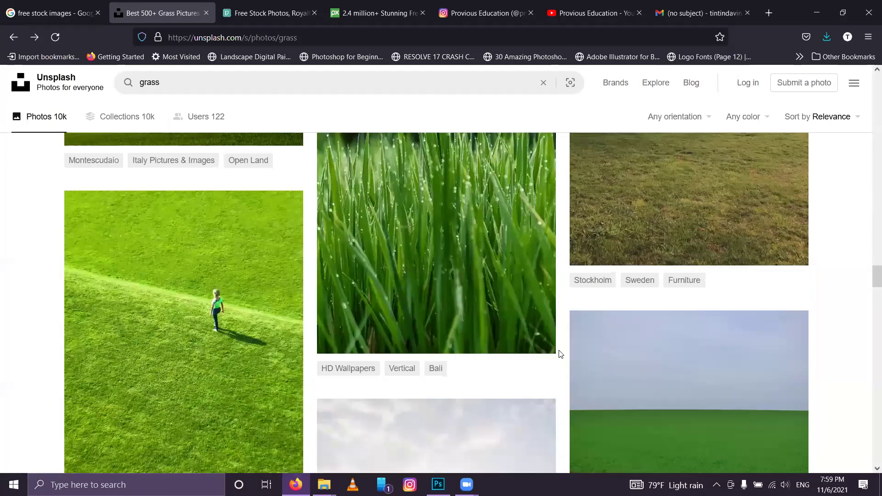
pyautogui.scroll(-5, 560, 353)
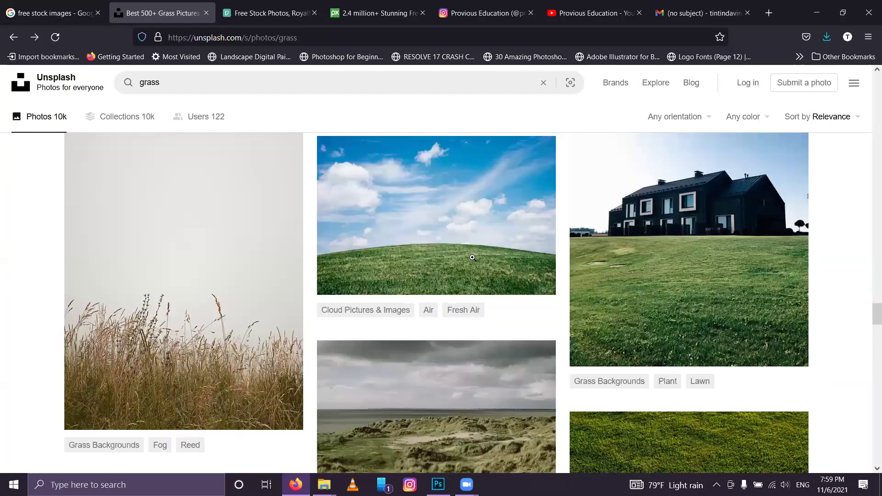
pyautogui.scroll(-5, 472, 258)
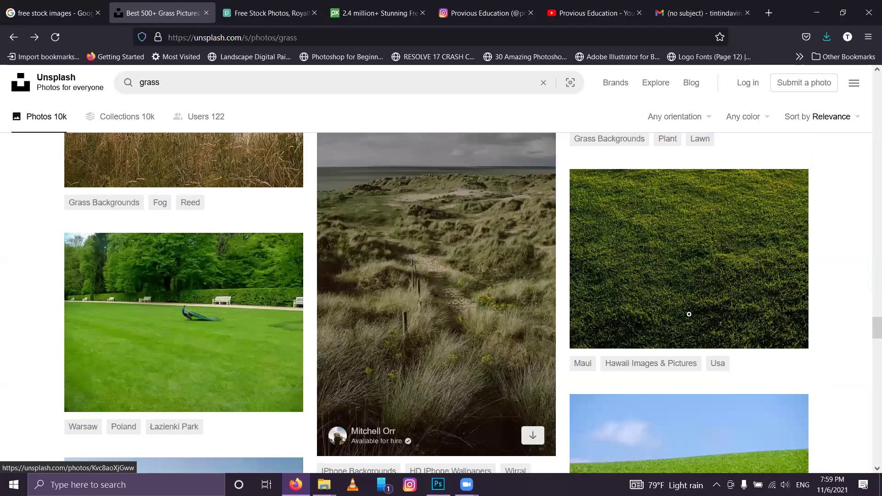
pyautogui.click(785, 91)
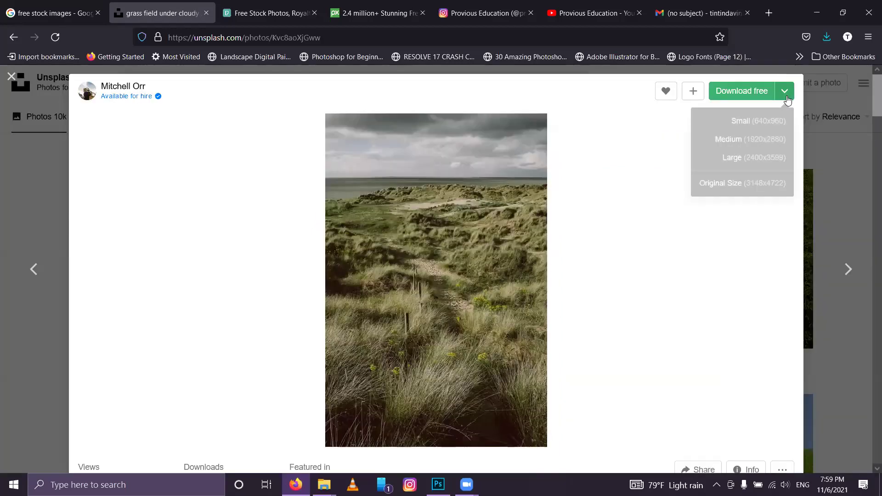
# Step: Download the small version of the grassy dunes photo
pyautogui.click(755, 125)
pyautogui.scroll(-5, 623, 310)
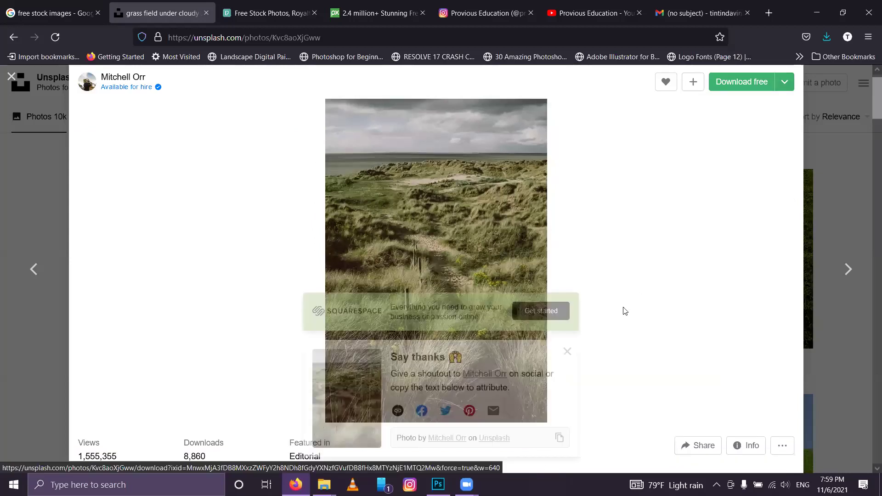
pyautogui.click(623, 308)
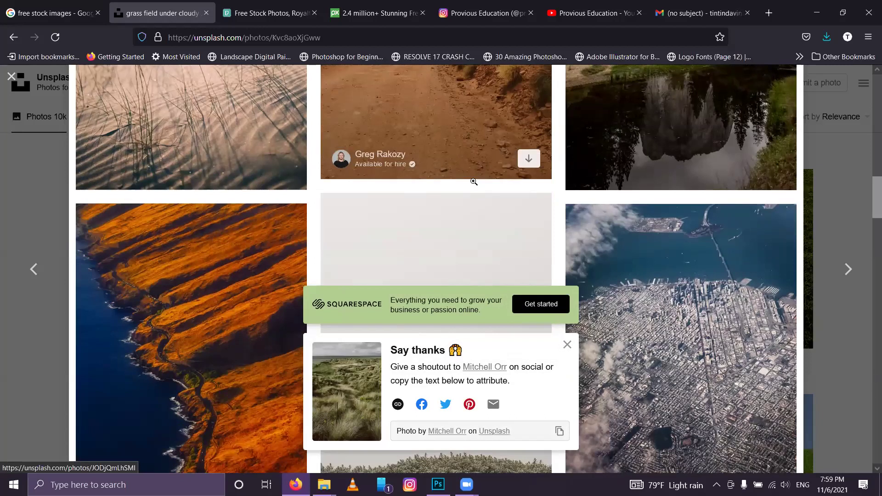
# Step: Open the dirt-path photo from the related grid and scroll through its related photos
pyautogui.click(472, 182)
pyautogui.scroll(-10, 519, 217)
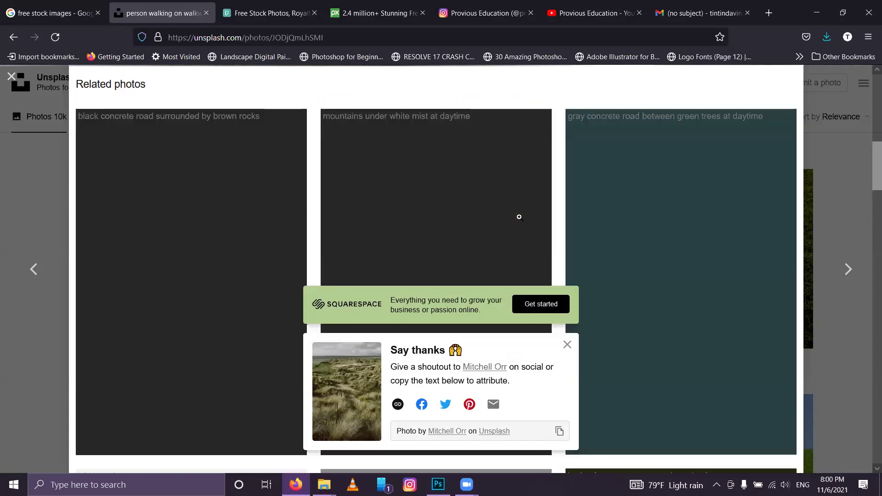
pyautogui.scroll(-5, 520, 218)
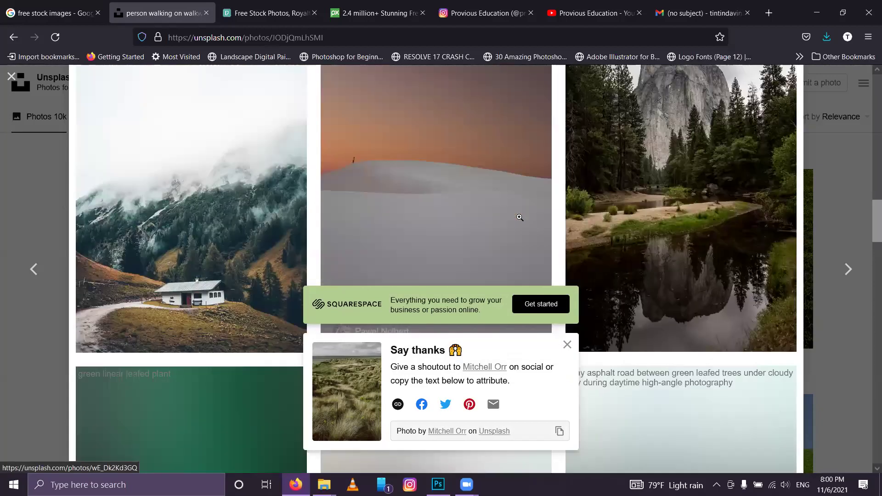
pyautogui.scroll(-5, 520, 217)
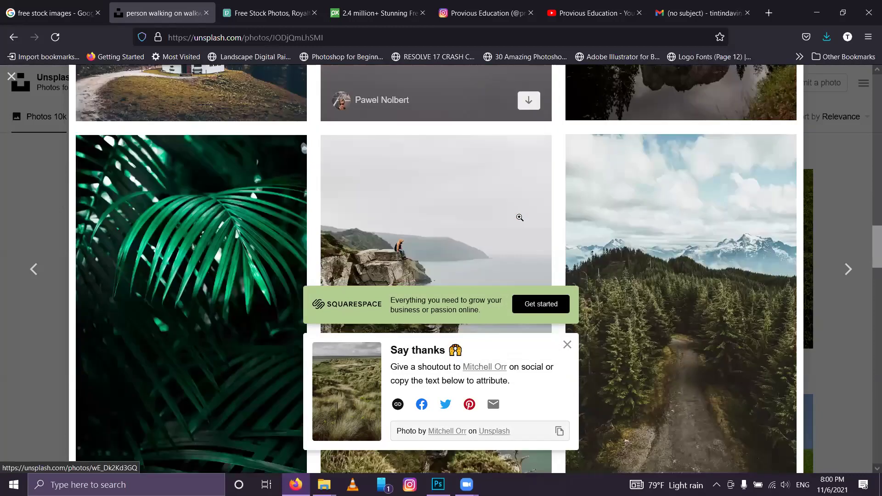
pyautogui.scroll(-6, 519, 217)
pyautogui.scroll(3, 520, 217)
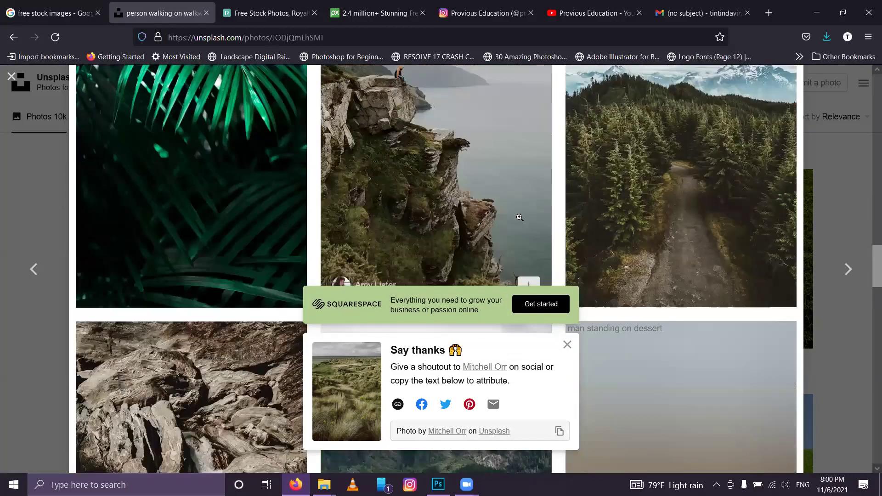
pyautogui.scroll(3, 519, 218)
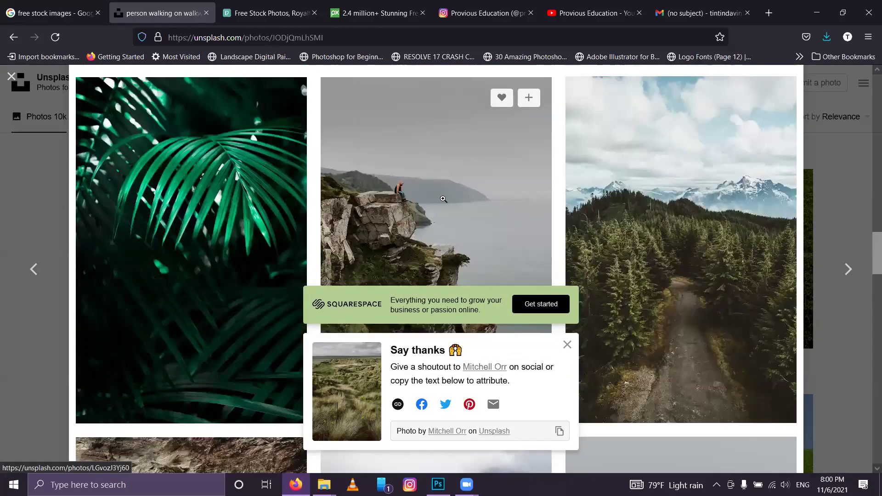
# Step: Download the person-on-cliff photo at original size and confirm saving the file
pyautogui.click(443, 199)
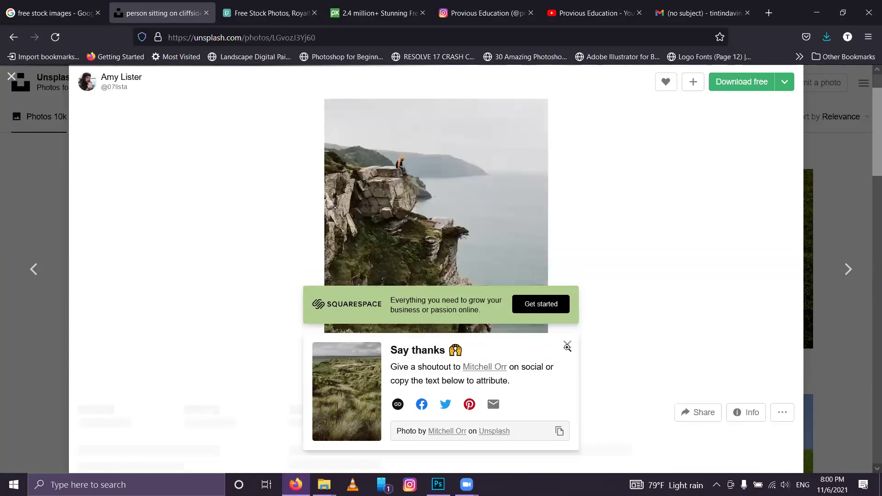
pyautogui.click(568, 346)
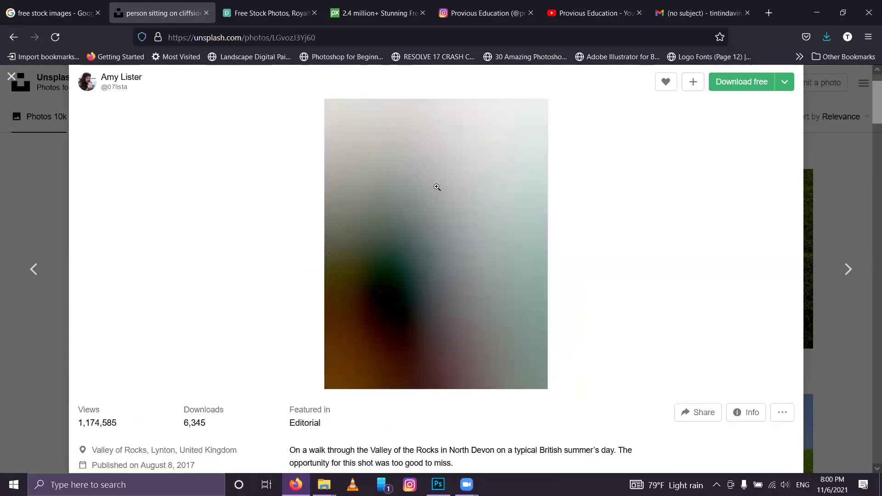
pyautogui.click(784, 83)
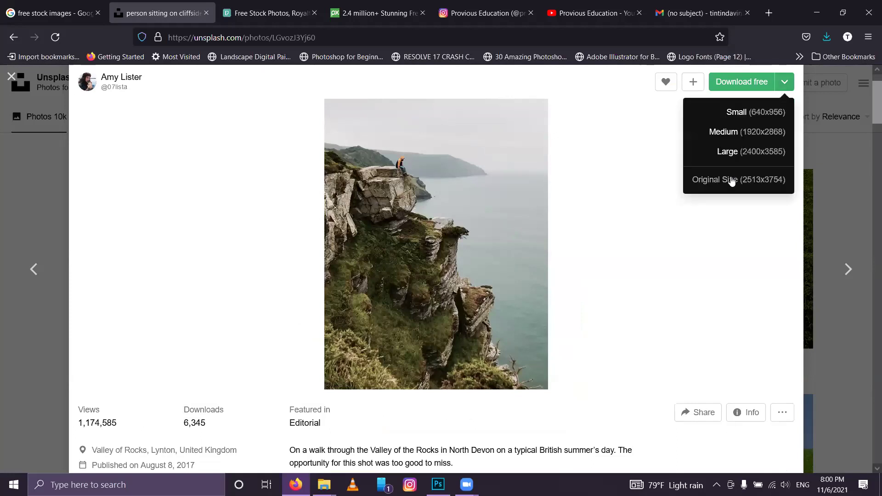
pyautogui.click(732, 180)
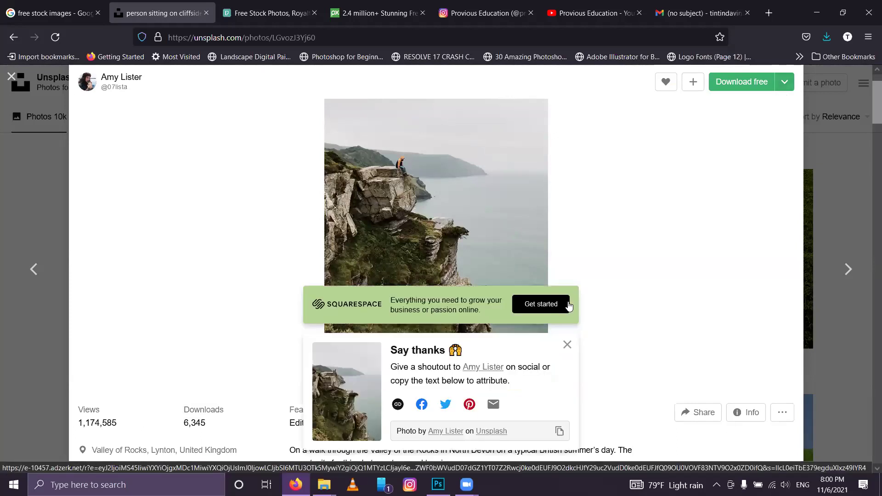
pyautogui.click(527, 301)
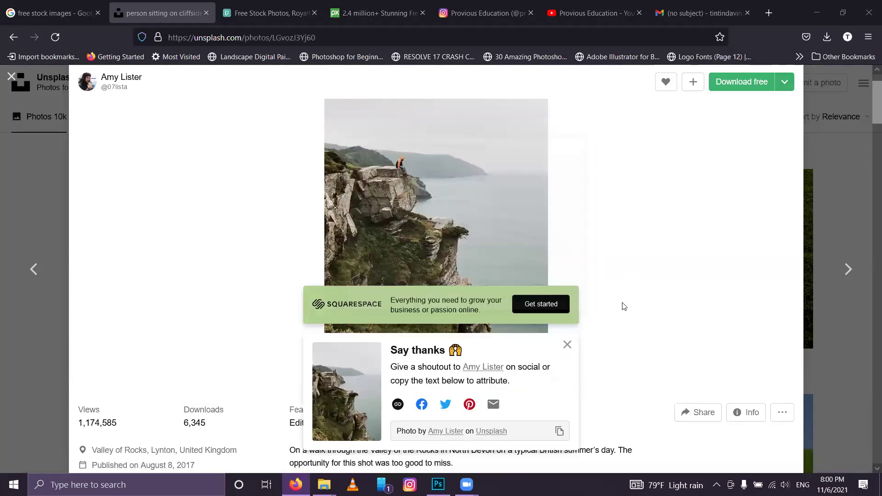
pyautogui.scroll(-5, 624, 307)
pyautogui.scroll(-8, 625, 303)
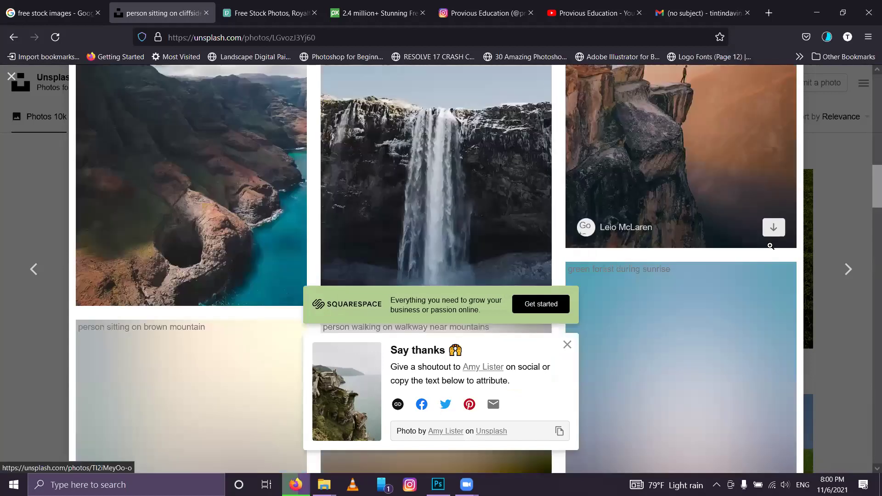
pyautogui.scroll(2, 701, 240)
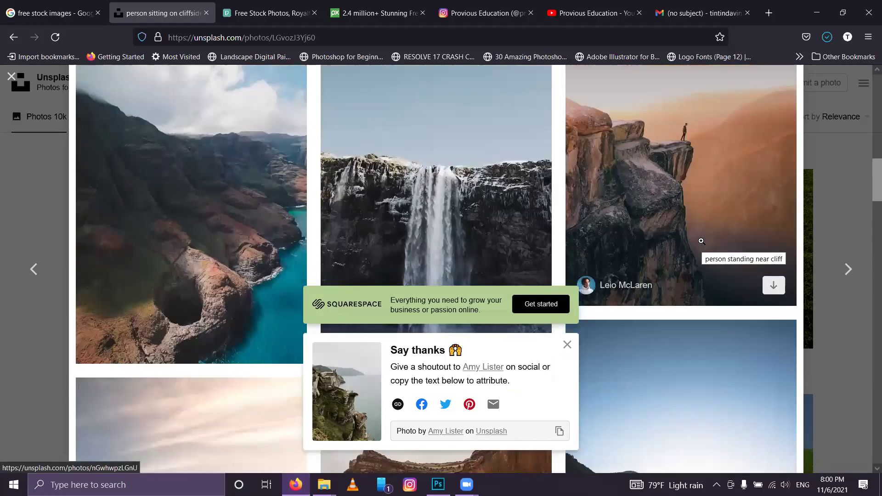
# Step: Open the standing and sitting cliff photos in background tabs, plus the Milky Way mountain photo
pyautogui.middleClick(701, 241)
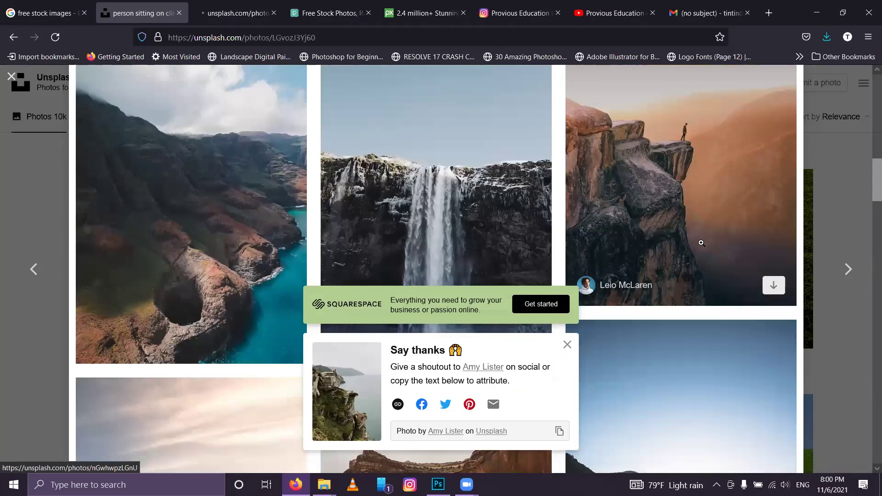
pyautogui.scroll(-5, 701, 242)
pyautogui.scroll(-2, 701, 242)
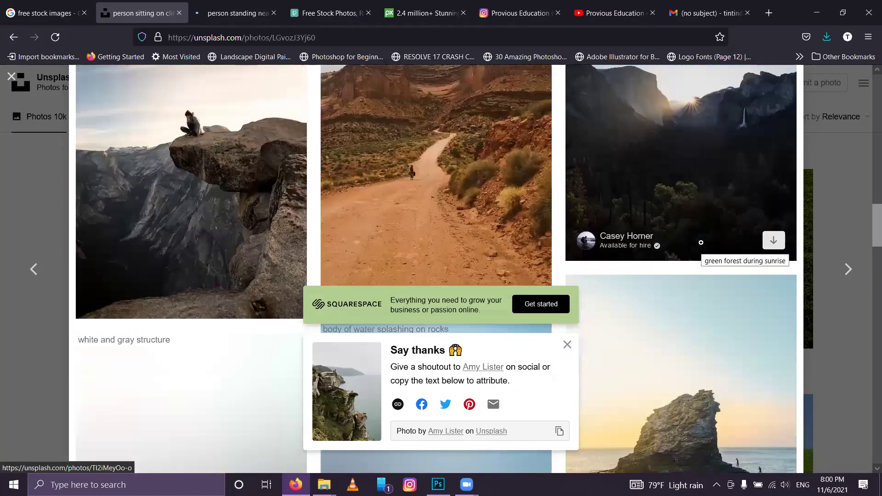
pyautogui.scroll(-2, 701, 242)
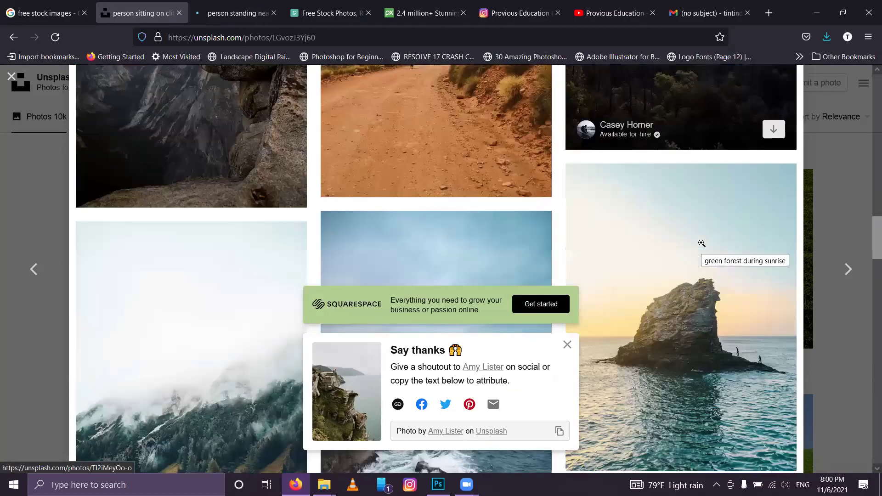
pyautogui.scroll(-1, 701, 243)
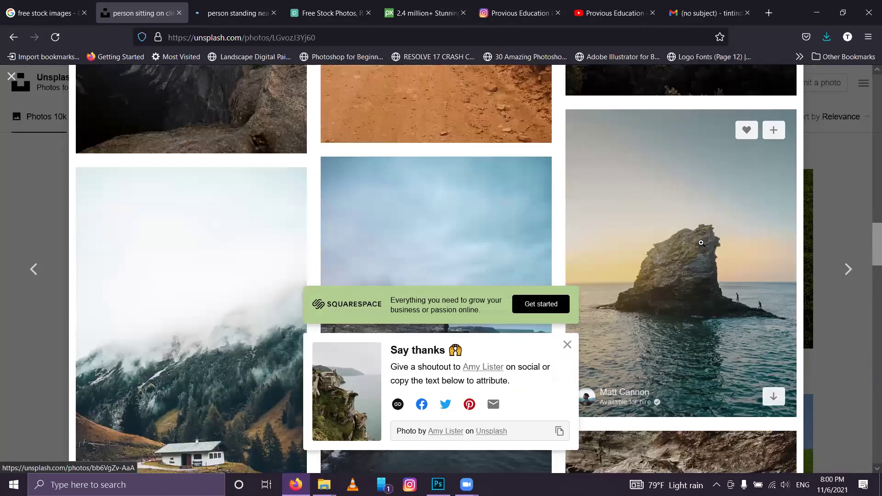
pyautogui.middleClick(275, 216)
pyautogui.scroll(-1, 276, 219)
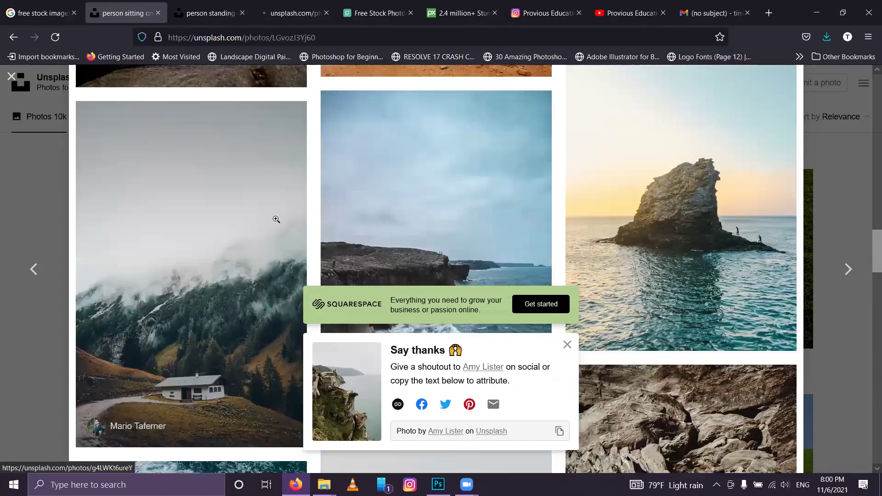
pyautogui.scroll(-4, 277, 222)
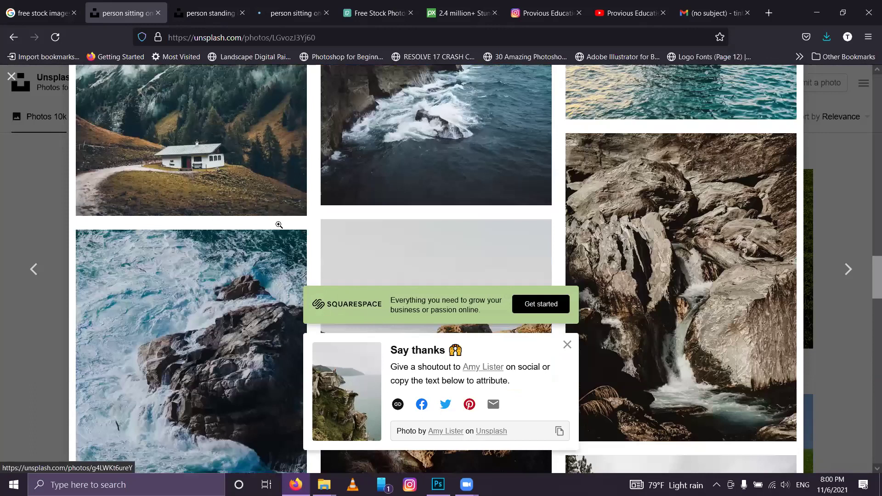
pyautogui.scroll(-5, 279, 224)
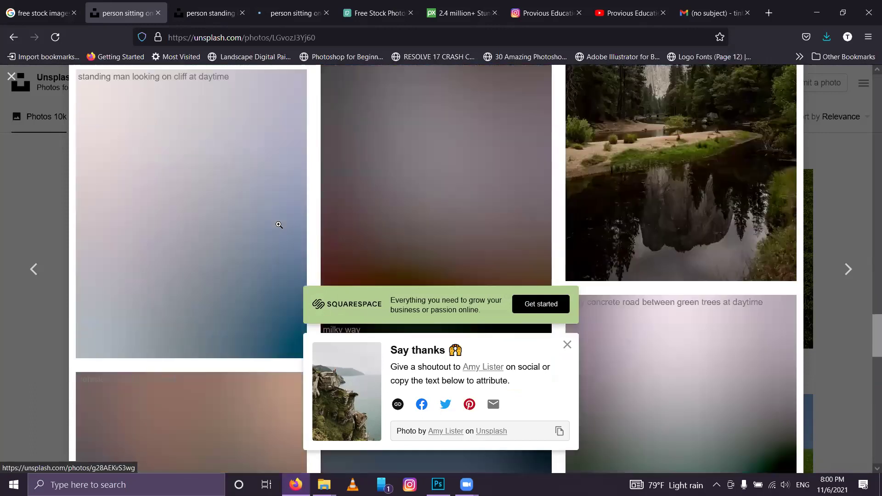
pyautogui.scroll(-5, 279, 225)
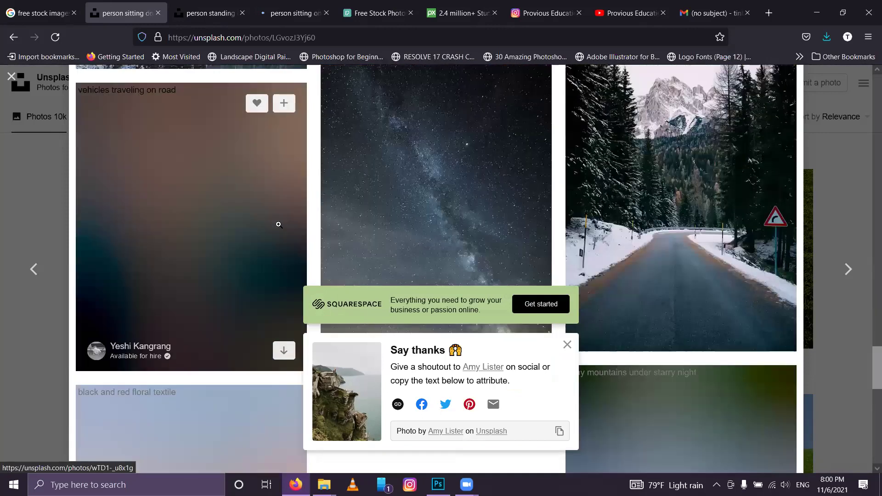
pyautogui.scroll(-1, 278, 224)
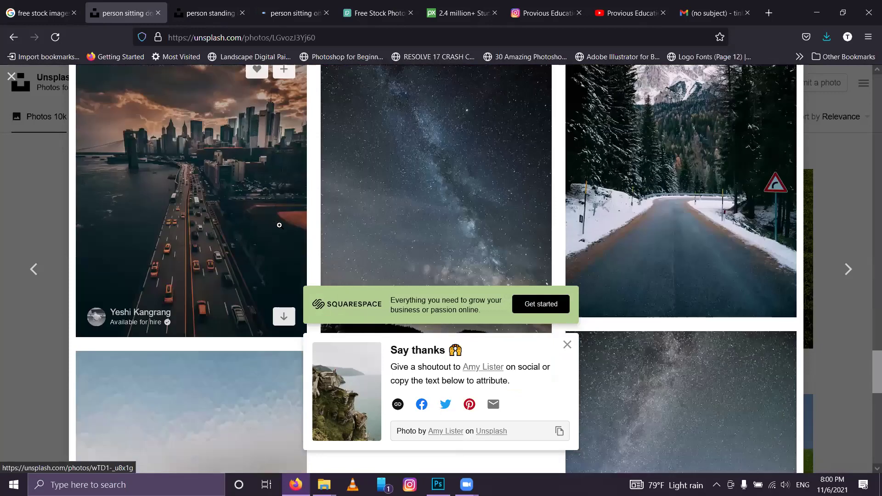
pyautogui.scroll(-5, 664, 195)
pyautogui.click(664, 193)
# Step: Save the standing-on-cliff photo at original size, close its tab, and start the sitting photo's original download
pyautogui.click(231, 3)
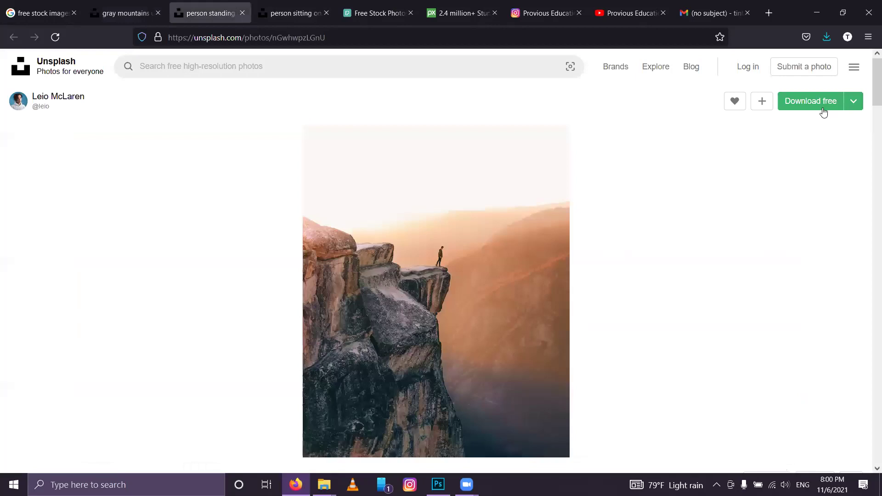
pyautogui.click(853, 104)
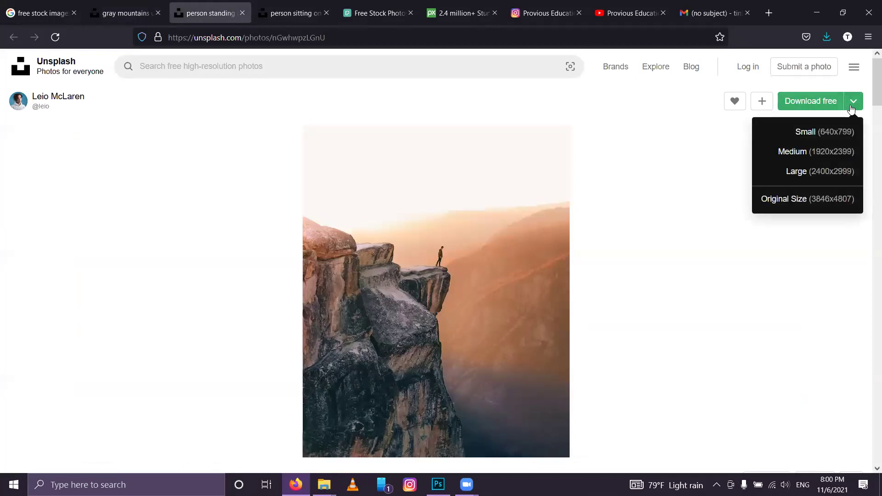
pyautogui.click(814, 200)
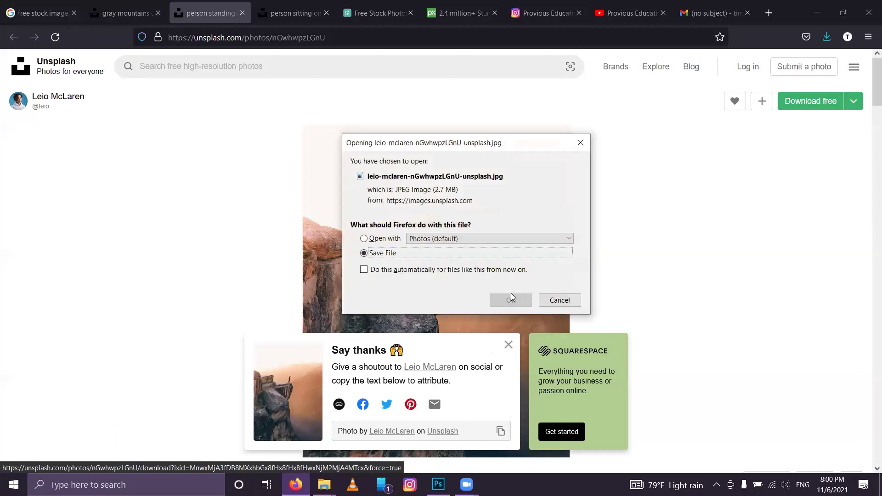
pyautogui.click(511, 300)
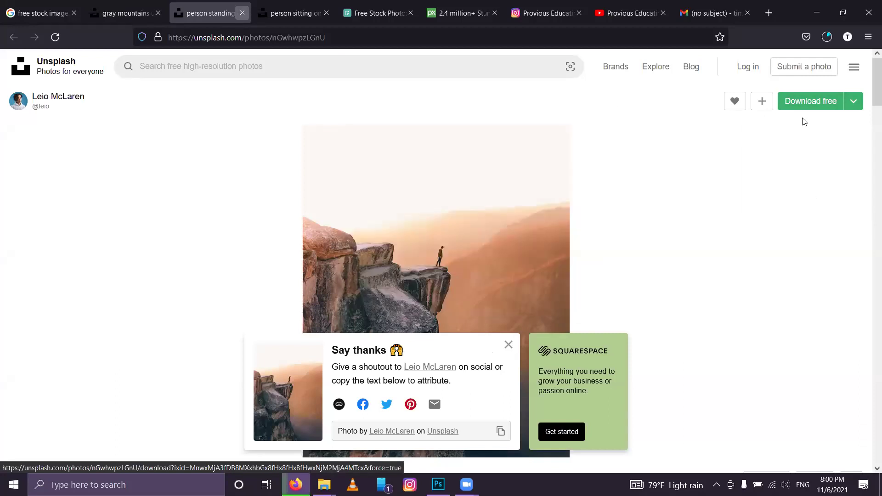
pyautogui.hotkey('ctrl', 'w')
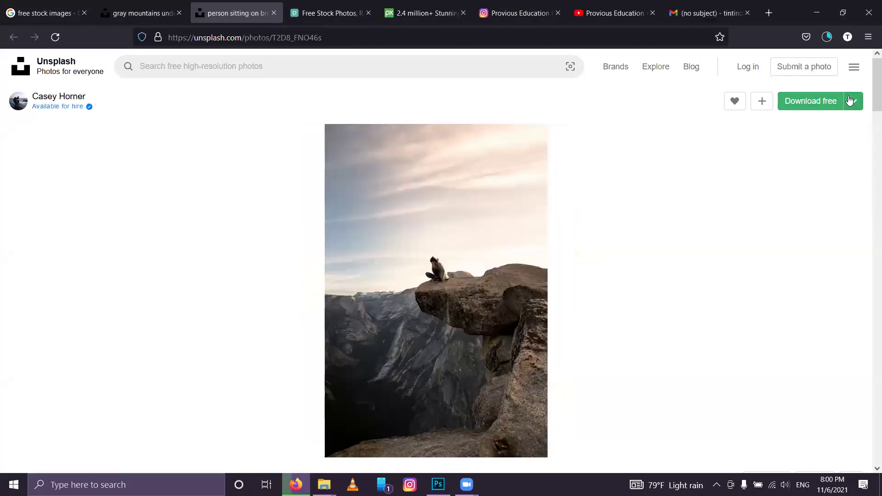
pyautogui.click(851, 101)
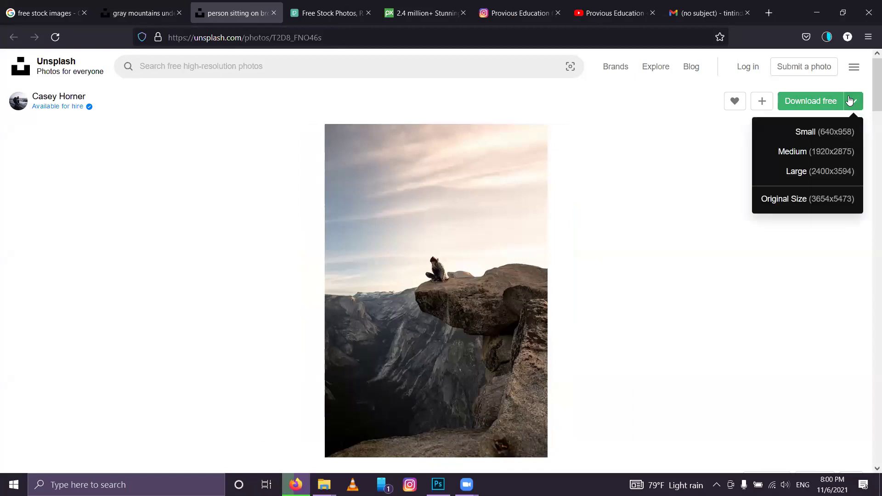
pyautogui.click(797, 201)
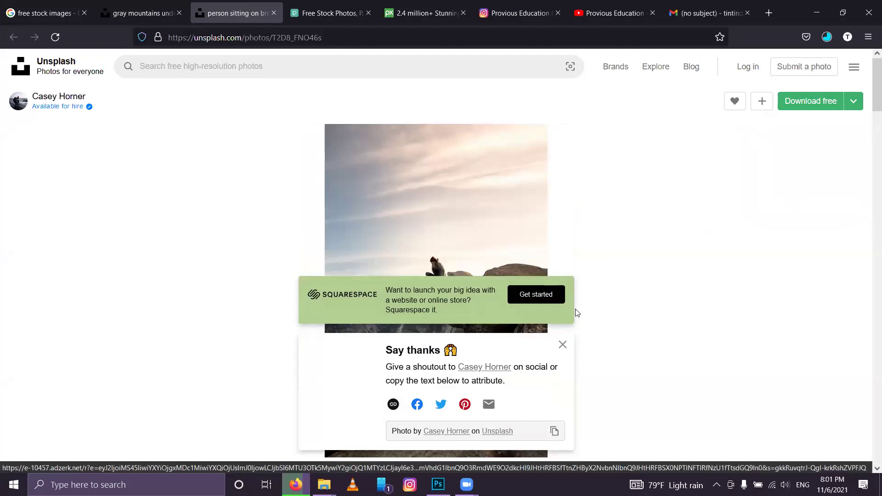
# Step: Confirm saving the sitting-on-cliff photo file from the Milky Way photo tab
pyautogui.click(148, 4)
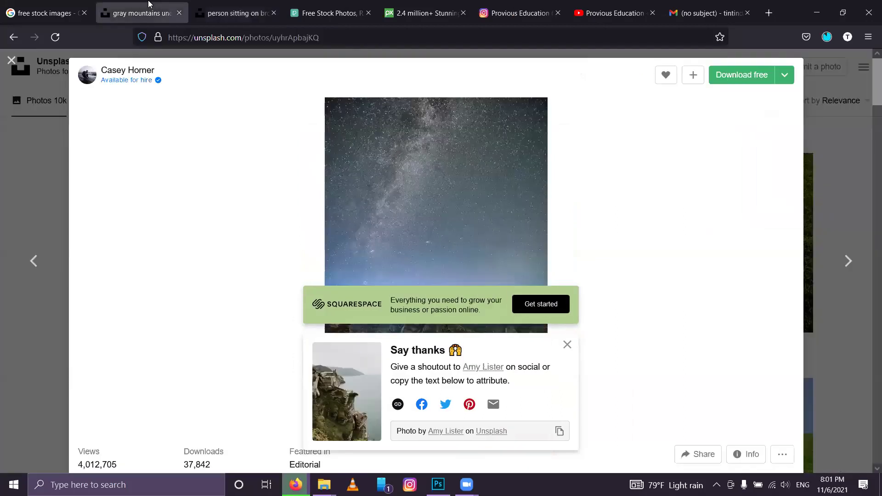
pyautogui.click(568, 345)
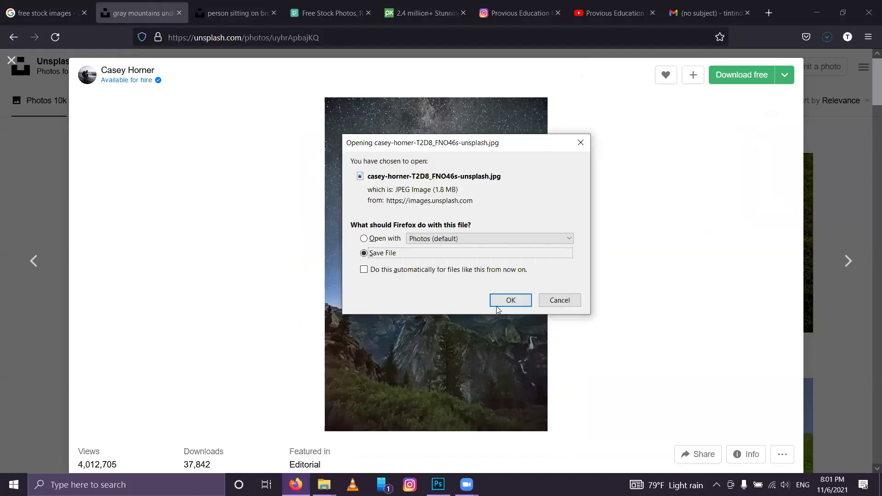
pyautogui.click(509, 300)
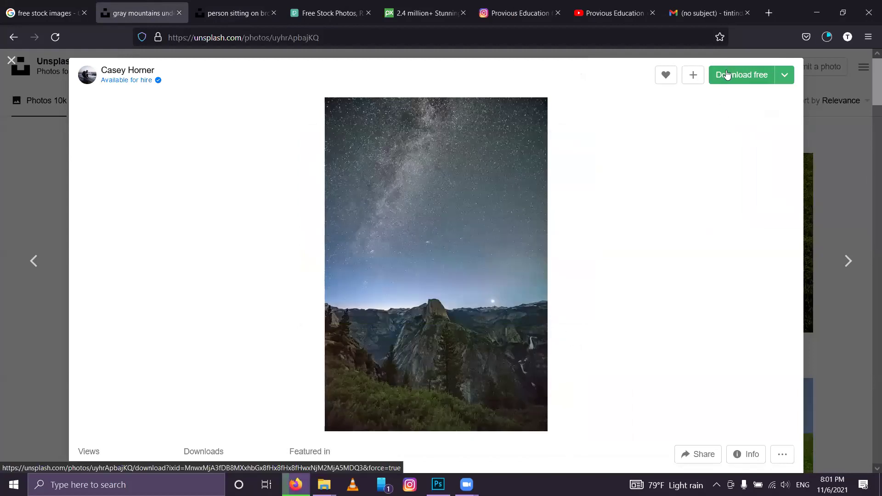
# Step: Request the Milky Way mountain photo download at original size
pyautogui.click(727, 75)
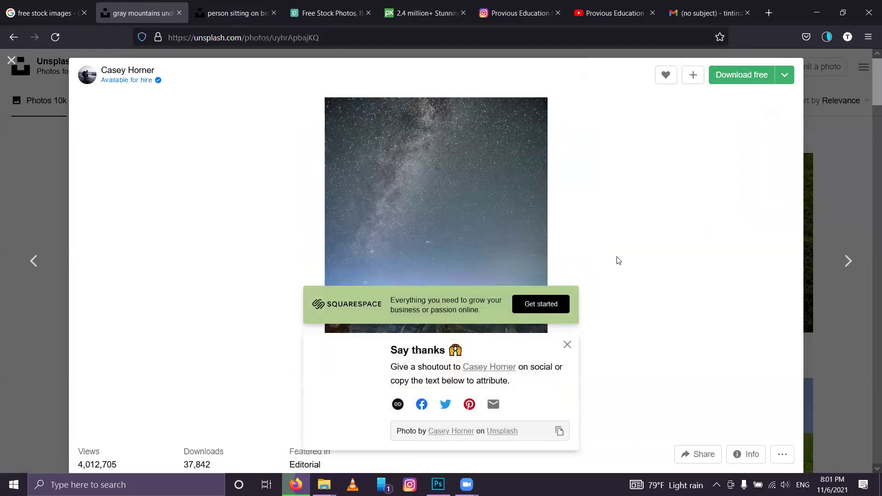
pyautogui.scroll(-3, 655, 264)
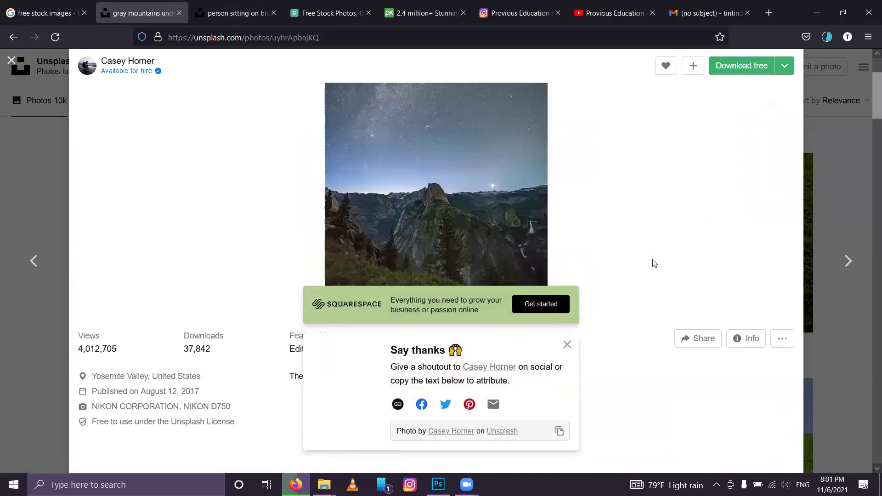
pyautogui.click(568, 344)
pyautogui.click(723, 73)
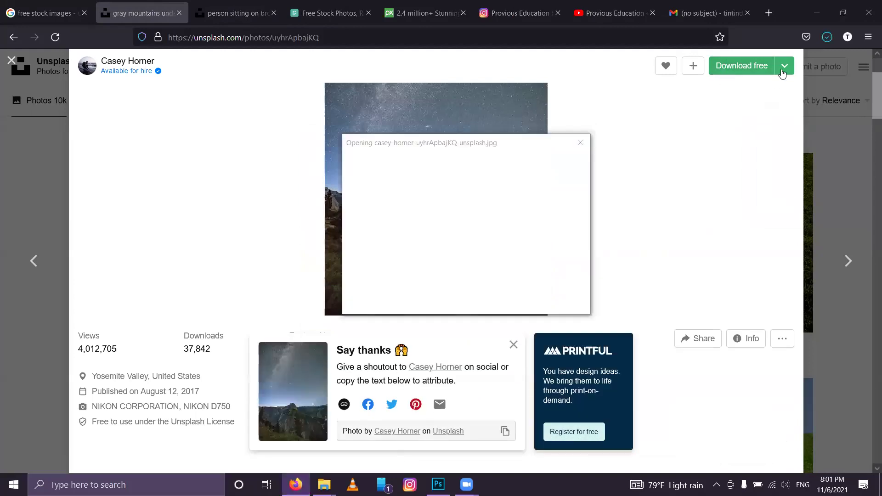
pyautogui.click(785, 66)
pyautogui.click(582, 146)
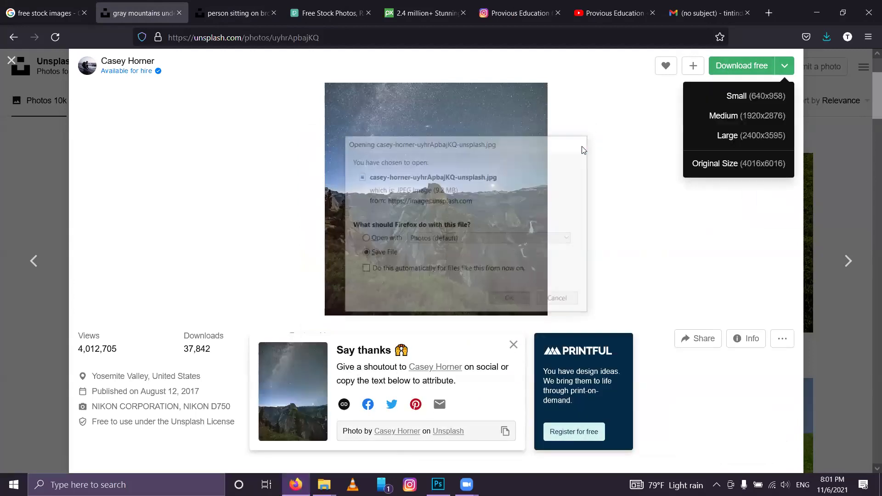
pyautogui.click(720, 168)
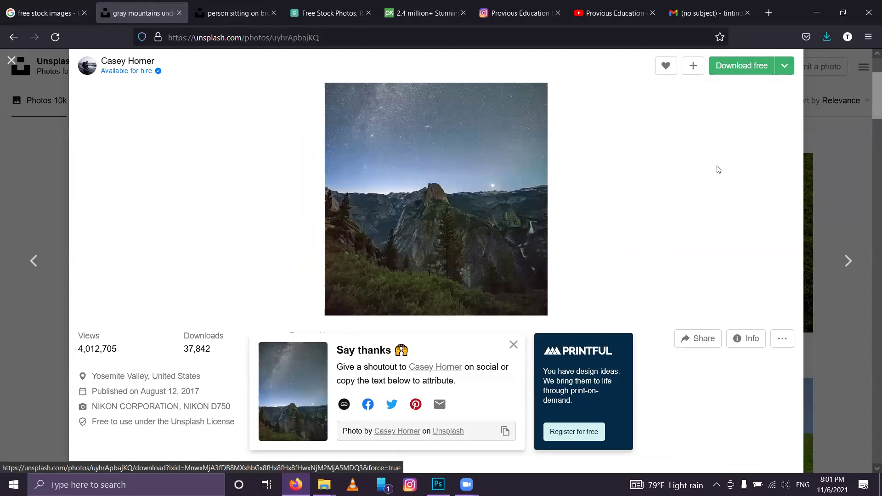
# Step: Save the 9.2 MB Milky Way over Half Dome photo and scroll through its related night-sky photos
pyautogui.scroll(-10, 698, 234)
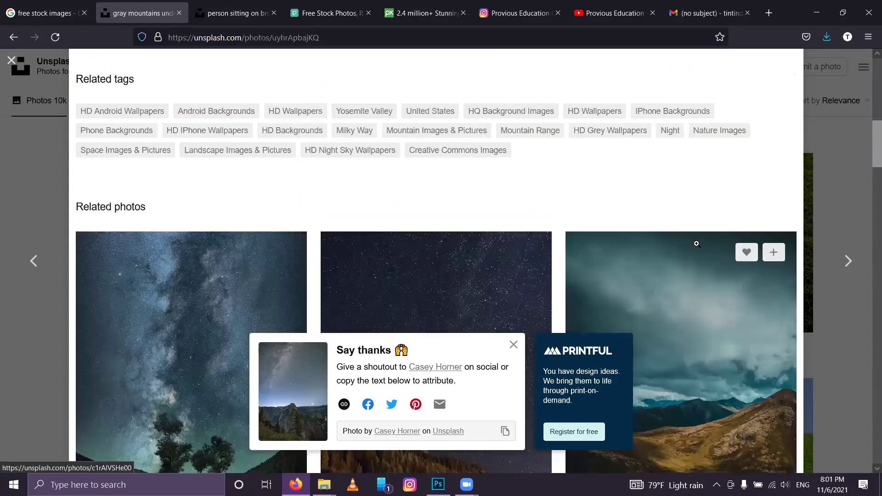
pyautogui.scroll(-6, 696, 243)
pyautogui.scroll(-5, 696, 245)
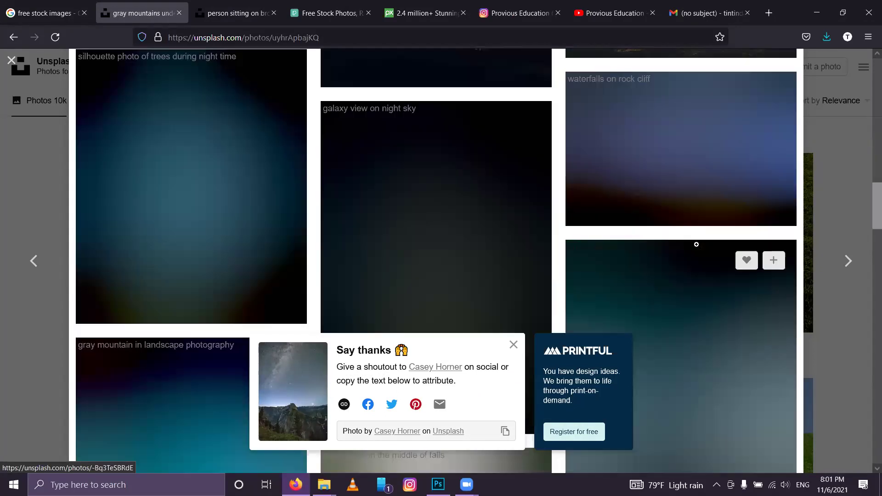
pyautogui.scroll(6, 698, 257)
pyautogui.scroll(10, 699, 262)
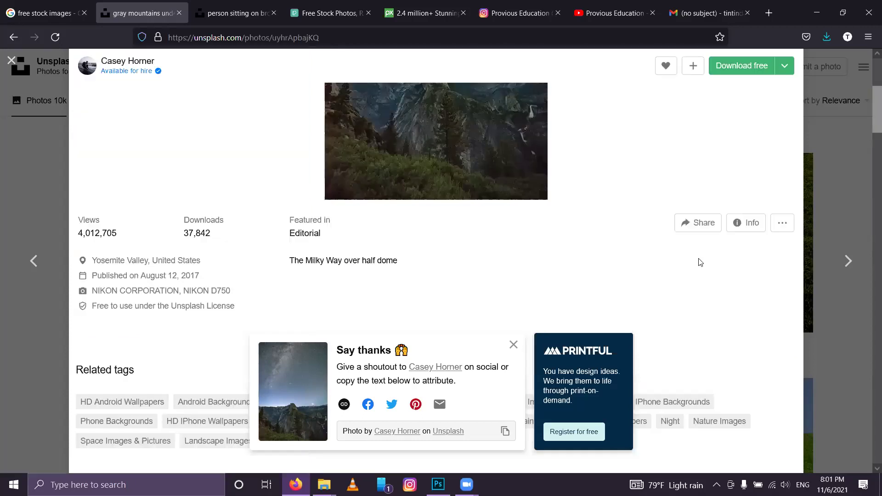
pyautogui.scroll(5, 700, 262)
pyautogui.scroll(-8, 700, 261)
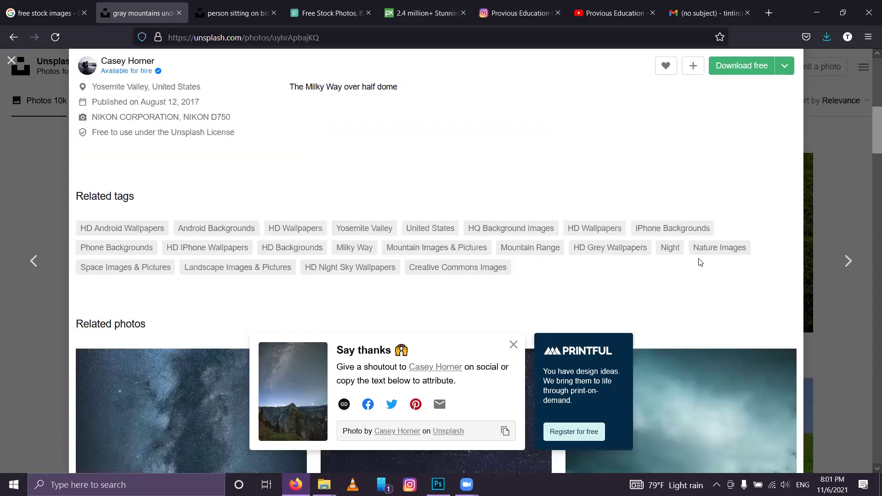
pyautogui.scroll(5, 700, 262)
pyautogui.scroll(-4, 700, 262)
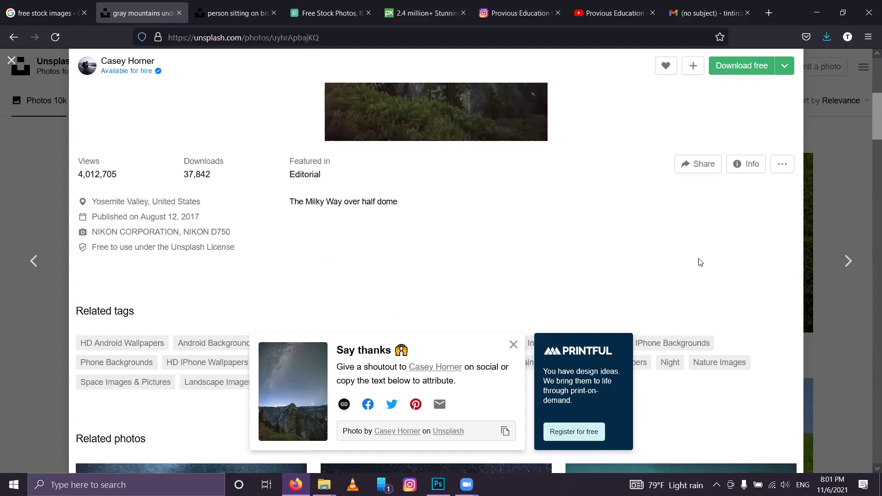
pyautogui.scroll(-6, 427, 168)
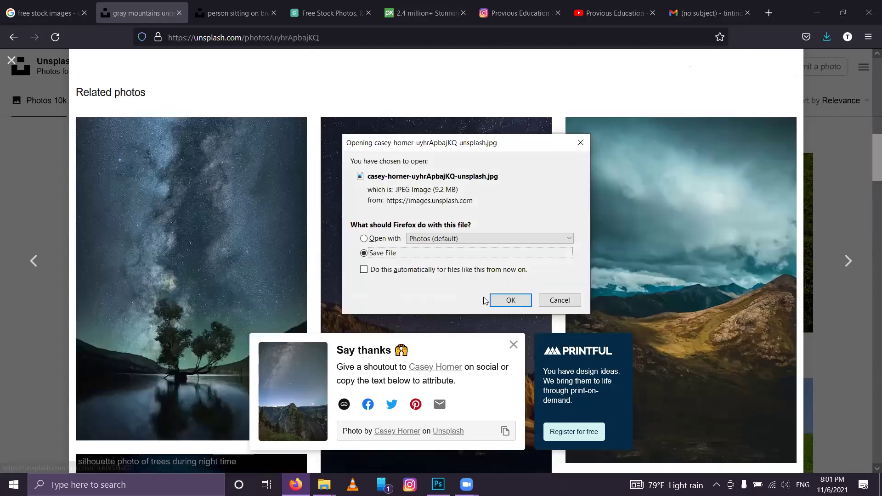
pyautogui.click(501, 301)
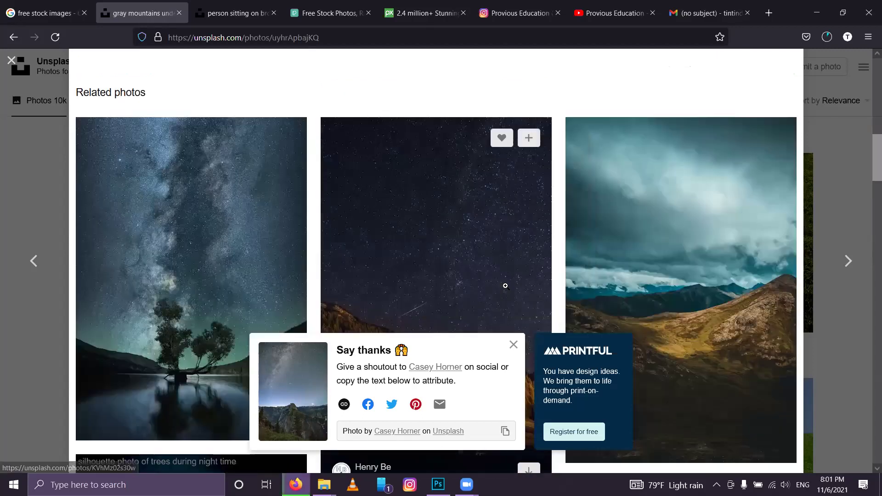
pyautogui.scroll(-3, 609, 204)
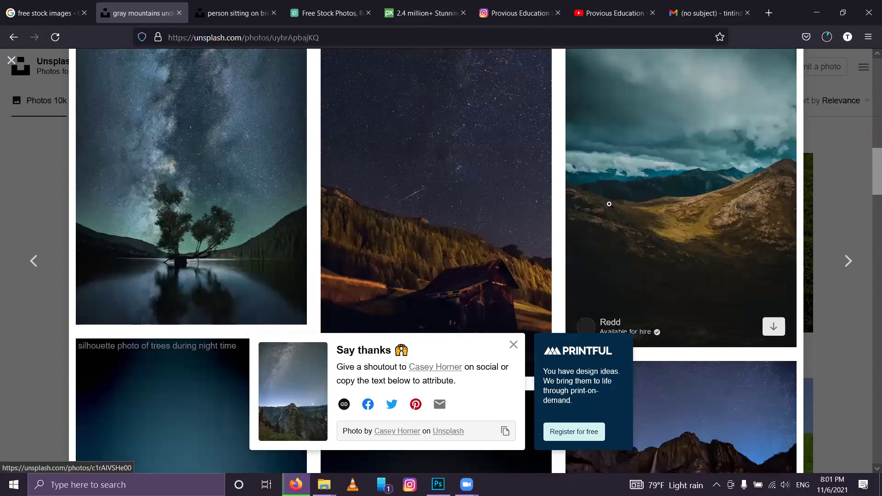
pyautogui.scroll(-3, 618, 266)
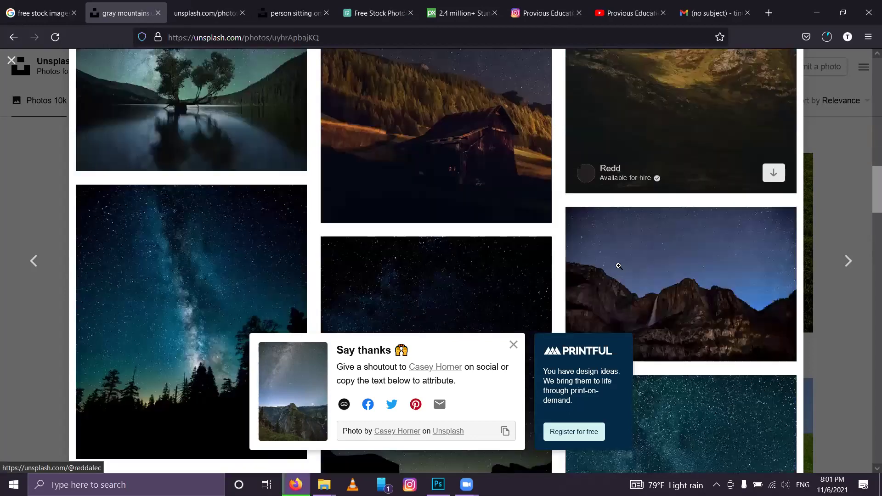
pyautogui.scroll(-7, 619, 266)
pyautogui.scroll(-2, 618, 273)
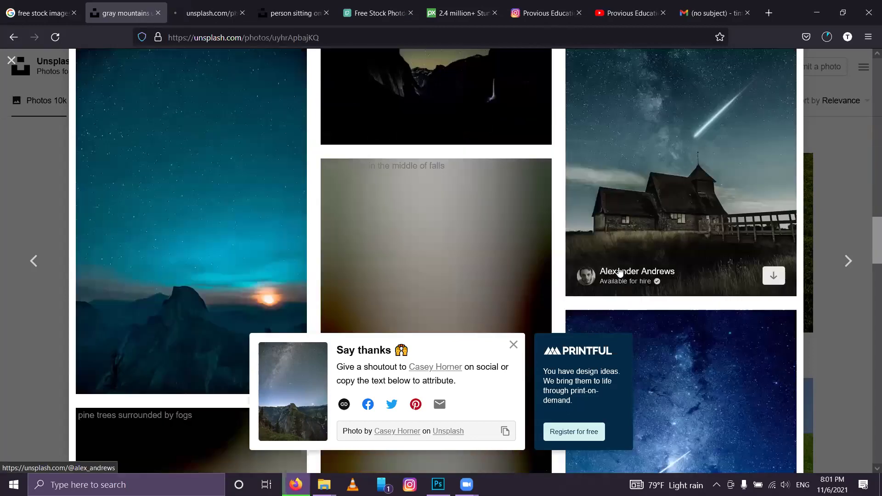
# Step: Save the cloudy brown-mountain photo via Save Image As, then close it and the sitting-photo tab
pyautogui.click(227, 11)
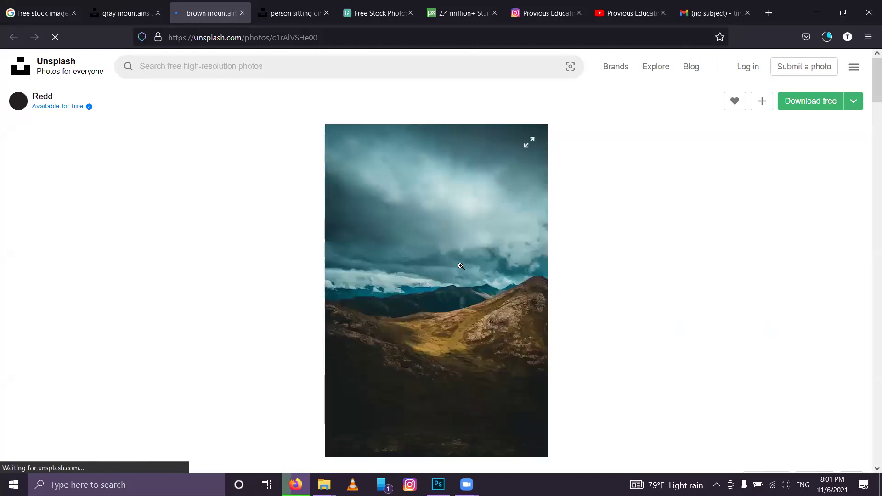
pyautogui.rightClick(461, 266)
pyautogui.click(471, 296)
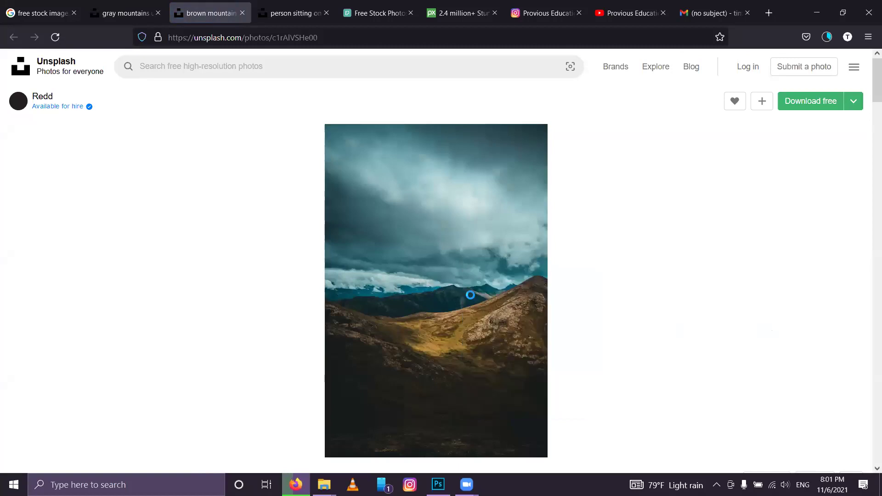
pyautogui.click(623, 325)
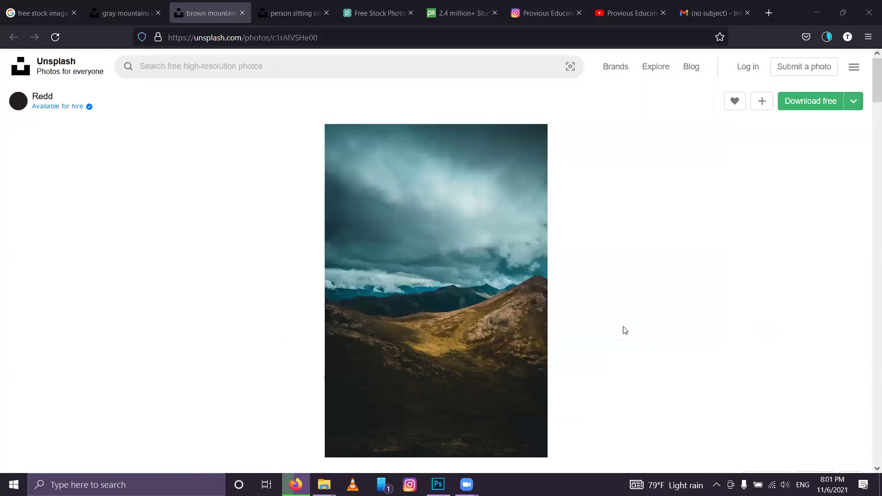
pyautogui.scroll(-6, 329, 196)
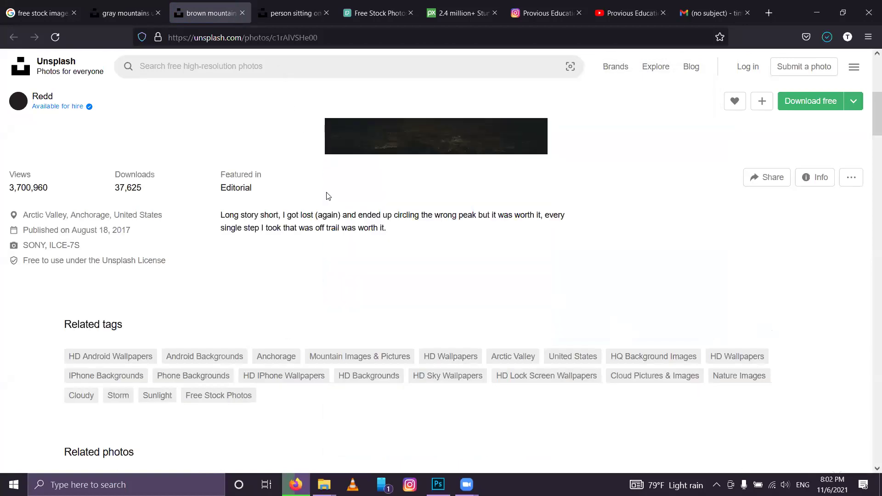
pyautogui.scroll(-8, 328, 196)
pyautogui.scroll(-5, 327, 192)
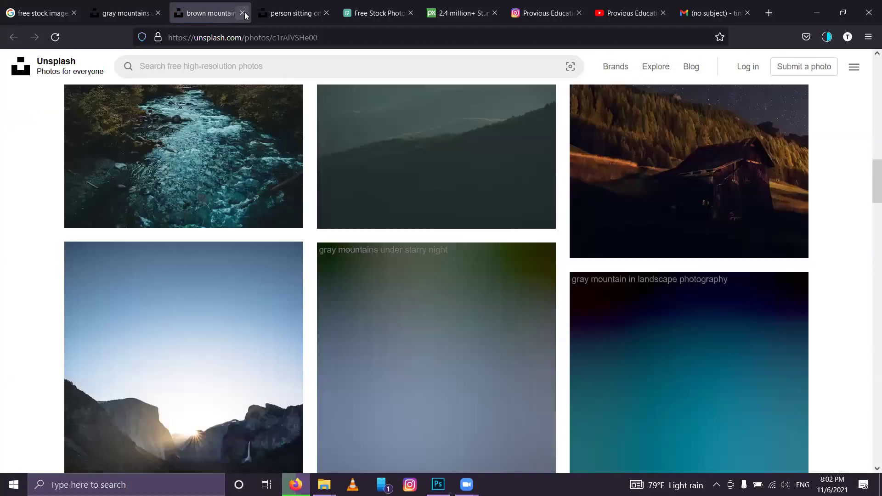
pyautogui.click(243, 13)
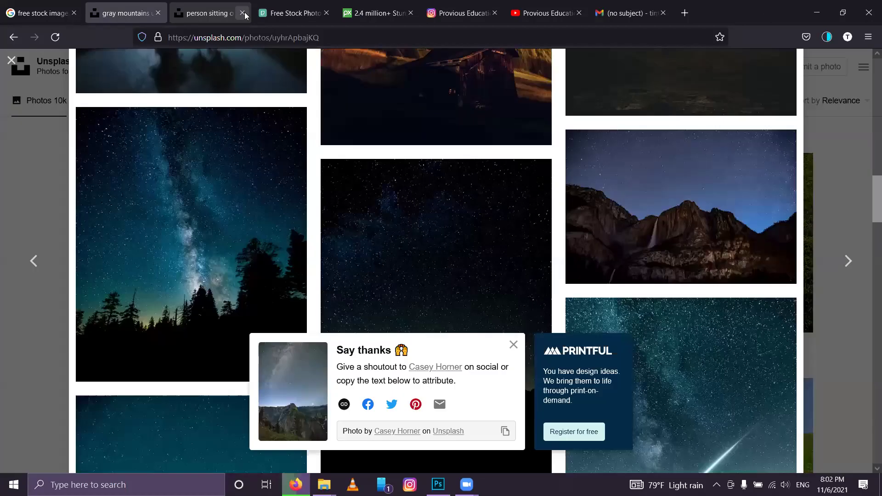
pyautogui.click(242, 13)
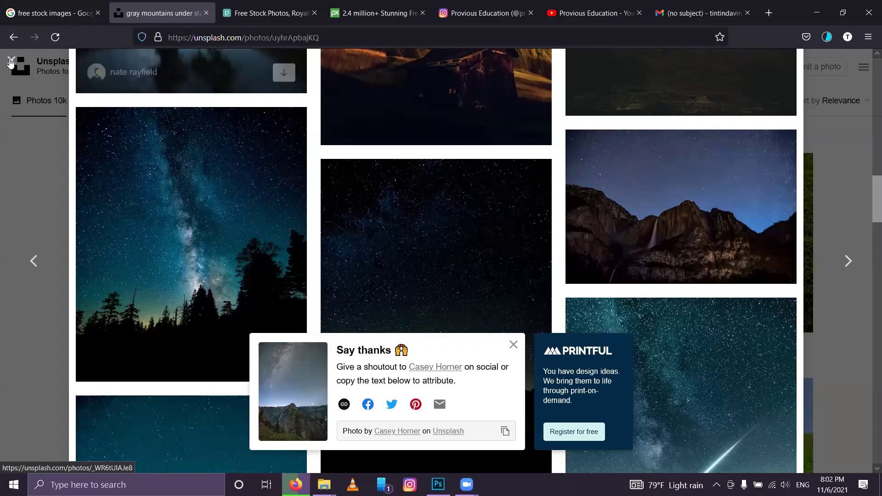
# Step: Replace the Unsplash grass search with 'monk meditating' and scroll the results
pyautogui.click(11, 61)
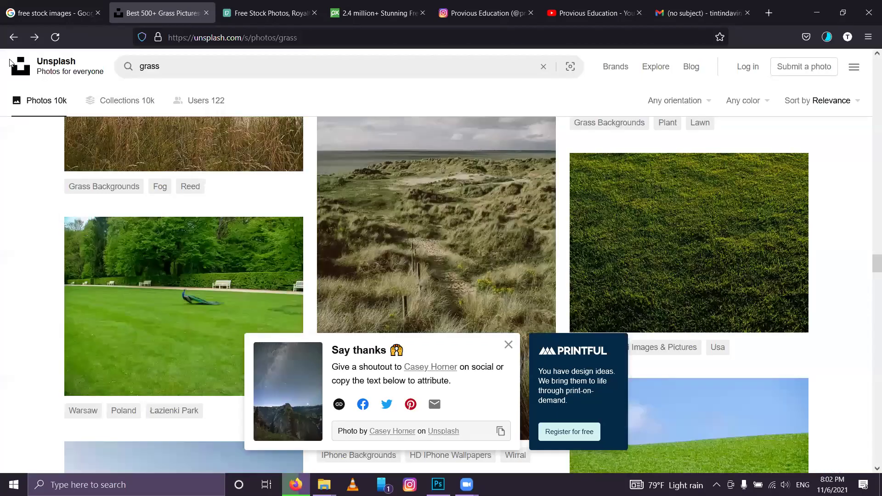
pyautogui.click(208, 68)
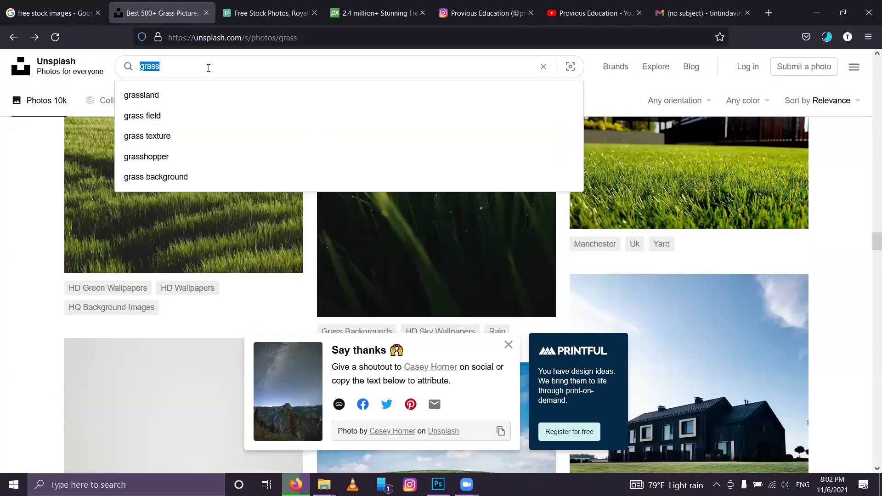
pyautogui.write('monk meditating')
pyautogui.press('Return')
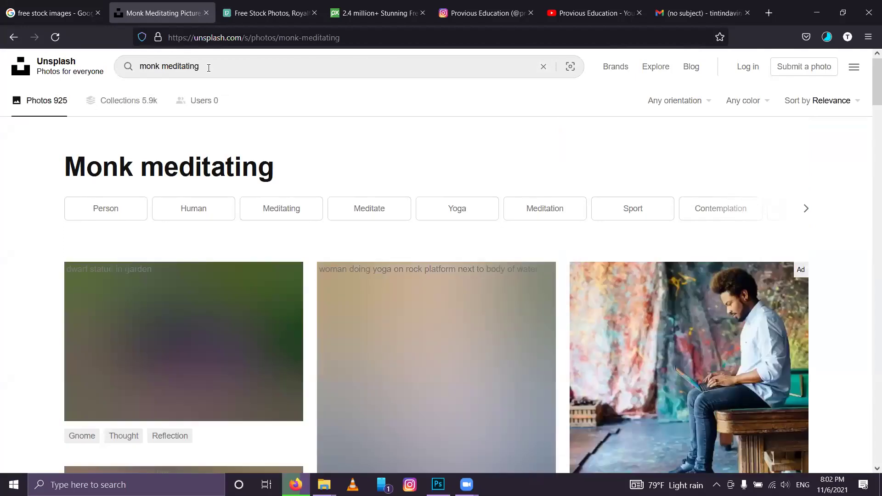
pyautogui.scroll(-3, 208, 68)
pyautogui.scroll(-5, 208, 68)
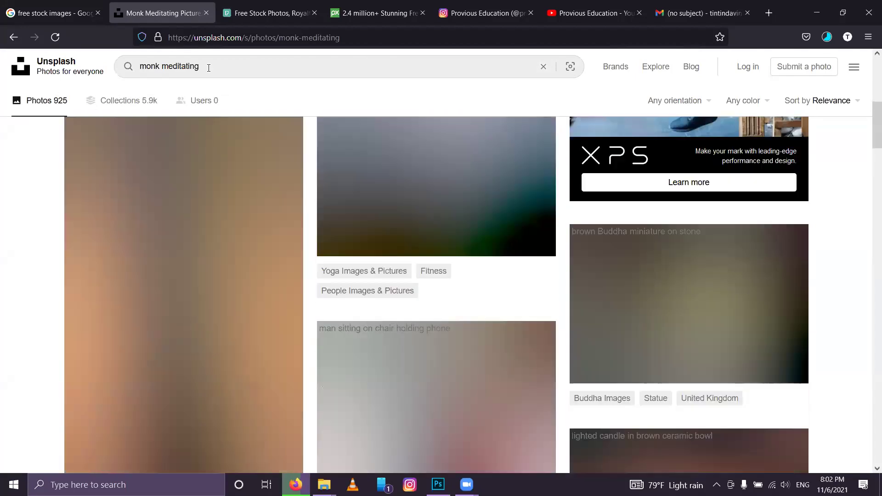
# Step: Search Pexels for 'meditaion' and Pixabay for 'meditation'
pyautogui.scroll(5, 380, 167)
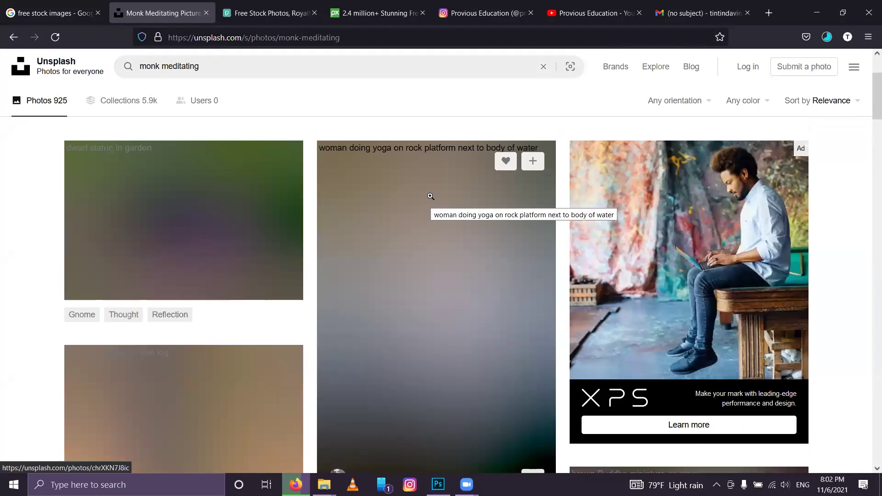
pyautogui.scroll(3, 430, 196)
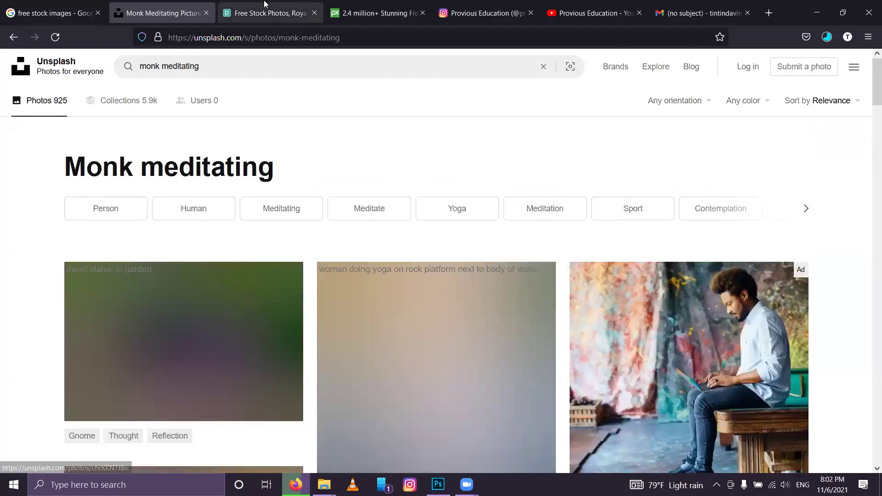
pyautogui.click(266, 13)
pyautogui.click(269, 59)
pyautogui.write('meditaion')
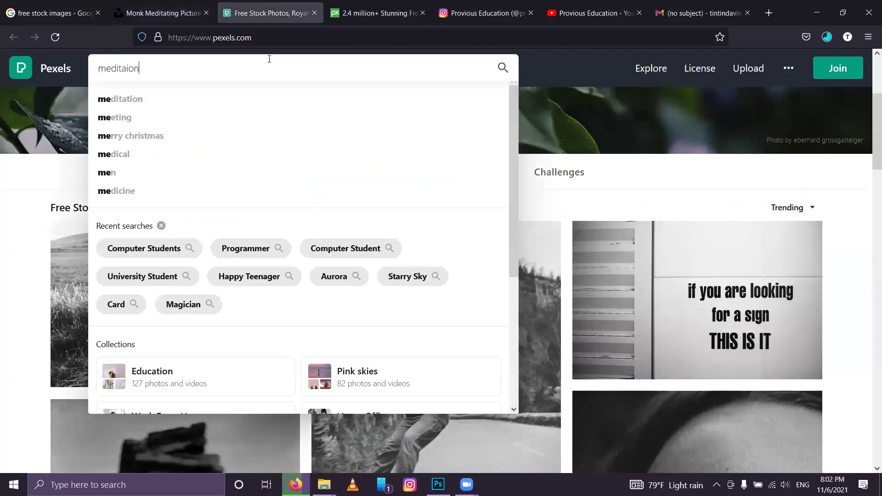
pyautogui.press('Return')
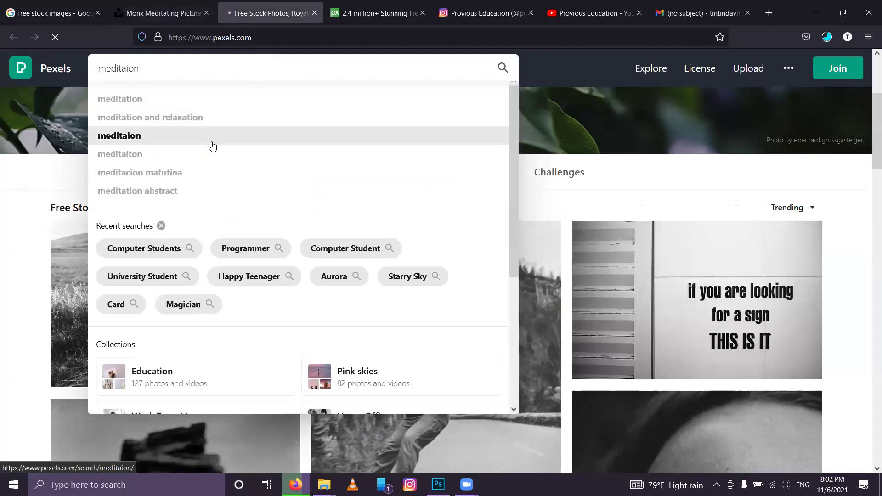
pyautogui.click(381, 13)
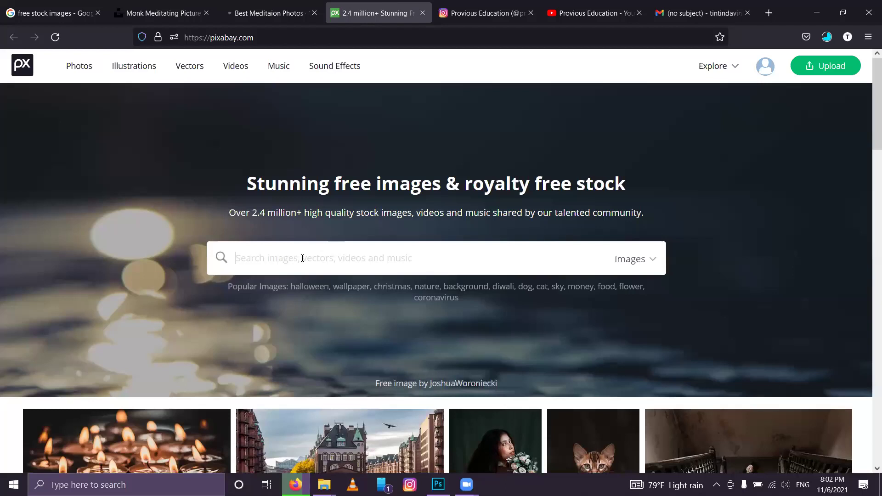
pyautogui.write('meditation')
pyautogui.press('Return')
# Step: Compare the meditation results across Unsplash, Pexels and Pixabay, then rerun Pexels as 'Meditation'
pyautogui.click(239, 12)
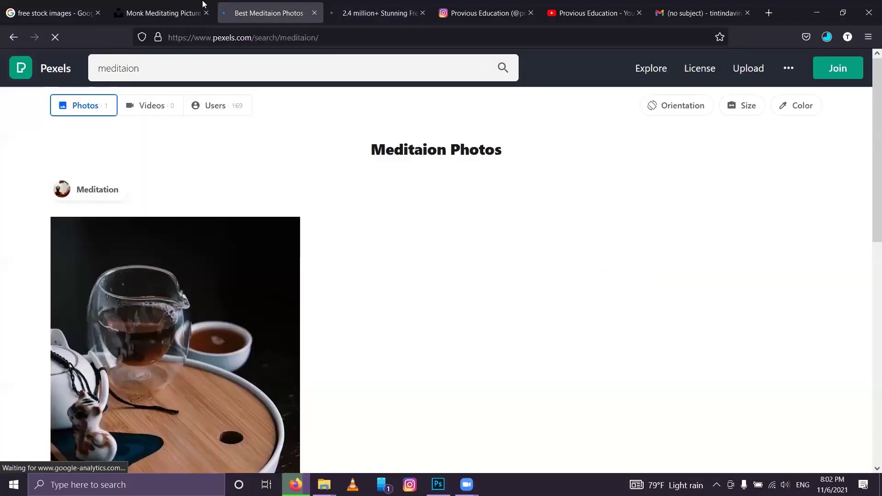
pyautogui.click(203, 5)
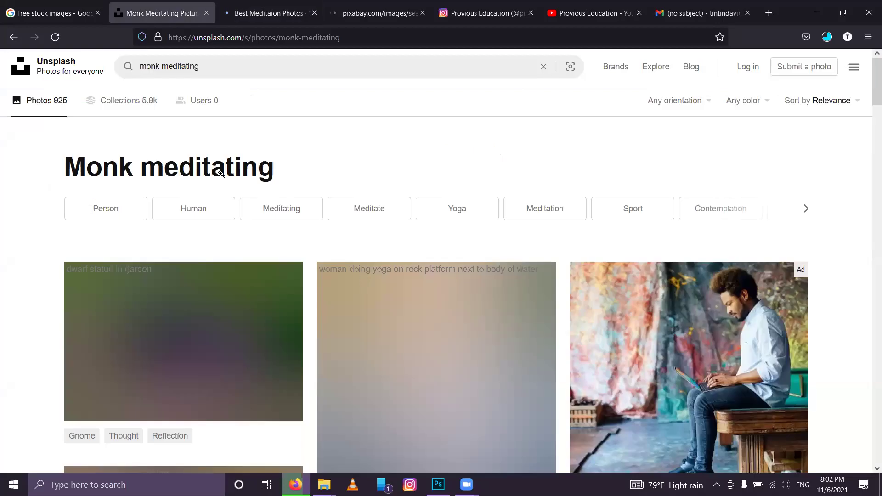
pyautogui.scroll(-5, 311, 236)
pyautogui.hotkey('ctrl', 'Tab')
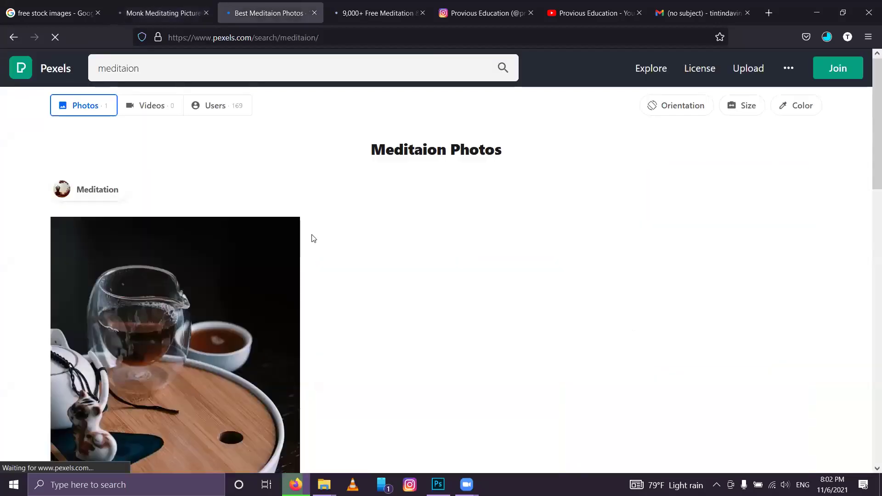
pyautogui.scroll(-8, 311, 239)
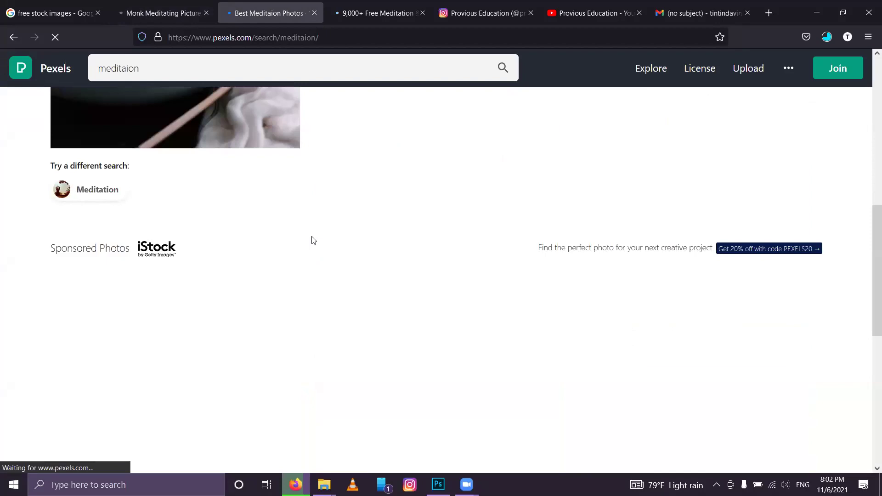
pyautogui.click(394, 6)
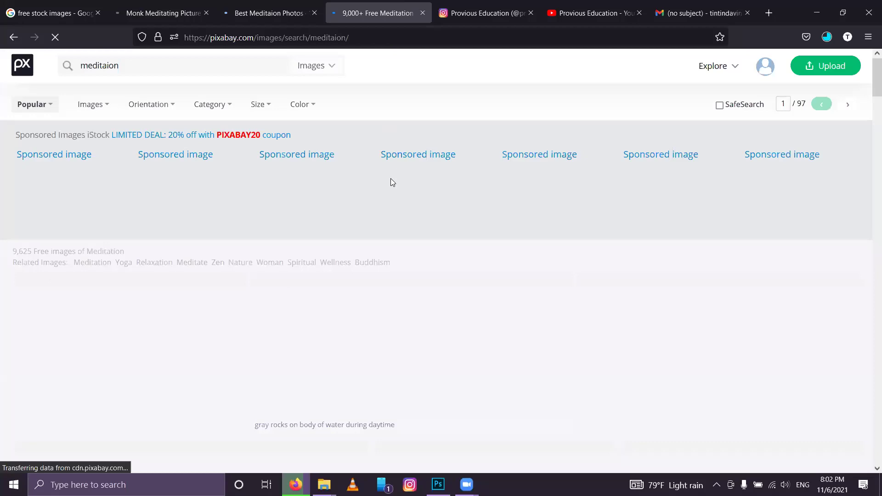
pyautogui.scroll(-5, 392, 182)
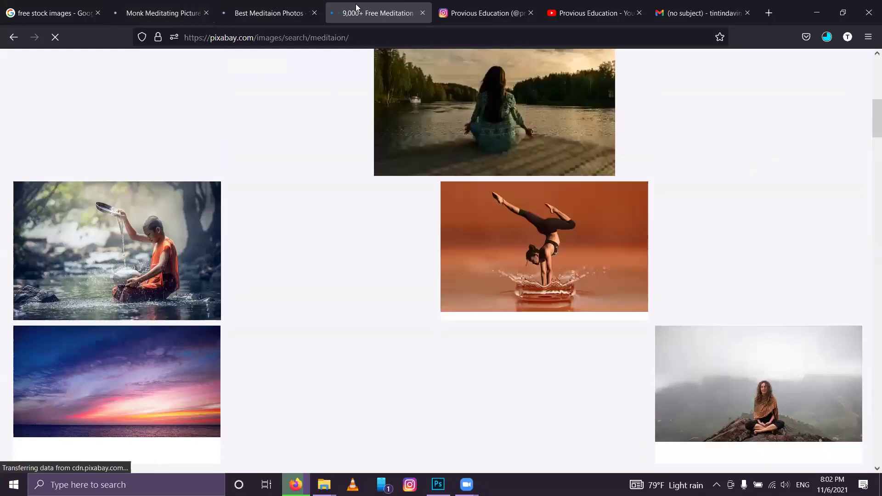
pyautogui.moveTo(163, 241)
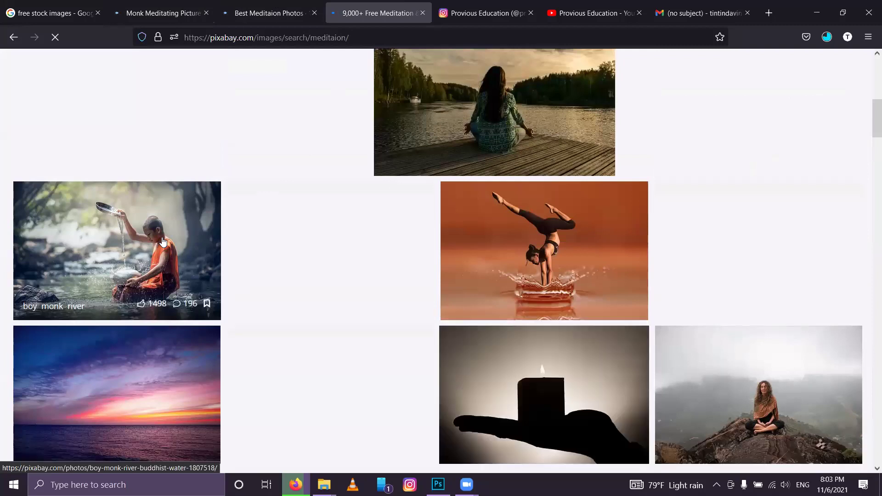
pyautogui.scroll(-4, 163, 241)
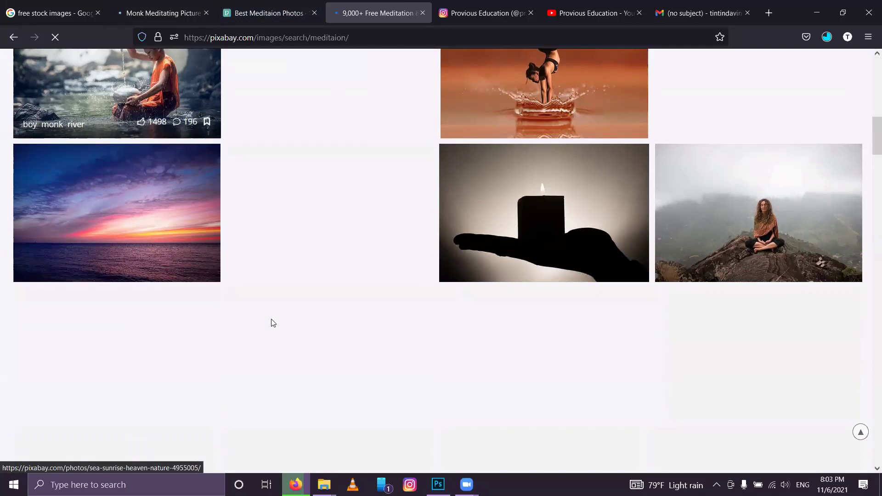
pyautogui.hotkey('ctrl', 'shift', 'Tab')
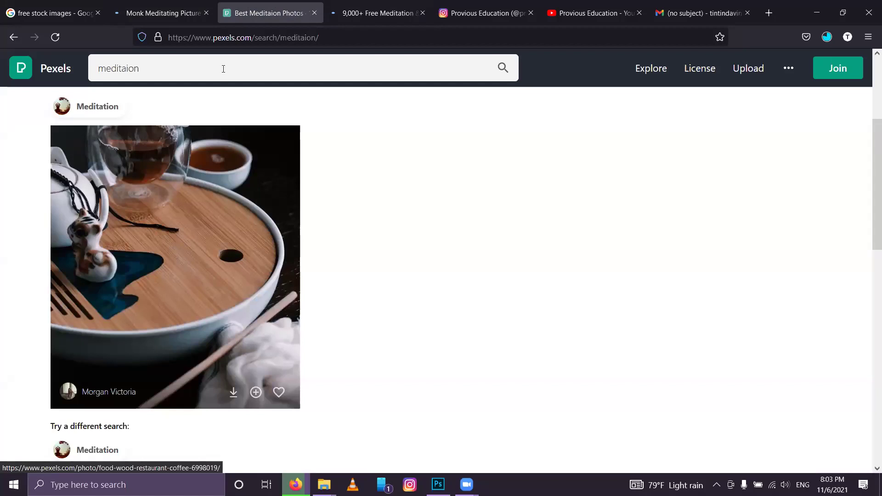
pyautogui.click(160, 106)
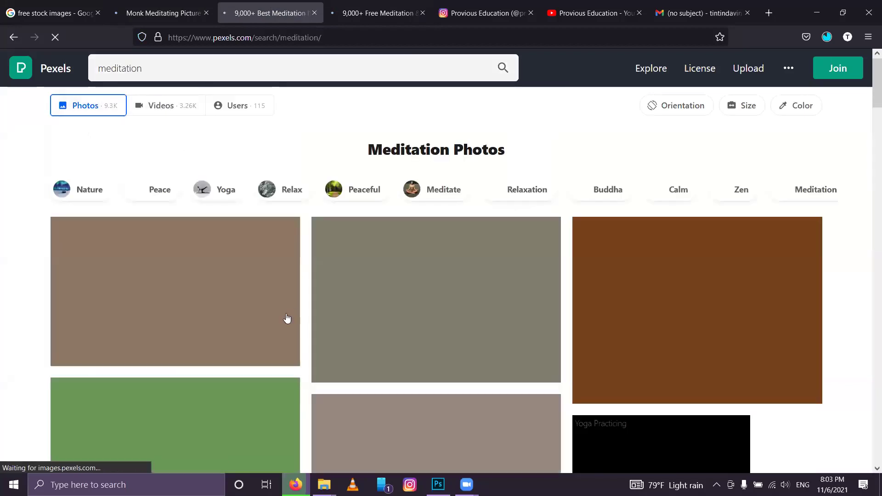
pyautogui.click(182, 4)
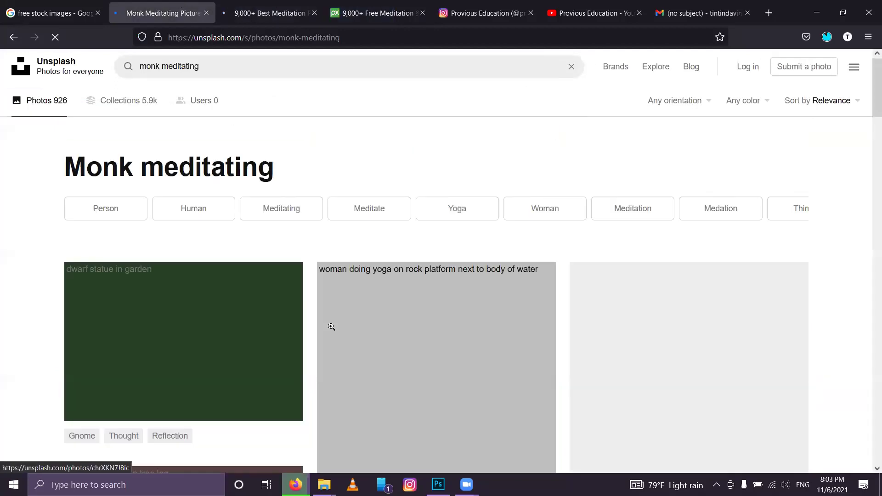
# Step: Download the stacked-stones photo from the Pexels meditation results at original size
pyautogui.click(289, 3)
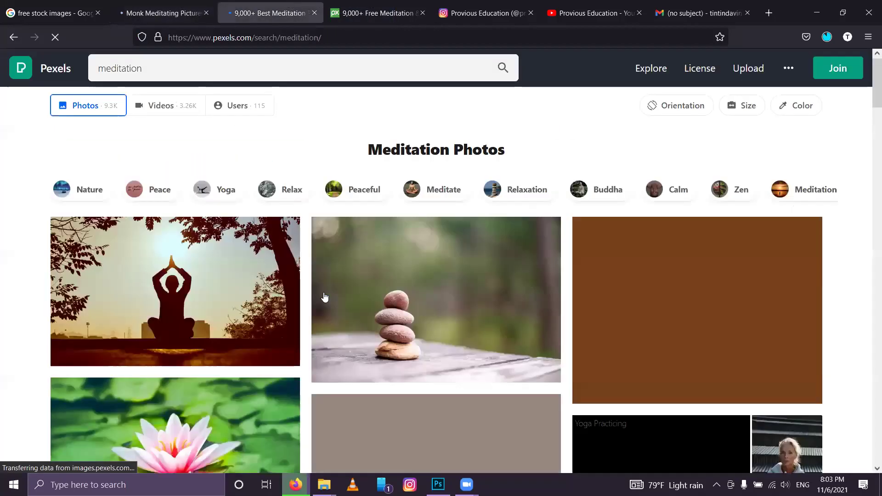
pyautogui.scroll(-5, 180, 250)
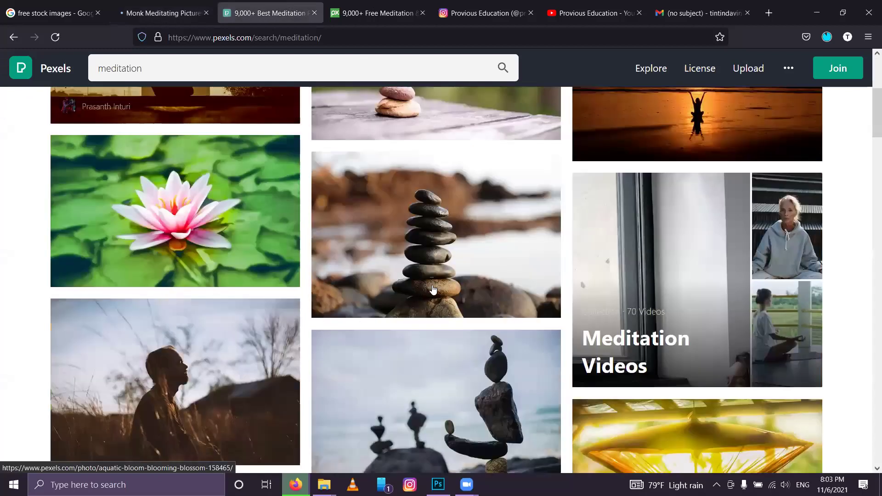
pyautogui.scroll(-1, 461, 374)
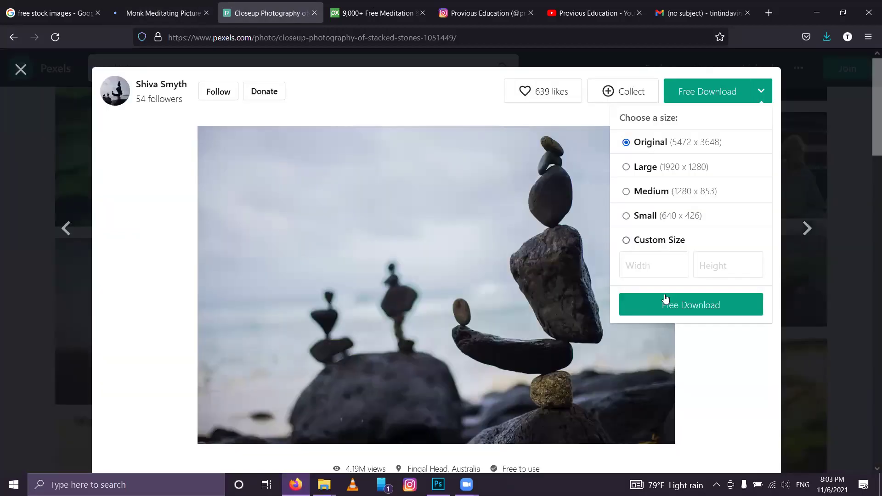
pyautogui.click(665, 303)
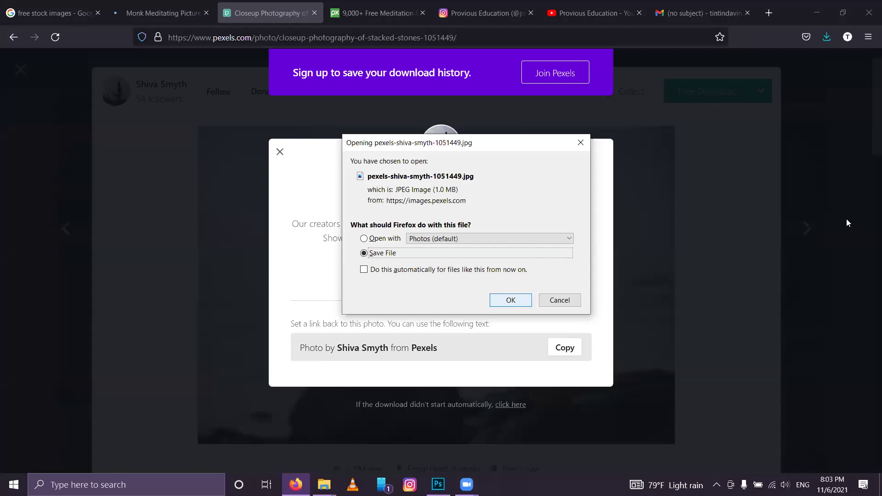
pyautogui.press('Return')
pyautogui.click(805, 110)
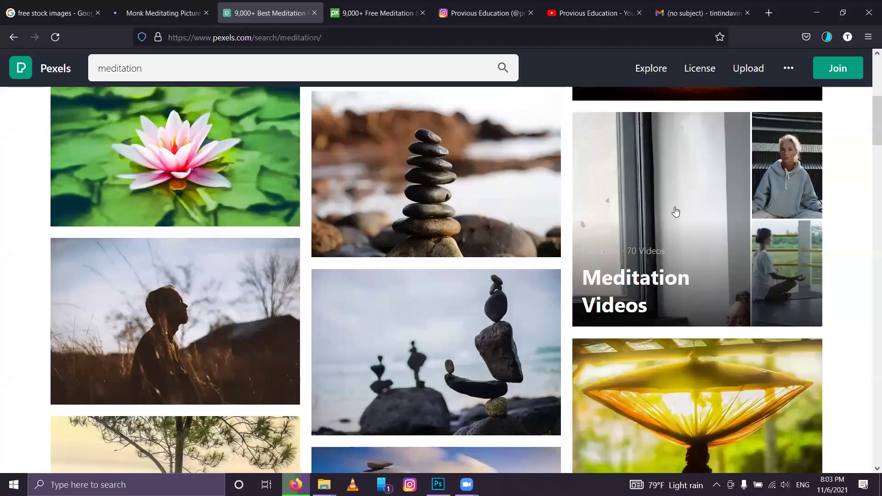
# Step: View the Pile of Rock Near Lake photo, then return to Unsplash's monk meditating results
pyautogui.click(560, 363)
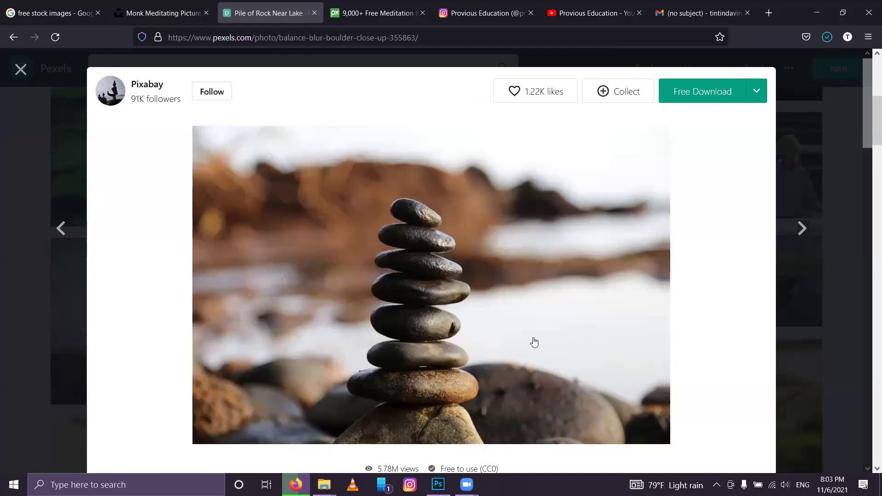
pyautogui.click(65, 261)
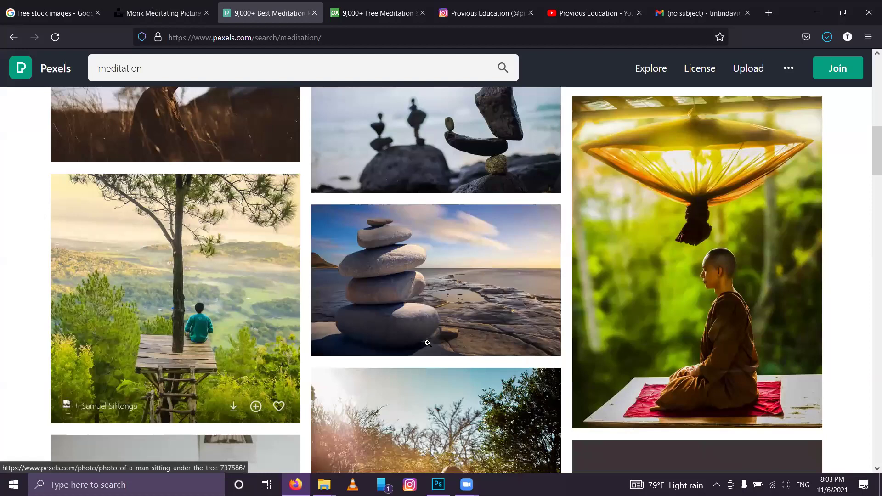
pyautogui.hotkey('ctrl', 'shift', 'Tab')
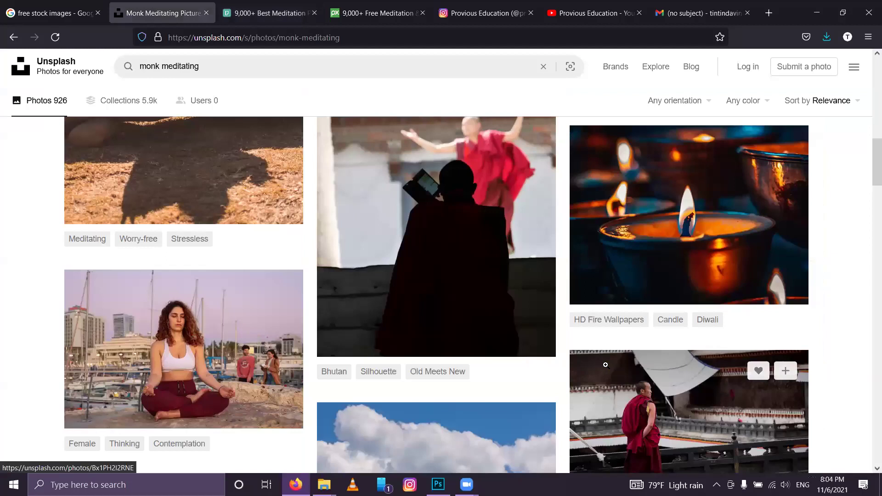
# Step: Browse the Unsplash monk and Pexels meditation results, then open Pixabay's monk-on-cliff photo
pyautogui.scroll(-5, 700, 237)
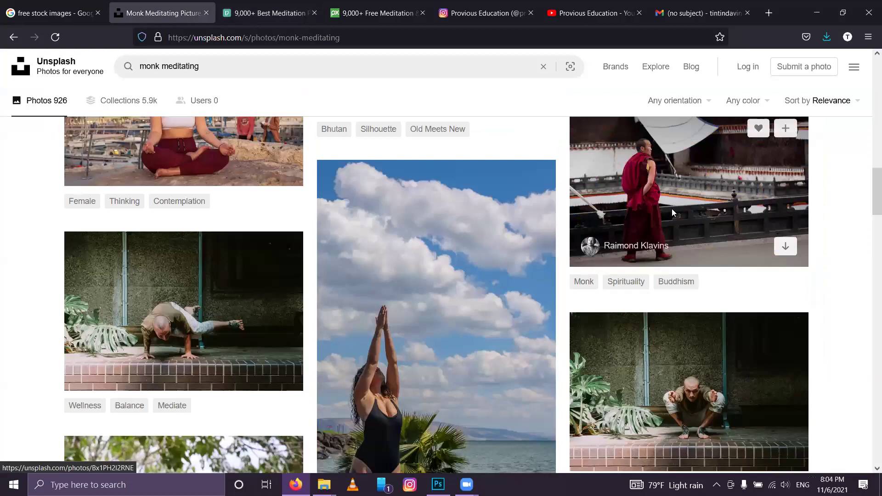
pyautogui.click(261, 5)
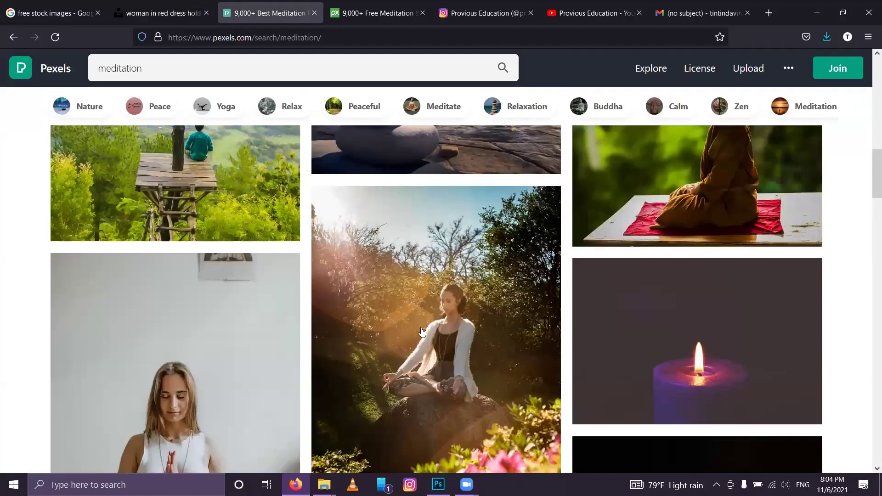
pyautogui.scroll(-10, 422, 332)
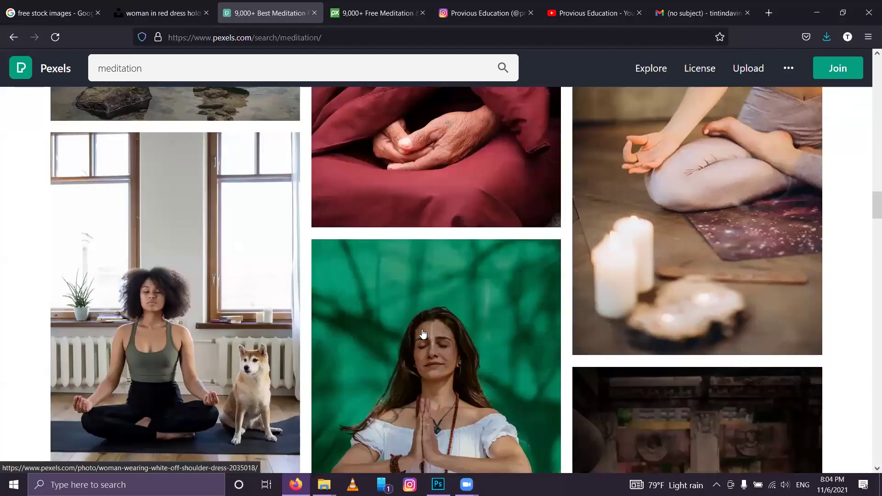
pyautogui.scroll(-5, 425, 342)
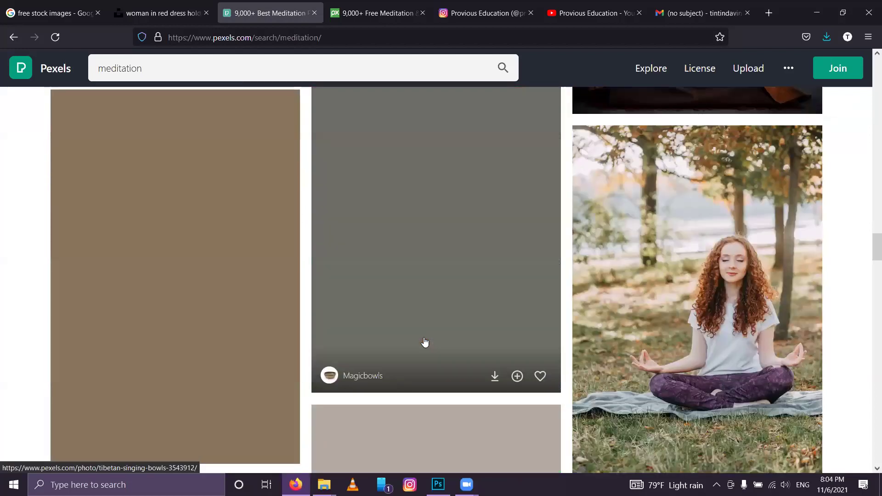
pyautogui.click(379, 12)
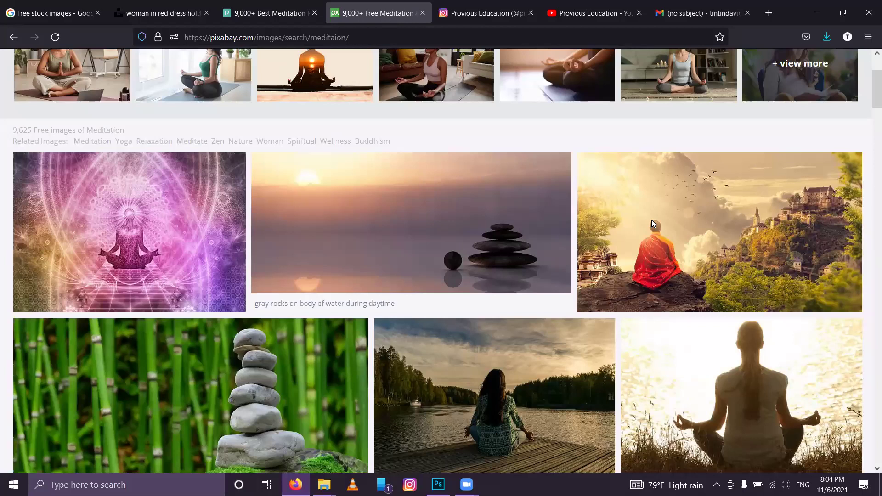
pyautogui.click(652, 220)
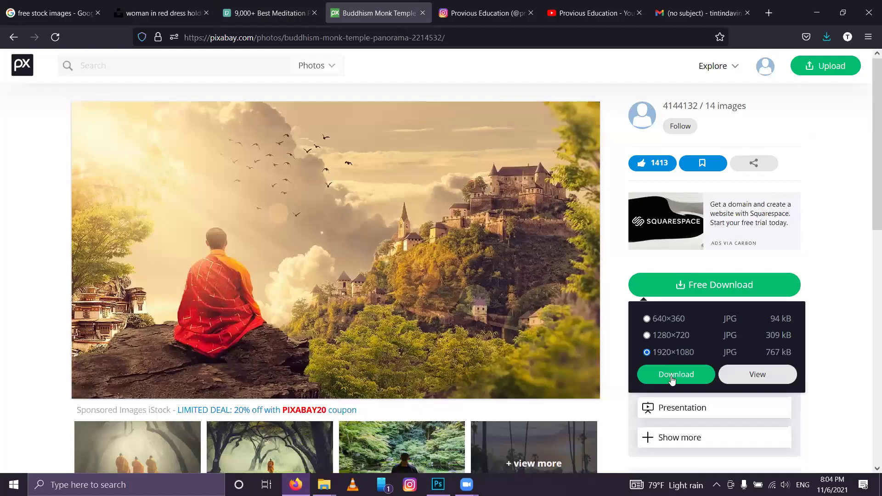
# Step: Download the Buddhism Monk Temple photo at 1920×1080, then go back to the meditation results
pyautogui.click(361, 373)
pyautogui.scroll(-2, 361, 373)
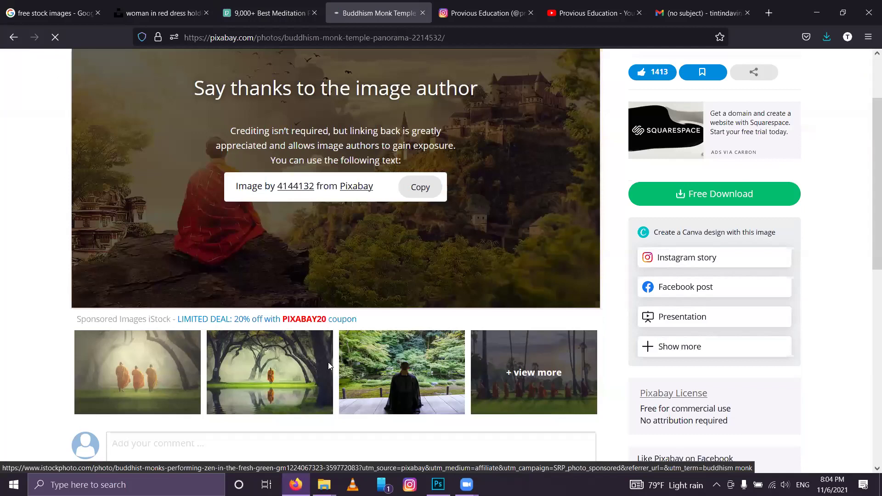
pyautogui.hotkey('alt', 'Left')
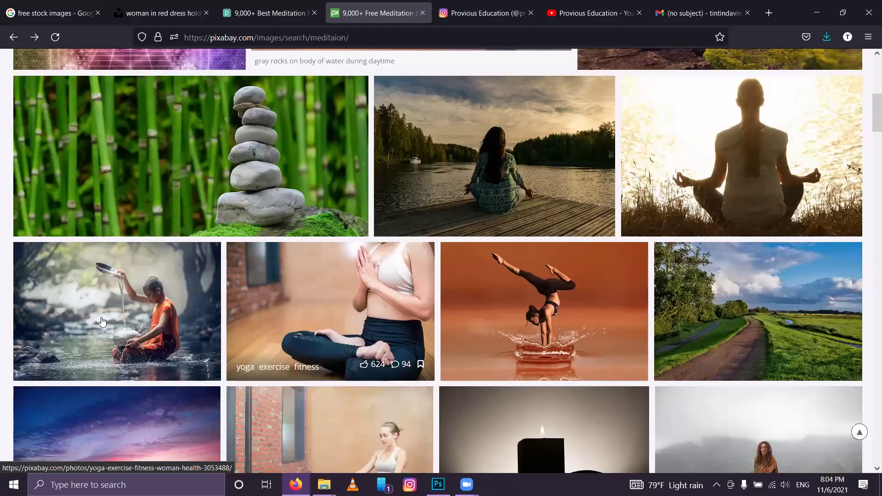
# Step: Preview the Boy Monk River photo, then move through the Pexels and Unsplash results to Google's free stock images search
pyautogui.click(106, 354)
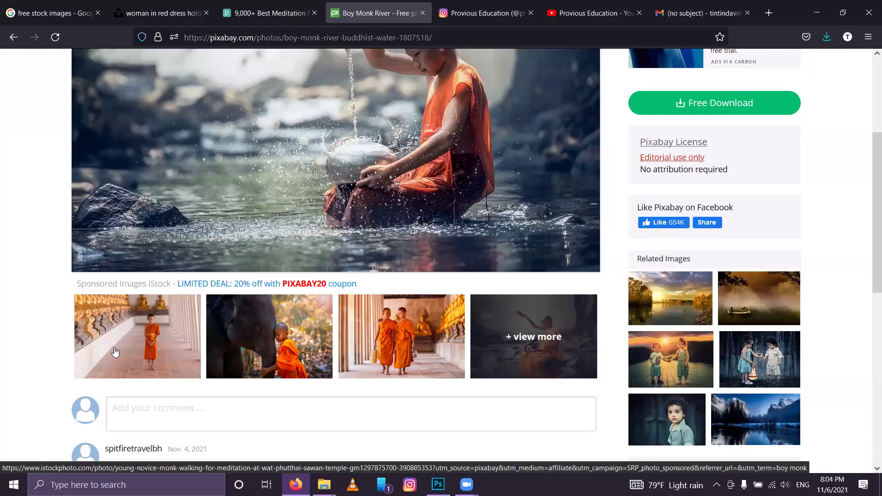
pyautogui.hotkey('alt', 'Left')
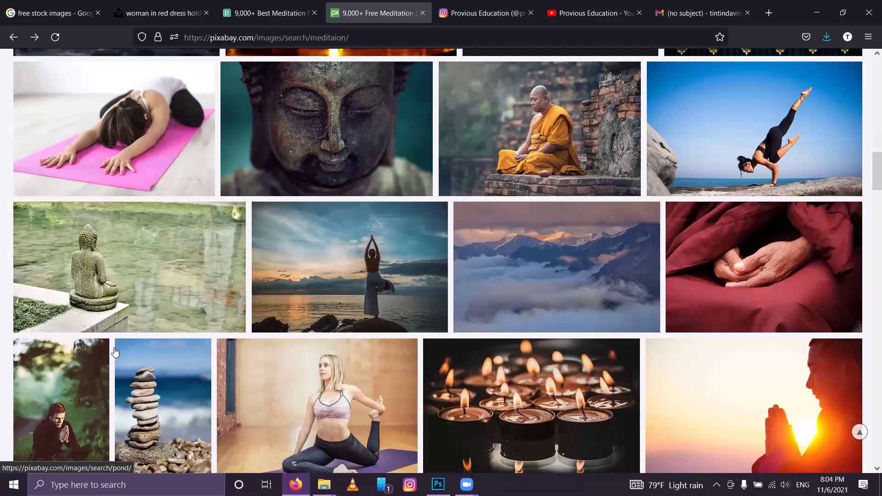
pyautogui.scroll(-10, 116, 351)
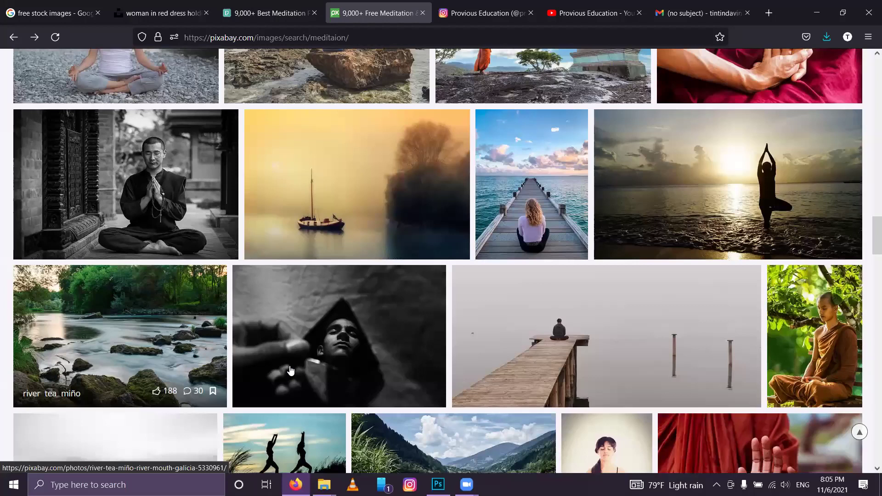
pyautogui.hotkey('ctrl', 'shift', 'Tab')
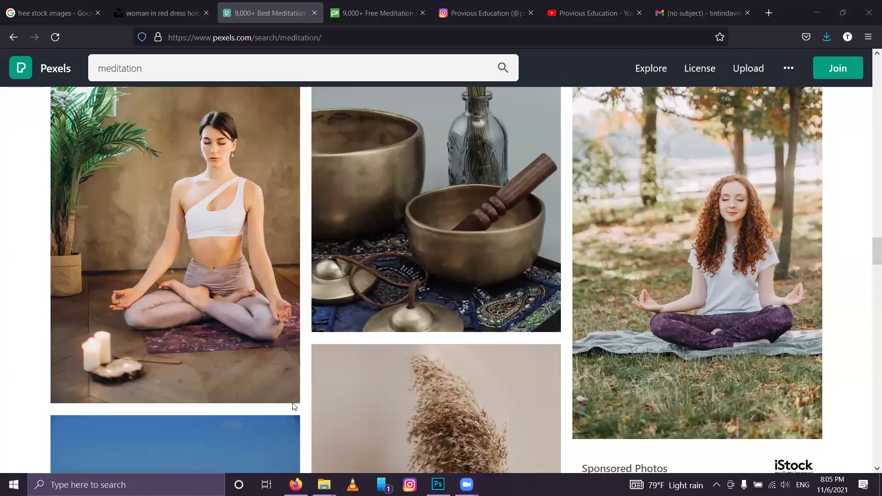
pyautogui.click(139, 5)
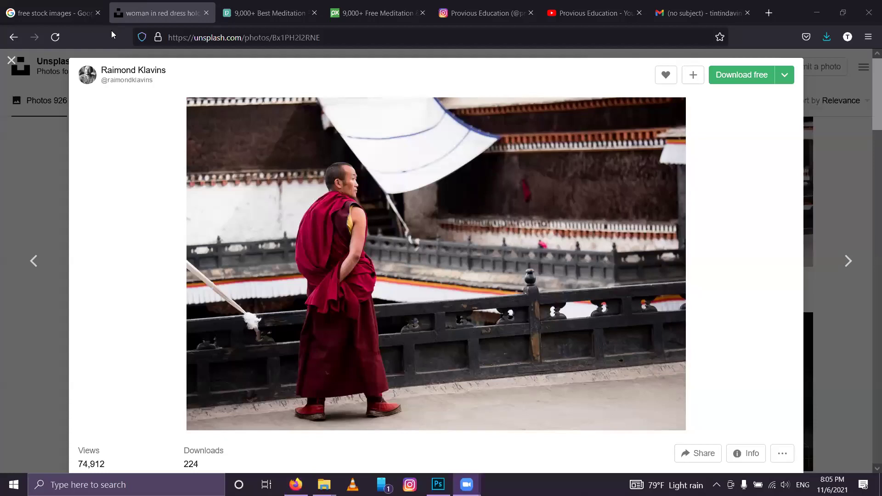
pyautogui.click(59, 5)
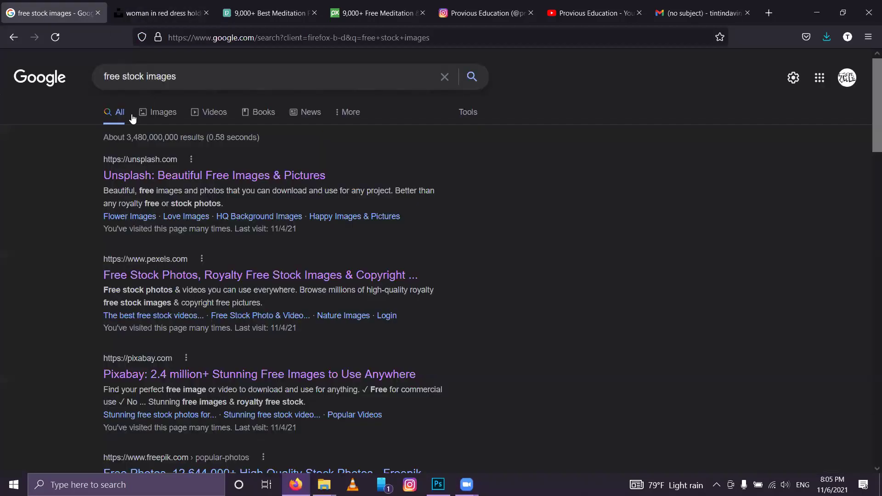
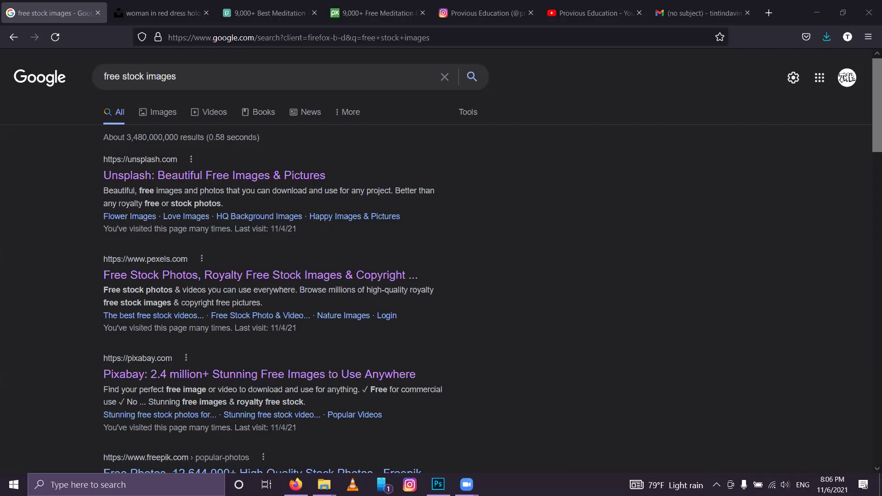
# Step: Browse the meditation results on Pixabay and Pexels, ending on the Unsplash monk photo
pyautogui.click(418, 11)
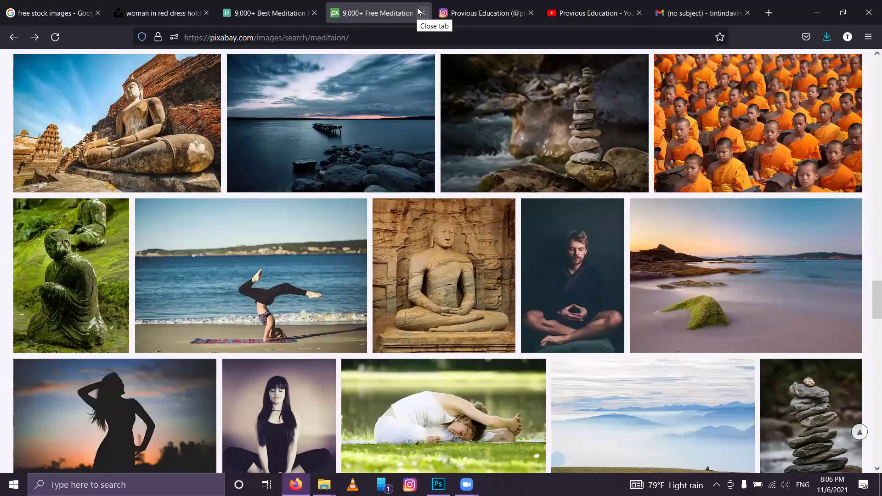
pyautogui.scroll(-4, 361, 320)
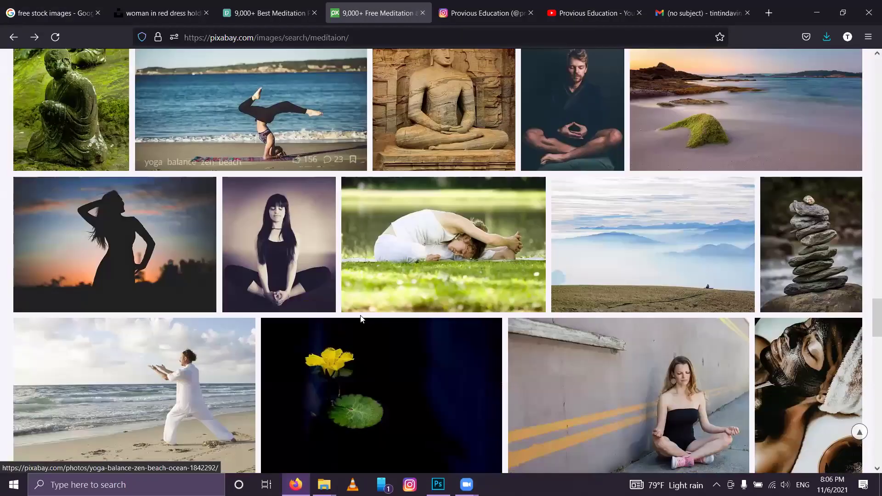
pyautogui.scroll(8, 361, 321)
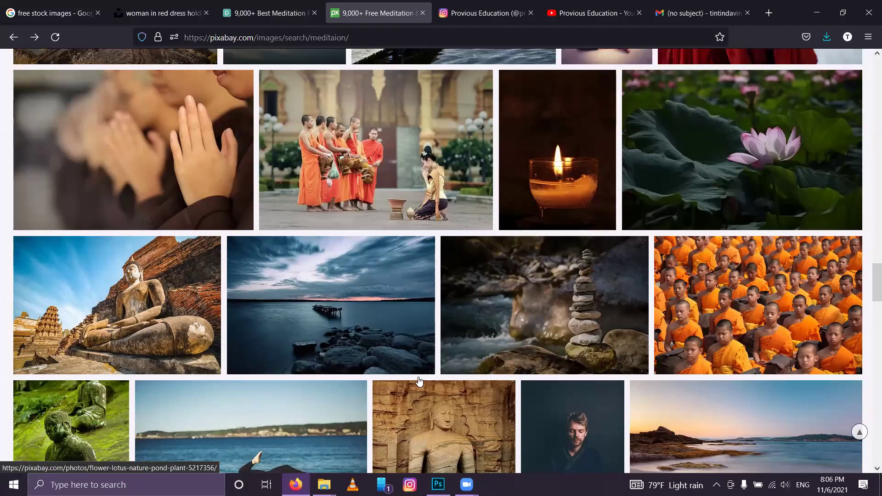
pyautogui.hotkey('ctrl', 'shift', 'Tab')
pyautogui.scroll(-10, 419, 382)
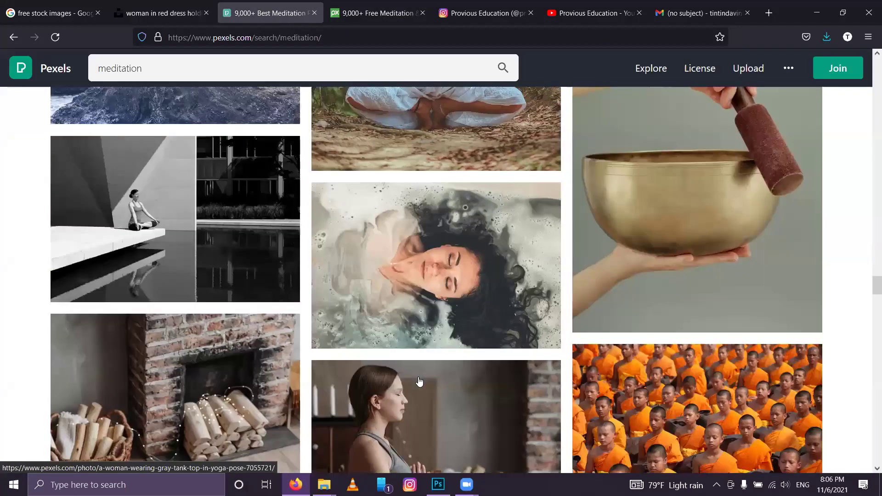
pyautogui.scroll(-5, 419, 381)
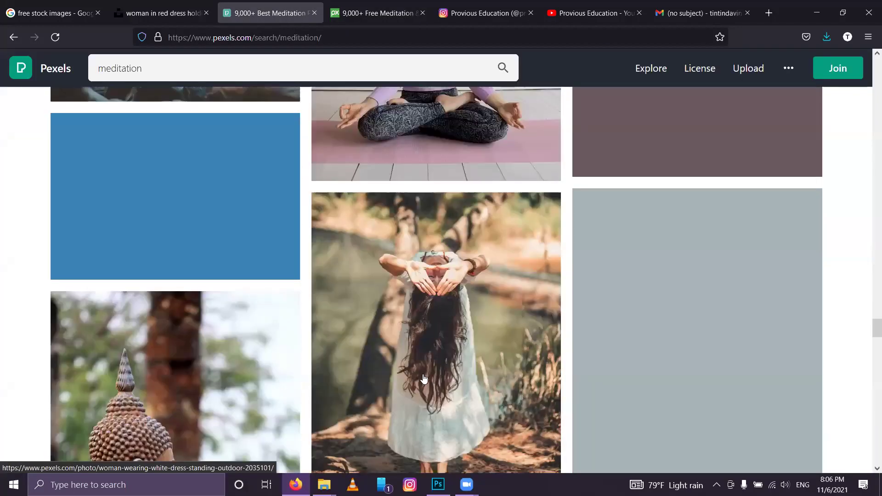
pyautogui.scroll(-3, 424, 378)
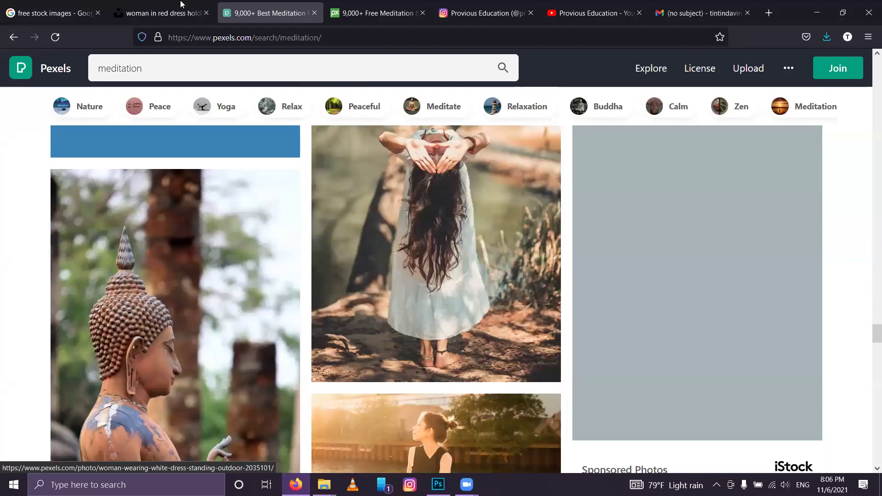
pyautogui.hotkey('ctrl', 'shift', 'Tab')
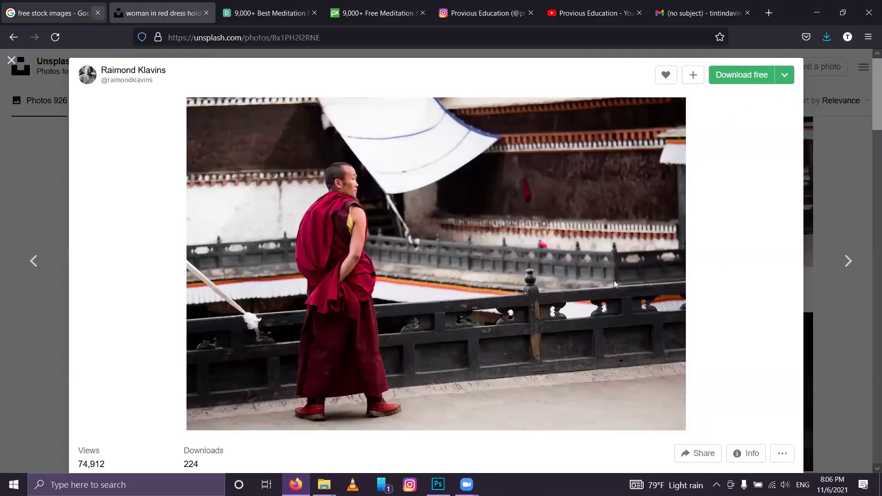
# Step: Download the monk-in-red-robes photo from Unsplash at a chosen size
pyautogui.click(782, 80)
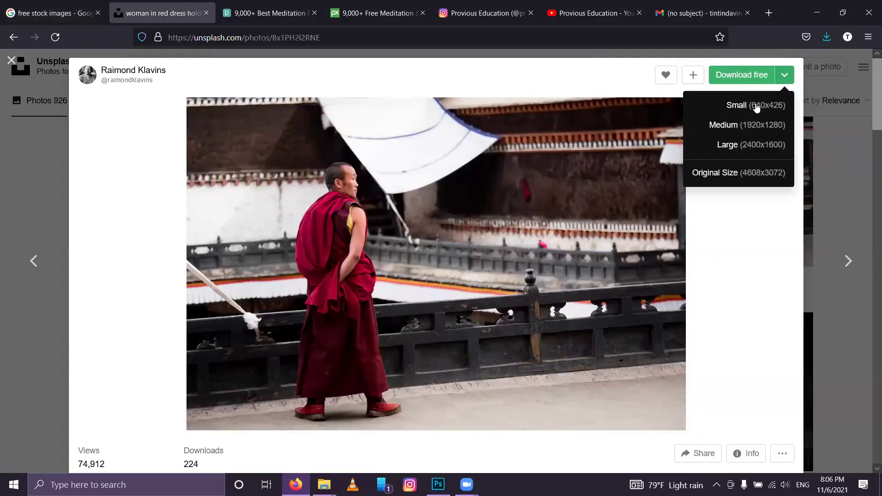
pyautogui.click(732, 173)
pyautogui.scroll(-6, 719, 248)
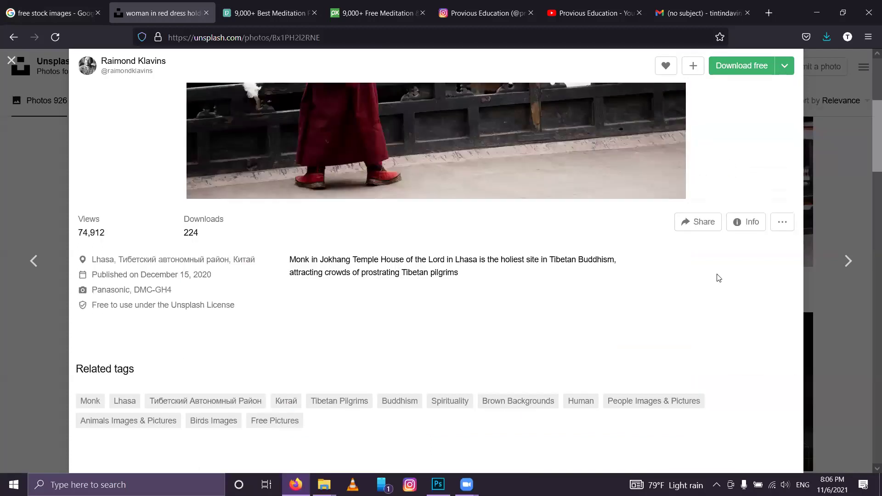
pyautogui.scroll(-10, 717, 276)
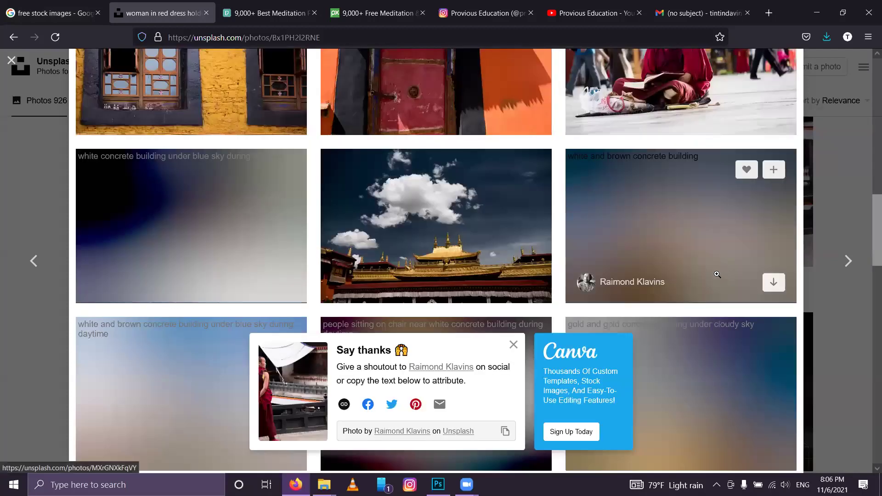
pyautogui.scroll(4, 717, 275)
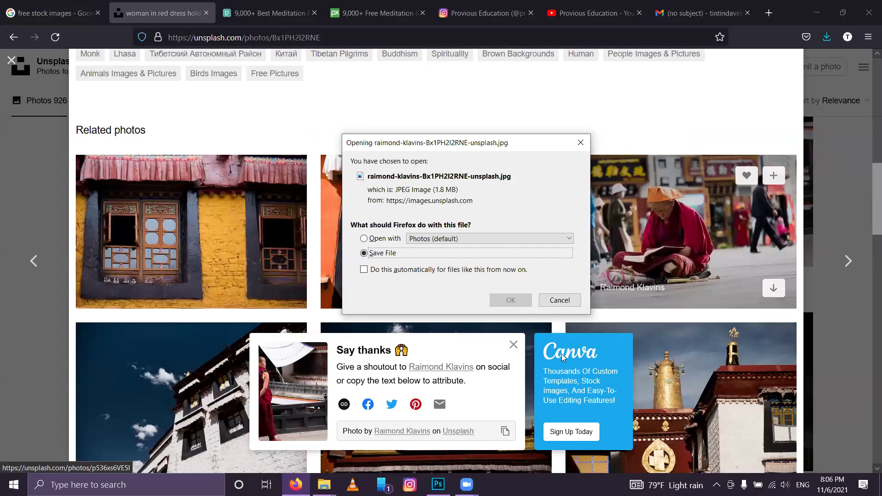
pyautogui.scroll(-6, 591, 276)
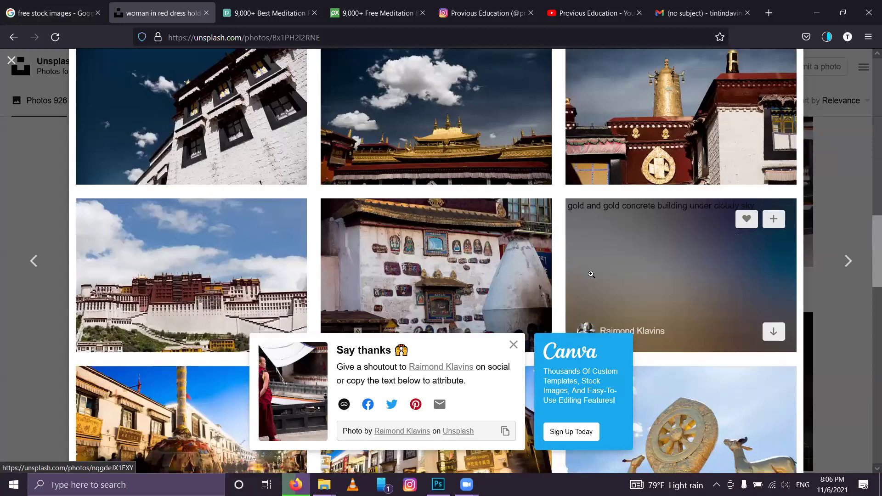
pyautogui.scroll(-5, 838, 140)
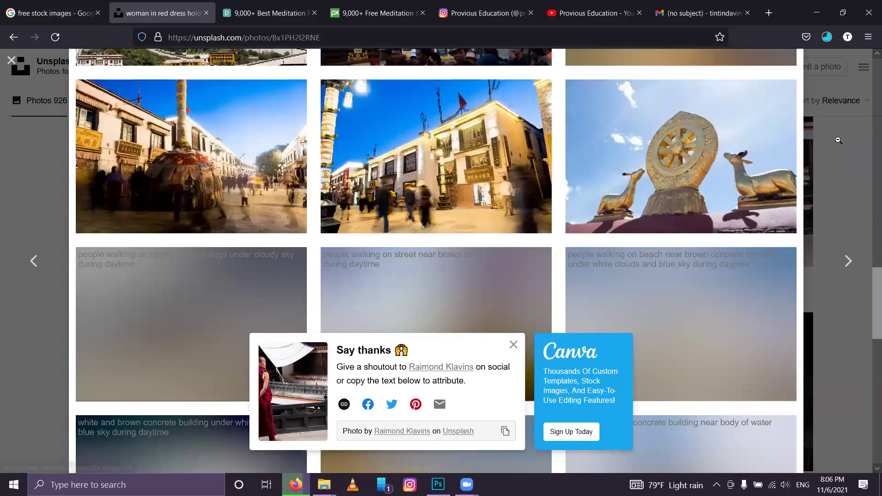
# Step: Return to the monk meditating results, then switch back to Photoshop's sketch
pyautogui.press('Escape')
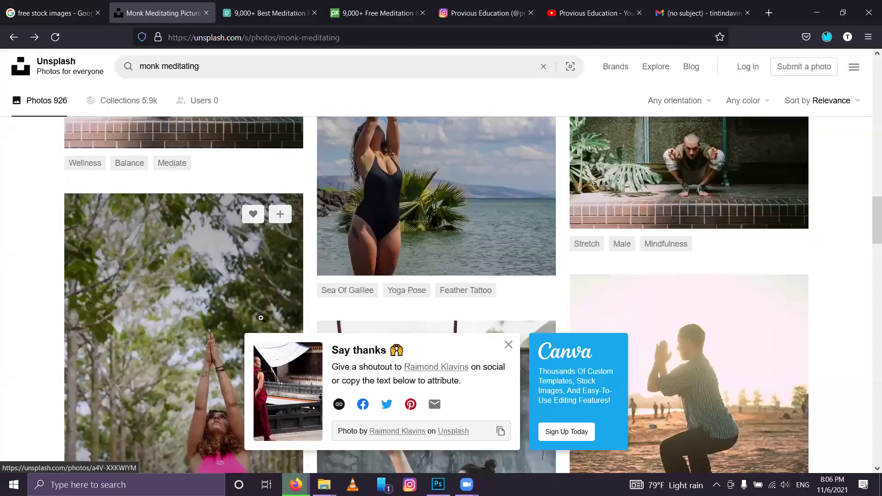
pyautogui.click(261, 318)
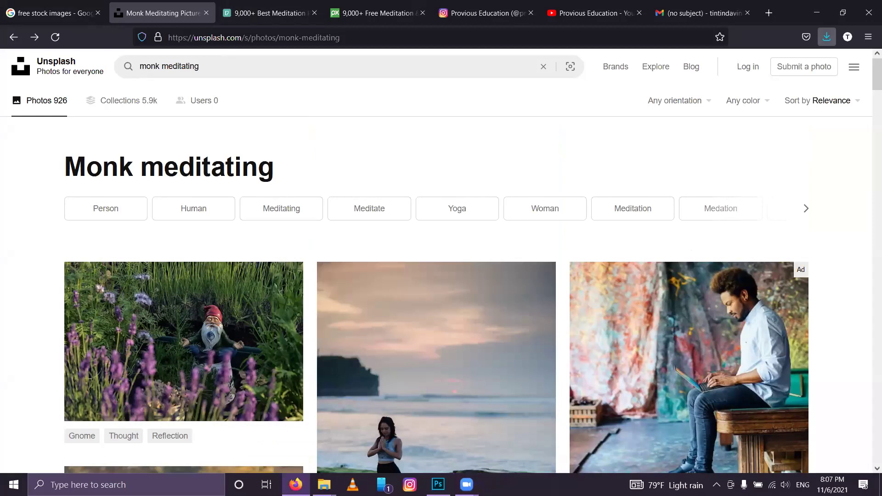
pyautogui.hotkey('alt', 'Tab')
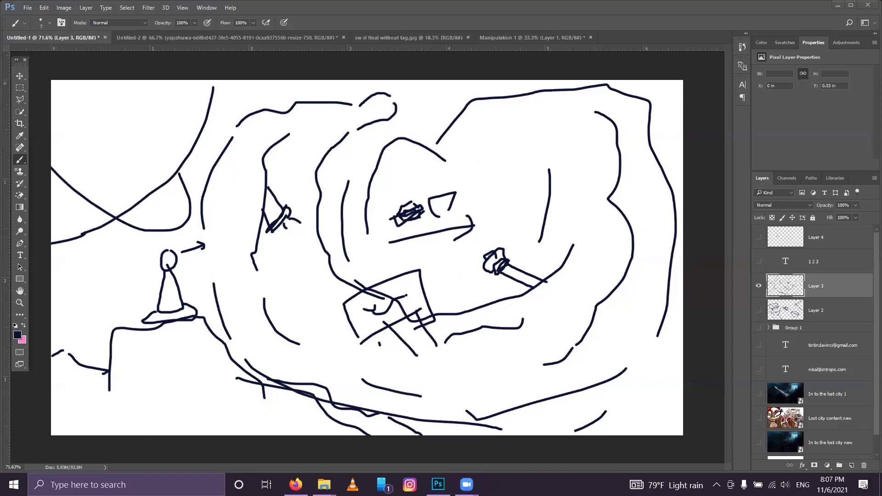
# Step: Drag the cliff-edge photo of a lone figure from Downloads onto the Photoshop sketch
pyautogui.moveTo(324, 485)
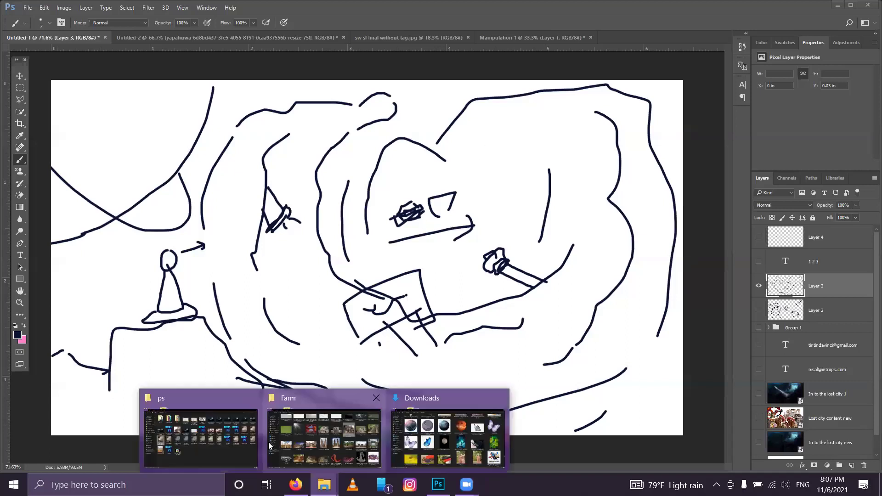
pyautogui.click(428, 426)
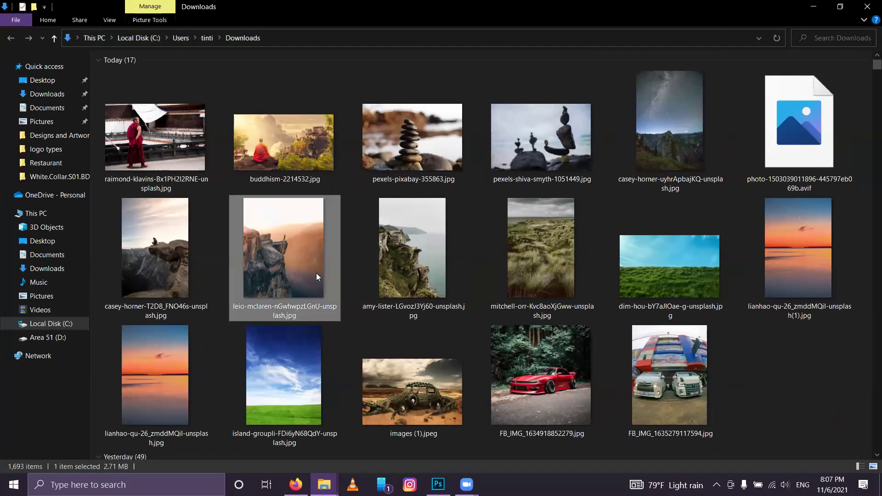
pyautogui.moveTo(274, 246); pyautogui.dragTo(438, 483)
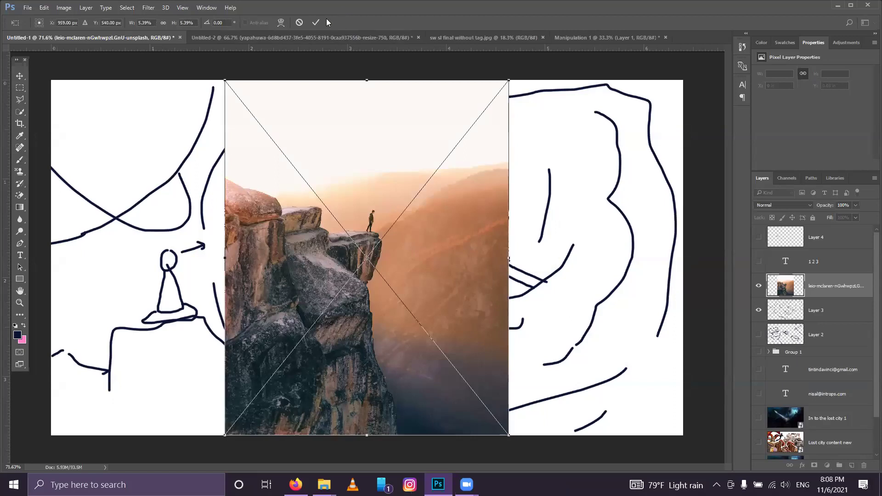
# Step: Commit the placed cliff photo and close Manipulation 1 without saving
pyautogui.click(318, 23)
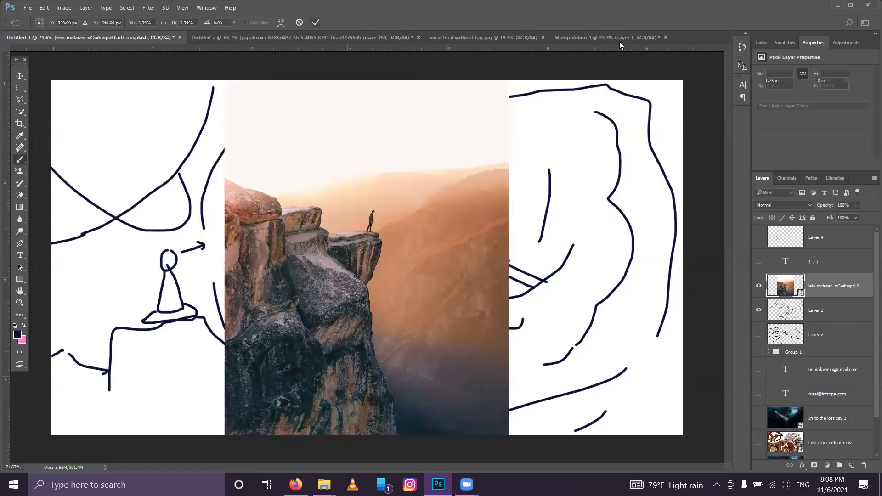
pyautogui.click(633, 37)
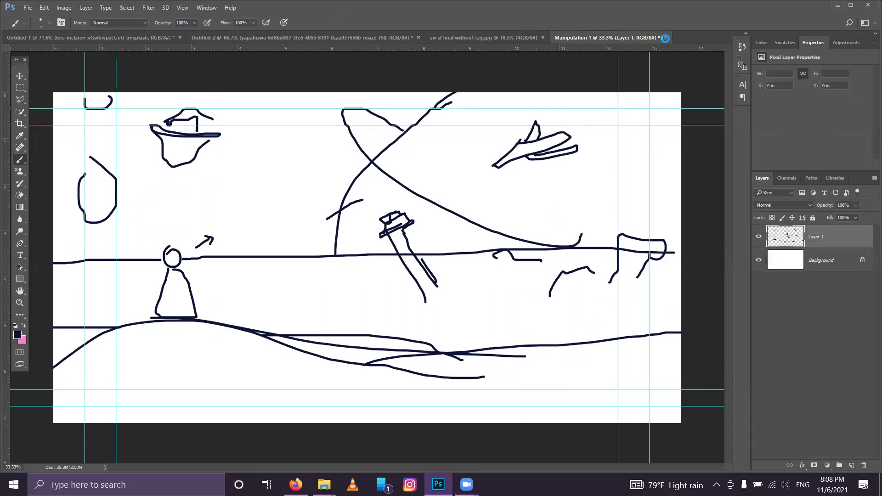
pyautogui.click(665, 38)
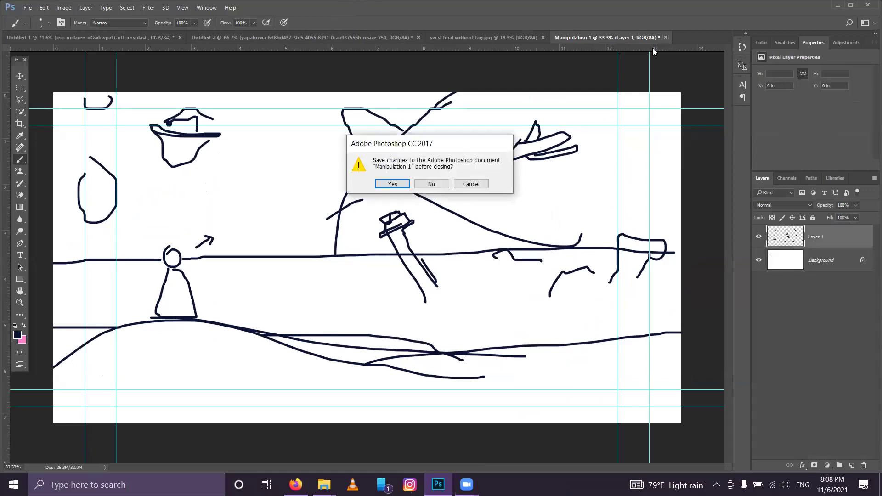
pyautogui.click(436, 183)
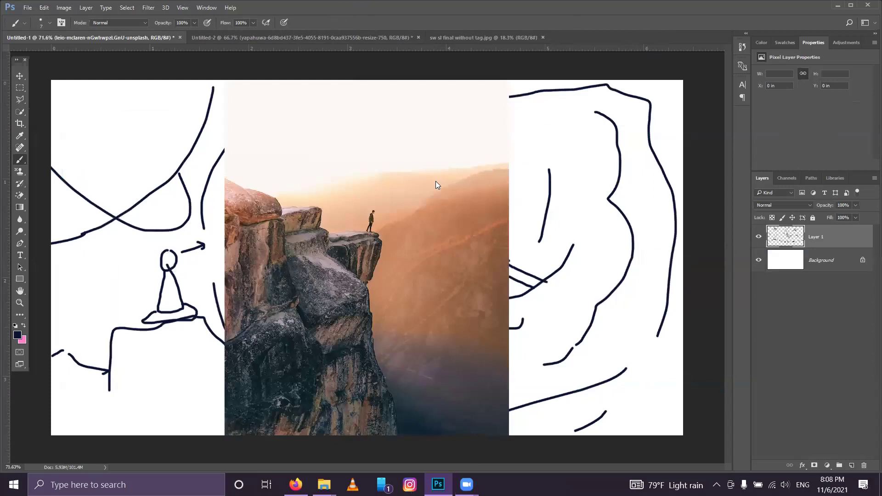
# Step: Close sw sl final without tag.jpg, then try moving the cliff layer below Layer 3 and undo
pyautogui.click(543, 37)
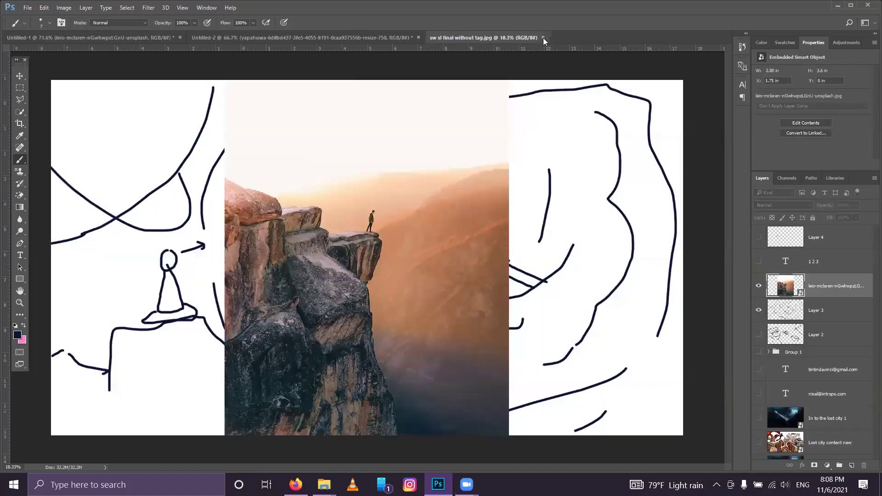
pyautogui.click(543, 37)
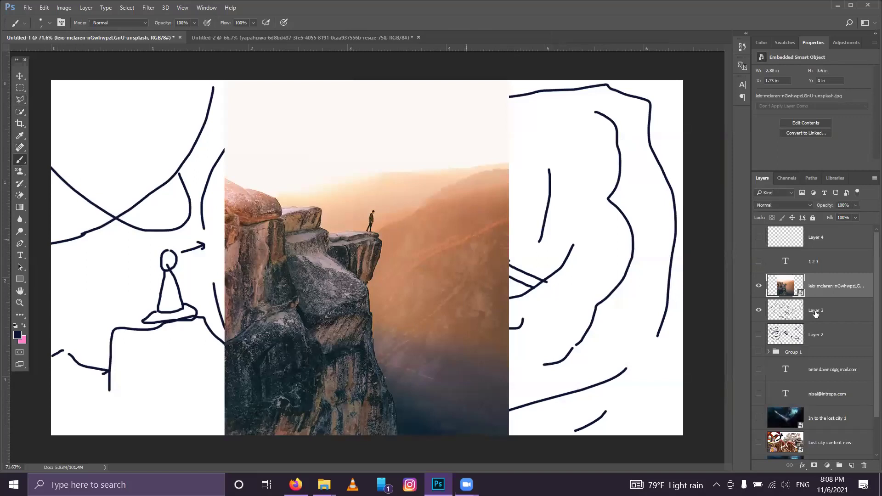
pyautogui.moveTo(797, 292); pyautogui.dragTo(794, 314)
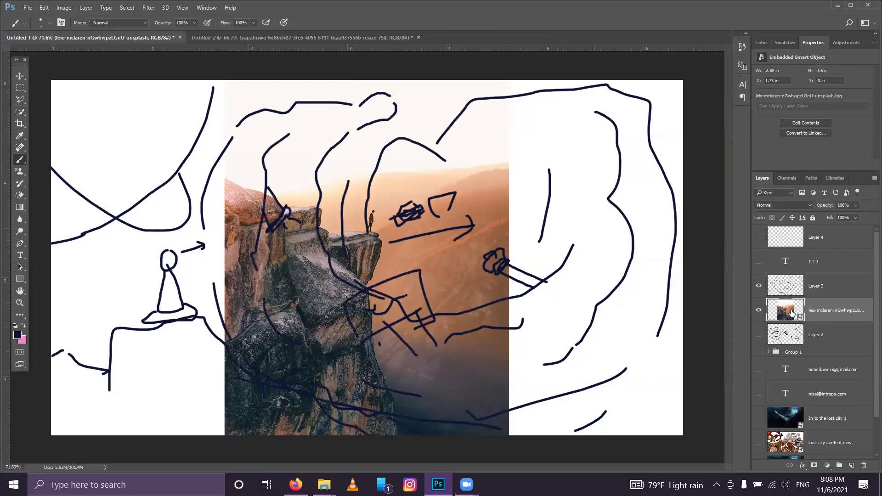
pyautogui.hotkey('ctrl', 'z')
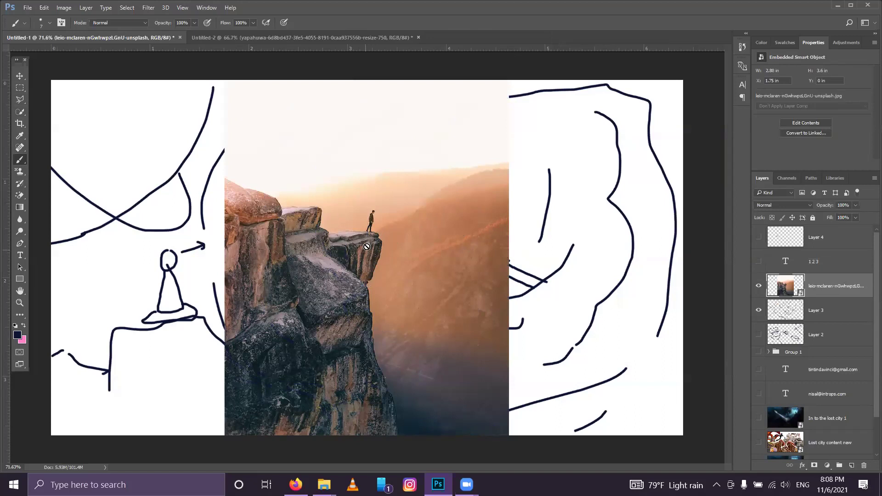
# Step: Quick-select the cliff rocks, copy them to a new layer, and hide the original photo
pyautogui.click(19, 112)
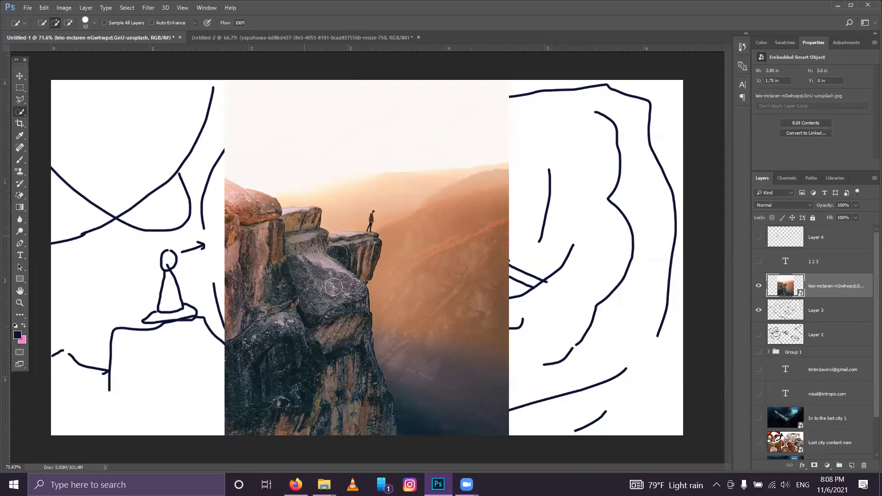
pyautogui.click(334, 287)
pyautogui.moveTo(336, 282); pyautogui.dragTo(361, 253)
pyautogui.moveTo(355, 406)
pyautogui.mouseDown()
pyautogui.moveTo(392, 434)
pyautogui.moveTo(325, 271)
pyautogui.moveTo(337, 239)
pyautogui.moveTo(356, 236)
pyautogui.mouseUp()
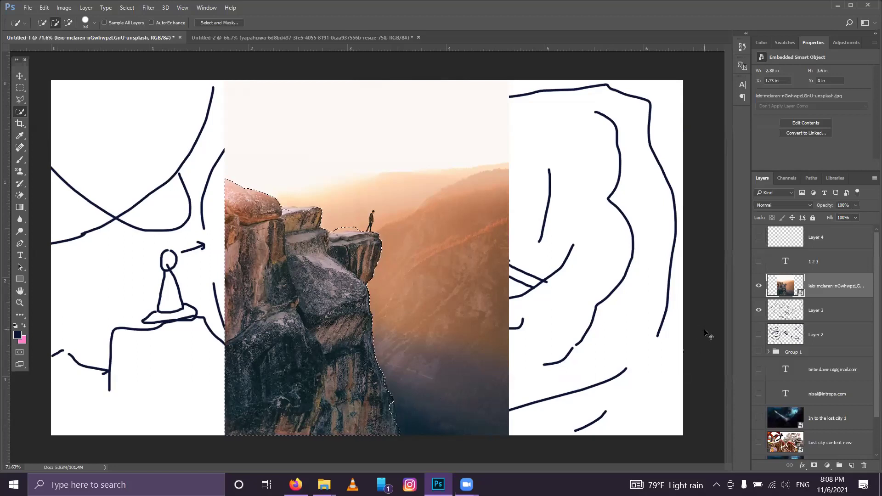
pyautogui.hotkey('ctrl', 'j')
pyautogui.click(758, 311)
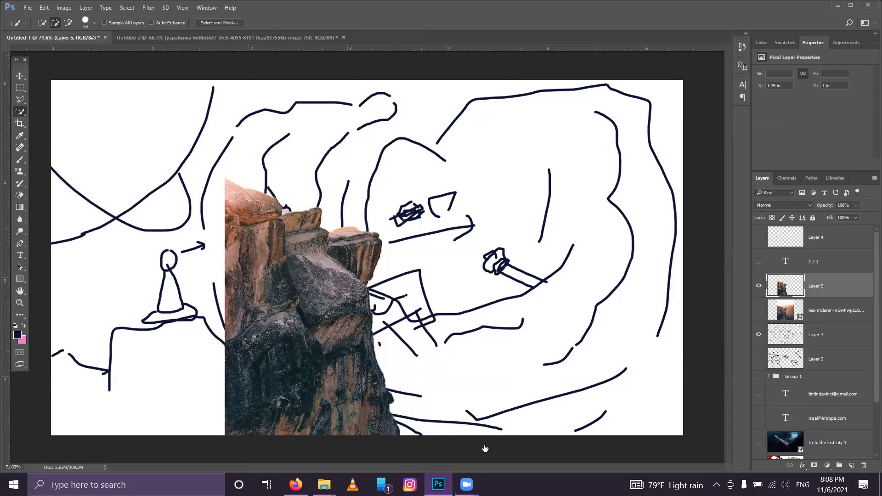
# Step: Rotate the cut-out cliff about -71°, enlarge it, and set it along the bottom-left
pyautogui.hotkey('ctrl', 't')
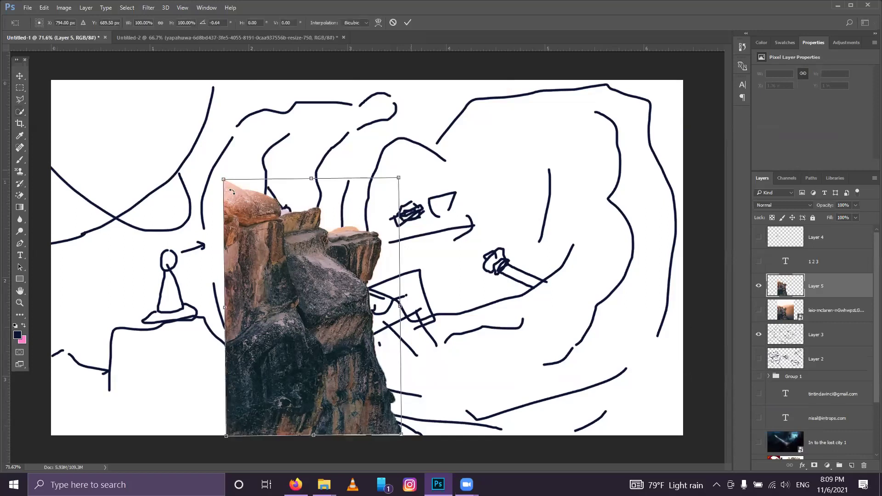
pyautogui.moveTo(411, 178); pyautogui.dragTo(251, 190)
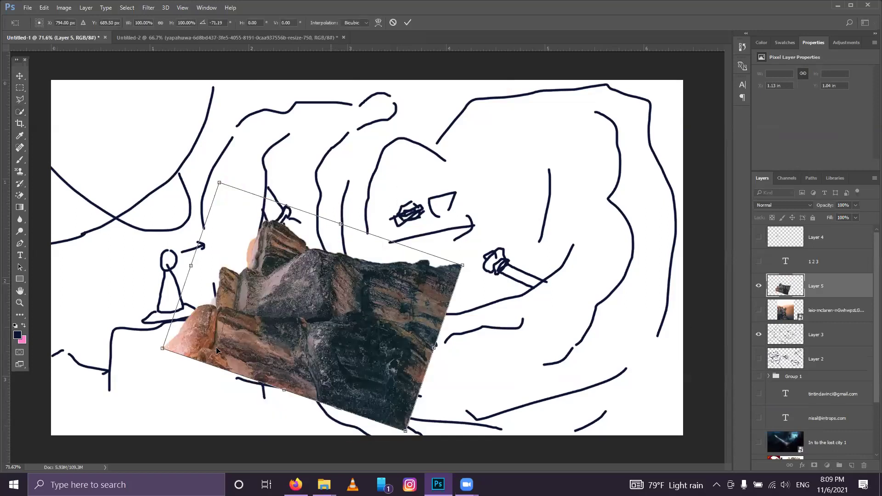
pyautogui.moveTo(216, 347); pyautogui.dragTo(69, 418)
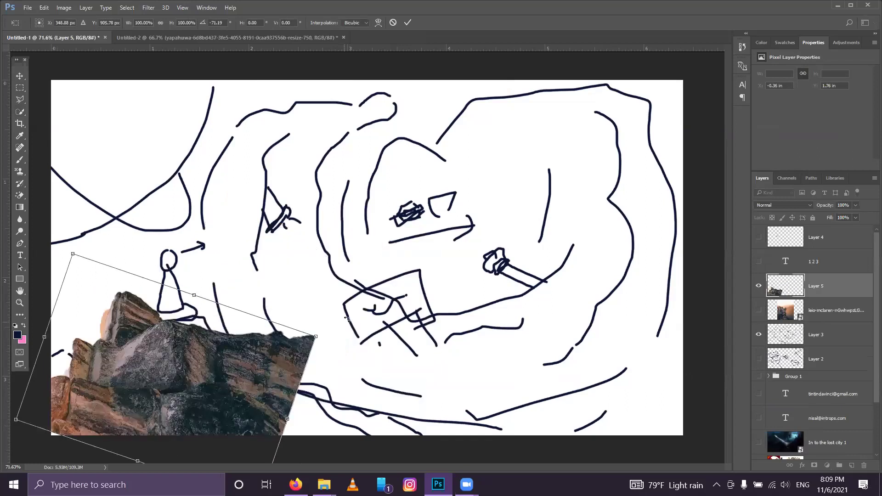
pyautogui.moveTo(508, 361); pyautogui.dragTo(528, 275)
pyautogui.moveTo(376, 360); pyautogui.dragTo(446, 351)
pyautogui.press('w')
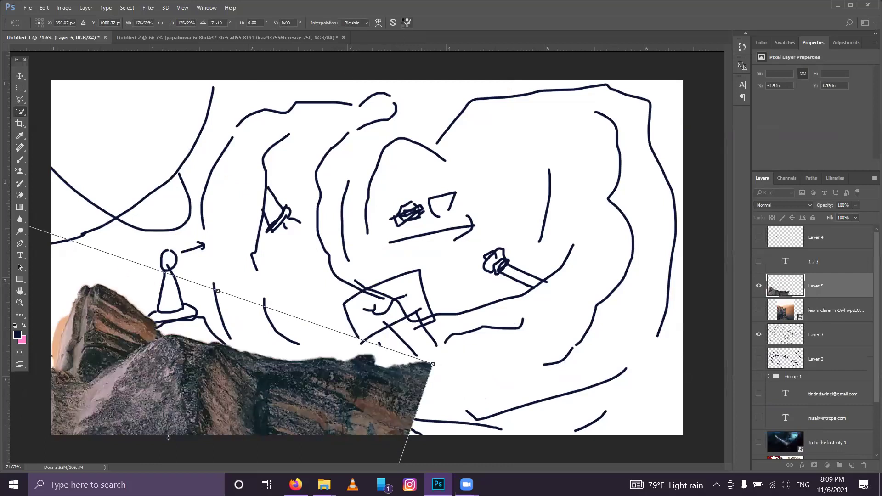
pyautogui.click(19, 76)
pyautogui.moveTo(179, 353); pyautogui.dragTo(155, 351)
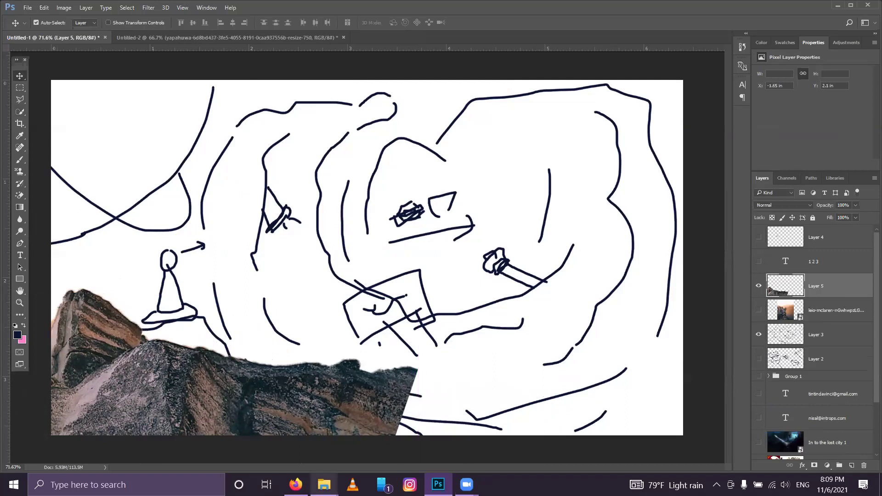
pyautogui.moveTo(324, 484)
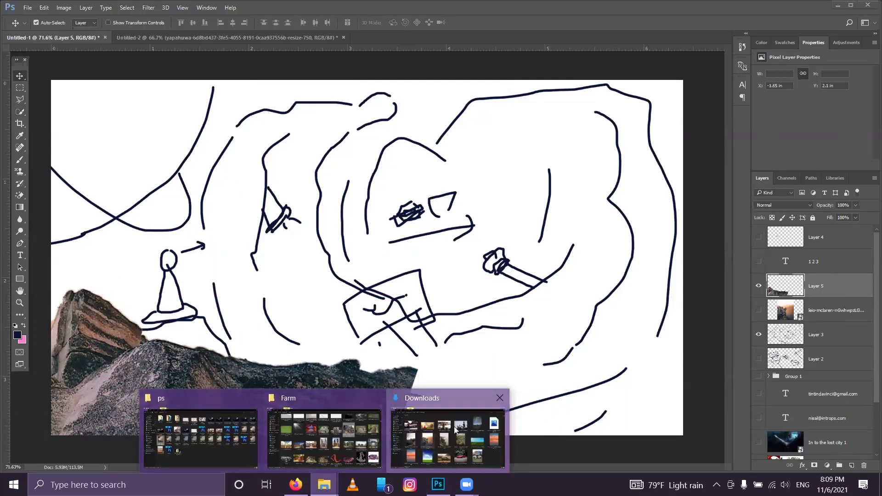
# Step: Place the rock-ledge canyon photo from Downloads into the composite
pyautogui.click(457, 432)
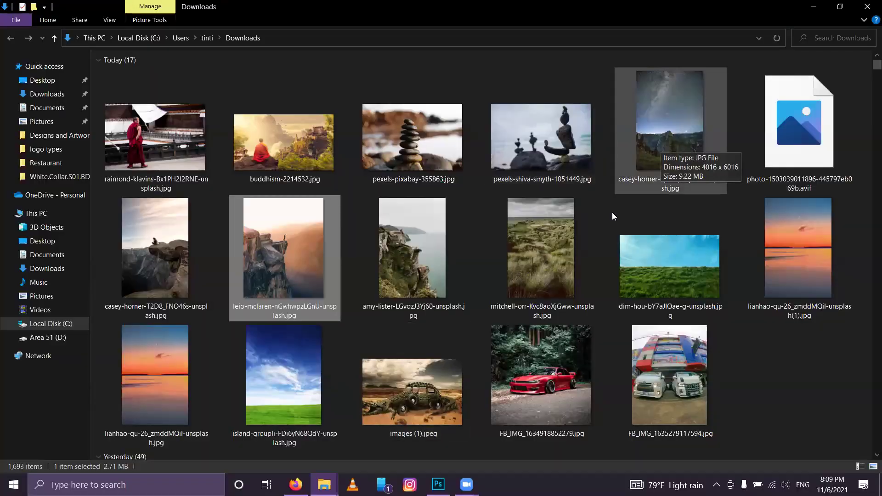
pyautogui.moveTo(189, 245); pyautogui.dragTo(295, 277)
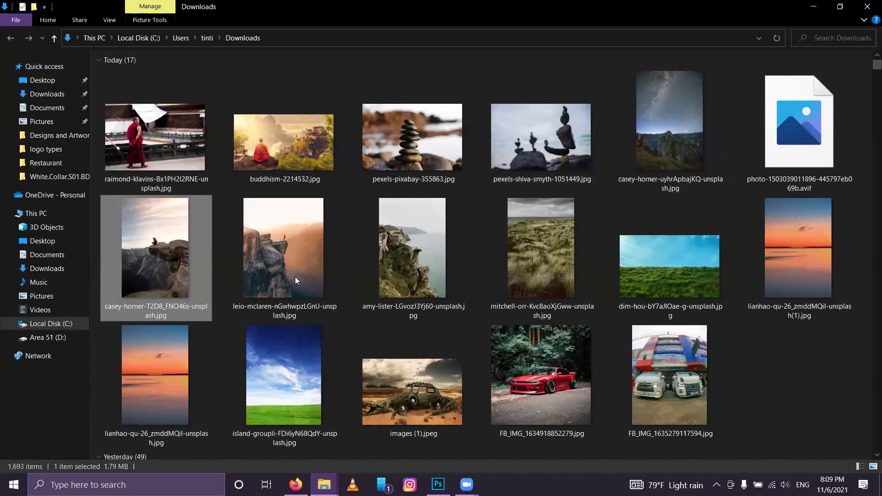
pyautogui.click(438, 485)
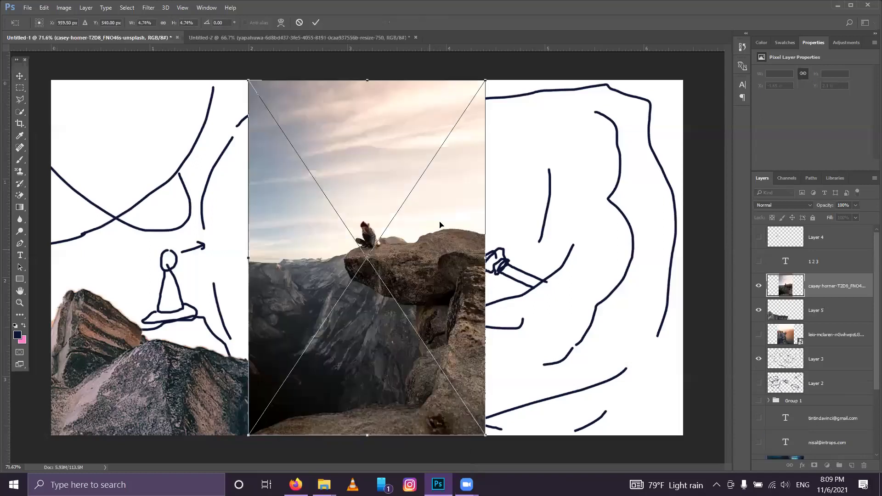
pyautogui.click(316, 22)
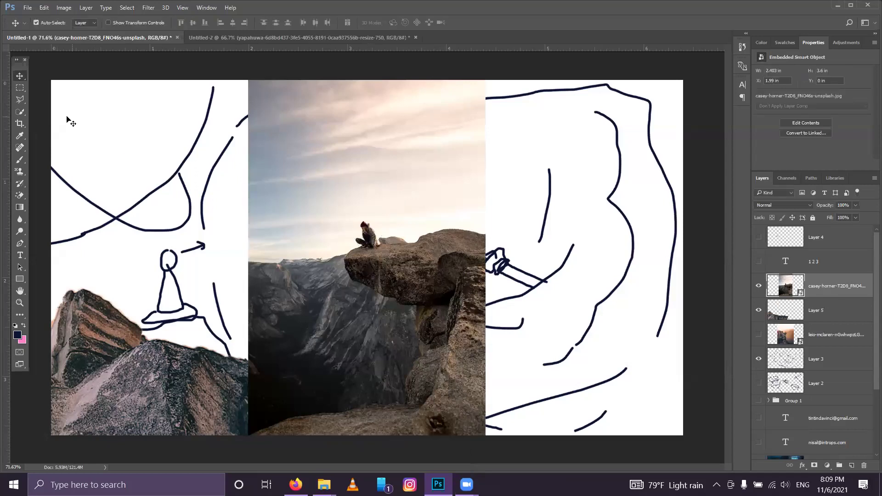
# Step: Start a Quick Selection over the rock ledge and down the rock
pyautogui.click(19, 112)
pyautogui.moveTo(378, 262); pyautogui.dragTo(466, 266)
pyautogui.moveTo(480, 337)
pyautogui.mouseDown()
pyautogui.moveTo(466, 395)
pyautogui.moveTo(454, 407)
pyautogui.moveTo(301, 434)
pyautogui.moveTo(333, 395)
pyautogui.mouseUp()
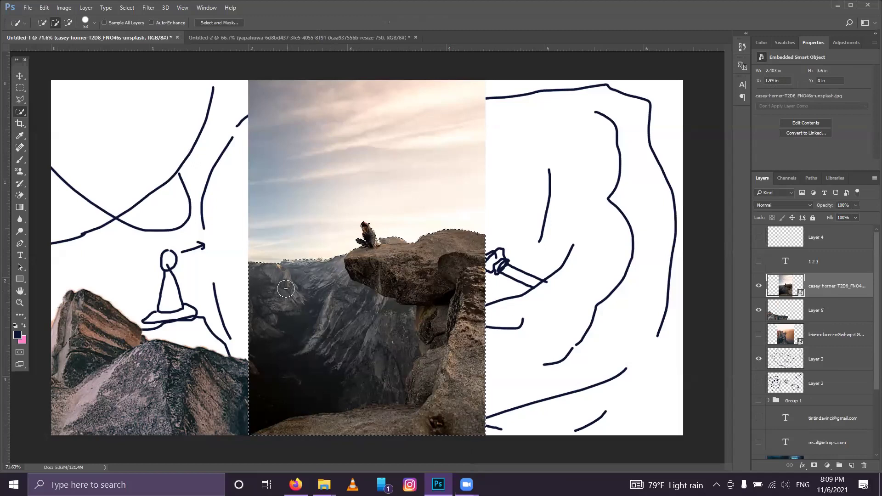
# Step: Subtract the canyon from the selection, copy the rock to a new layer, and hide the photo
pyautogui.moveTo(304, 296)
pyautogui.mouseDown()
pyautogui.moveTo(342, 337)
pyautogui.moveTo(392, 327)
pyautogui.mouseUp()
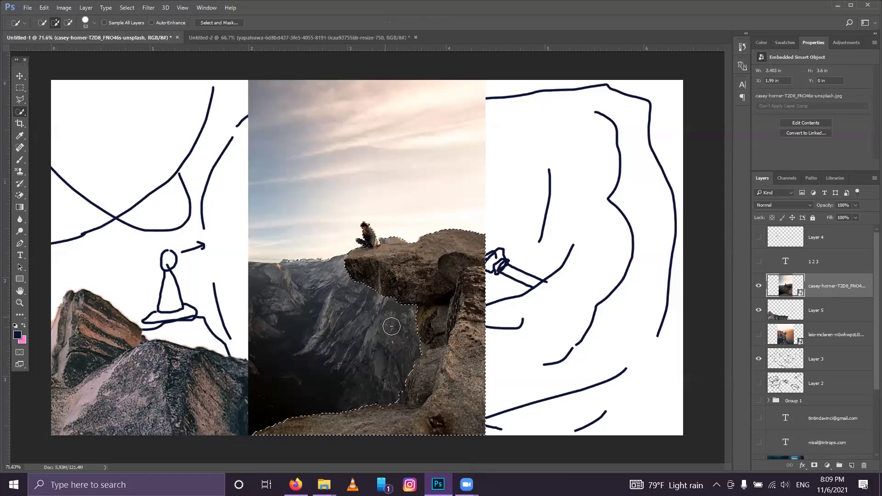
pyautogui.hotkey('ctrl', 'j')
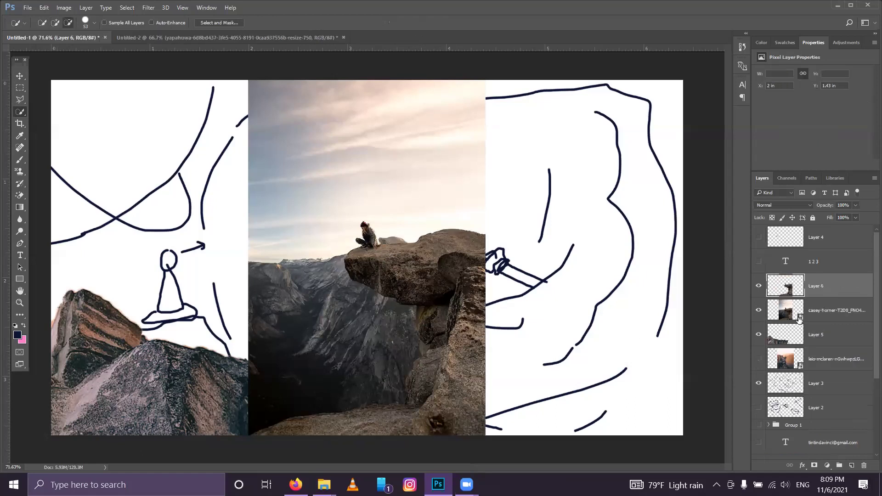
pyautogui.click(761, 311)
# Step: Rotate the cut-out rock about 66°, enlarge it, and place it at the lower right
pyautogui.hotkey('ctrl', 't')
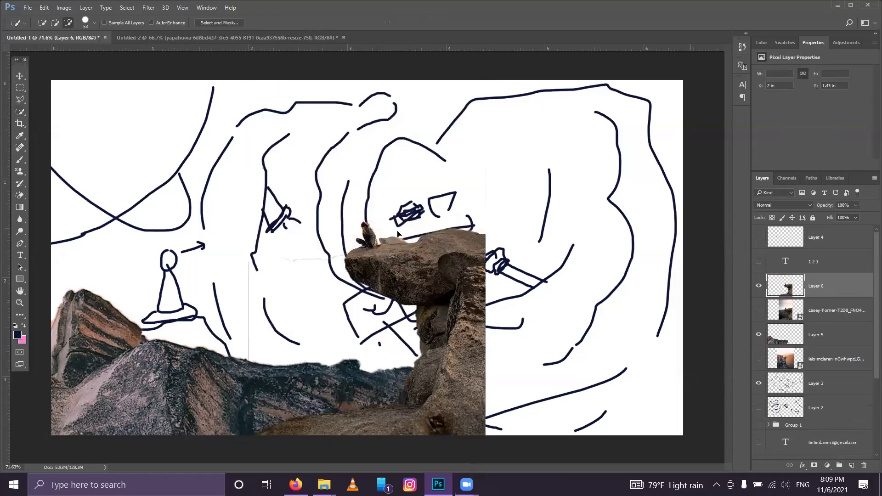
pyautogui.moveTo(475, 312); pyautogui.dragTo(630, 442)
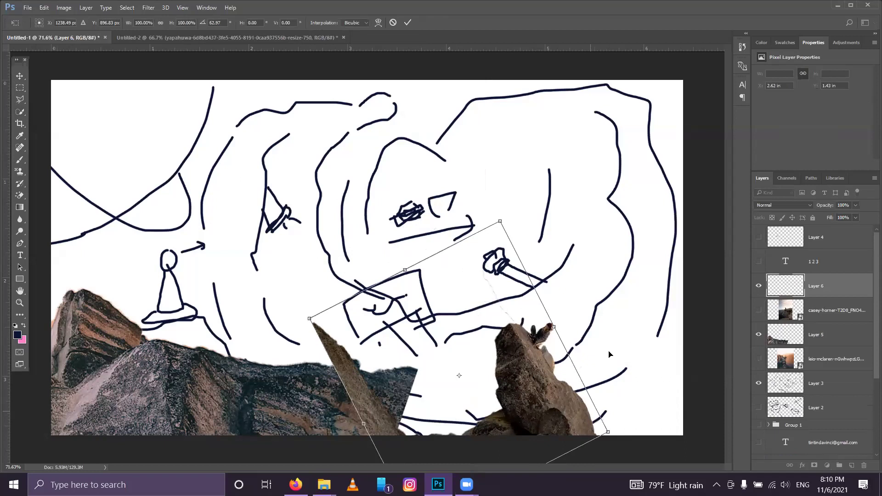
pyautogui.moveTo(612, 335); pyautogui.dragTo(743, 422)
pyautogui.moveTo(595, 109); pyautogui.dragTo(607, 112)
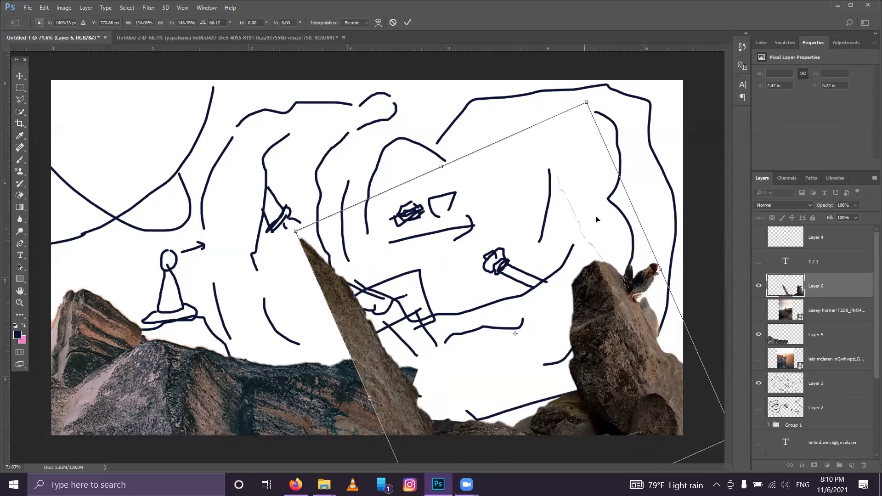
pyautogui.moveTo(591, 218); pyautogui.dragTo(600, 250)
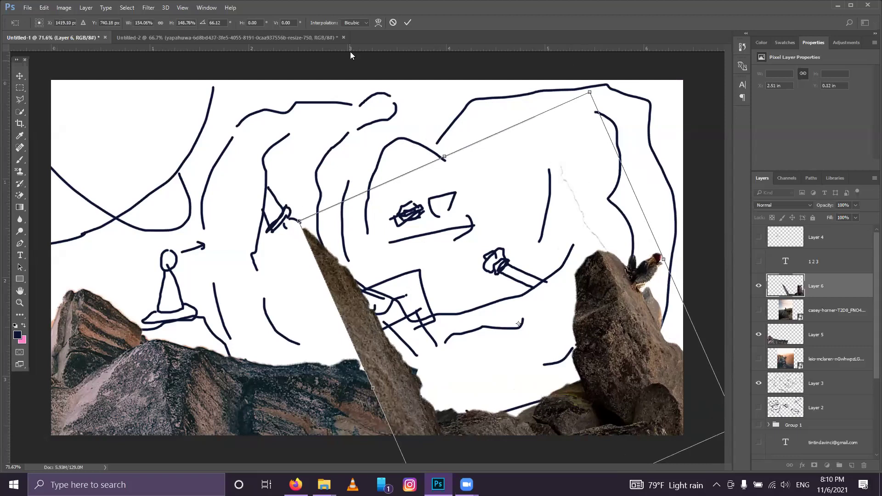
pyautogui.click(406, 23)
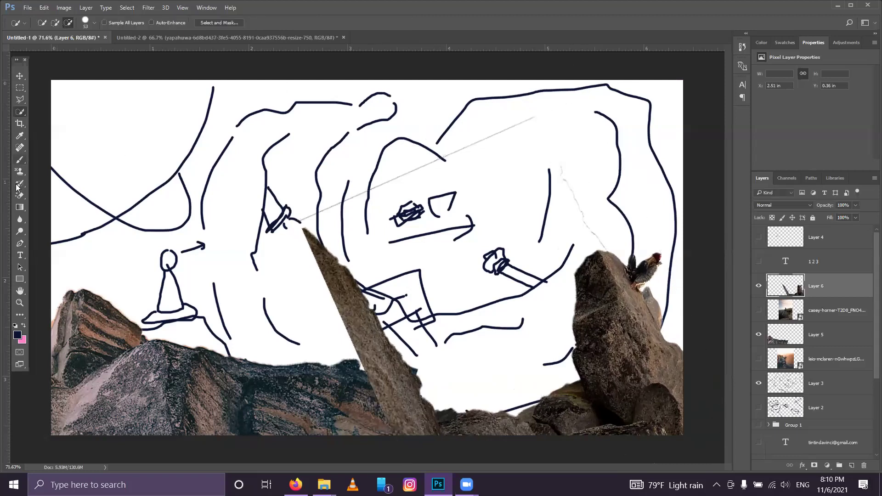
# Step: Erase the sitting figure, the leaning rock spike and stray lines on Layer 6
pyautogui.rightClick(20, 198)
pyautogui.click(50, 196)
pyautogui.moveTo(305, 246); pyautogui.dragTo(323, 255)
pyautogui.moveTo(352, 331)
pyautogui.mouseDown()
pyautogui.moveTo(346, 265)
pyautogui.moveTo(380, 322)
pyautogui.moveTo(327, 265)
pyautogui.moveTo(470, 170)
pyautogui.moveTo(563, 147)
pyautogui.moveTo(616, 223)
pyautogui.moveTo(638, 213)
pyautogui.moveTo(664, 266)
pyautogui.moveTo(657, 268)
pyautogui.moveTo(675, 289)
pyautogui.moveTo(648, 241)
pyautogui.mouseUp()
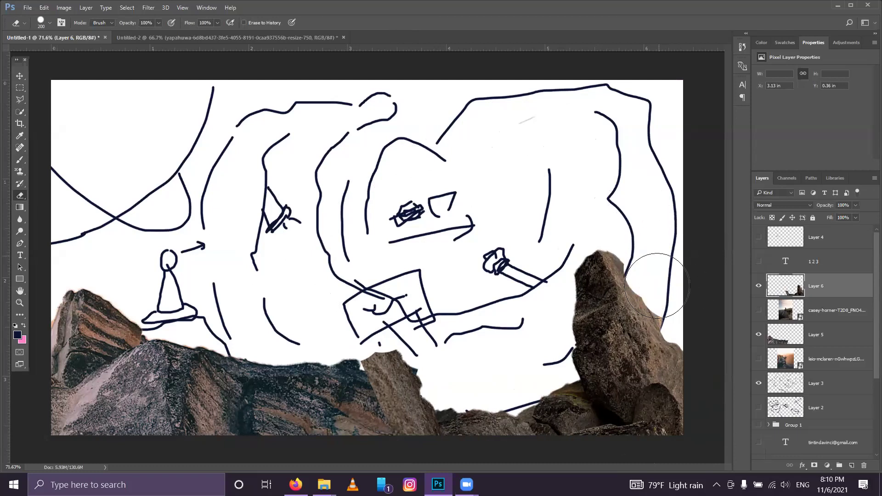
pyautogui.moveTo(393, 340); pyautogui.dragTo(344, 341)
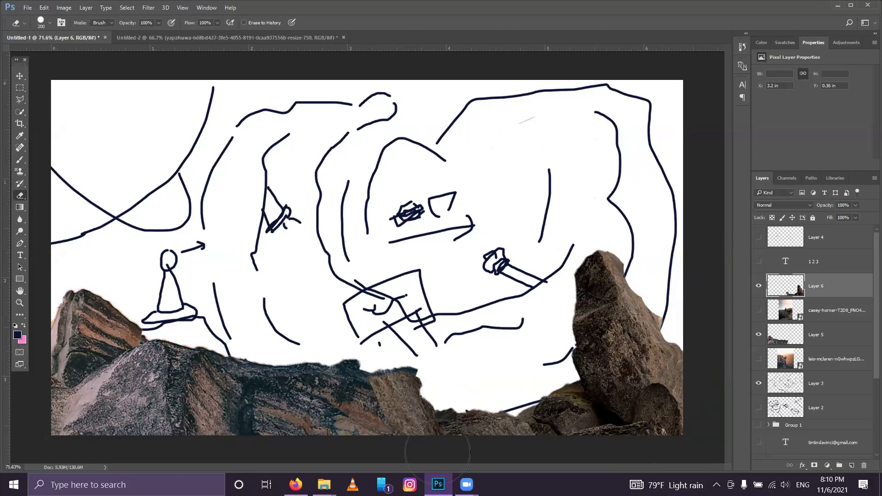
pyautogui.moveTo(324, 485)
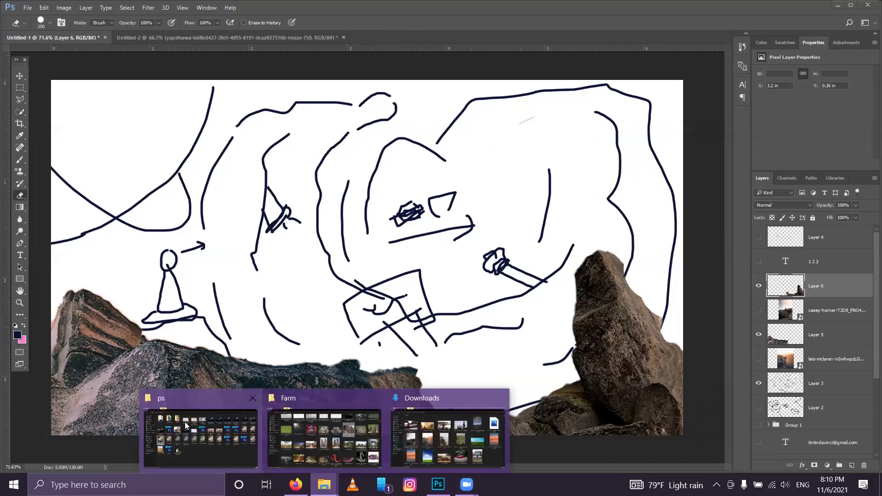
pyautogui.click(450, 434)
# Step: Place the starry-night mountain photo from Downloads into the composite
pyautogui.click(453, 269)
pyautogui.moveTo(664, 120); pyautogui.dragTo(439, 485)
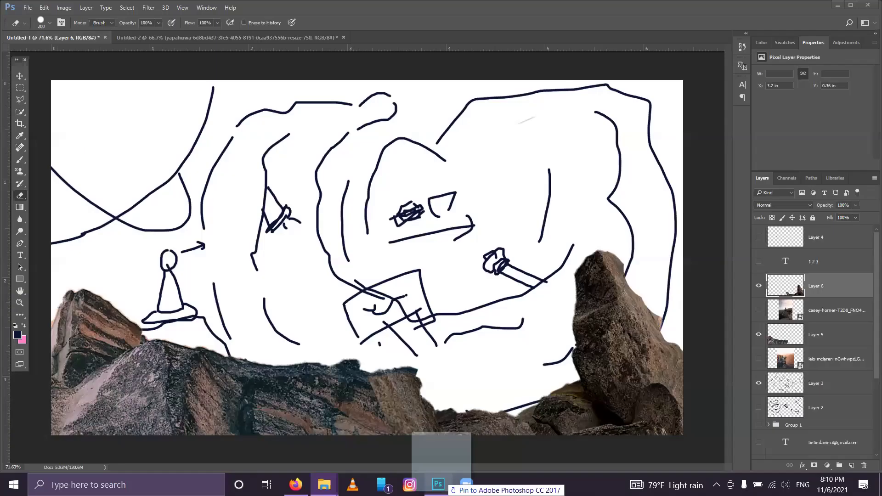
pyautogui.moveTo(474, 228); pyautogui.dragTo(460, 195)
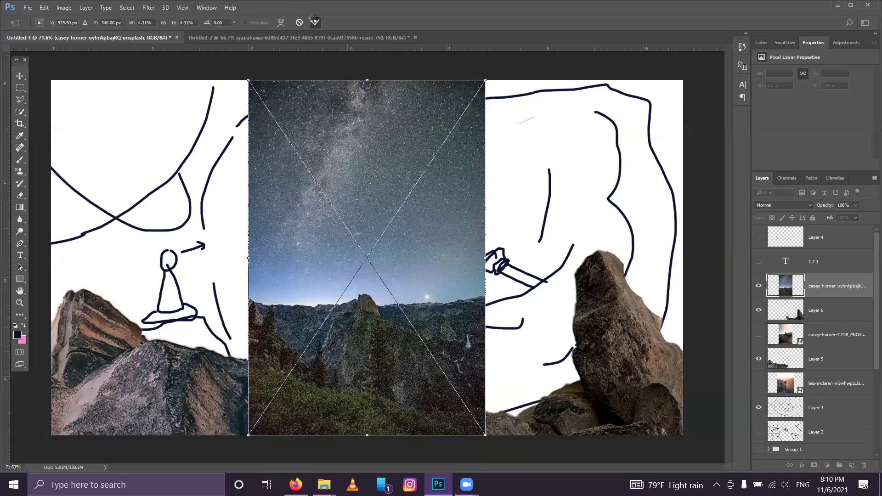
pyautogui.click(315, 23)
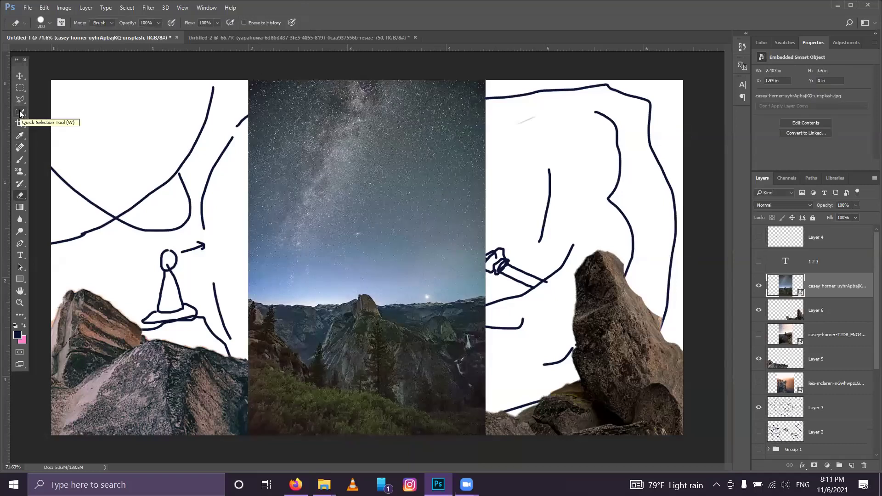
# Step: Try a Quick Selection of the landscape below the skyline, then deselect it
pyautogui.click(20, 112)
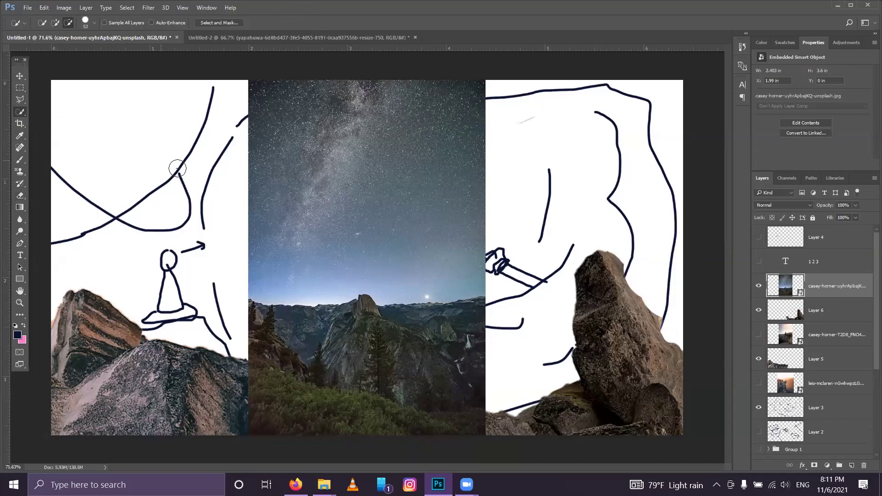
pyautogui.click(252, 377)
pyautogui.click(419, 423)
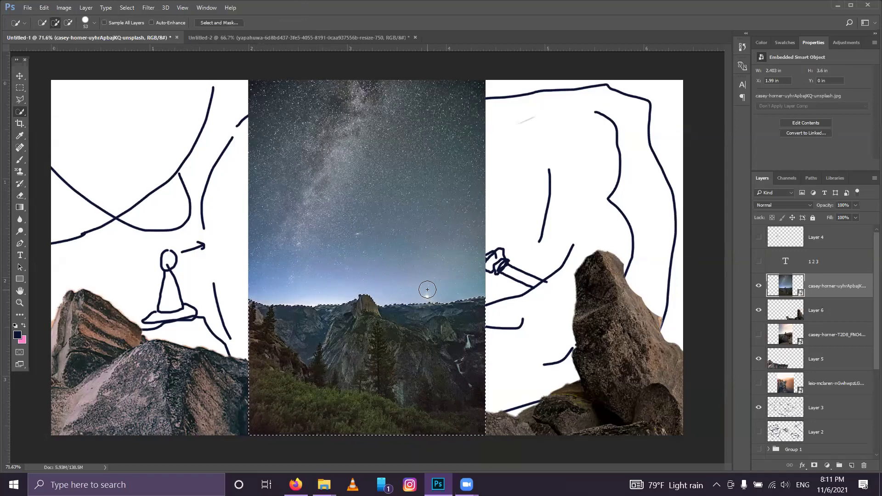
pyautogui.moveTo(443, 286)
pyautogui.mouseDown()
pyautogui.moveTo(460, 356)
pyautogui.moveTo(442, 310)
pyautogui.mouseUp()
pyautogui.hotkey('ctrl', 'd')
# Step: Select the lower trees minus the upper-left slope, copy them to Layer 7, and hide the photo
pyautogui.click(373, 403)
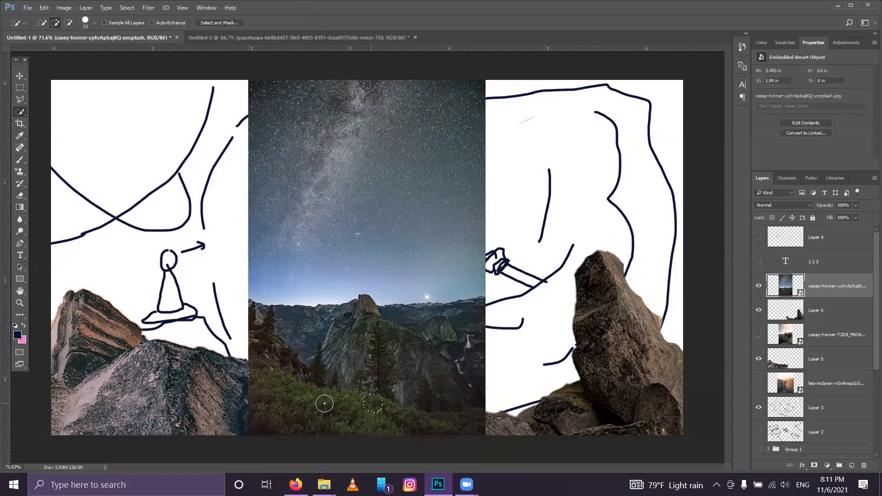
pyautogui.moveTo(279, 397)
pyautogui.mouseDown()
pyautogui.moveTo(398, 419)
pyautogui.moveTo(366, 408)
pyautogui.moveTo(433, 431)
pyautogui.moveTo(477, 426)
pyautogui.mouseUp()
pyautogui.press('alt')
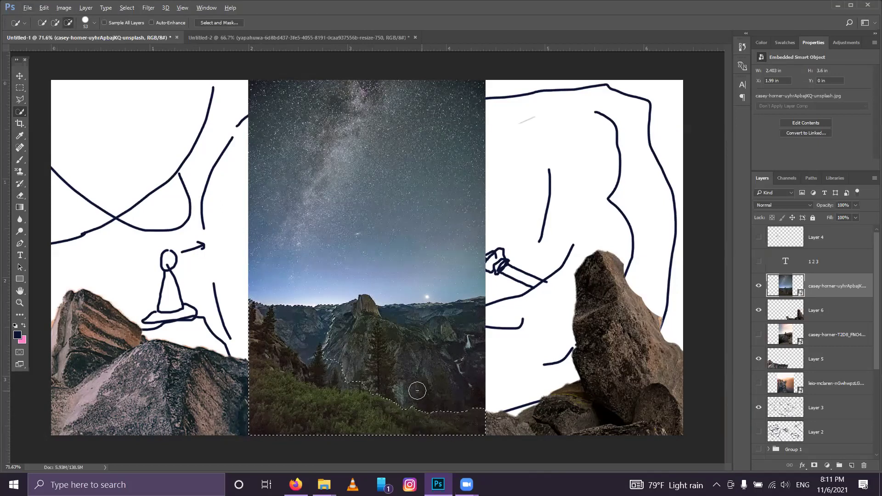
pyautogui.moveTo(317, 360)
pyautogui.mouseDown()
pyautogui.moveTo(259, 312)
pyautogui.moveTo(278, 343)
pyautogui.moveTo(253, 339)
pyautogui.moveTo(278, 352)
pyautogui.mouseUp()
pyautogui.hotkey('ctrl', 'j')
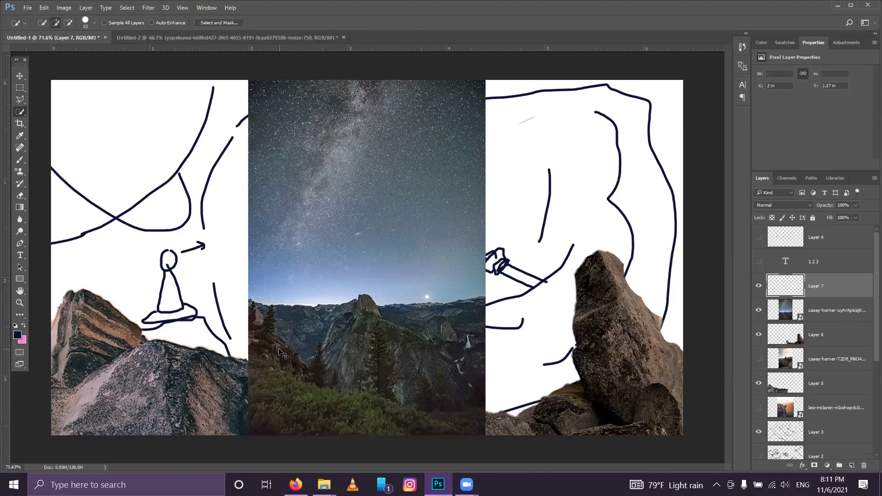
pyautogui.click(767, 310)
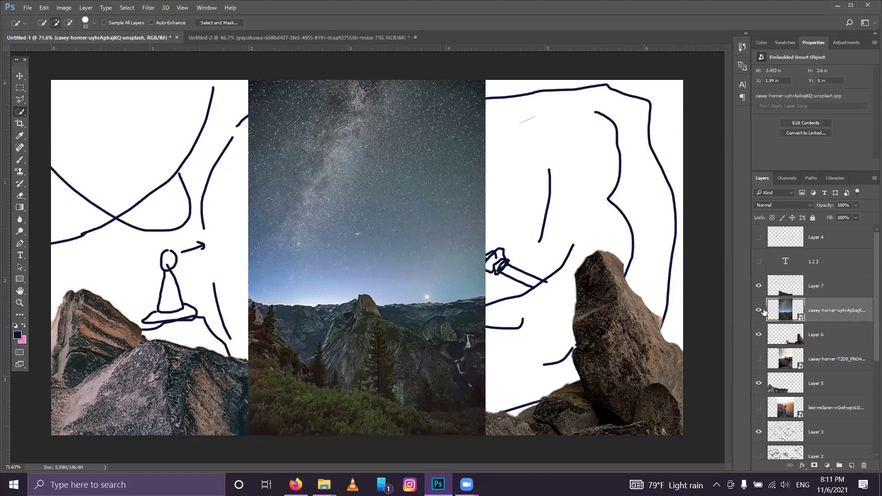
pyautogui.click(759, 310)
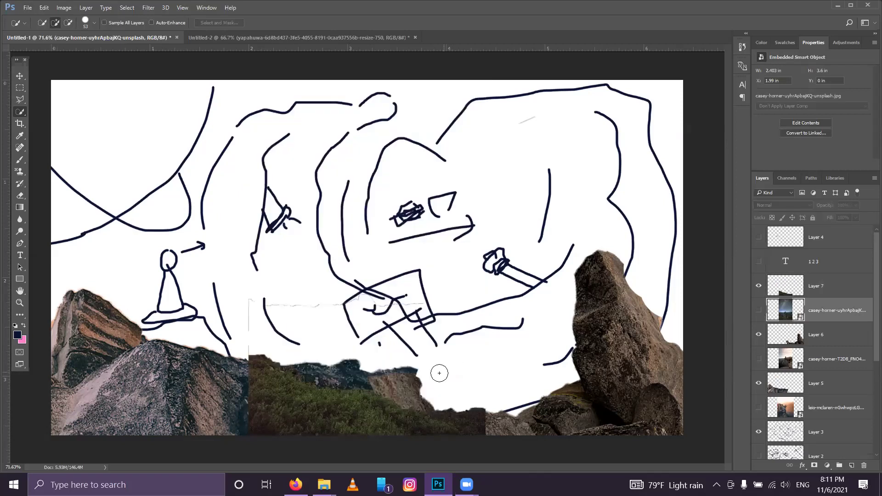
# Step: Move the grass strip onto the left rocks, enlarge it about 149%, and rotate it 9° clockwise
pyautogui.click(20, 78)
pyautogui.moveTo(267, 386); pyautogui.dragTo(75, 373)
pyautogui.hotkey('ctrl', 't')
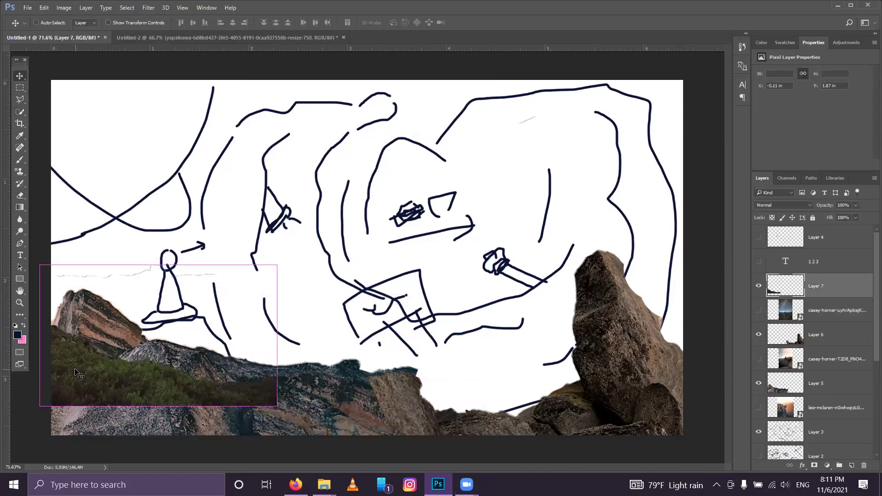
pyautogui.moveTo(398, 450); pyautogui.dragTo(396, 452)
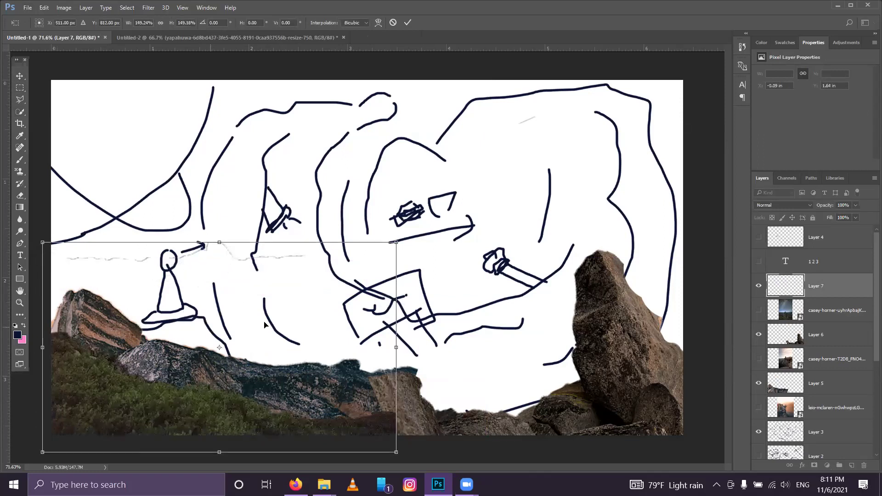
pyautogui.moveTo(460, 238); pyautogui.dragTo(462, 276)
# Step: Enlarge and tilt the foliage further so it spans the bottom edge to the boulder
pyautogui.moveTo(5, 448); pyautogui.dragTo(18, 437)
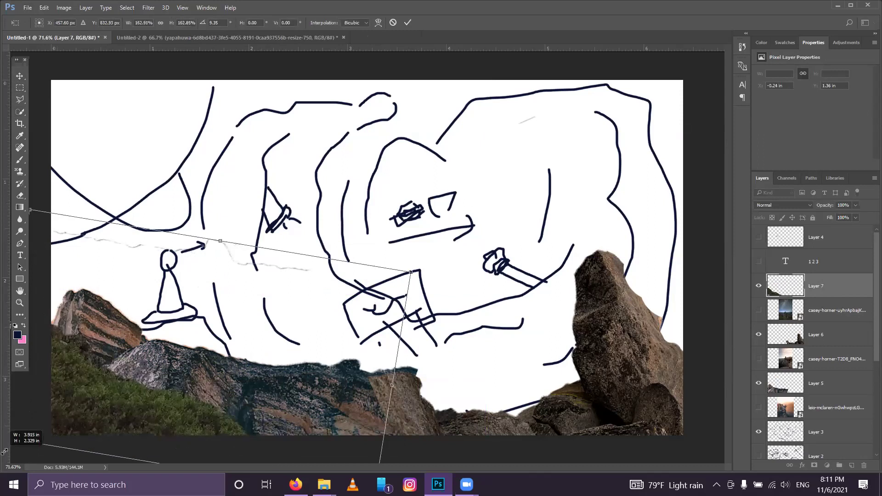
pyautogui.moveTo(137, 426); pyautogui.dragTo(119, 401)
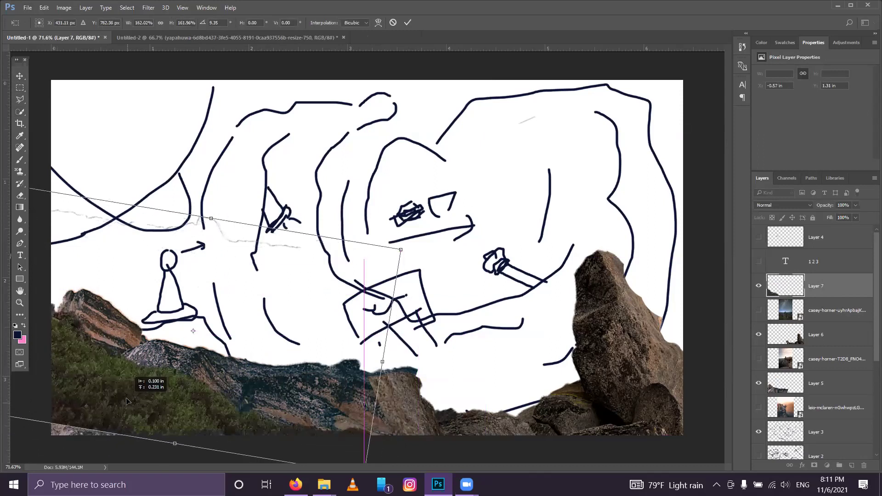
pyautogui.scroll(-2, 112, 391)
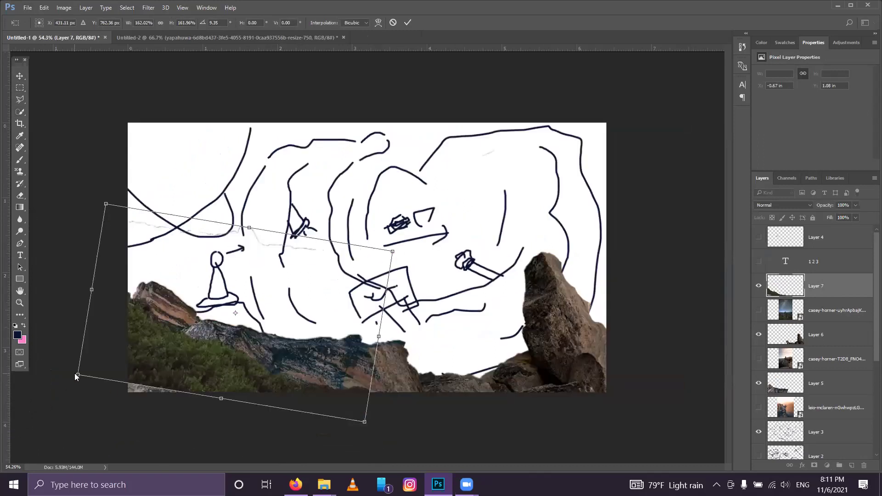
pyautogui.moveTo(77, 374); pyautogui.dragTo(49, 393)
pyautogui.moveTo(184, 378); pyautogui.dragTo(198, 377)
pyautogui.moveTo(453, 270); pyautogui.dragTo(457, 249)
pyautogui.moveTo(408, 229); pyautogui.dragTo(449, 213)
pyautogui.moveTo(317, 286); pyautogui.dragTo(334, 287)
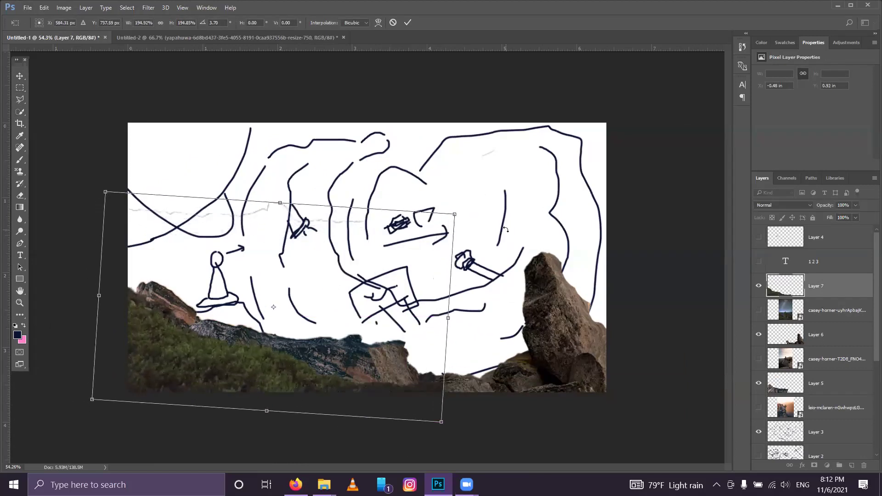
pyautogui.moveTo(462, 208); pyautogui.dragTo(463, 202)
pyautogui.moveTo(466, 206); pyautogui.dragTo(470, 214)
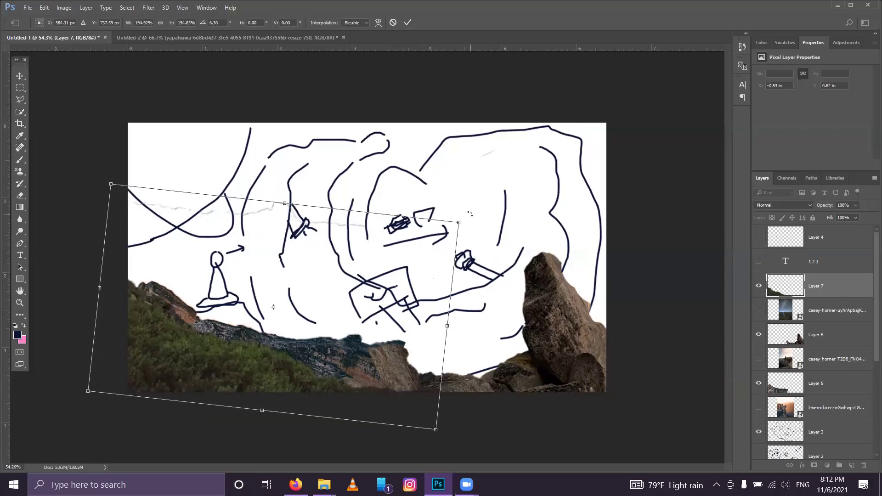
pyautogui.click(410, 20)
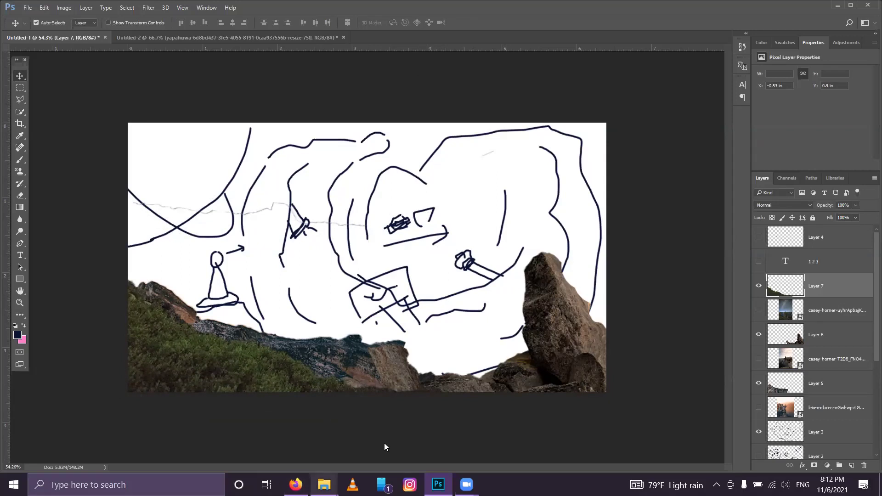
pyautogui.moveTo(324, 485)
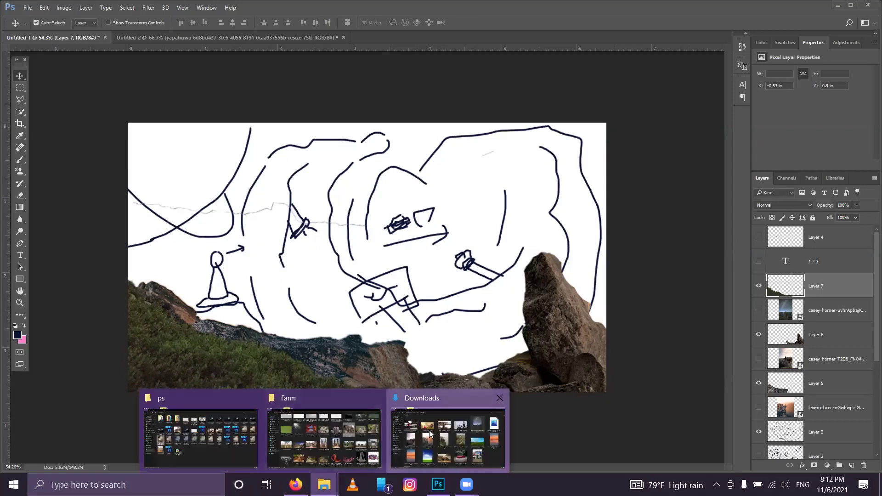
# Step: Drag pexels-shiva-smyth-1051449.jpg from the Downloads folder onto the middle of the Photoshop canvas
pyautogui.click(448, 432)
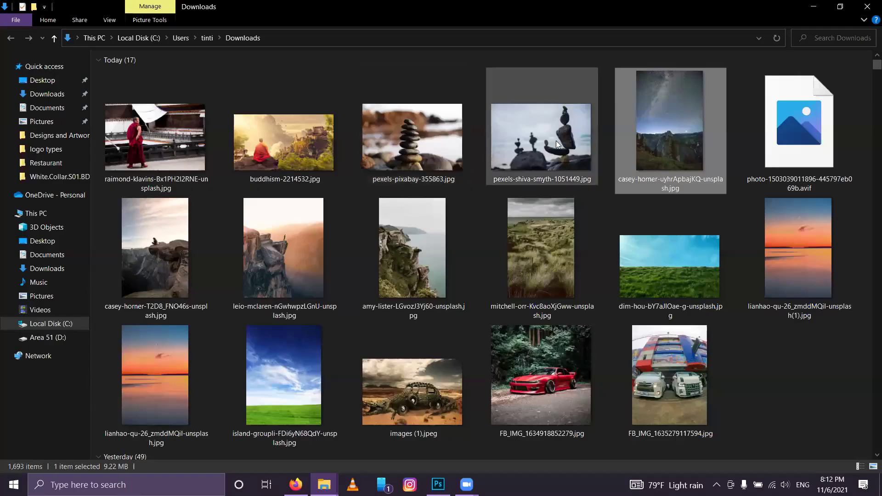
pyautogui.moveTo(559, 113); pyautogui.dragTo(395, 411)
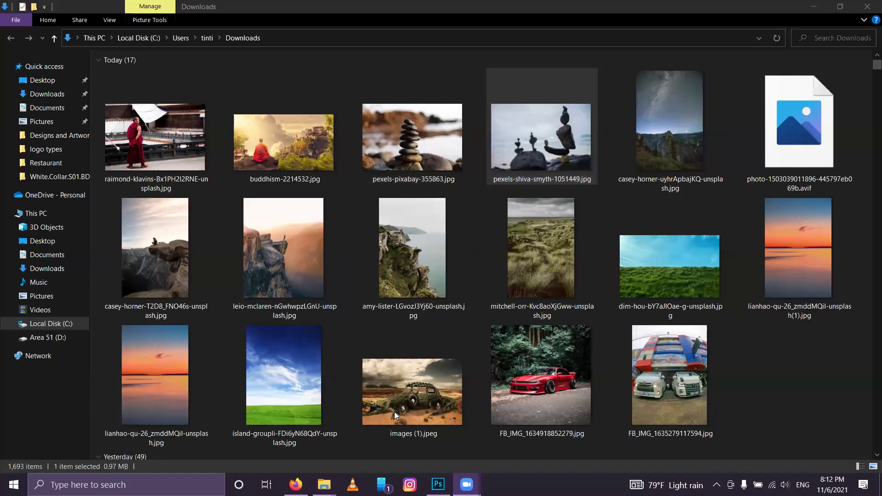
pyautogui.click(569, 112)
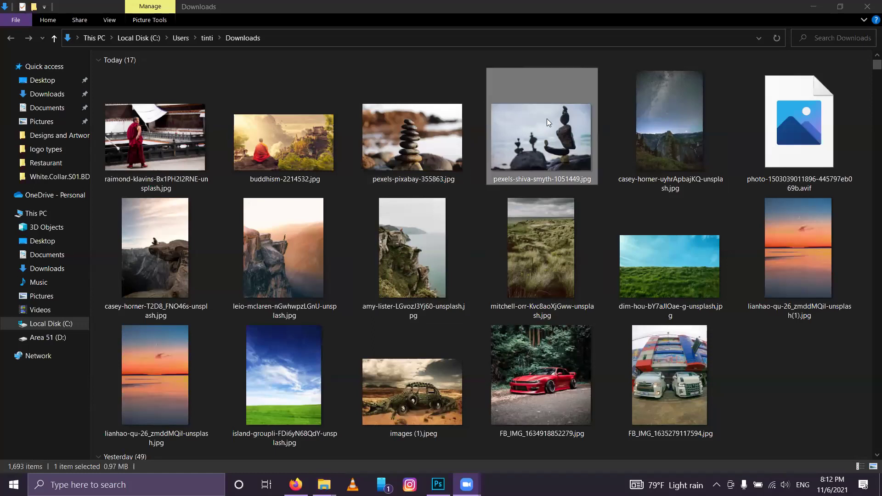
pyautogui.moveTo(547, 119); pyautogui.dragTo(465, 367)
pyautogui.click(542, 257)
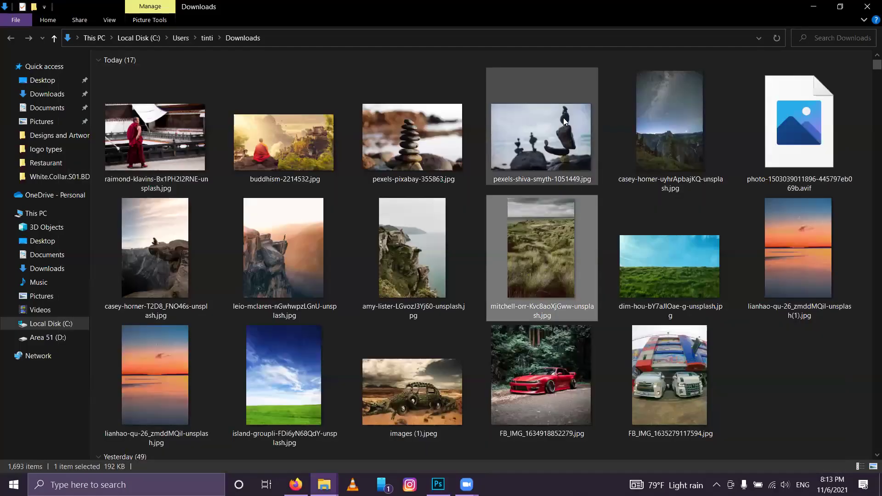
pyautogui.click(564, 120)
pyautogui.moveTo(451, 466); pyautogui.dragTo(314, 308)
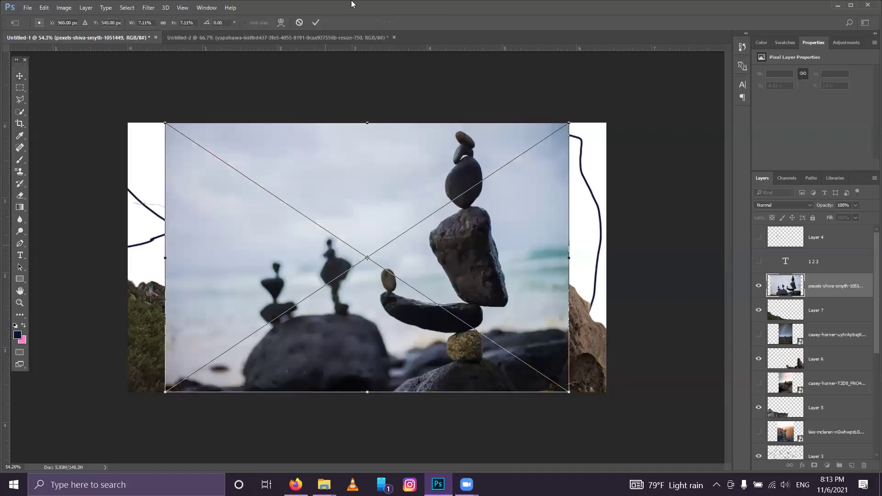
# Step: Commit the stones photo, cut the tall stone stack onto a new layer, and hide the original photo
pyautogui.click(317, 21)
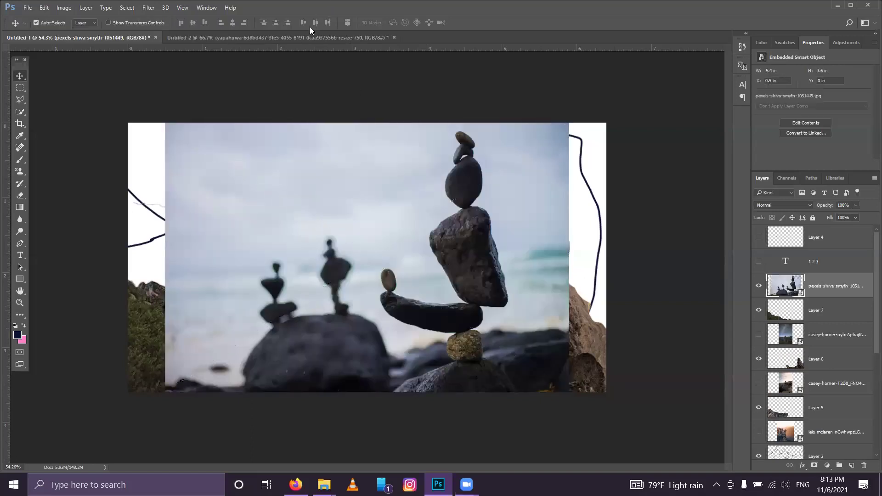
pyautogui.click(21, 113)
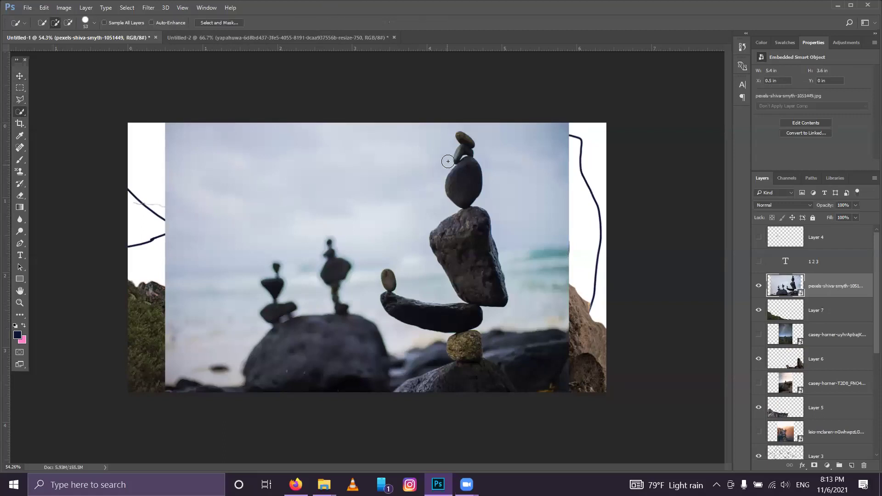
pyautogui.moveTo(470, 141)
pyautogui.mouseDown()
pyautogui.moveTo(476, 287)
pyautogui.moveTo(457, 315)
pyautogui.moveTo(396, 307)
pyautogui.moveTo(460, 327)
pyautogui.moveTo(473, 340)
pyautogui.moveTo(466, 370)
pyautogui.moveTo(401, 388)
pyautogui.mouseUp()
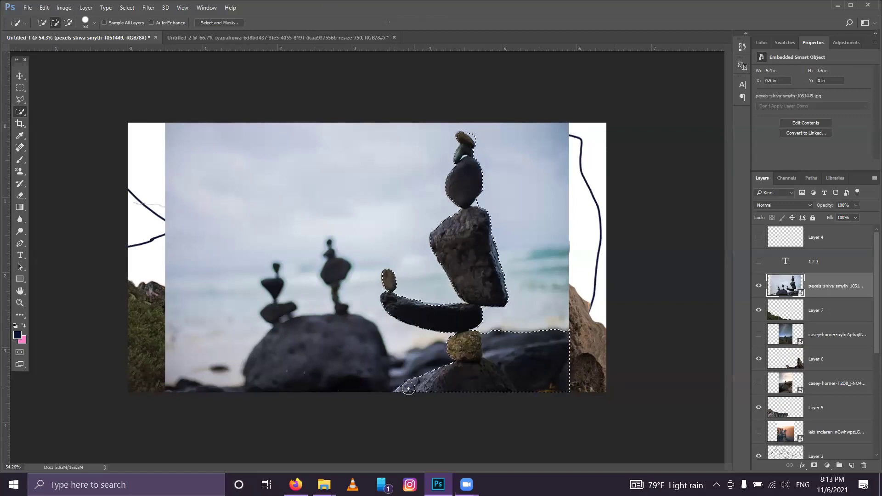
pyautogui.keyDown('alt'); pyautogui.moveTo(496, 329); pyautogui.dragTo(530, 360); pyautogui.keyUp('alt')
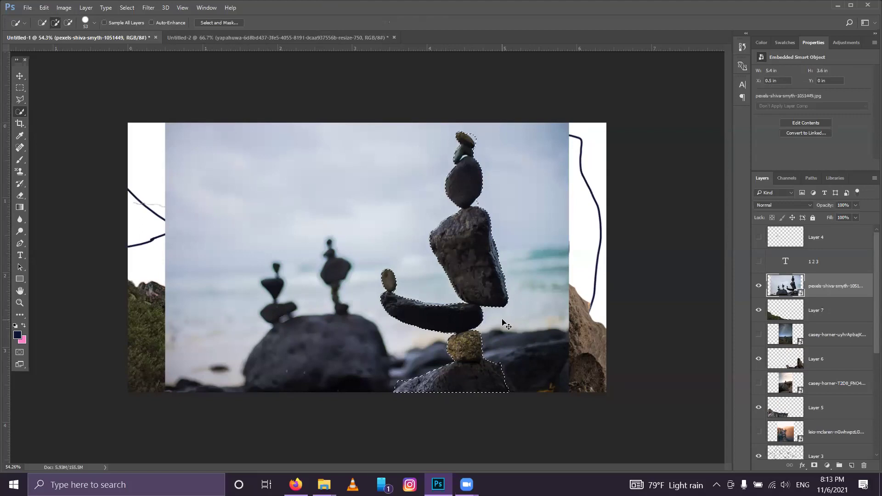
pyautogui.hotkey('ctrl', 'j')
pyautogui.click(759, 311)
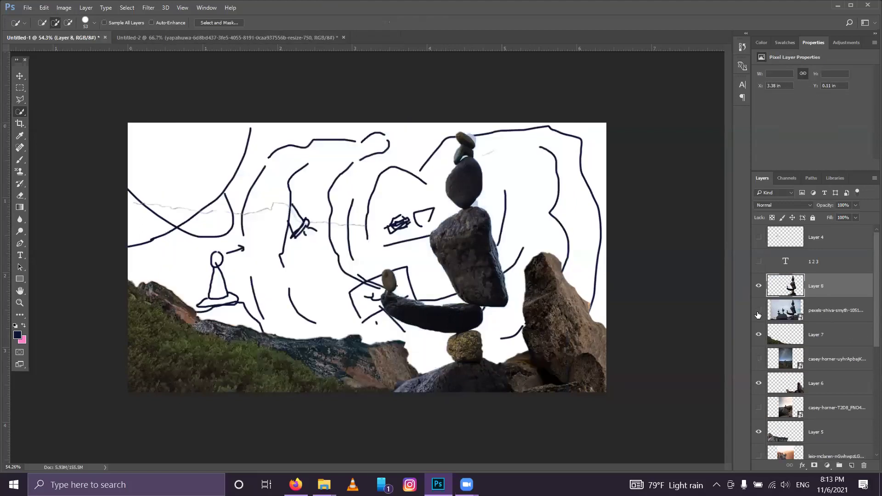
# Step: Shrink the stone stack cut-out to about 25% and set it at lower centre
pyautogui.hotkey('ctrl', 't')
pyautogui.moveTo(569, 130); pyautogui.dragTo(448, 297)
pyautogui.moveTo(428, 366); pyautogui.dragTo(474, 351)
pyautogui.moveTo(492, 285); pyautogui.dragTo(472, 315)
pyautogui.moveTo(460, 344); pyautogui.dragTo(475, 349)
pyautogui.click(408, 23)
pyautogui.press('w')
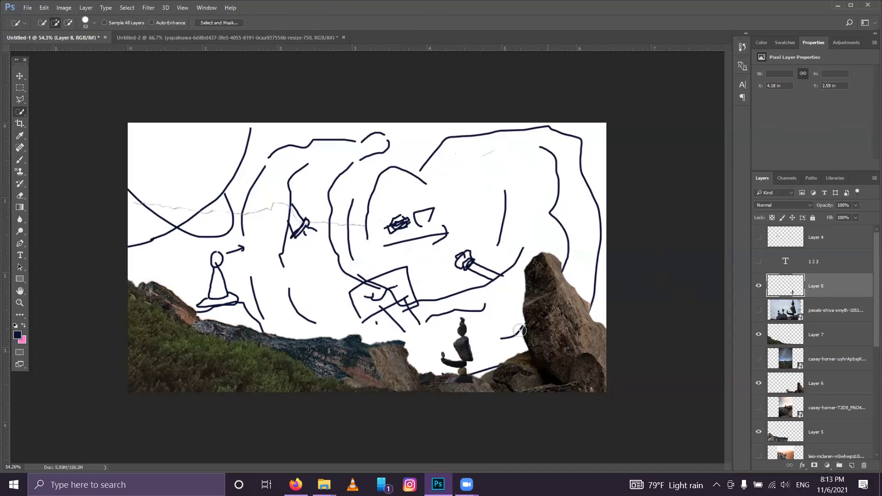
pyautogui.click(840, 7)
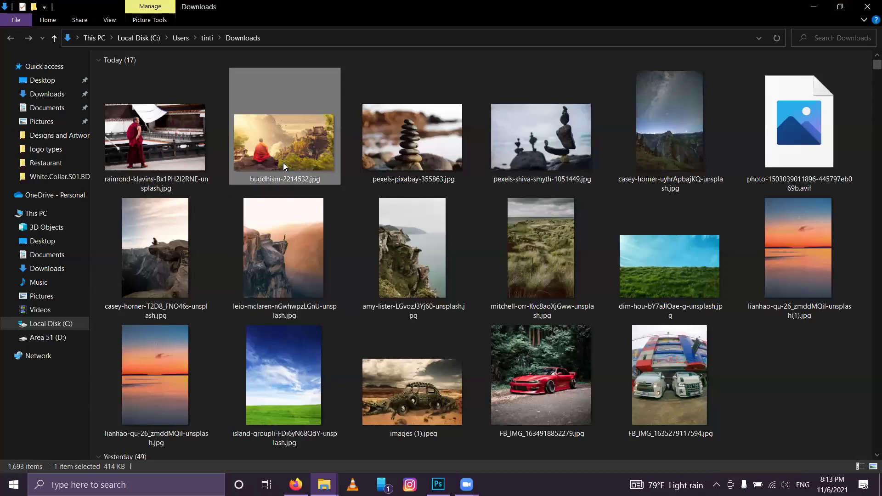
# Step: Place the monk photo buddhism-2214532.jpg onto the composite and commit it
pyautogui.click(438, 484)
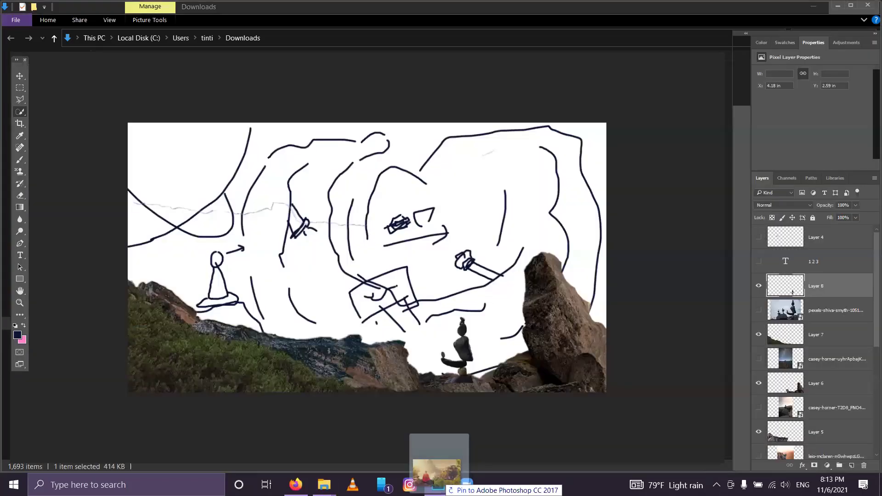
pyautogui.moveTo(391, 244); pyautogui.dragTo(391, 243)
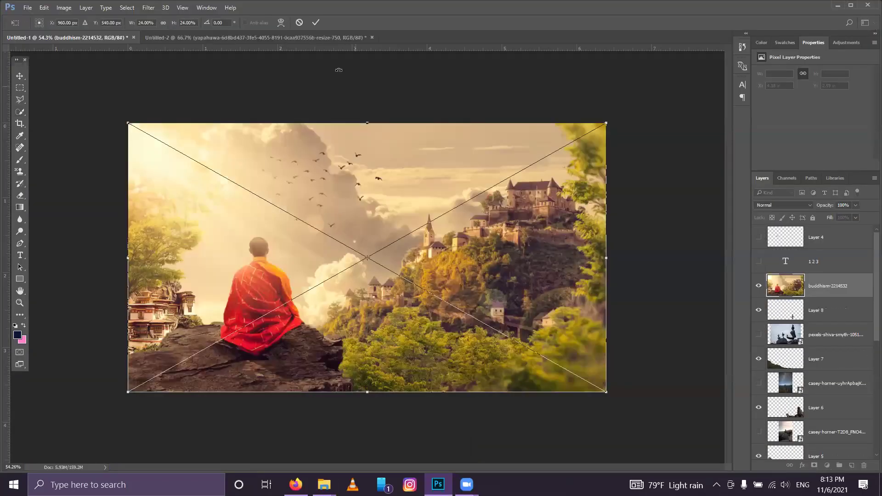
pyautogui.click(316, 22)
# Step: Quick-select the seated monk and his rock with a 20 px brush, then copy to a new layer
pyautogui.moveTo(243, 242)
pyautogui.mouseDown()
pyautogui.moveTo(256, 317)
pyautogui.moveTo(240, 333)
pyautogui.moveTo(265, 378)
pyautogui.moveTo(189, 387)
pyautogui.moveTo(178, 350)
pyautogui.moveTo(313, 389)
pyautogui.mouseUp()
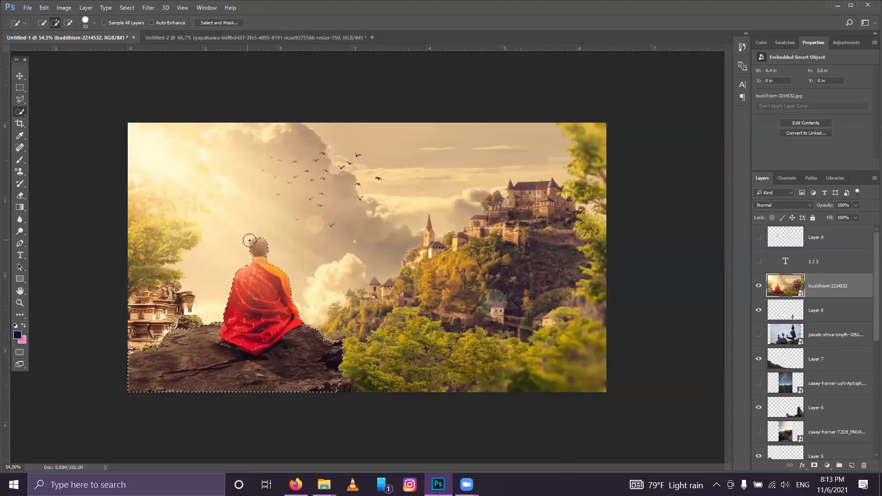
pyautogui.moveTo(249, 237); pyautogui.dragTo(265, 234)
pyautogui.scroll(5, 264, 235)
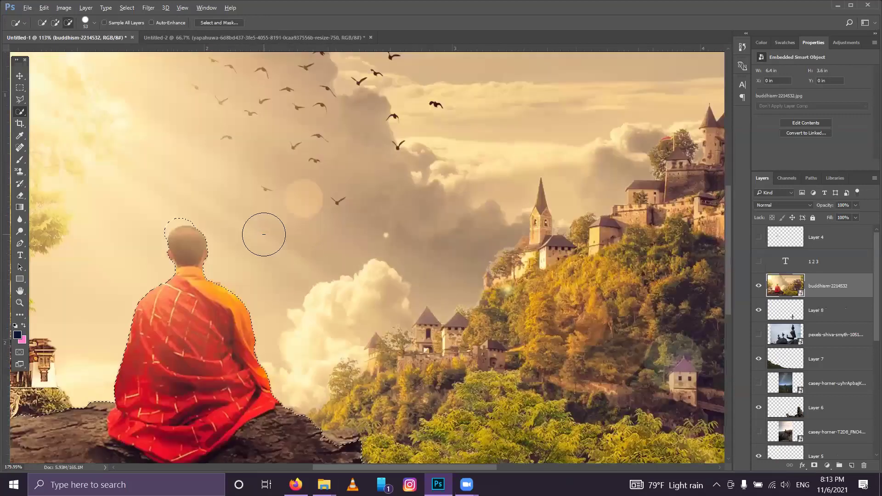
pyautogui.moveTo(202, 231); pyautogui.dragTo(342, 254)
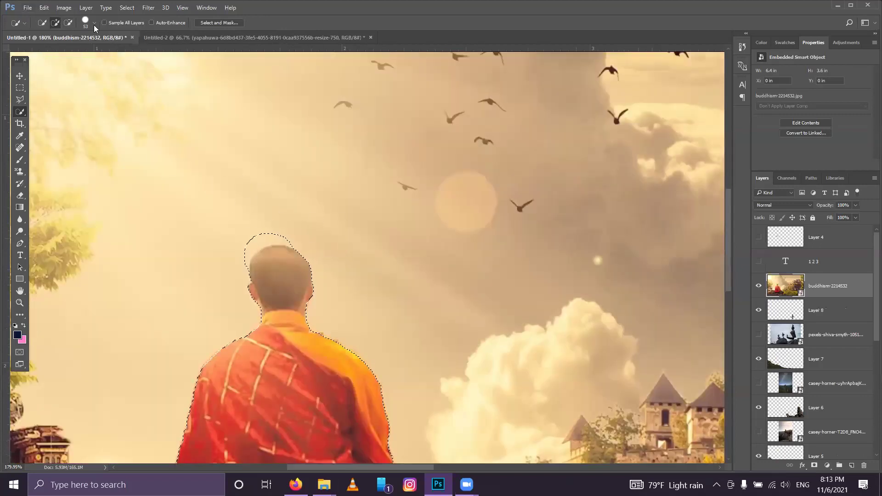
pyautogui.rightClick(134, 64)
pyautogui.moveTo(62, 48); pyautogui.dragTo(50, 52)
pyautogui.moveTo(273, 221); pyautogui.dragTo(252, 237)
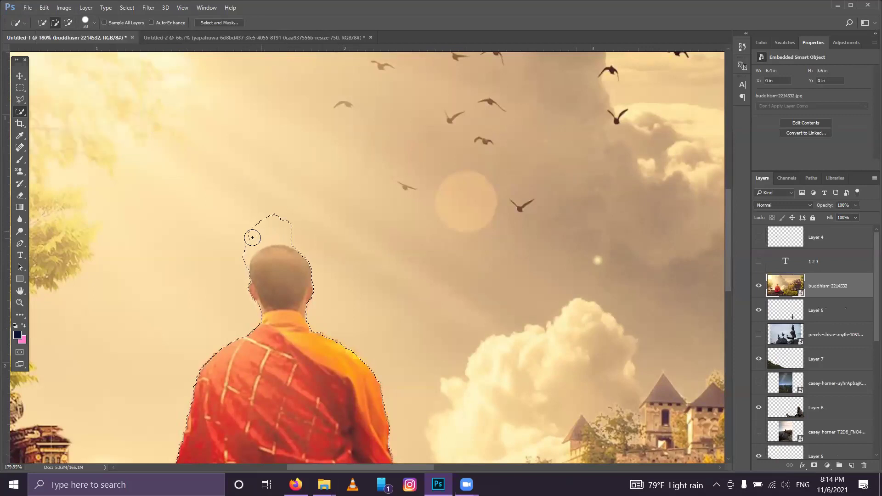
pyautogui.moveTo(302, 219)
pyautogui.mouseDown()
pyautogui.moveTo(256, 236)
pyautogui.moveTo(268, 219)
pyautogui.moveTo(293, 238)
pyautogui.moveTo(261, 242)
pyautogui.moveTo(244, 257)
pyautogui.moveTo(278, 258)
pyautogui.moveTo(262, 252)
pyautogui.moveTo(279, 240)
pyautogui.moveTo(240, 262)
pyautogui.moveTo(244, 270)
pyautogui.moveTo(262, 256)
pyautogui.moveTo(299, 259)
pyautogui.mouseUp()
pyautogui.scroll(-5, 327, 321)
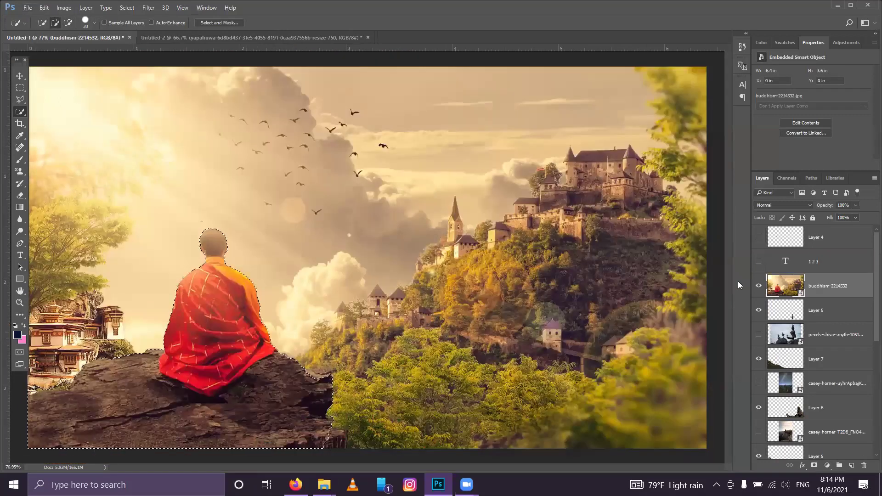
pyautogui.hotkey('ctrl', 'j')
# Step: Hide the monk photo and scale the monk cut-out to about 58%, placed on the left cliff
pyautogui.click(759, 310)
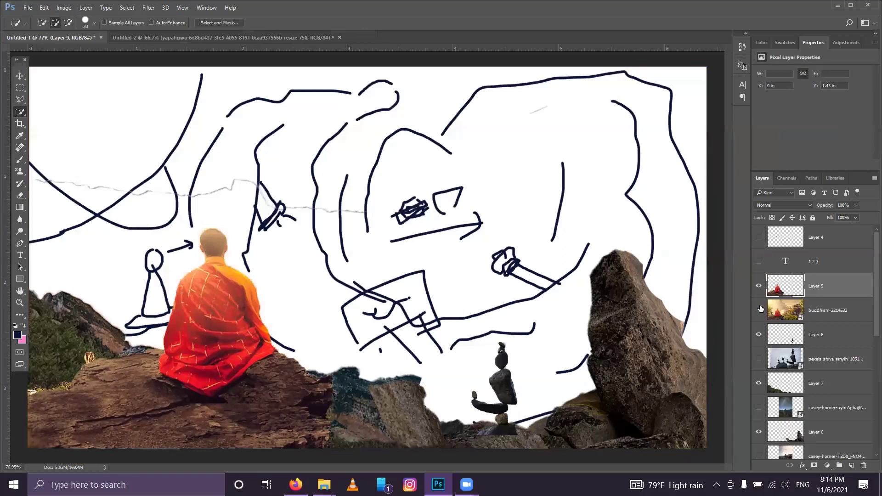
pyautogui.hotkey('ctrl', 't')
pyautogui.moveTo(168, 323); pyautogui.dragTo(123, 263)
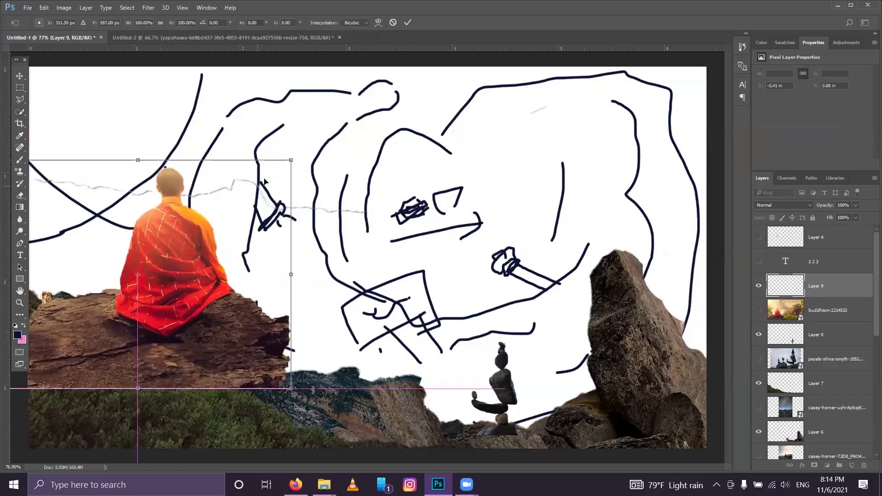
pyautogui.moveTo(290, 161); pyautogui.dragTo(178, 284)
pyautogui.moveTo(125, 333); pyautogui.dragTo(219, 305)
pyautogui.click(407, 23)
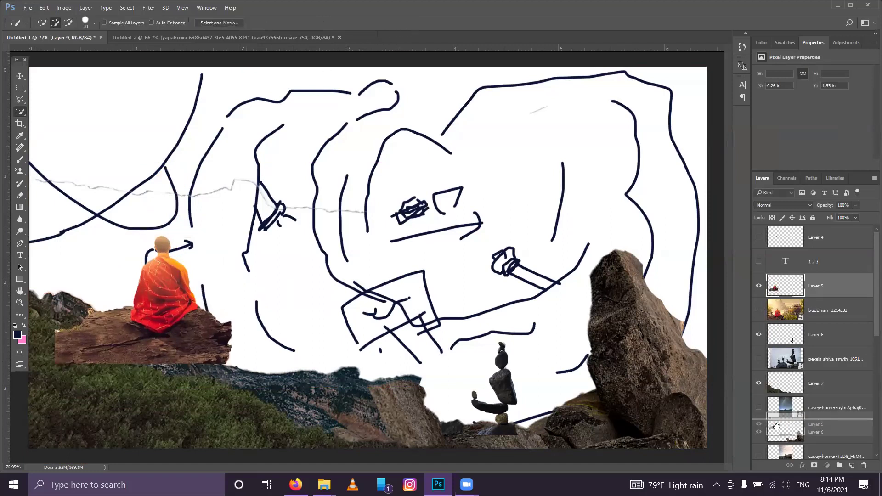
# Step: Move the monk layer beneath Layer 5 and settle the monk onto the cliff ledge
pyautogui.moveTo(777, 444); pyautogui.dragTo(778, 442)
pyautogui.scroll(-2, 778, 441)
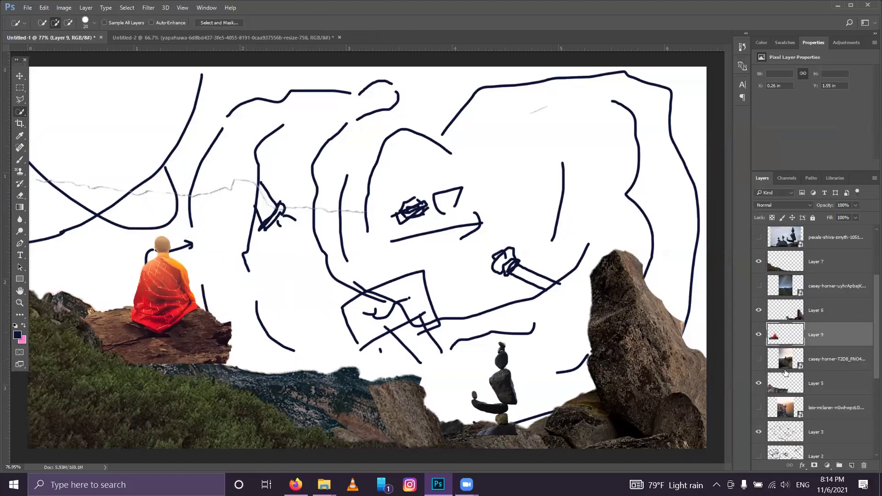
pyautogui.moveTo(788, 340); pyautogui.dragTo(783, 398)
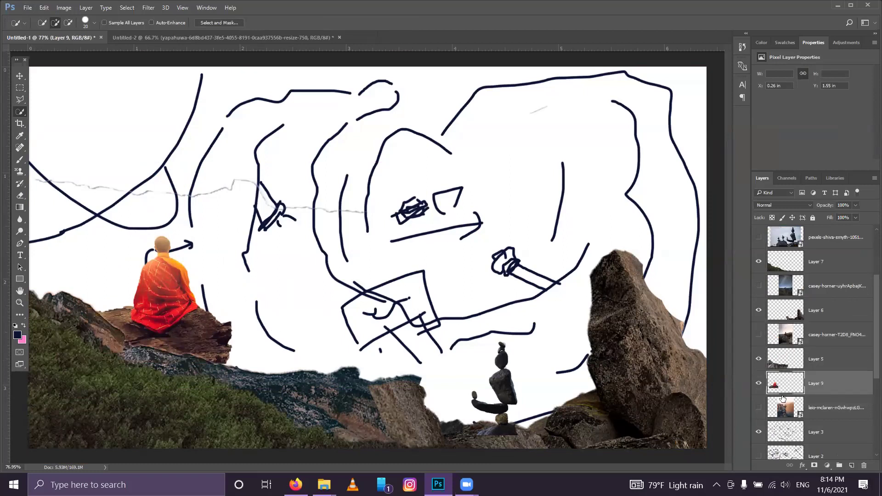
pyautogui.click(20, 76)
pyautogui.moveTo(177, 296); pyautogui.dragTo(177, 294)
pyautogui.click(253, 278)
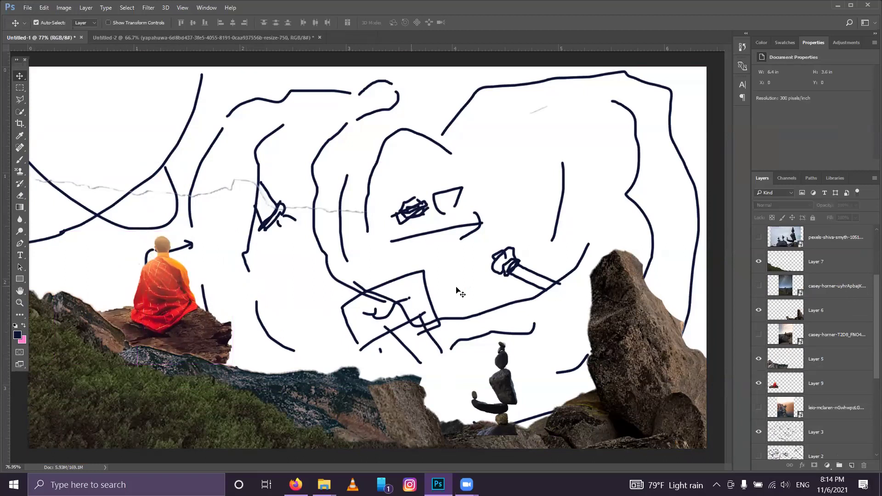
# Step: Shift the monk and his rock a little further left and slightly lower
pyautogui.scroll(3, 840, 330)
pyautogui.click(824, 287)
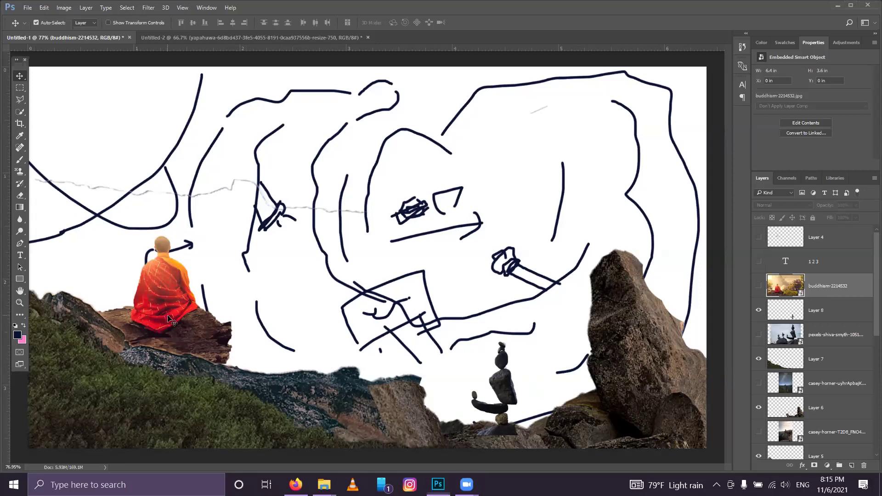
pyautogui.moveTo(173, 317); pyautogui.dragTo(161, 310)
pyautogui.click(314, 258)
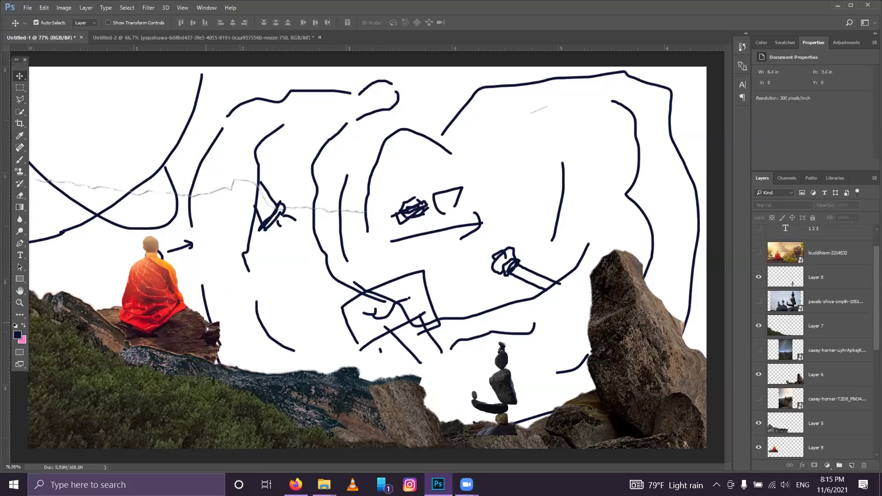
pyautogui.moveTo(207, 329); pyautogui.dragTo(208, 335)
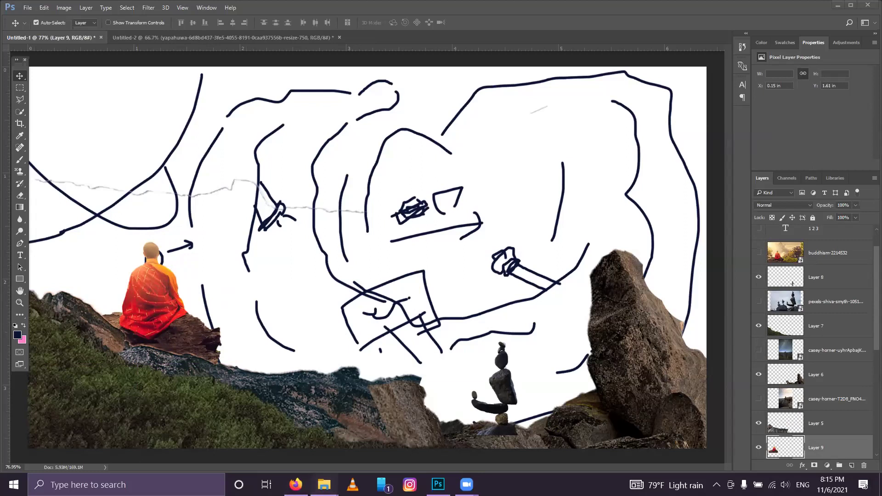
pyautogui.moveTo(324, 484)
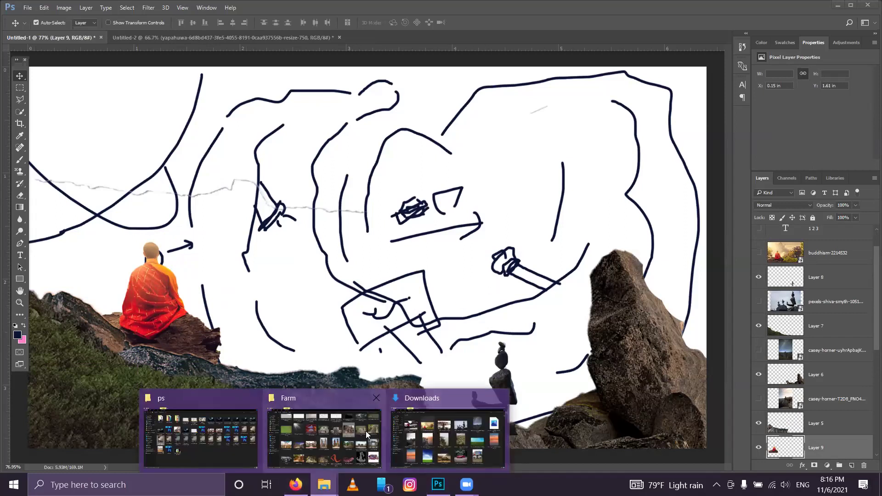
# Step: Try placing FB_IMG_1634918852279.jpg into Photoshop and dismiss the could-not-place error
pyautogui.click(487, 414)
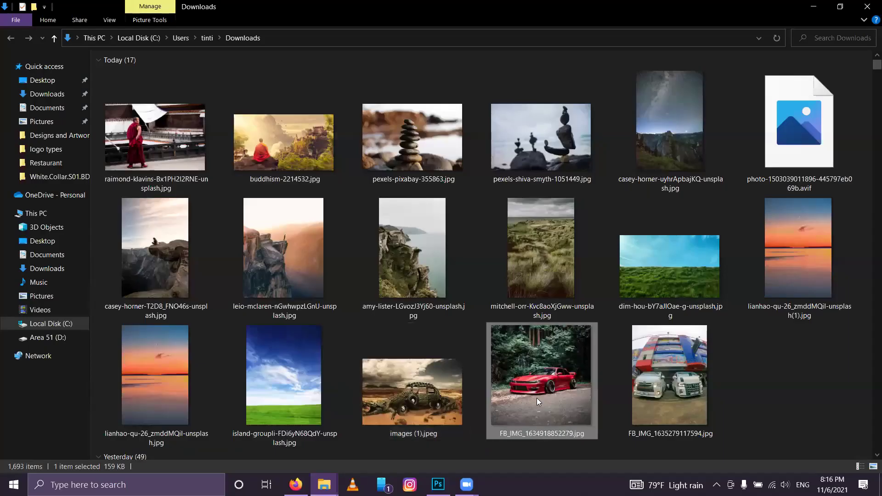
pyautogui.moveTo(554, 356); pyautogui.dragTo(364, 251)
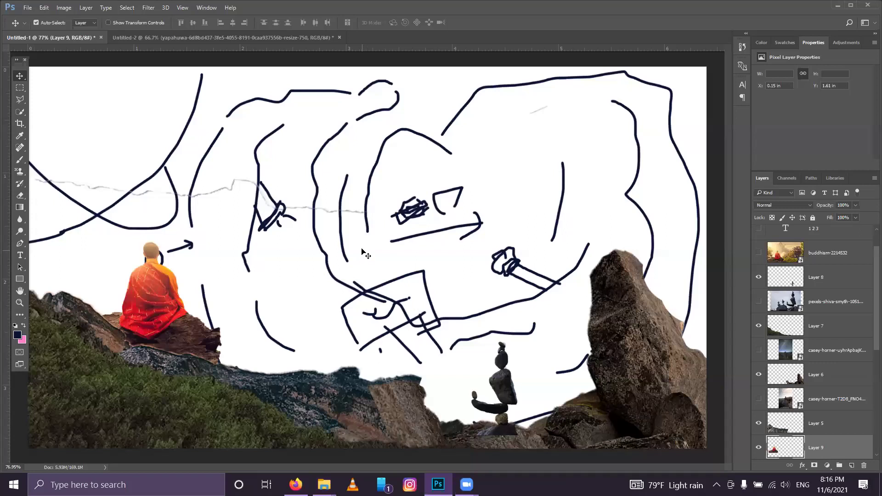
pyautogui.click(425, 185)
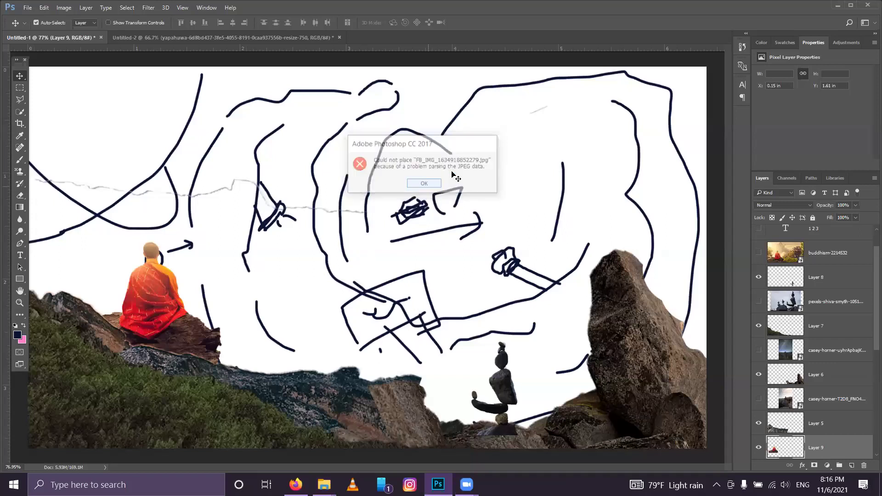
pyautogui.click(839, 6)
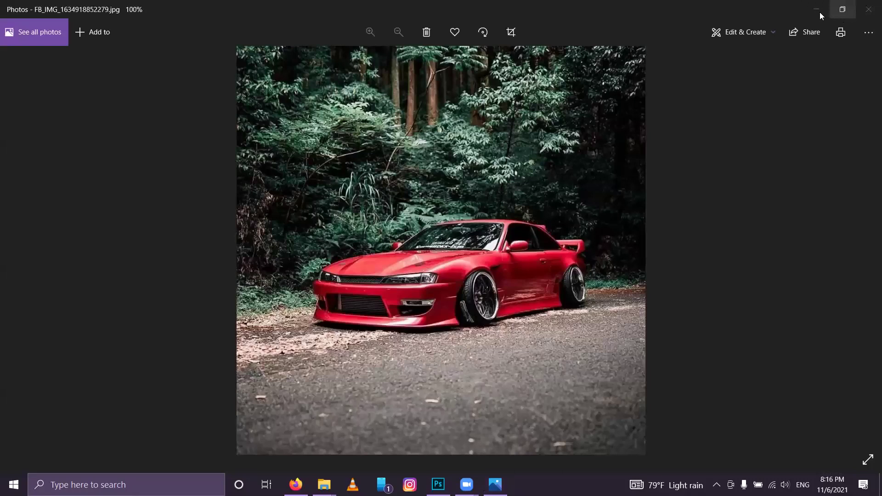
pyautogui.click(818, 10)
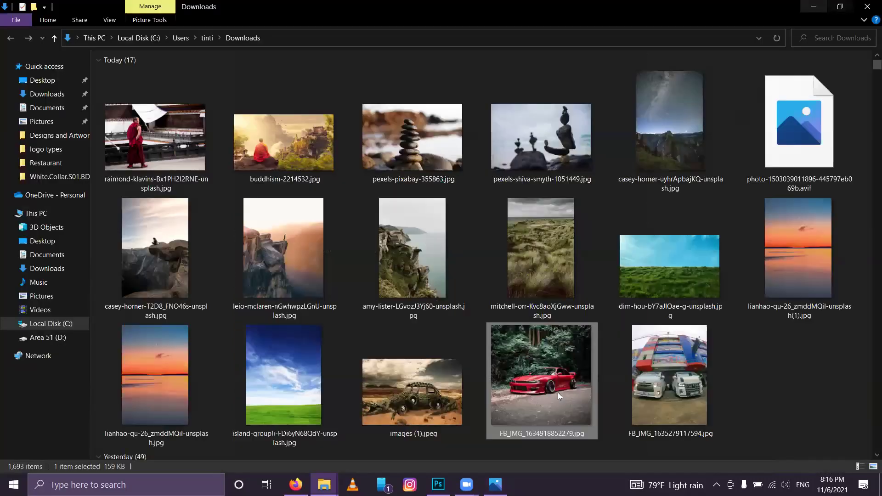
# Step: Retry placing the car photo, dismiss the JPEG parsing error, and open it in Photos
pyautogui.moveTo(524, 362); pyautogui.dragTo(458, 81)
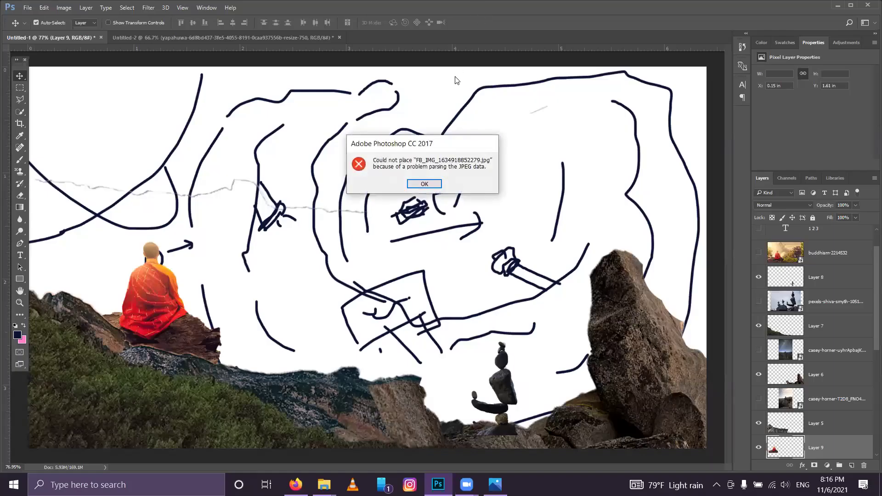
pyautogui.click(424, 184)
pyautogui.click(838, 7)
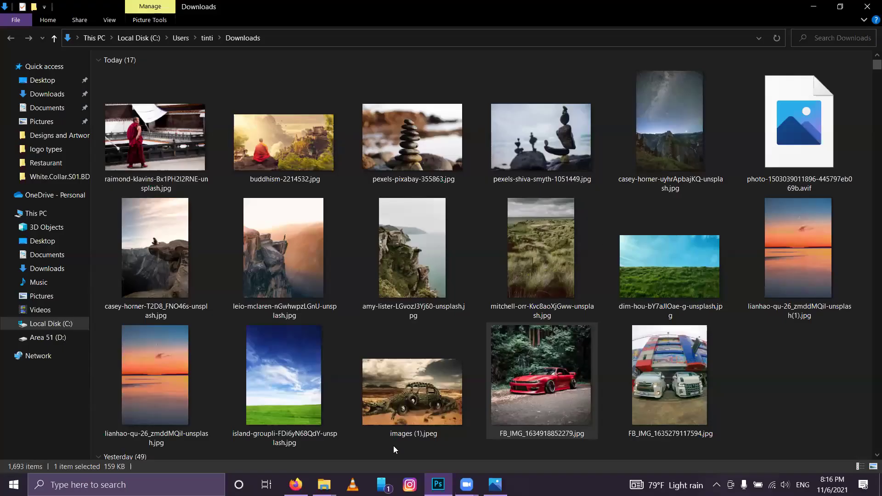
pyautogui.press('Return')
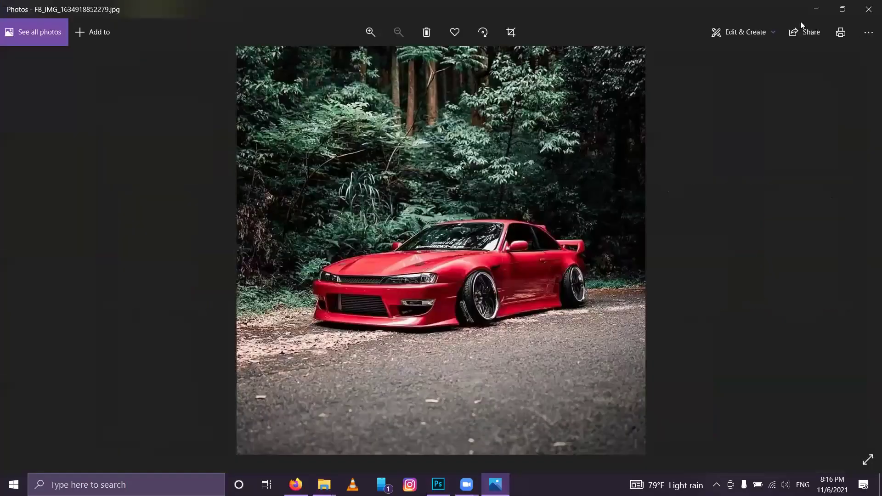
# Step: From the Photos edit view, save a copy of the red car photo into Pictures and close Photos
pyautogui.click(761, 36)
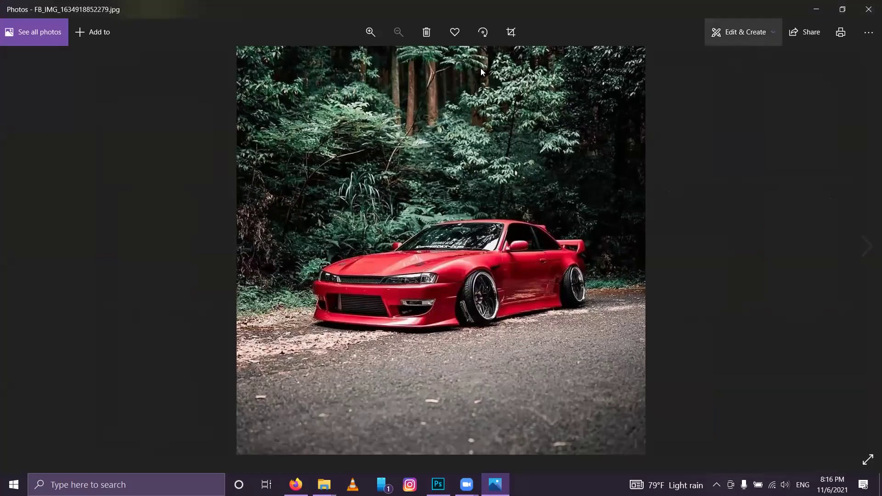
pyautogui.click(514, 35)
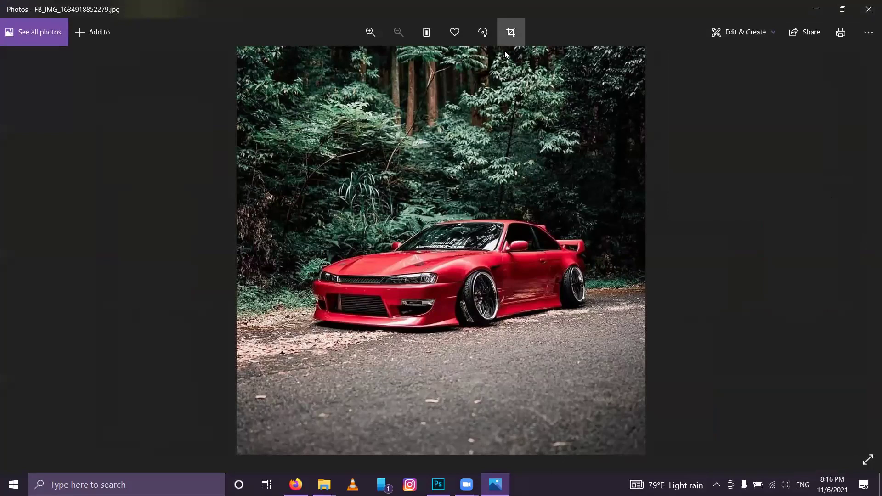
pyautogui.click(515, 39)
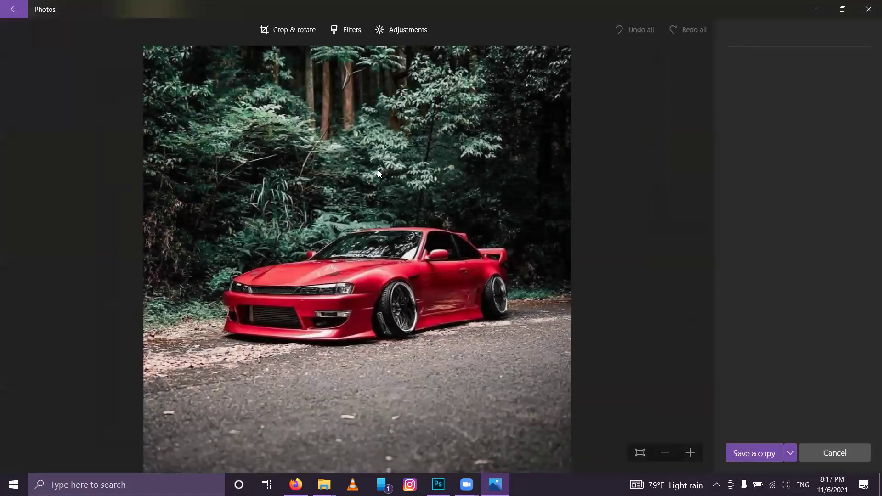
pyautogui.click(753, 455)
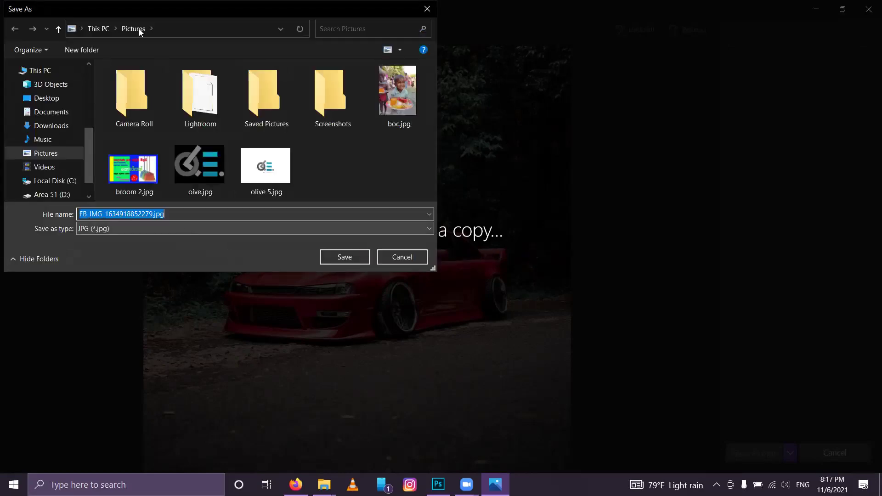
pyautogui.click(339, 262)
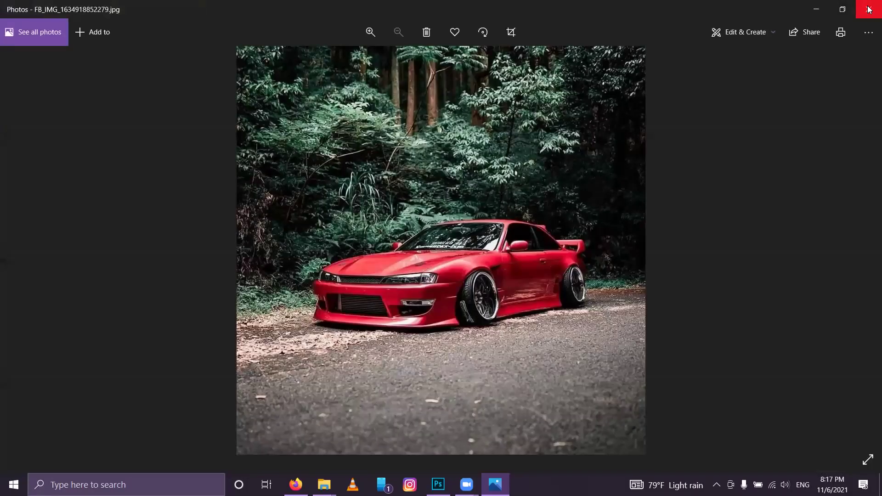
pyautogui.click(868, 10)
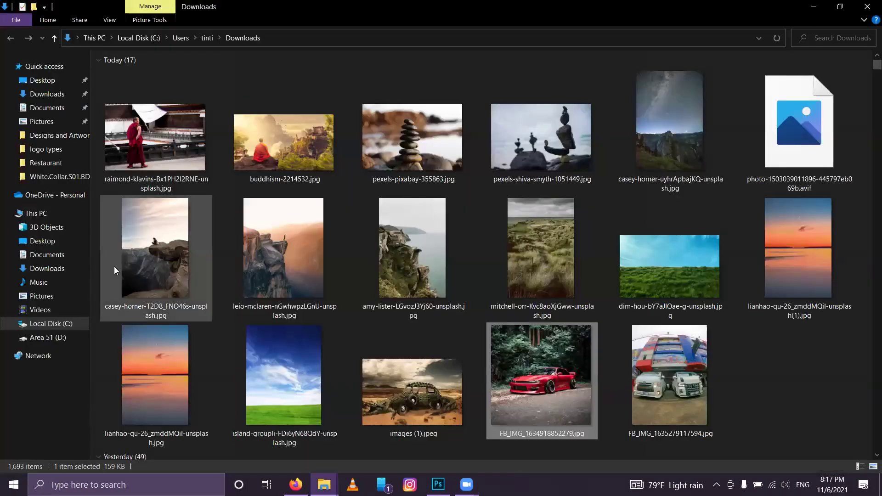
# Step: Open Pictures in a new window and drag the re-saved car photo into the Photoshop composite
pyautogui.click(41, 295)
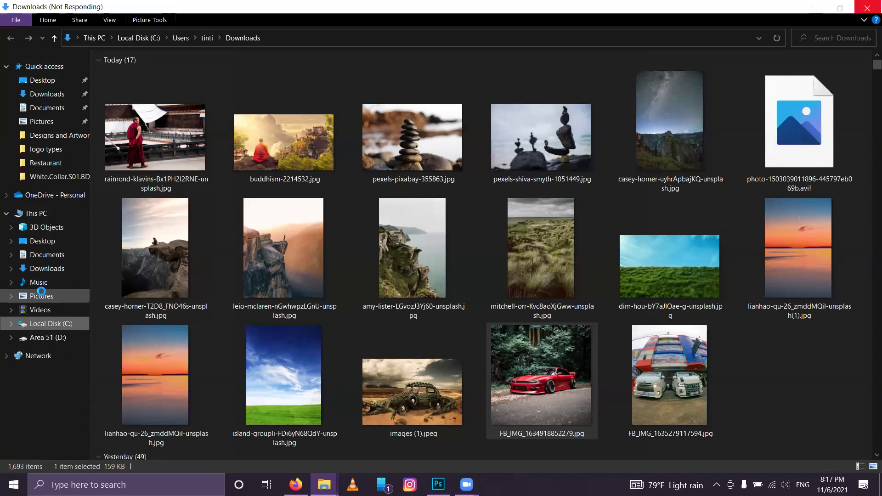
pyautogui.rightClick(42, 294)
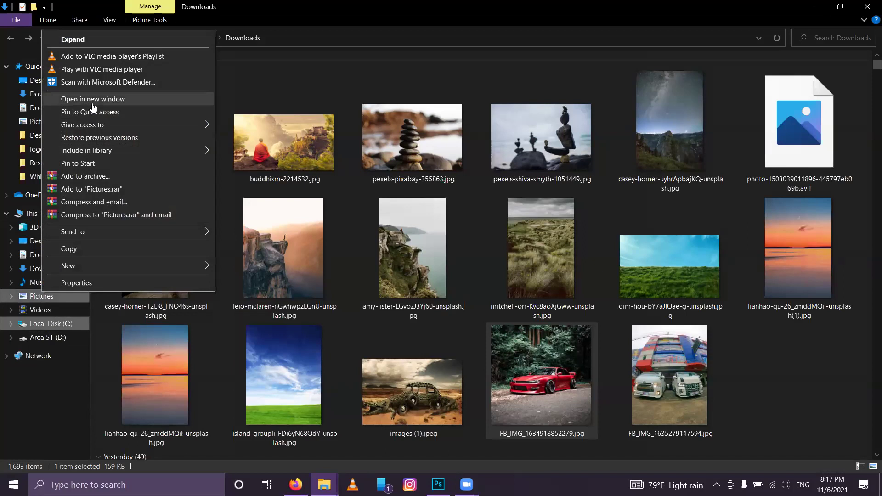
pyautogui.click(92, 102)
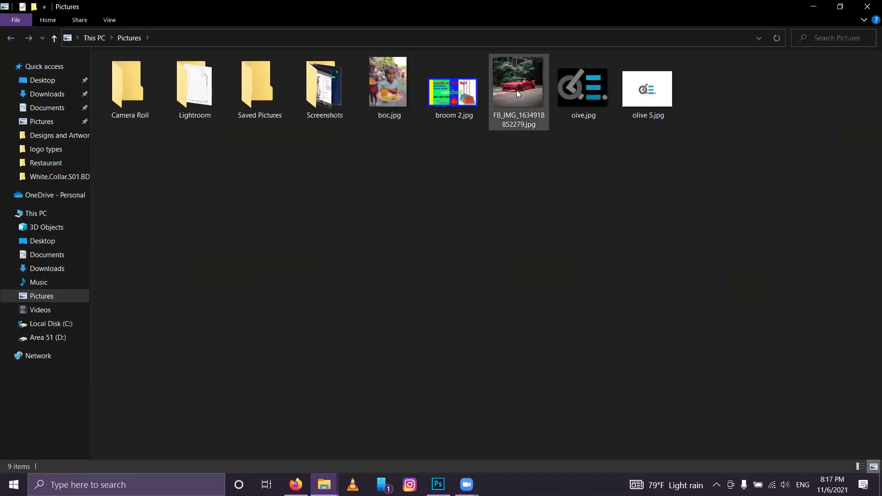
pyautogui.moveTo(516, 90); pyautogui.dragTo(394, 241)
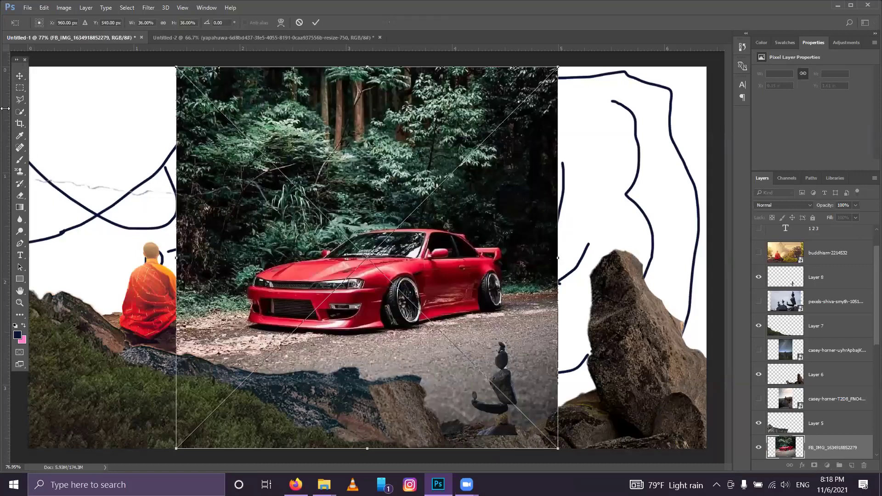
# Step: Commit the car photo, quick-select the red car onto its own layer, and hide the forest photo
pyautogui.click(315, 23)
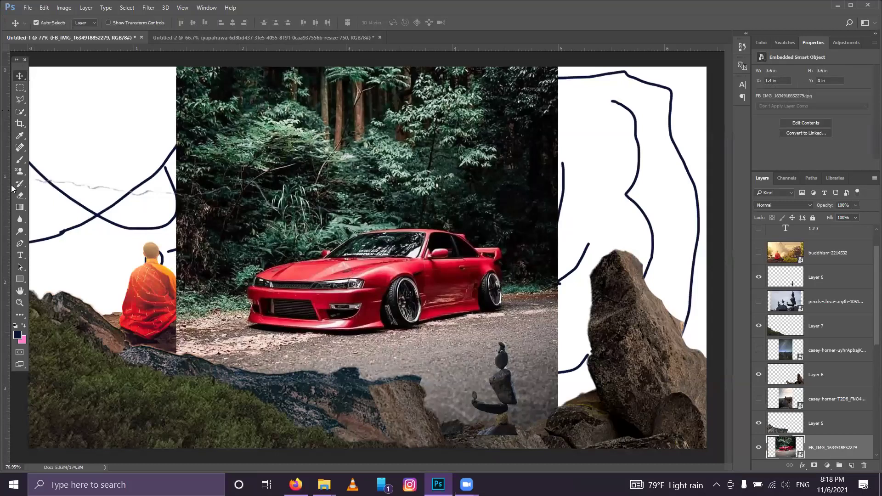
pyautogui.click(20, 112)
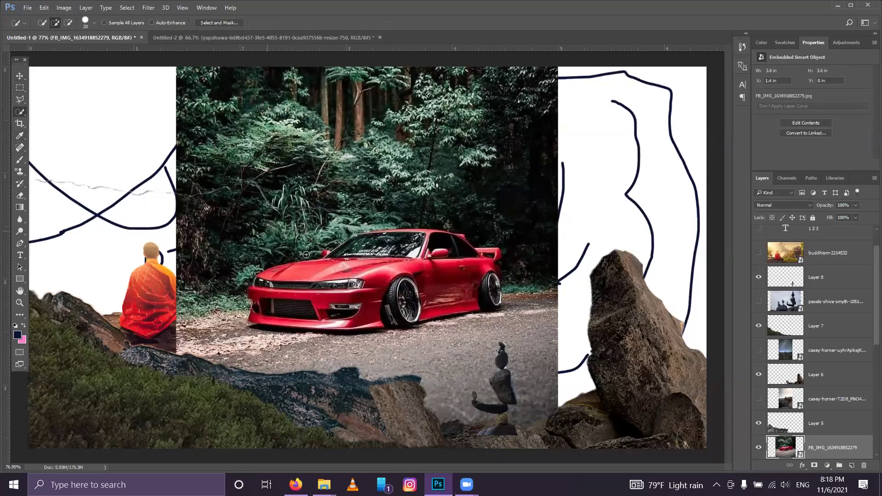
pyautogui.moveTo(319, 276)
pyautogui.mouseDown()
pyautogui.moveTo(356, 263)
pyautogui.moveTo(352, 279)
pyautogui.moveTo(303, 311)
pyautogui.moveTo(269, 301)
pyautogui.moveTo(263, 283)
pyautogui.moveTo(322, 288)
pyautogui.moveTo(289, 288)
pyautogui.moveTo(255, 316)
pyautogui.mouseUp()
pyautogui.moveTo(339, 325)
pyautogui.mouseDown()
pyautogui.moveTo(379, 311)
pyautogui.moveTo(381, 294)
pyautogui.moveTo(404, 284)
pyautogui.moveTo(478, 282)
pyautogui.moveTo(494, 259)
pyautogui.moveTo(414, 238)
pyautogui.moveTo(330, 249)
pyautogui.mouseUp()
pyautogui.moveTo(435, 234)
pyautogui.mouseDown()
pyautogui.moveTo(385, 232)
pyautogui.moveTo(449, 240)
pyautogui.moveTo(455, 264)
pyautogui.mouseUp()
pyautogui.hotkey('ctrl', 'j')
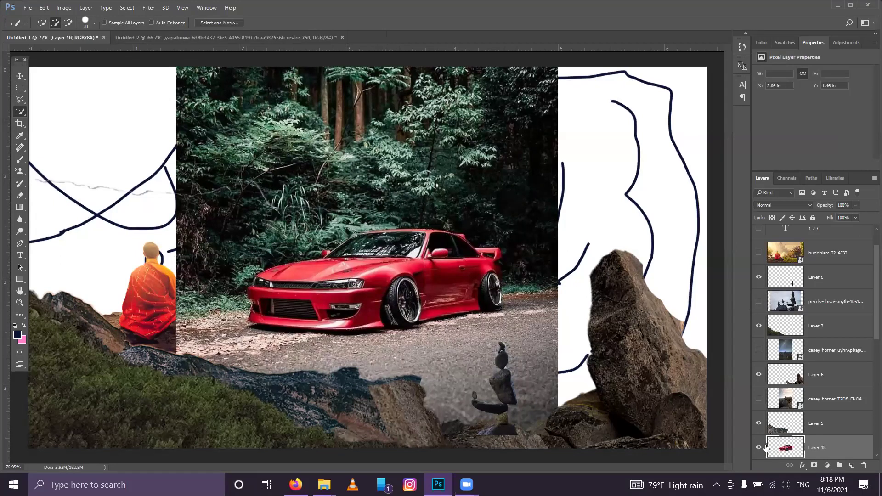
pyautogui.scroll(-1, 772, 439)
pyautogui.click(759, 450)
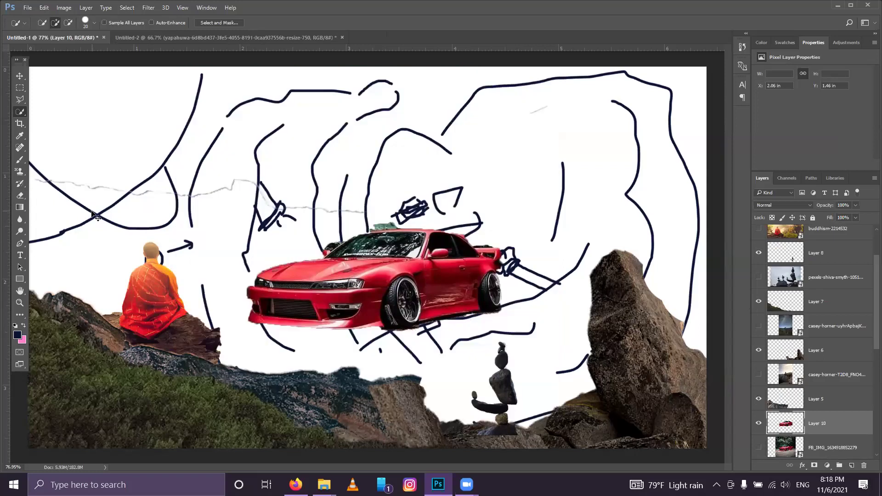
# Step: Scale the car cut-out to roughly 30% and tilt it about -8°, centred in the sketch
pyautogui.hotkey('ctrl', 't')
pyautogui.moveTo(534, 226); pyautogui.dragTo(514, 187)
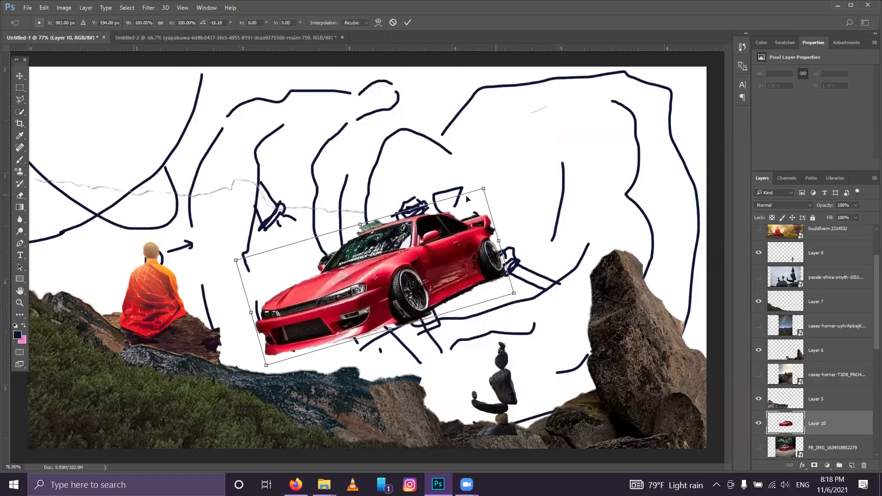
pyautogui.moveTo(266, 365); pyautogui.dragTo(417, 242)
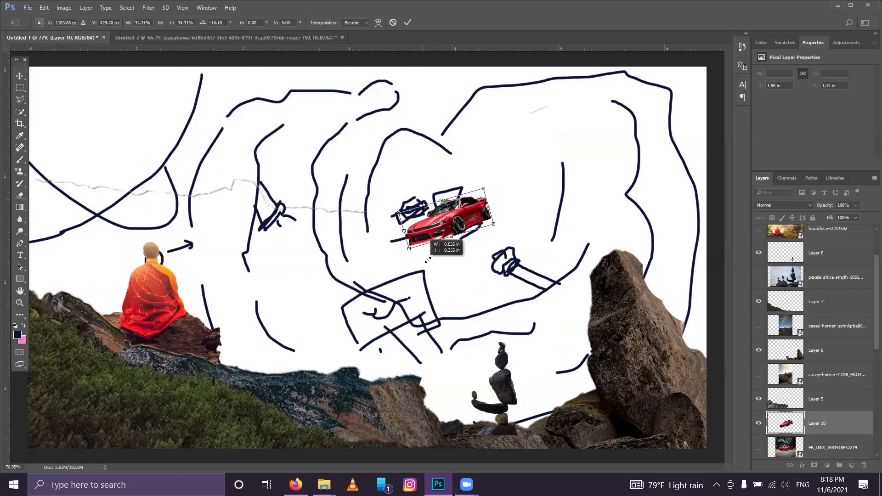
pyautogui.moveTo(490, 220); pyautogui.dragTo(487, 227)
pyautogui.moveTo(485, 183); pyautogui.dragTo(485, 190)
pyautogui.click(407, 23)
pyautogui.press('w')
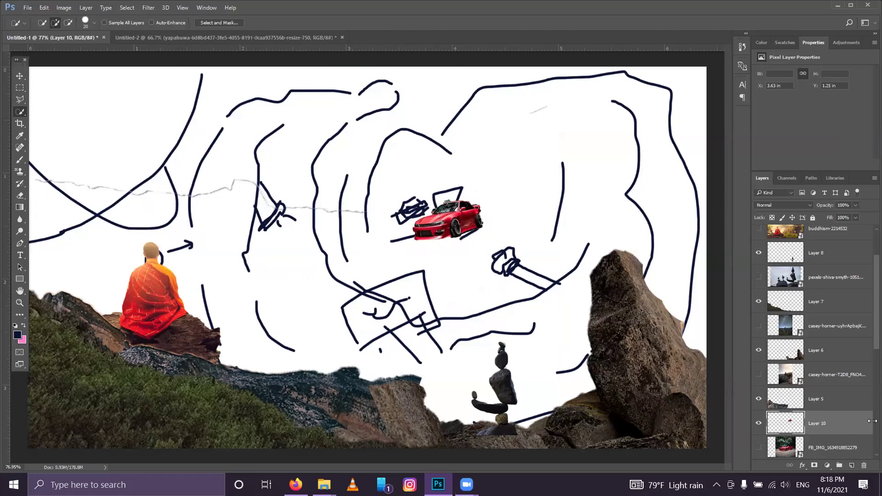
pyautogui.scroll(-1, 856, 416)
pyautogui.scroll(-5, 856, 416)
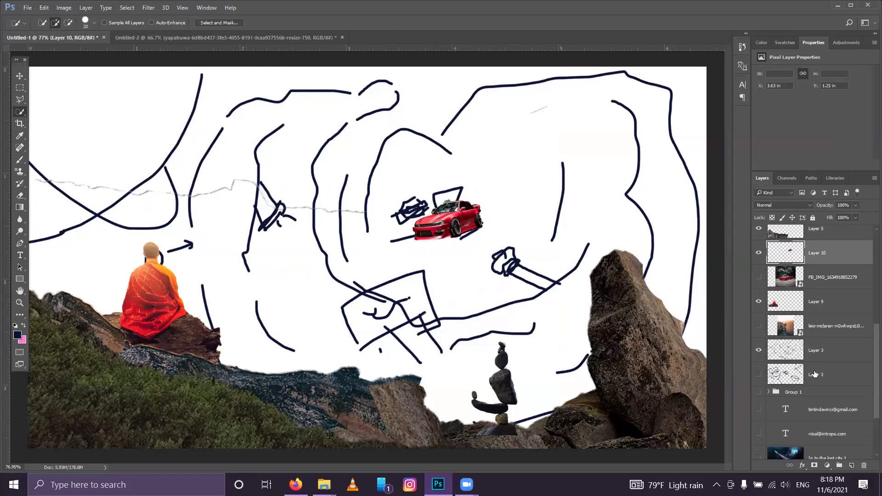
# Step: Make Layer 3 active, open the SW SL folder under D:\ps, and select the orange storm-cloud photo
pyautogui.click(812, 347)
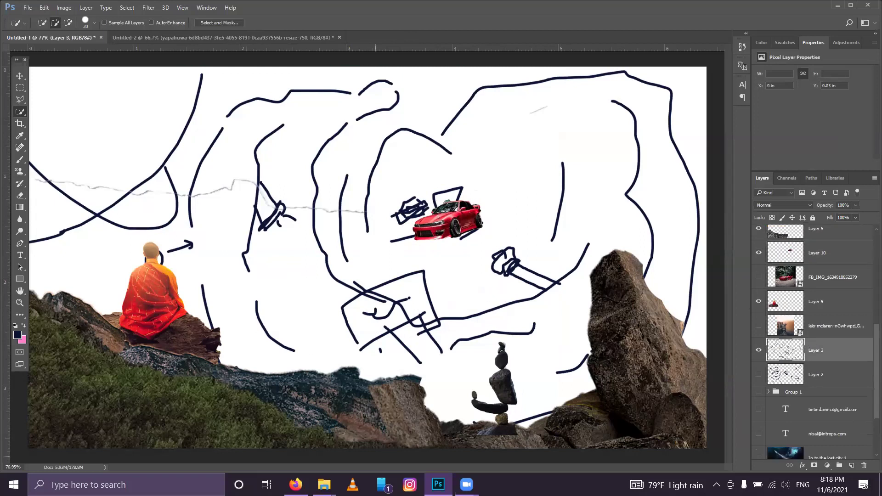
pyautogui.moveTo(324, 485)
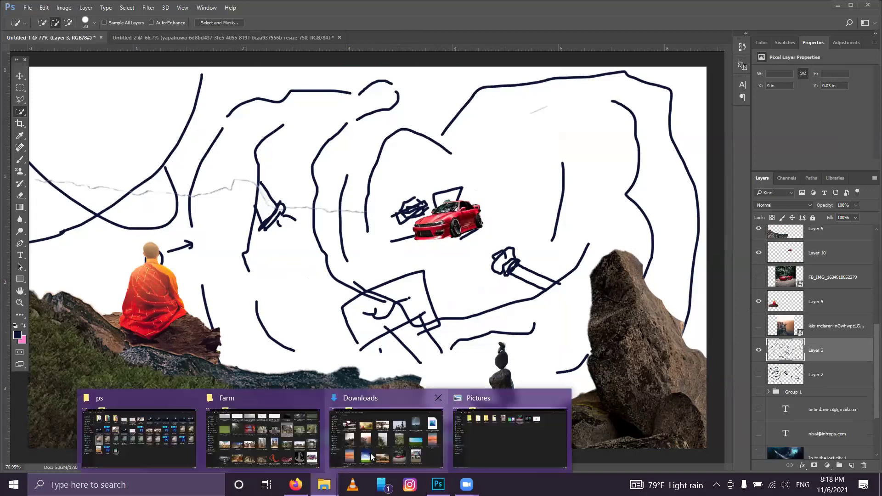
pyautogui.click(387, 417)
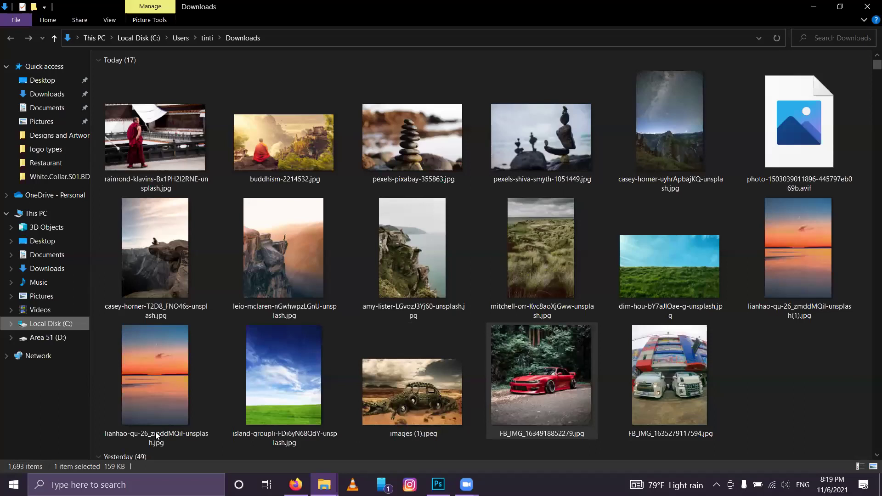
pyautogui.hotkey('alt', 'Tab')
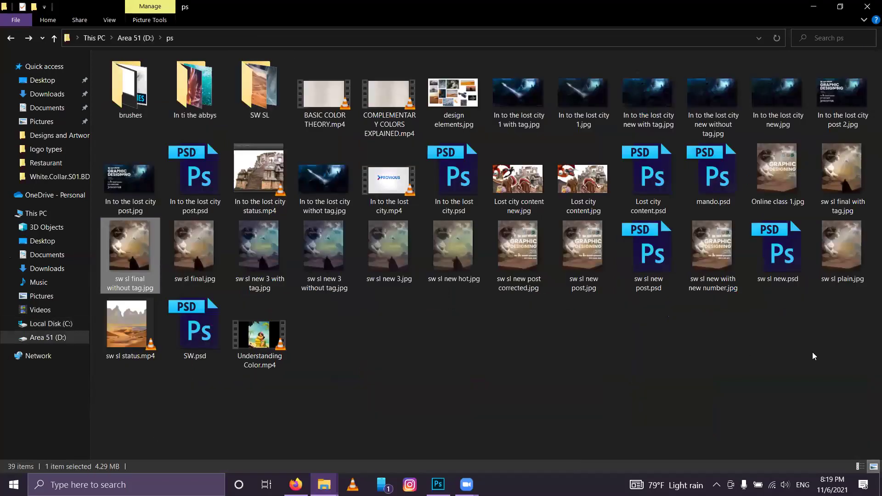
pyautogui.click(255, 95)
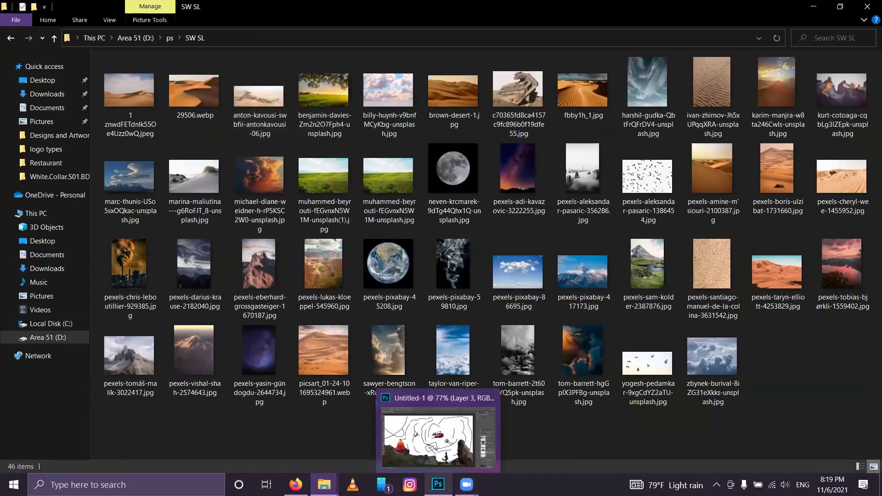
pyautogui.click(494, 434)
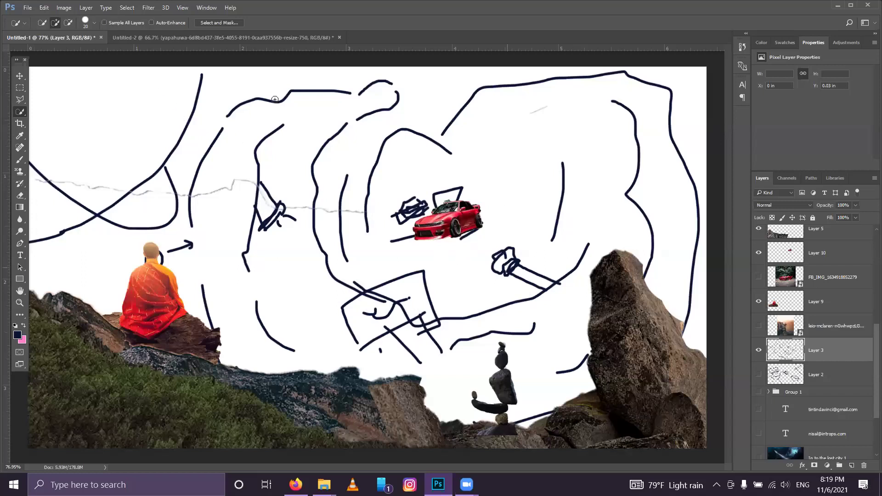
pyautogui.click(839, 7)
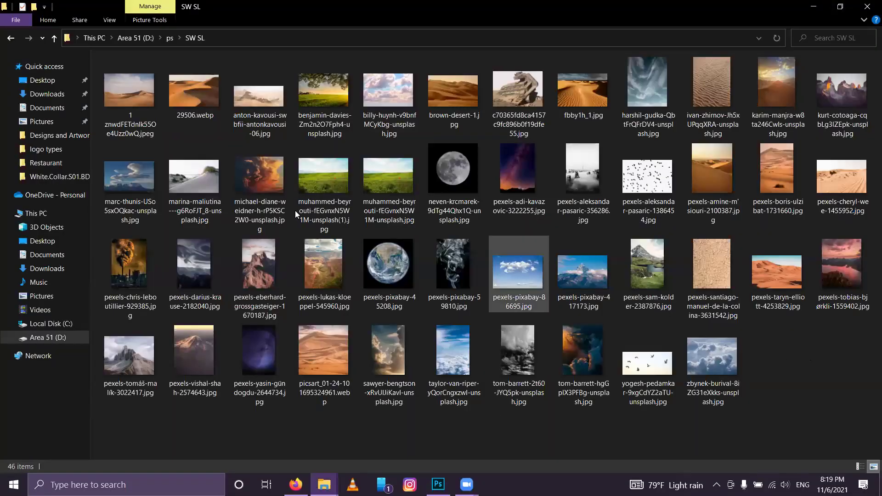
pyautogui.click(256, 170)
# Step: Place the michael-diane-weidner storm-cloud image and shrink it toward the lower centre
pyautogui.moveTo(256, 170); pyautogui.dragTo(498, 286)
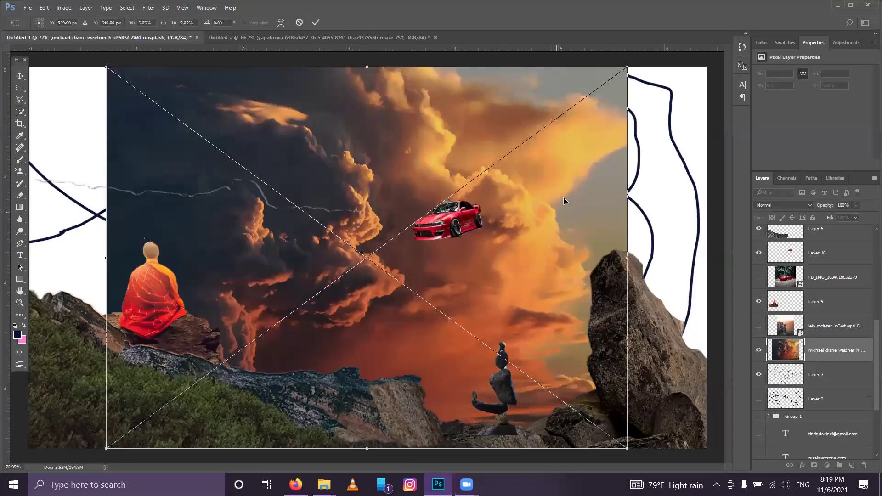
pyautogui.moveTo(627, 67); pyautogui.dragTo(669, 164)
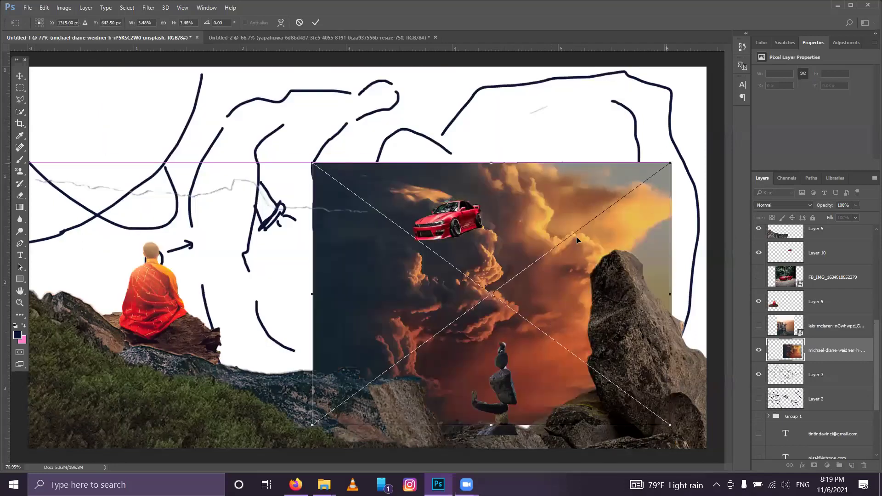
pyautogui.moveTo(679, 159); pyautogui.dragTo(583, 232)
pyautogui.rightClick(512, 304)
pyautogui.press('Escape')
pyautogui.press('w')
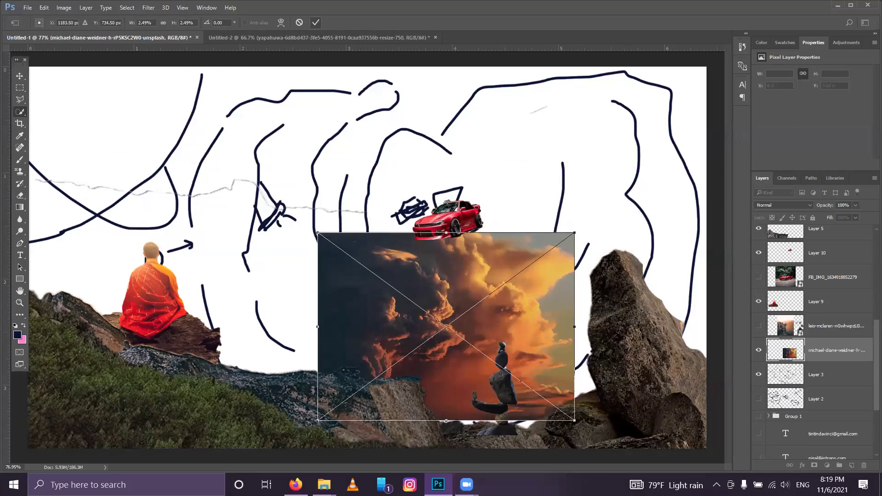
# Step: Duplicate the cloud layer and start transforming the copy
pyautogui.moveTo(797, 347); pyautogui.dragTo(796, 363)
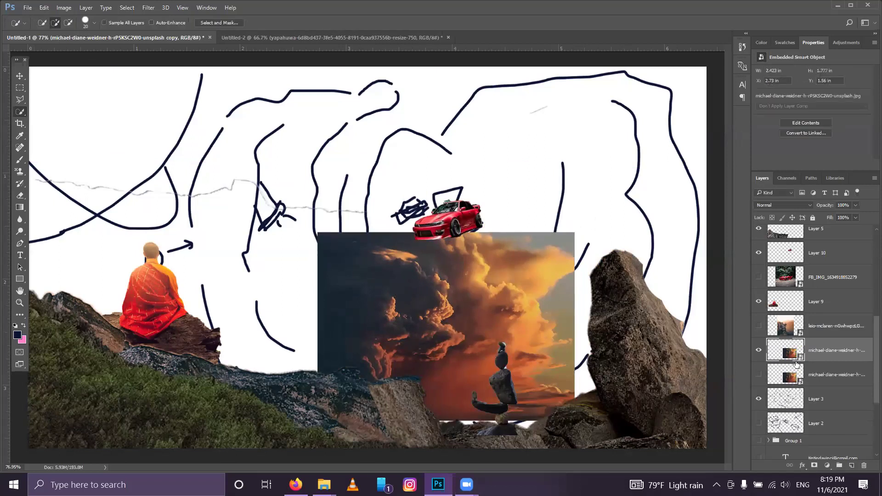
pyautogui.hotkey('ctrl', 't')
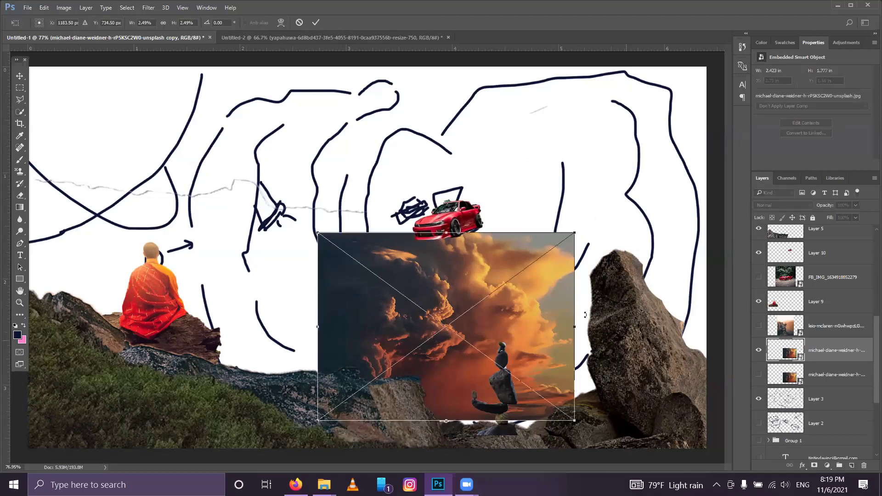
pyautogui.rightClick(543, 300)
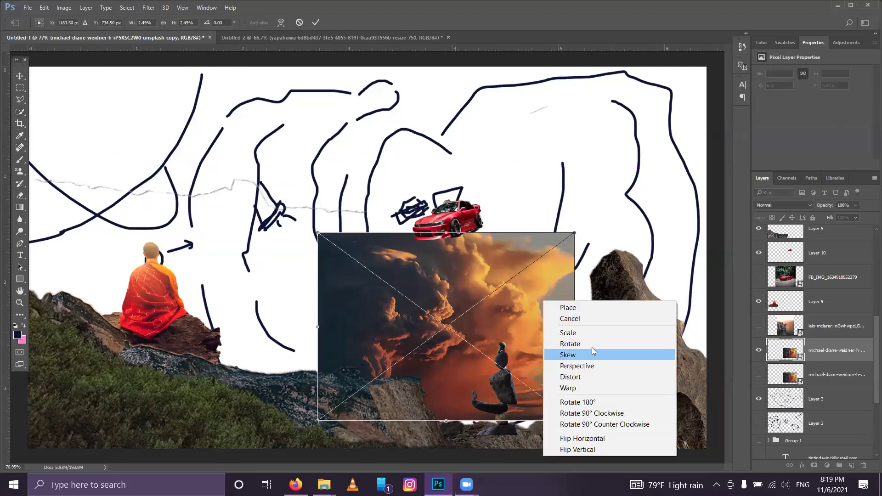
# Step: Warp the cloud copy, bending its right side and lower corner up over the right-hand rock
pyautogui.click(600, 261)
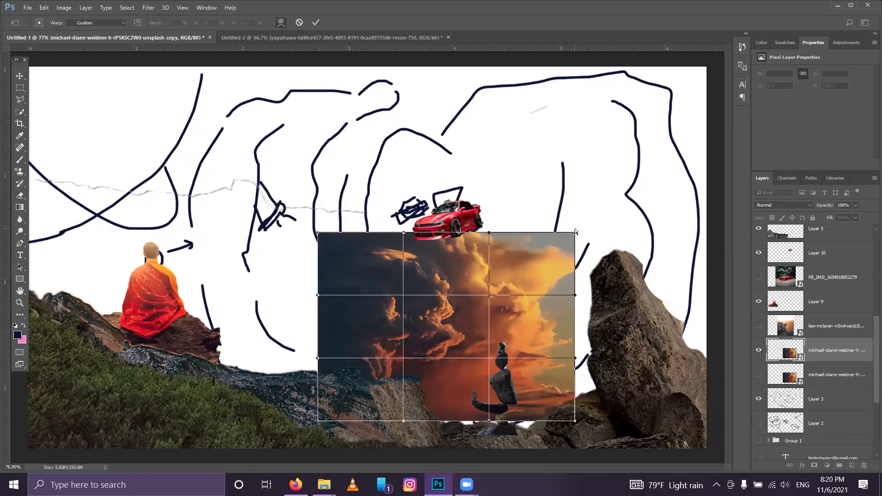
pyautogui.moveTo(577, 232); pyautogui.dragTo(555, 152)
pyautogui.moveTo(576, 360); pyautogui.dragTo(613, 271)
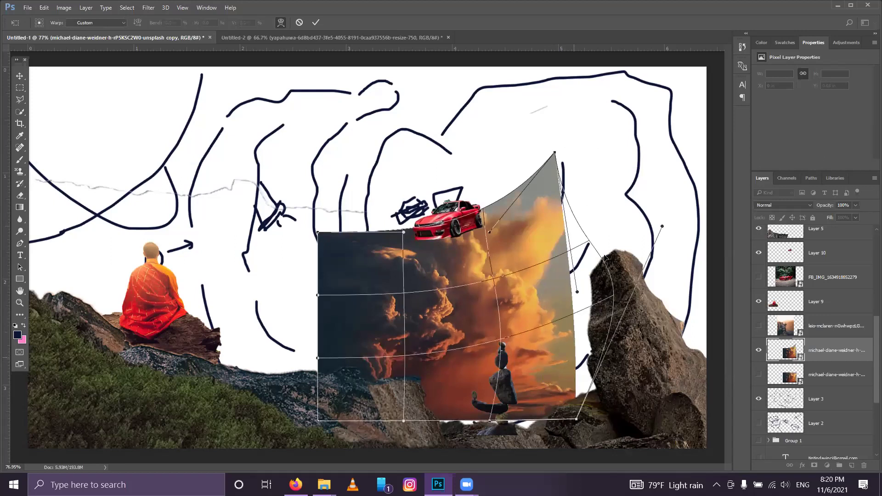
pyautogui.moveTo(577, 419); pyautogui.dragTo(622, 263)
pyautogui.moveTo(632, 294); pyautogui.dragTo(632, 306)
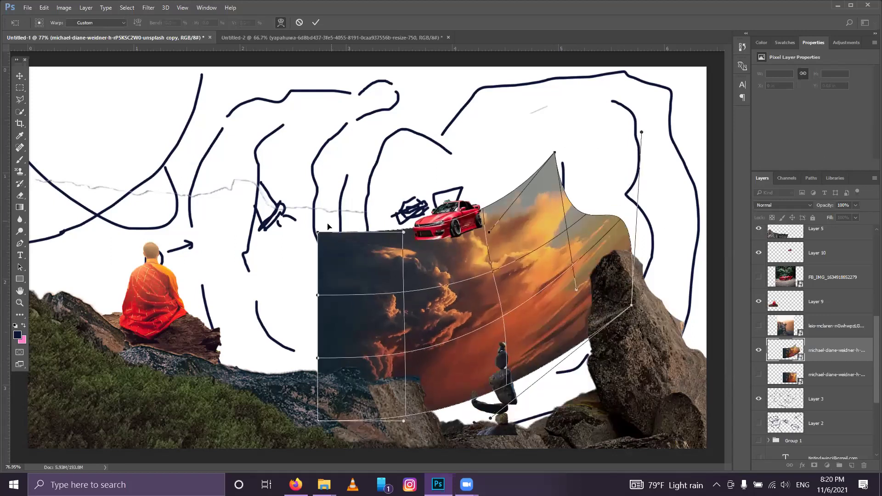
# Step: Reshape the clouds' left and lower edges, apply the warp, and duplicate the layer
pyautogui.moveTo(319, 233); pyautogui.dragTo(360, 174)
pyautogui.moveTo(330, 246); pyautogui.dragTo(331, 245)
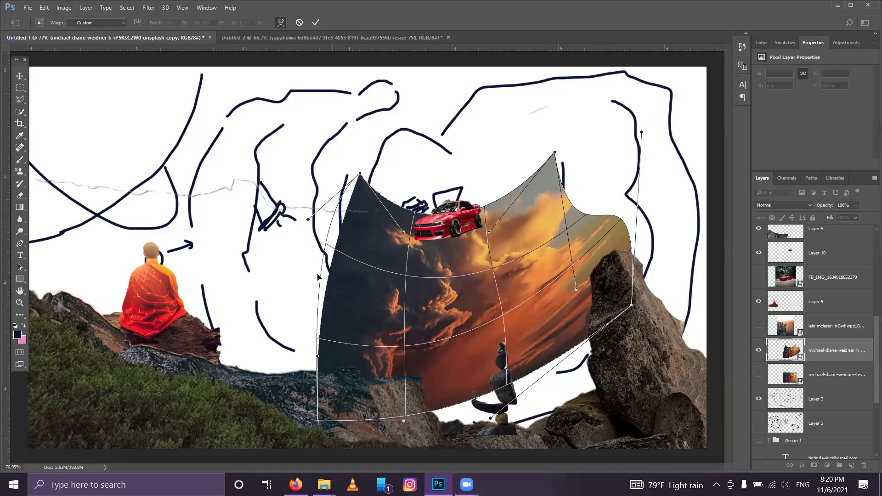
pyautogui.hotkey('ctrl', 'z')
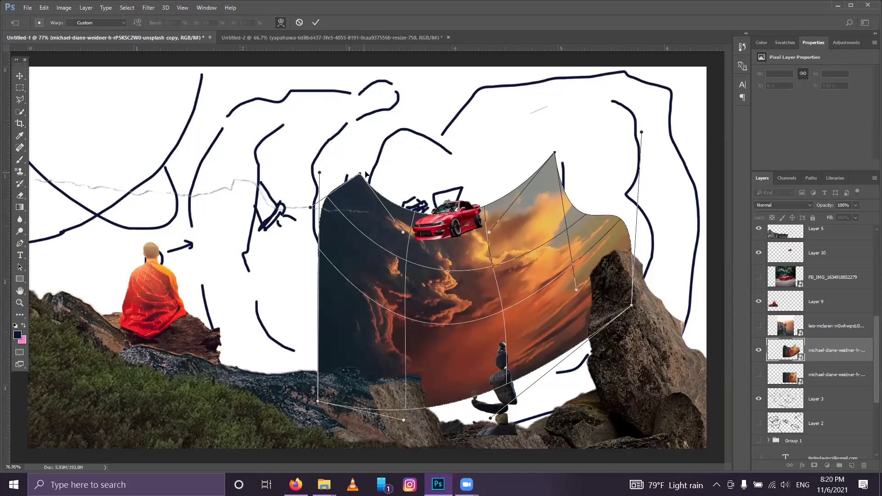
pyautogui.moveTo(403, 234); pyautogui.dragTo(391, 222)
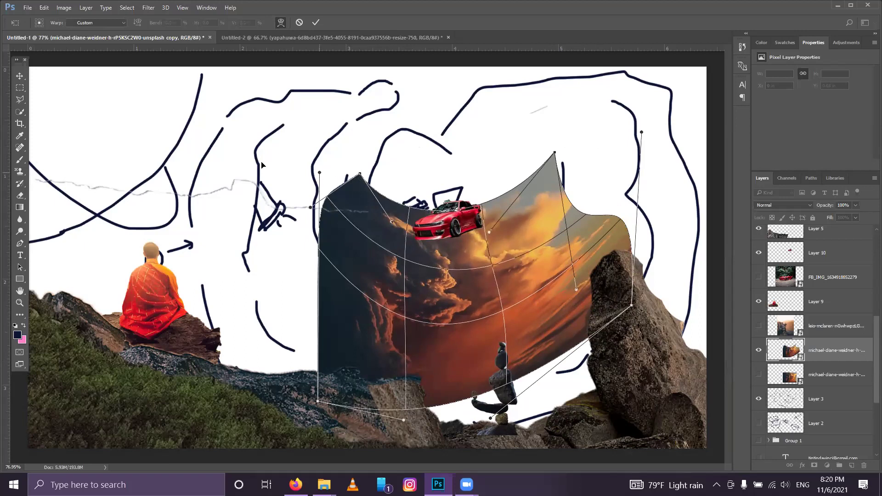
pyautogui.moveTo(261, 164); pyautogui.dragTo(258, 164)
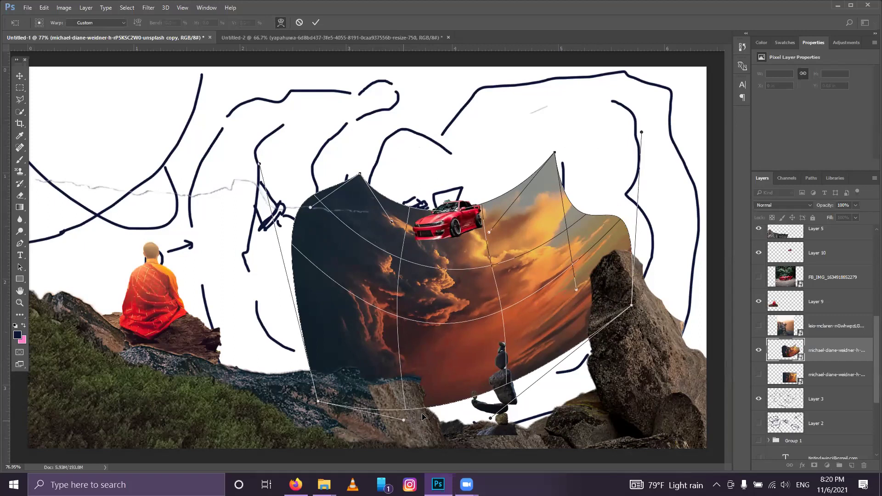
pyautogui.moveTo(427, 405); pyautogui.dragTo(451, 355)
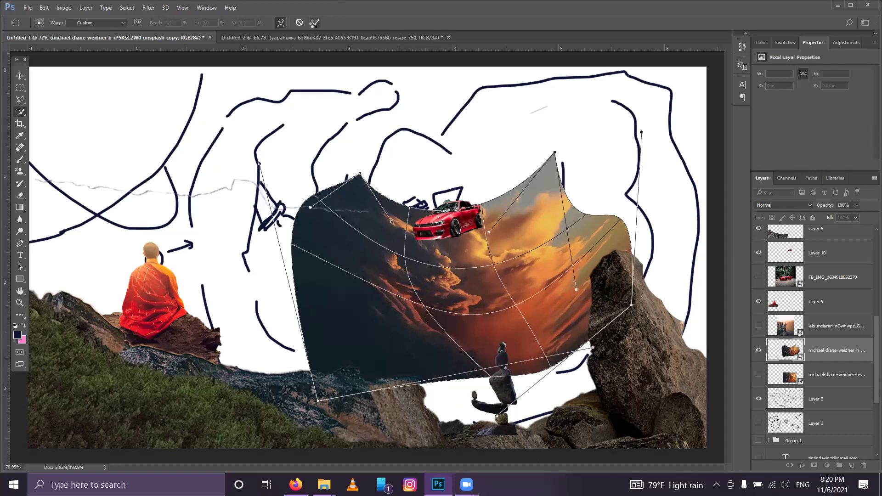
pyautogui.click(315, 22)
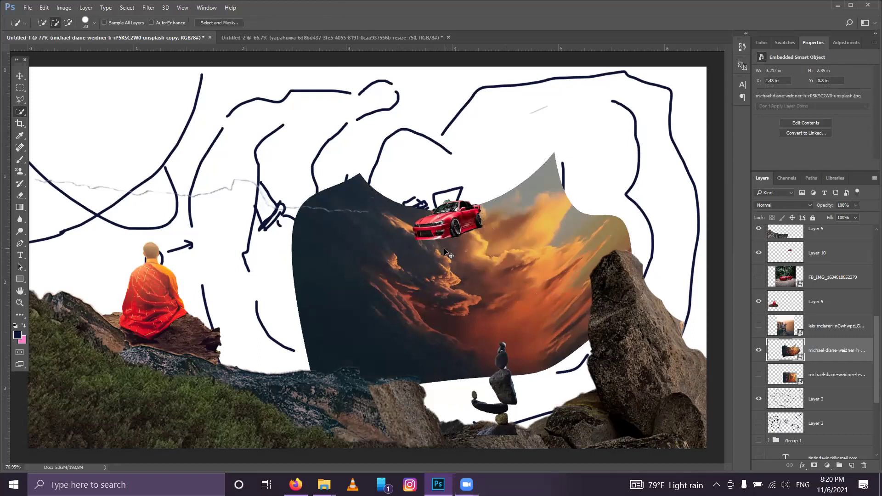
pyautogui.hotkey('ctrl', 'j')
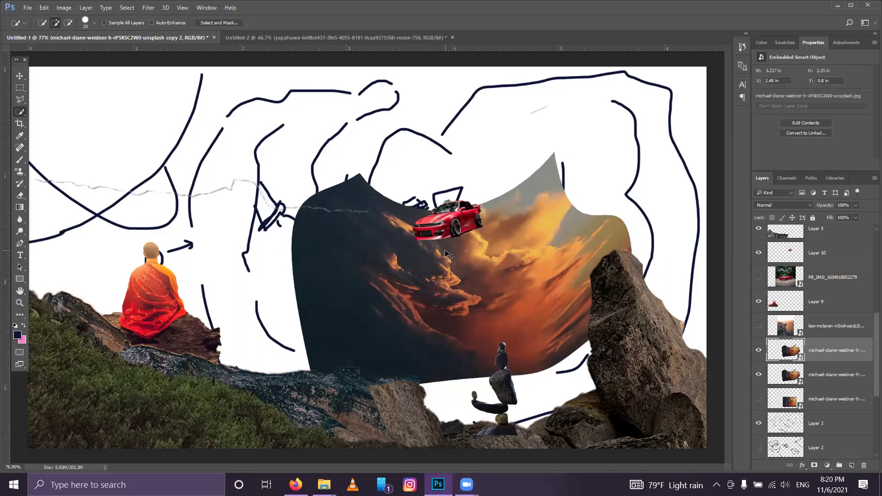
# Step: Rotate the cloud copy toward the upper right, then rotate a third copy beside the car
pyautogui.hotkey('ctrl', 't')
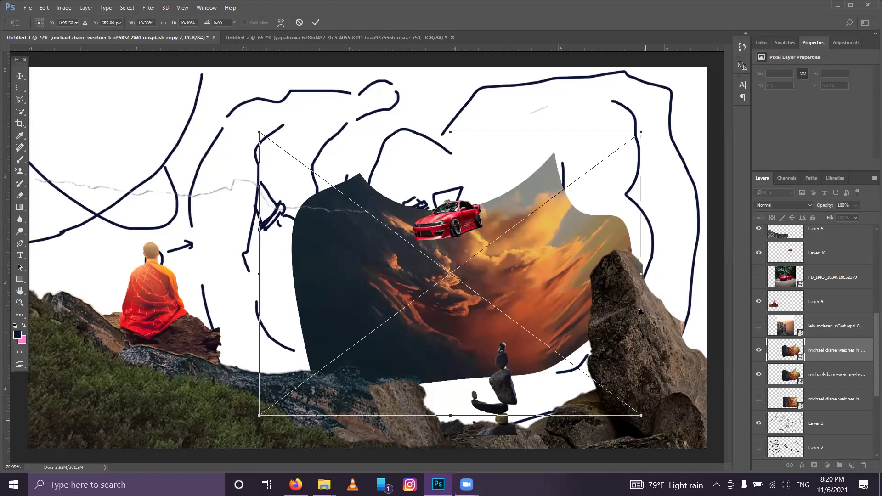
pyautogui.moveTo(581, 288); pyautogui.dragTo(582, 290)
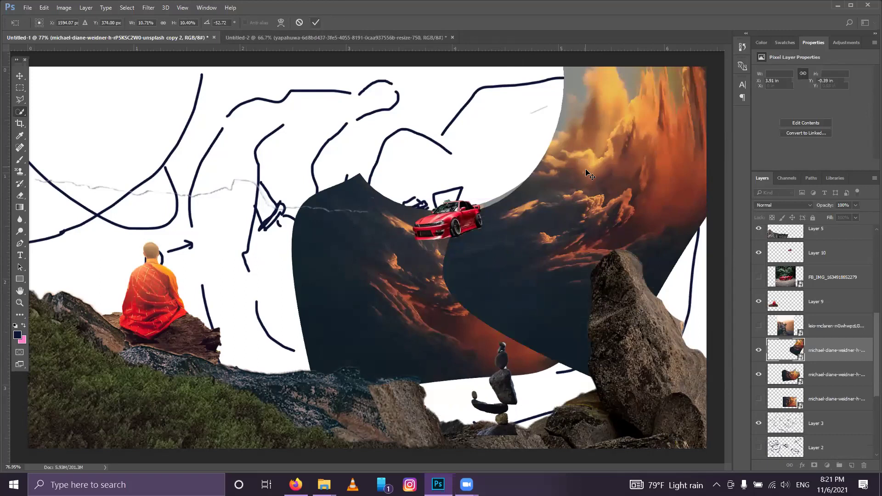
pyautogui.hotkey('ctrl', 'j')
pyautogui.hotkey('ctrl', 't')
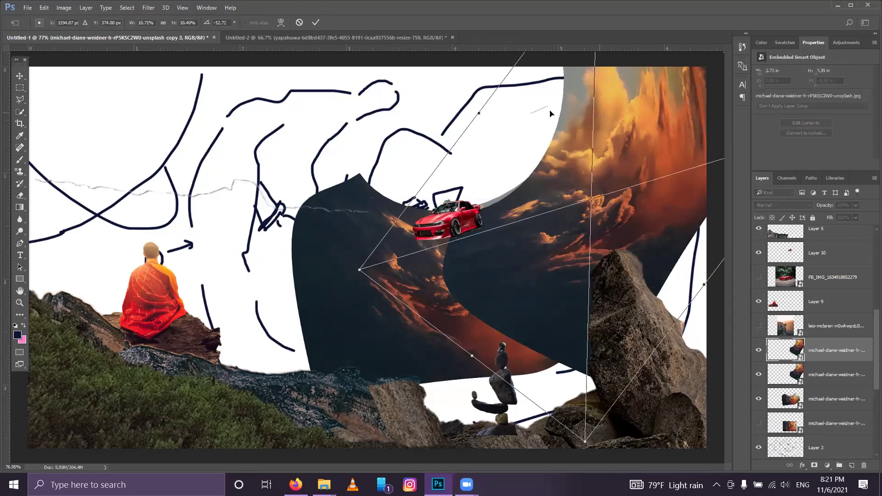
pyautogui.moveTo(556, 114); pyautogui.dragTo(497, 114)
pyautogui.rightClick(555, 112)
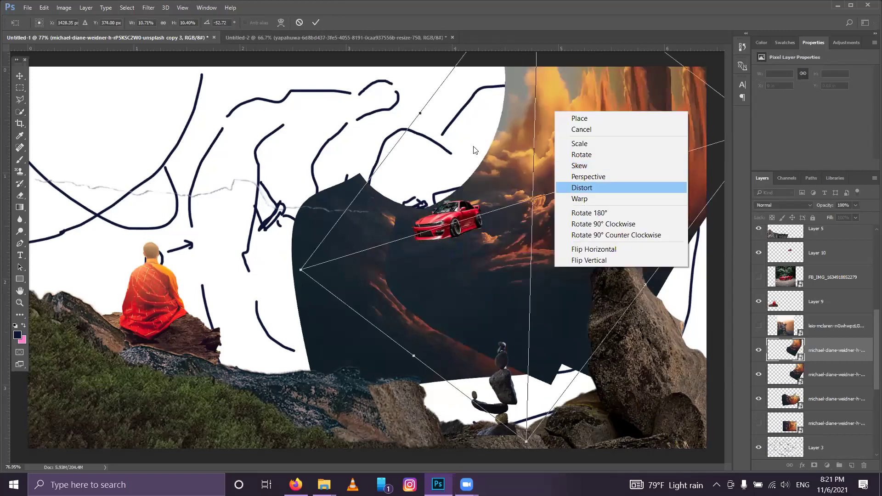
pyautogui.moveTo(451, 364); pyautogui.dragTo(573, 161)
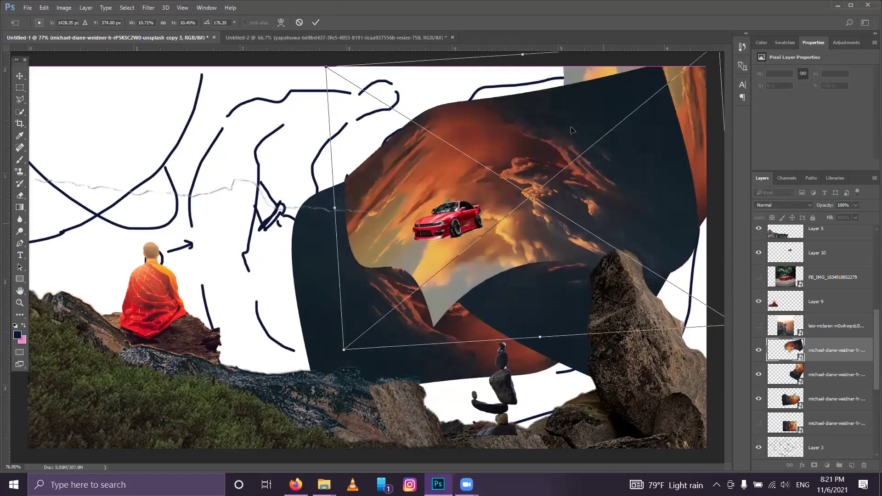
pyautogui.moveTo(571, 131); pyautogui.dragTo(586, 121)
pyautogui.moveTo(638, 133); pyautogui.dragTo(677, 133)
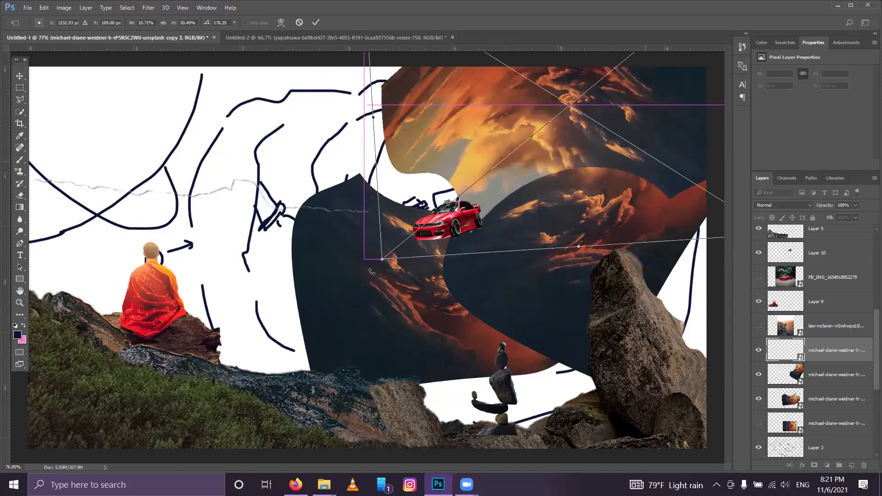
pyautogui.moveTo(364, 212); pyautogui.dragTo(357, 200)
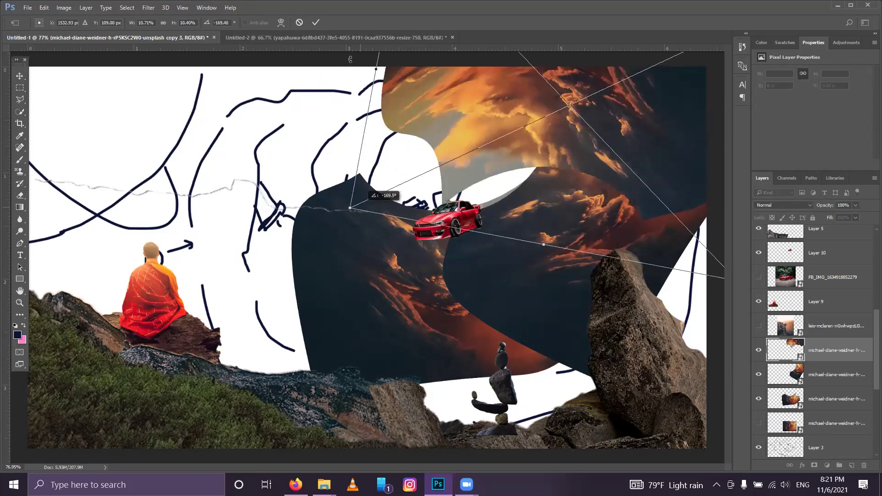
pyautogui.click(317, 23)
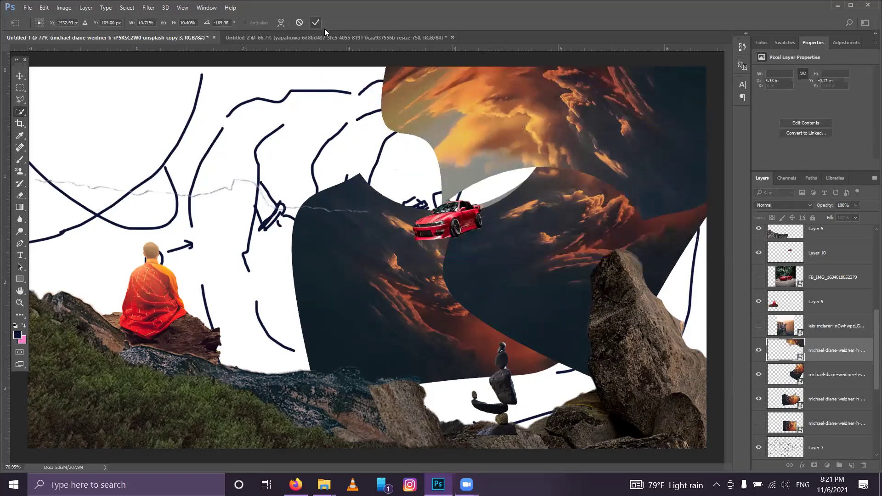
# Step: Duplicate a fourth cloud copy and reposition it to the left of the car
pyautogui.hotkey('ctrl', 'j')
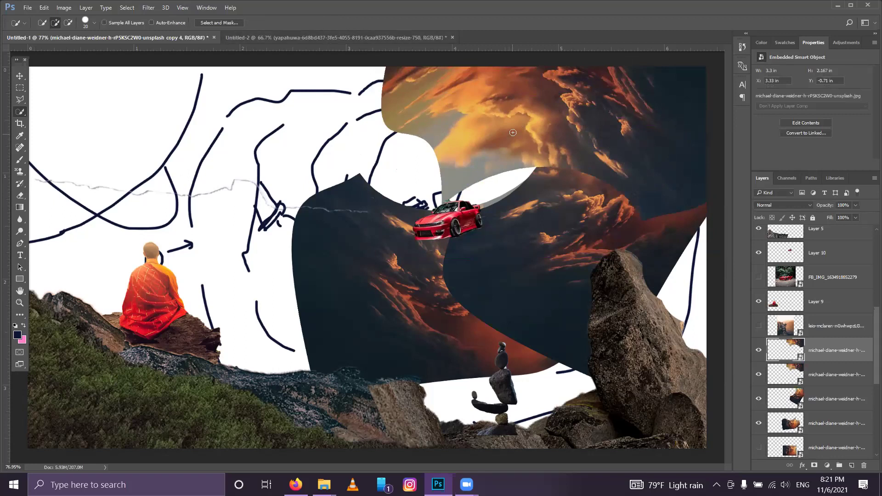
pyautogui.hotkey('ctrl', 't')
pyautogui.moveTo(588, 311); pyautogui.dragTo(240, 227)
pyautogui.moveTo(165, 237); pyautogui.dragTo(159, 247)
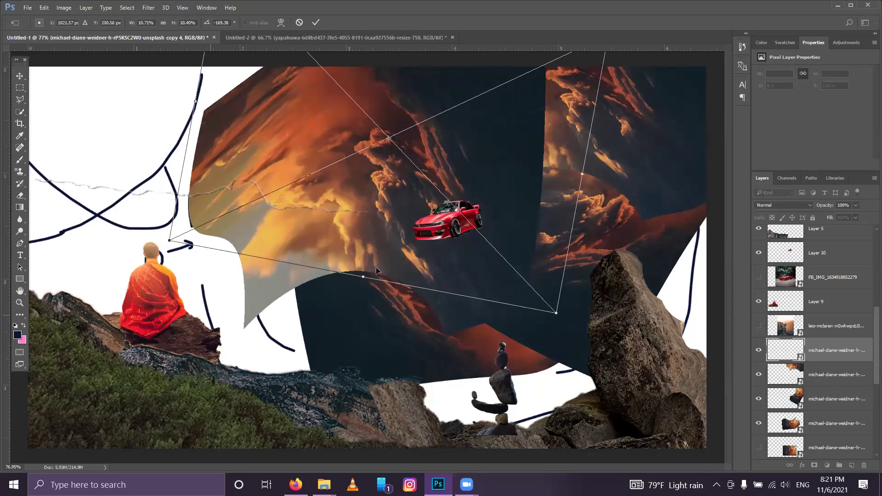
pyautogui.hotkey('ctrl', 'z')
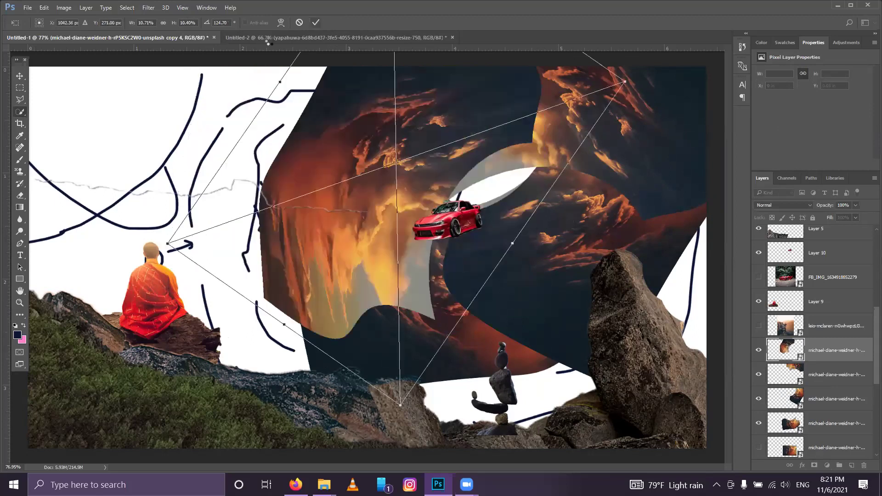
pyautogui.click(19, 198)
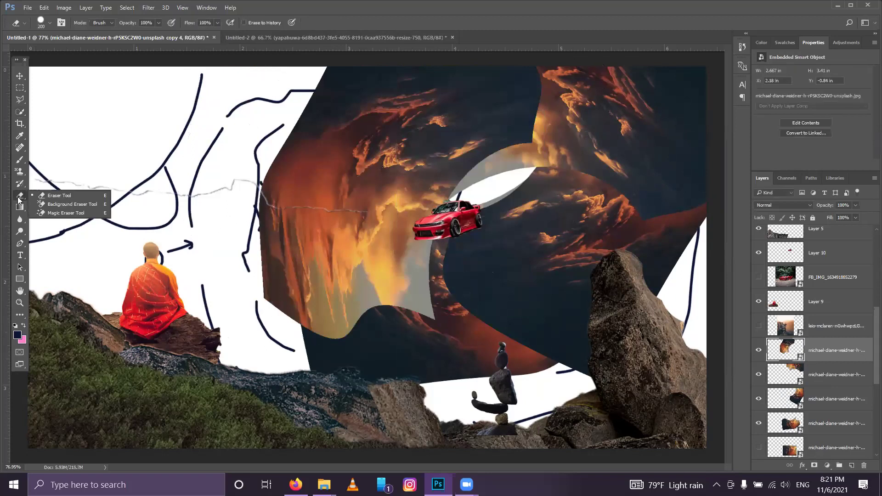
# Step: Rasterize the first cloud layer and softly erase its hard edges and dark sky
pyautogui.click(61, 198)
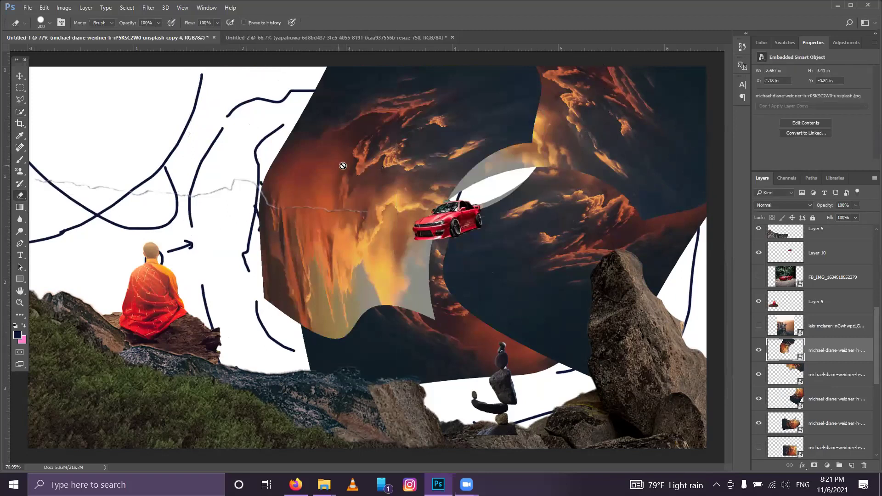
pyautogui.rightClick(416, 204)
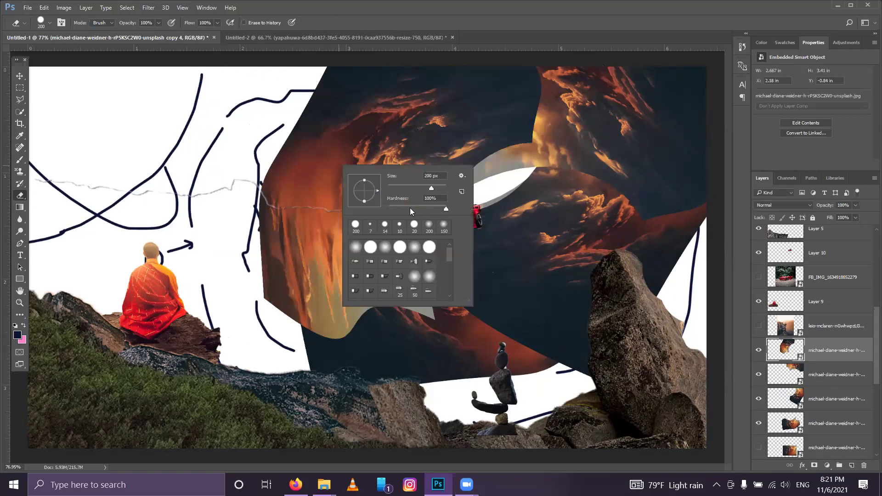
pyautogui.press('Escape')
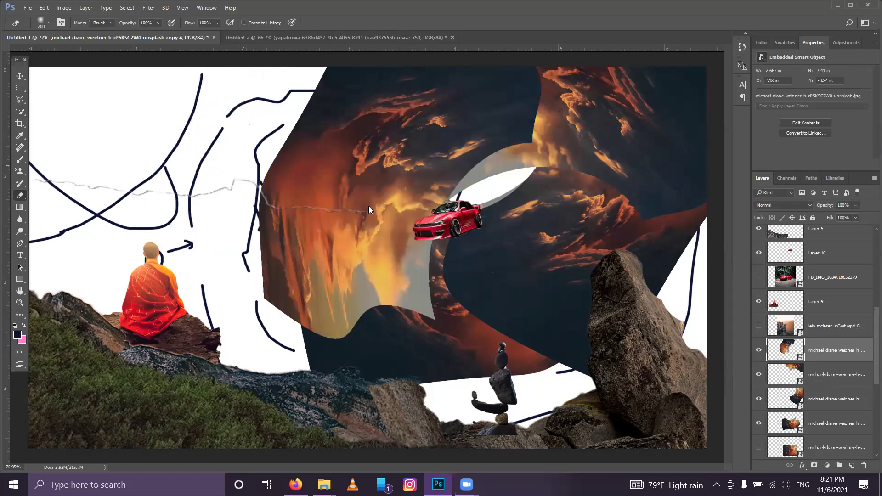
pyautogui.click(370, 207)
pyautogui.click(422, 190)
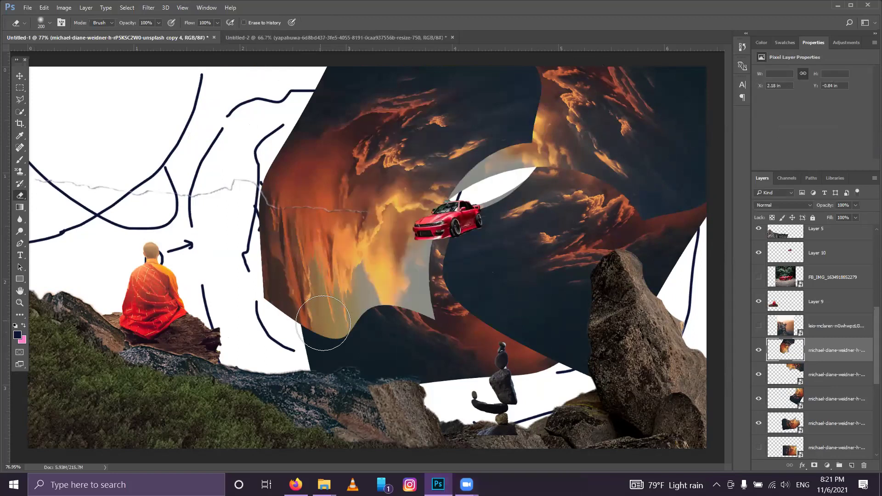
pyautogui.click(322, 318)
pyautogui.moveTo(321, 319)
pyautogui.mouseDown()
pyautogui.moveTo(272, 284)
pyautogui.moveTo(307, 333)
pyautogui.moveTo(430, 331)
pyautogui.moveTo(429, 282)
pyautogui.moveTo(425, 295)
pyautogui.moveTo(343, 333)
pyautogui.moveTo(404, 287)
pyautogui.mouseUp()
pyautogui.moveTo(572, 125); pyautogui.dragTo(524, 114)
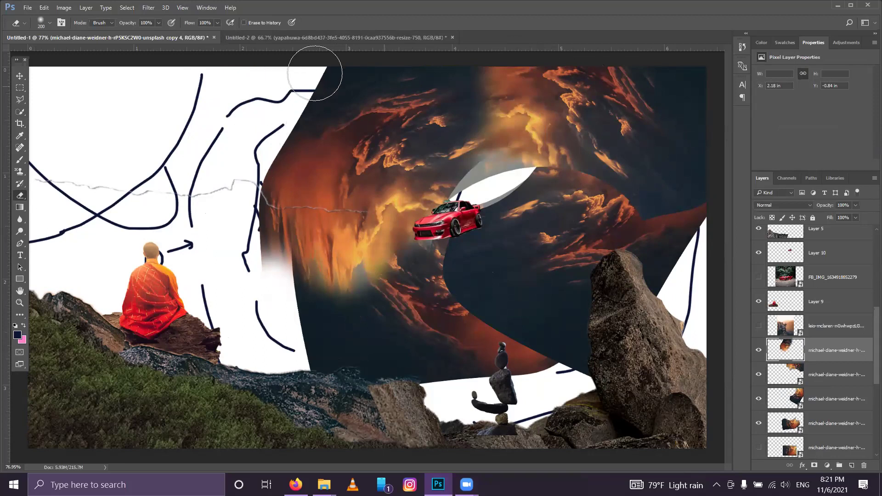
pyautogui.moveTo(291, 100); pyautogui.dragTo(223, 197)
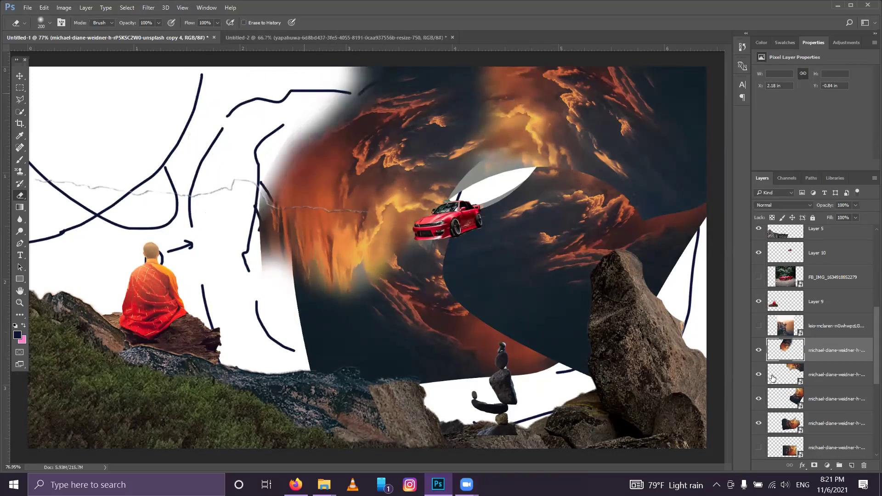
# Step: Rasterize the next cloud copies and erase the orange band and dark upper-right sky
pyautogui.hotkey('alt', '[')
pyautogui.click(465, 202)
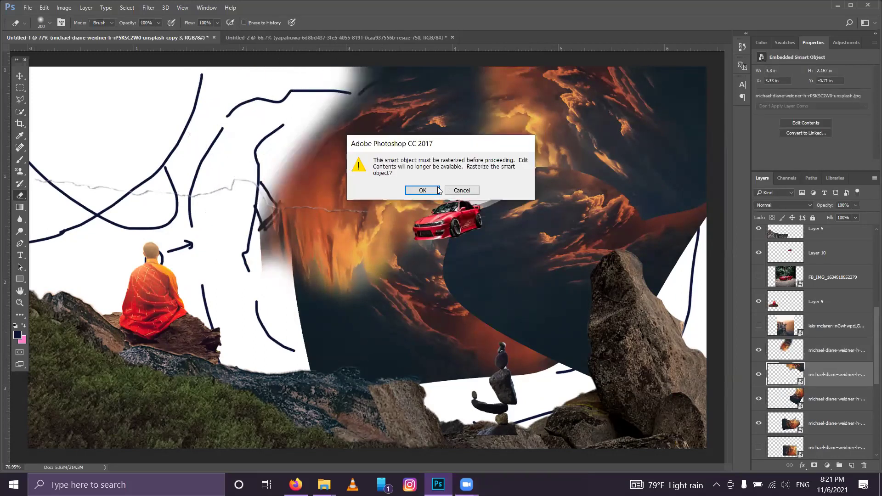
pyautogui.click(438, 191)
pyautogui.moveTo(653, 210)
pyautogui.mouseDown()
pyautogui.moveTo(703, 181)
pyautogui.moveTo(701, 222)
pyautogui.moveTo(696, 83)
pyautogui.mouseUp()
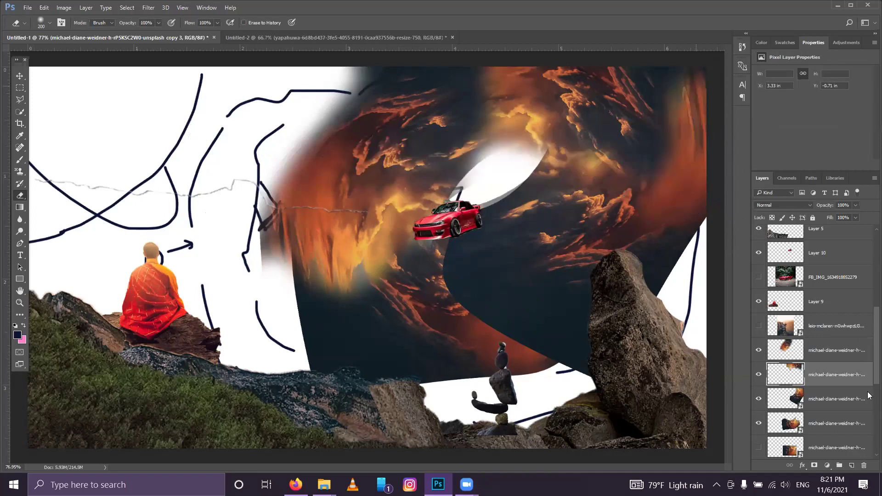
pyautogui.click(848, 406)
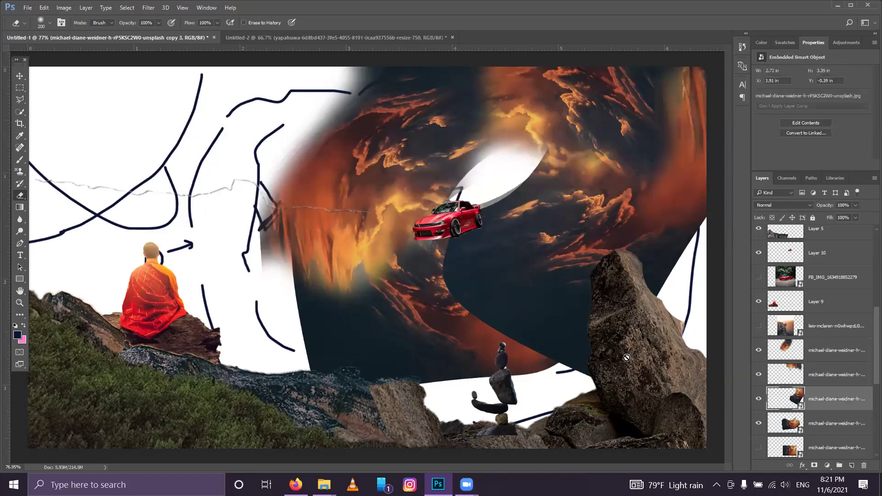
pyautogui.click(419, 193)
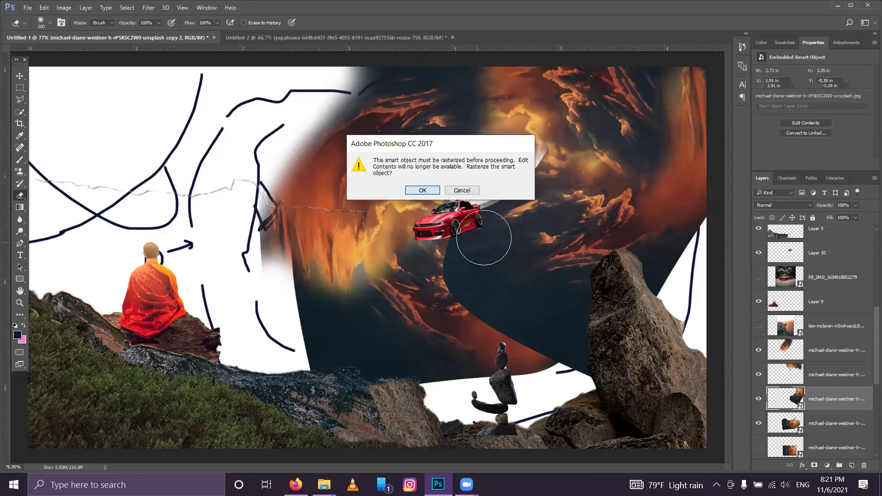
pyautogui.press('Return')
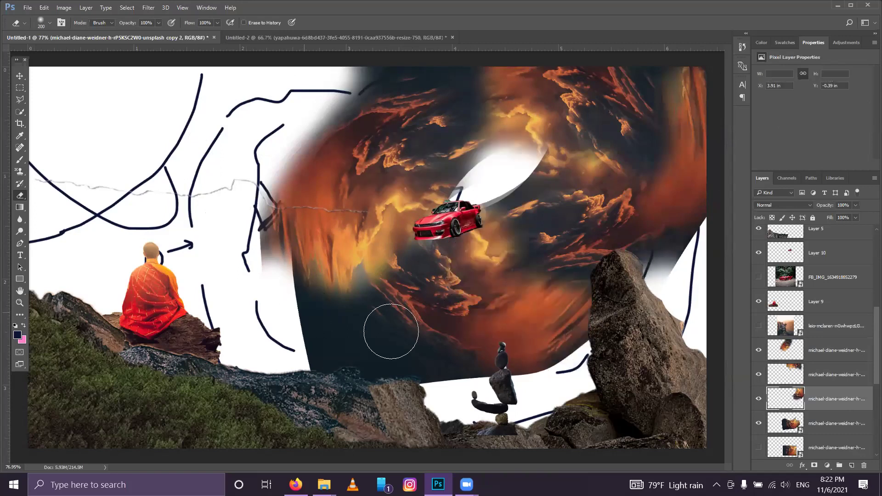
# Step: Rasterize the lowest cloud copy, erase its dark lower-left area and whiten around the oval
pyautogui.click(823, 442)
pyautogui.click(823, 430)
pyautogui.click(360, 352)
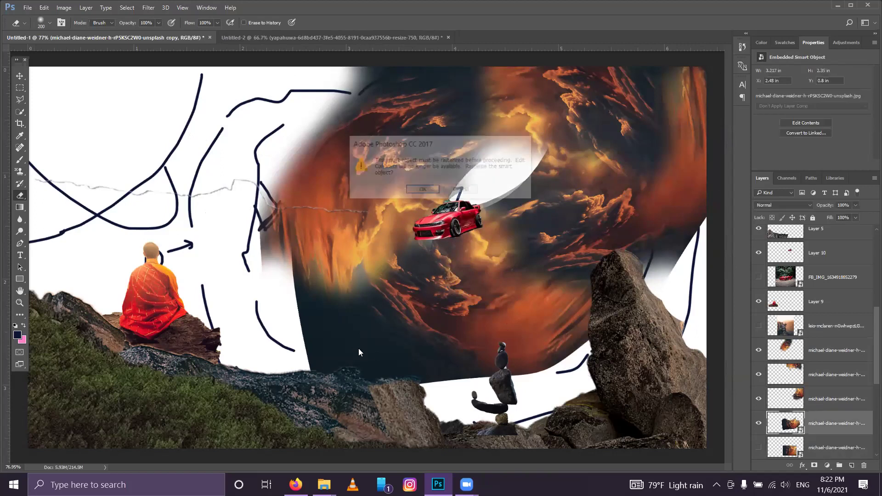
pyautogui.press('Return')
pyautogui.moveTo(312, 276)
pyautogui.mouseDown()
pyautogui.moveTo(352, 378)
pyautogui.moveTo(317, 294)
pyautogui.moveTo(455, 388)
pyautogui.moveTo(325, 305)
pyautogui.moveTo(363, 313)
pyautogui.mouseUp()
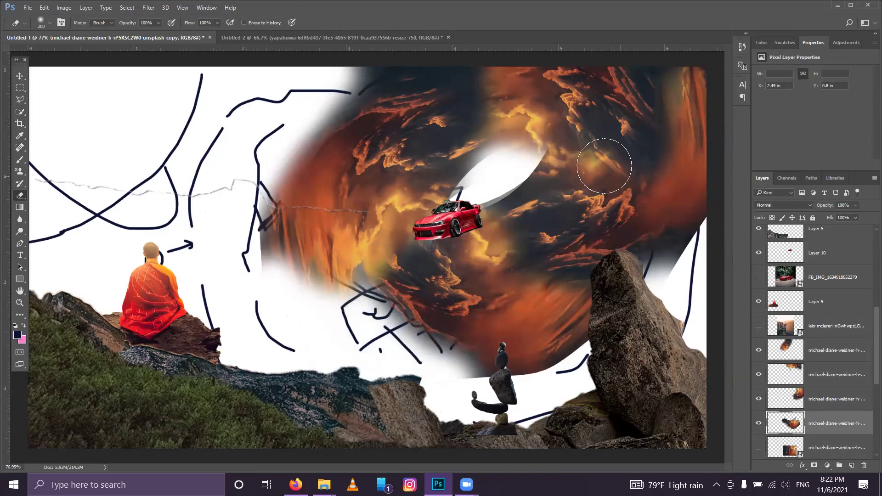
pyautogui.moveTo(495, 190)
pyautogui.mouseDown()
pyautogui.moveTo(519, 174)
pyautogui.moveTo(487, 202)
pyautogui.mouseUp()
# Step: Whiten copy 2 and copy 4 around the oval above the car and soften the swirl's left edge
pyautogui.click(784, 397)
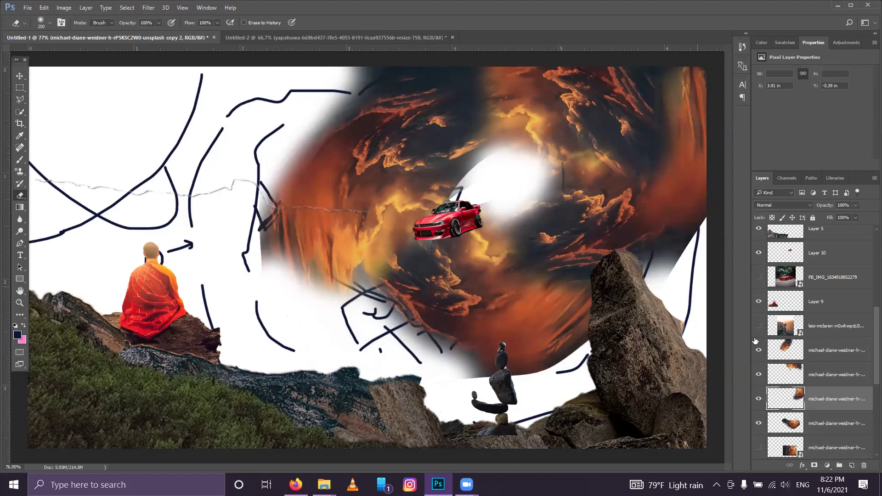
pyautogui.moveTo(494, 170); pyautogui.dragTo(480, 184)
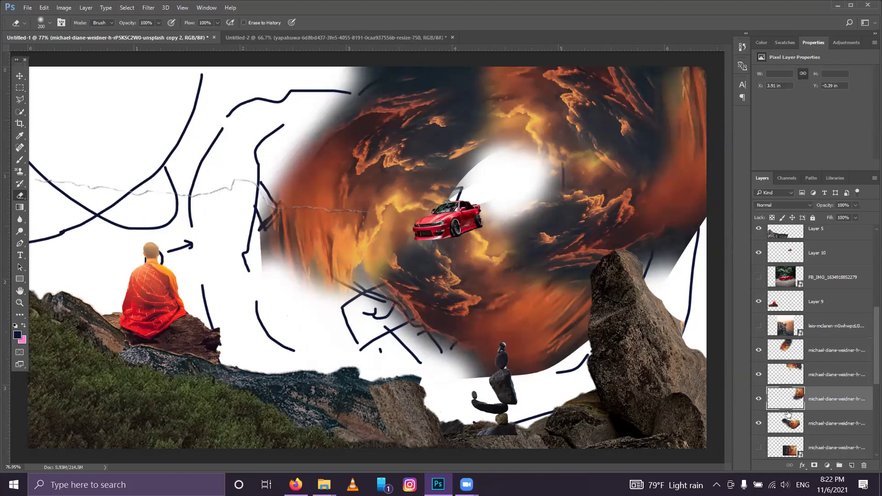
pyautogui.click(794, 376)
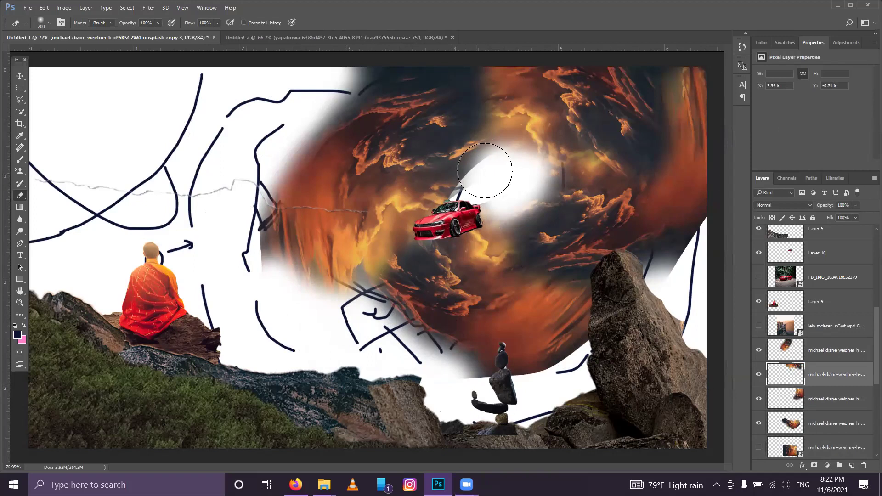
pyautogui.click(792, 347)
pyautogui.moveTo(474, 170)
pyautogui.mouseDown()
pyautogui.moveTo(483, 156)
pyautogui.moveTo(450, 193)
pyautogui.mouseUp()
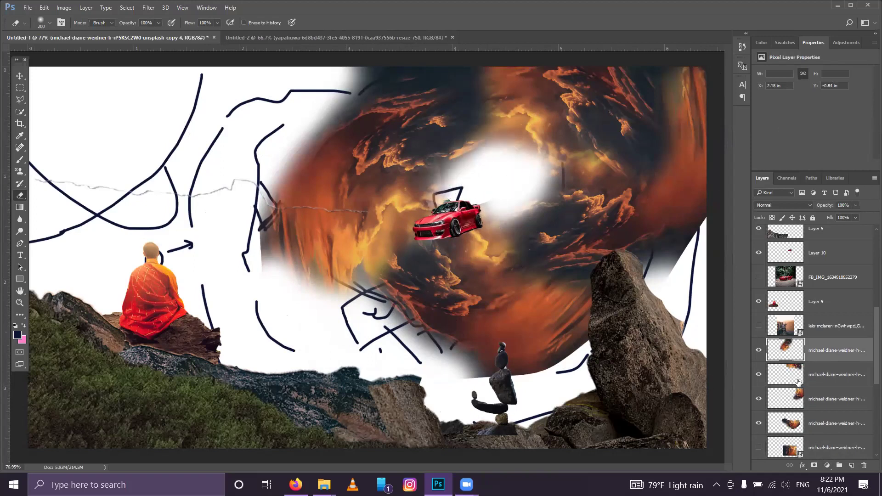
pyautogui.click(795, 397)
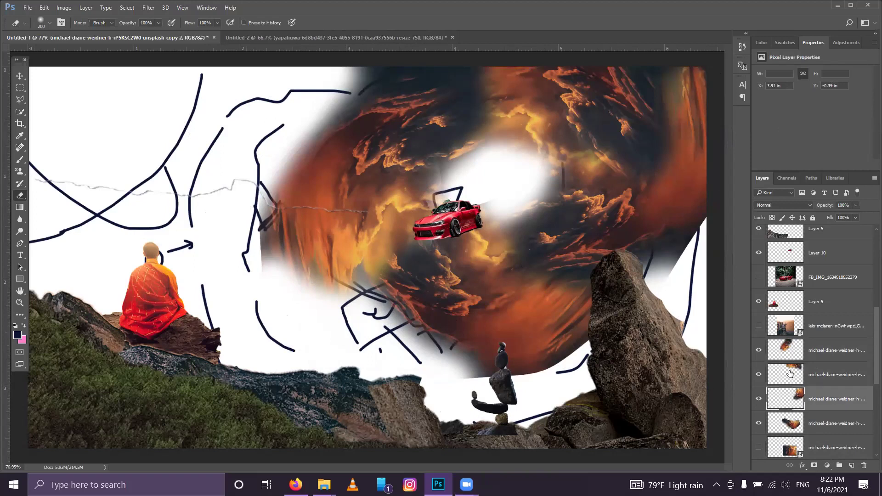
pyautogui.click(790, 350)
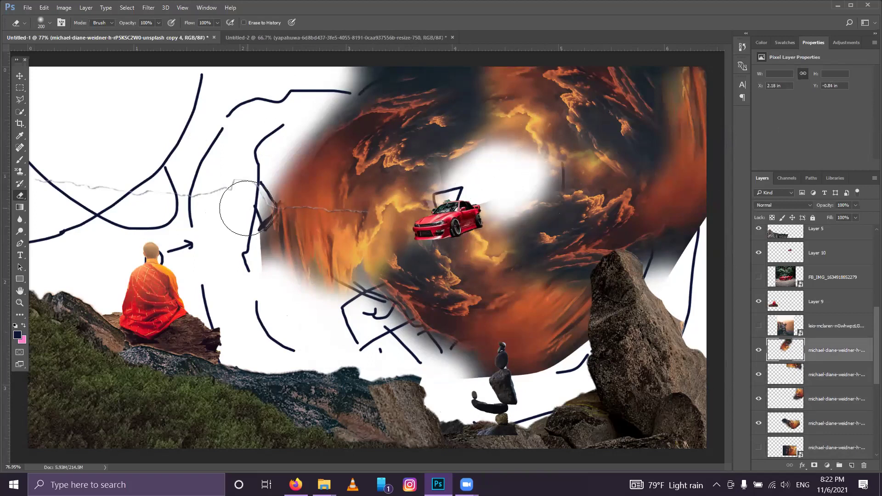
pyautogui.moveTo(247, 208); pyautogui.dragTo(258, 225)
pyautogui.moveTo(294, 280); pyautogui.dragTo(304, 294)
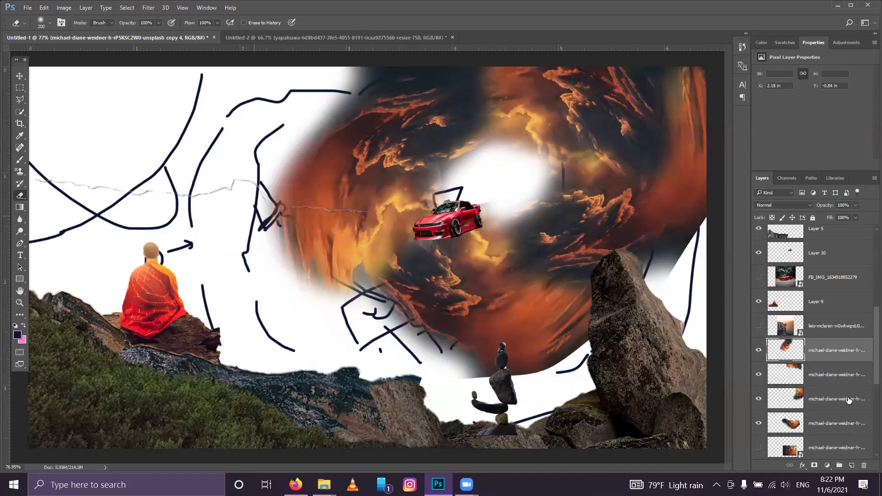
pyautogui.keyDown('shift'); pyautogui.click(821, 427); pyautogui.keyUp('shift')
# Step: Group the cloud layers, duplicate the group, and rotate the copy about 26° and enlarge it
pyautogui.click(839, 466)
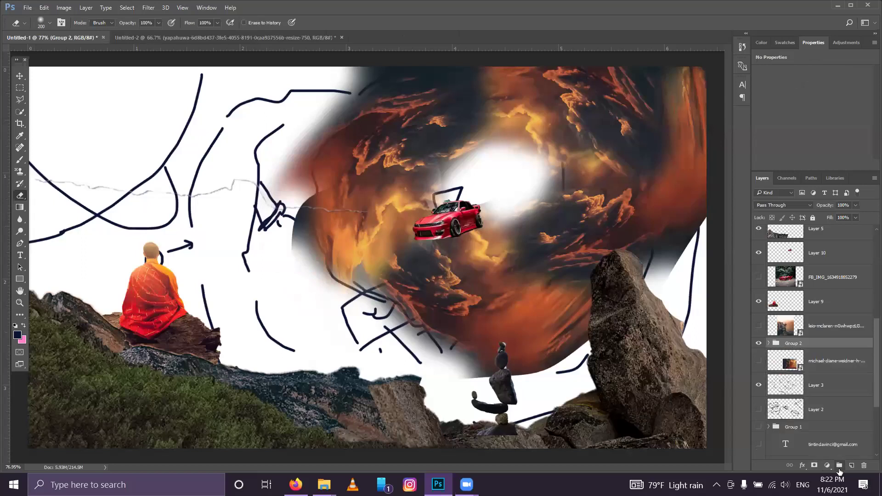
pyautogui.hotkey('ctrl', 'j')
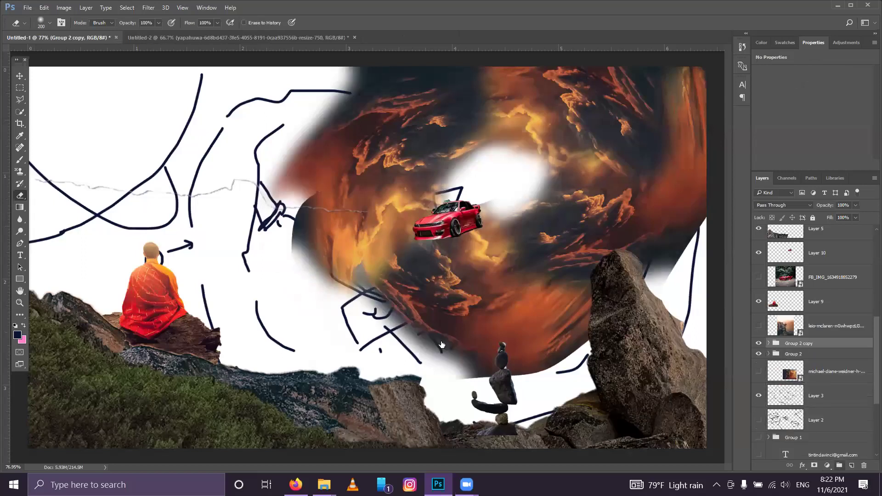
pyautogui.hotkey('ctrl', 't')
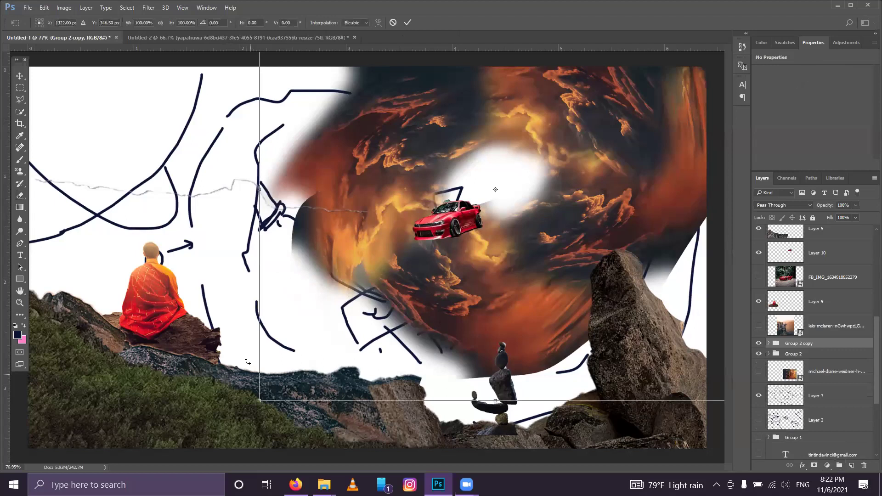
pyautogui.moveTo(349, 452); pyautogui.dragTo(118, 84)
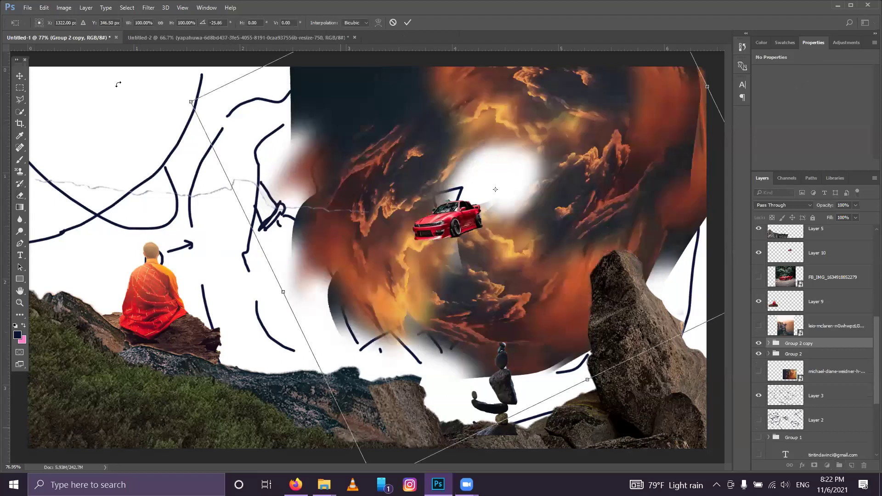
pyautogui.moveTo(4, 124); pyautogui.dragTo(5, 125)
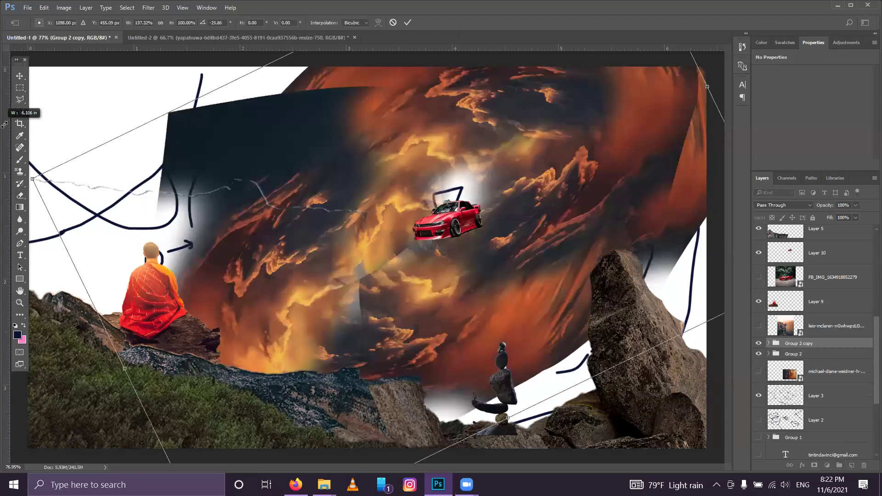
pyautogui.moveTo(47, 88); pyautogui.dragTo(93, 95)
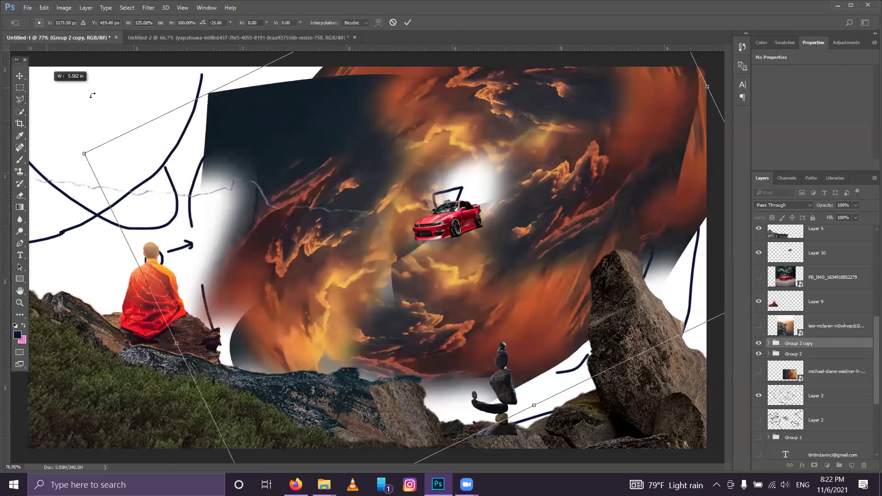
pyautogui.moveTo(23, 86); pyautogui.dragTo(8, 58)
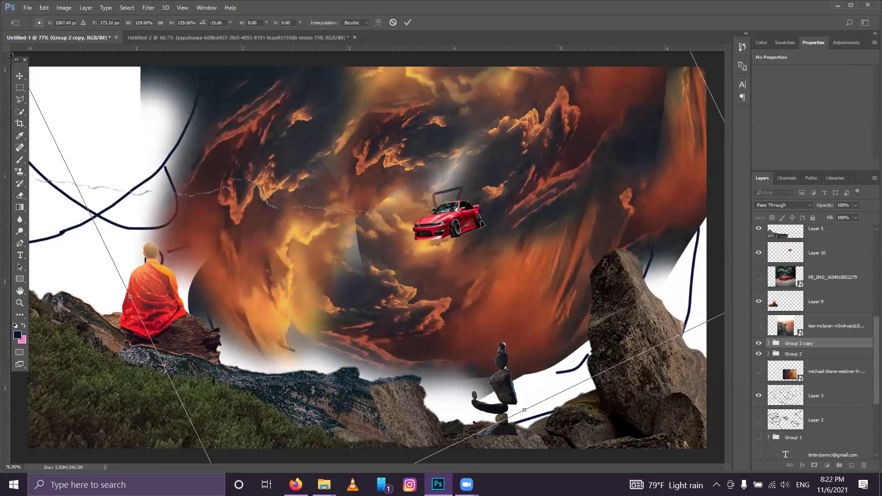
pyautogui.hotkey('ctrl', '-')
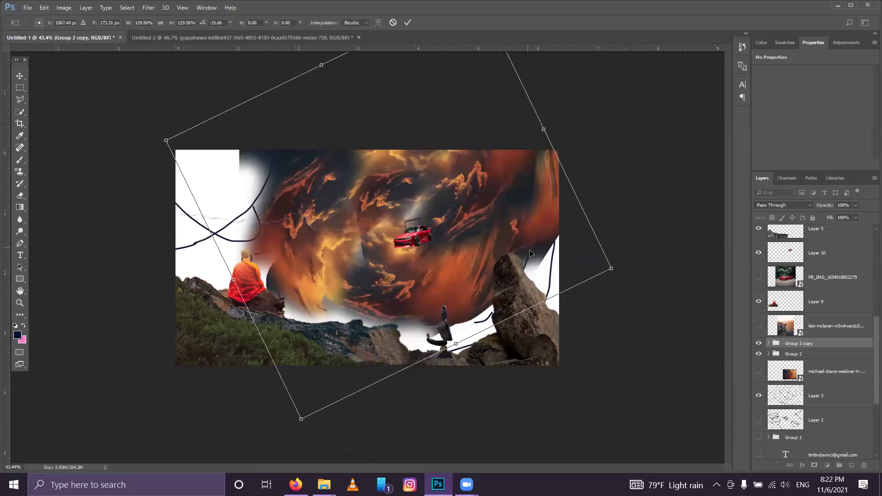
pyautogui.moveTo(506, 242); pyautogui.dragTo(514, 260)
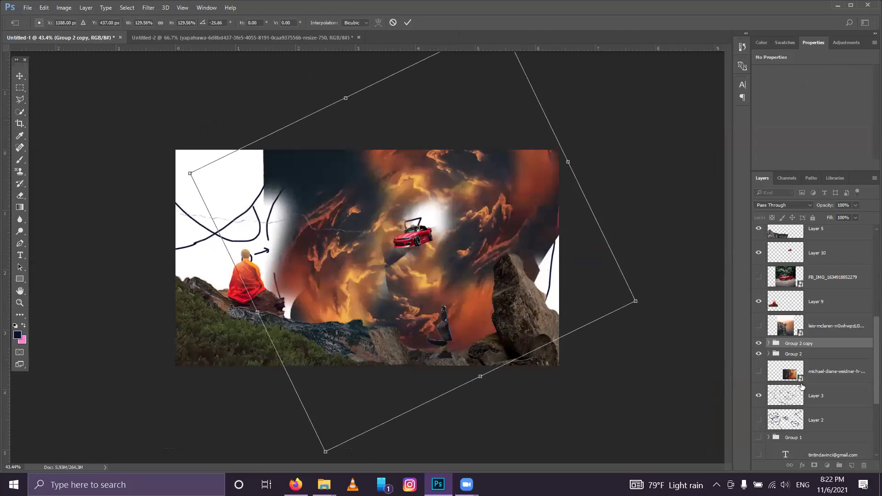
pyautogui.click(407, 23)
# Step: Move Group 2 copy below Group 2 and select its top cloud layer
pyautogui.moveTo(787, 344); pyautogui.dragTo(784, 362)
pyautogui.scroll(3, 357, 289)
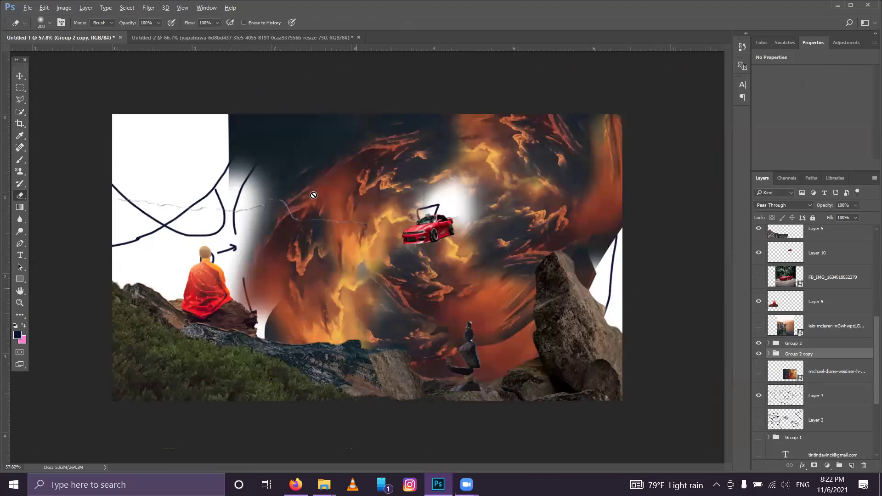
pyautogui.scroll(2, 363, 188)
pyautogui.click(409, 199)
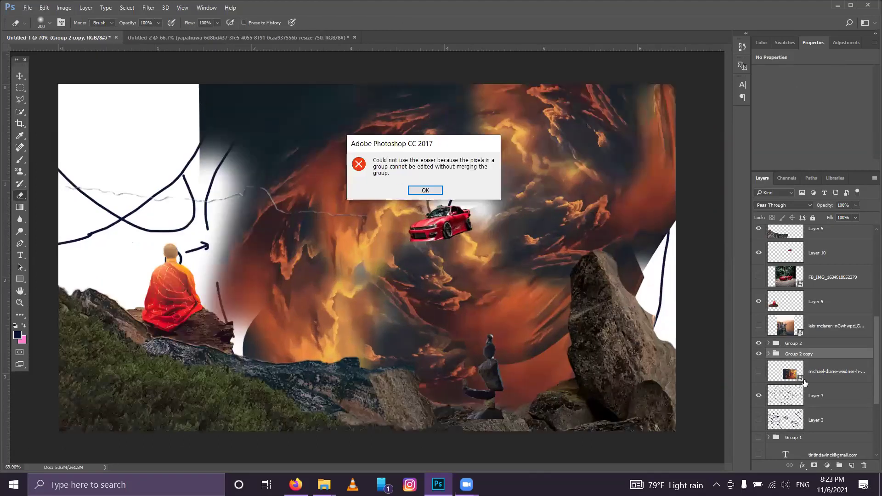
pyautogui.press('Return')
pyautogui.click(770, 355)
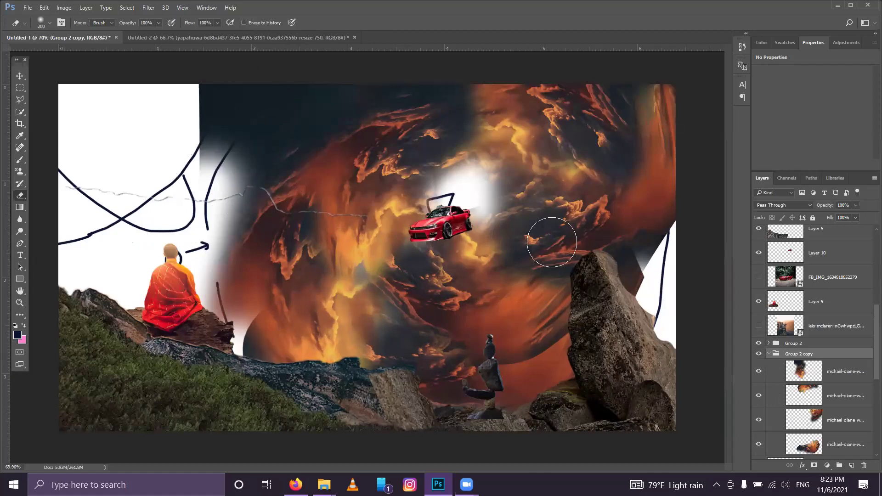
pyautogui.keyDown('ctrl'); pyautogui.click(487, 379); pyautogui.keyUp('ctrl')
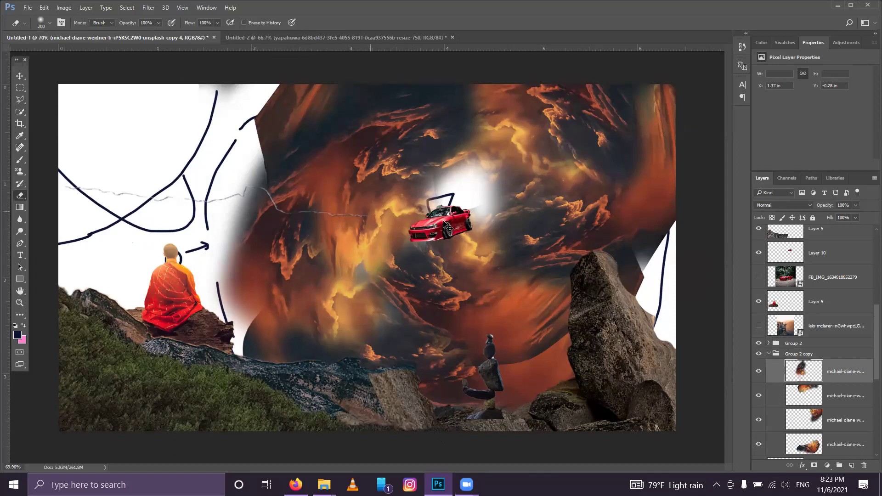
# Step: Nudge the red car slightly up and left with the Move tool
pyautogui.press('v')
pyautogui.moveTo(430, 245); pyautogui.dragTo(425, 226)
pyautogui.moveTo(431, 214); pyautogui.dragTo(425, 218)
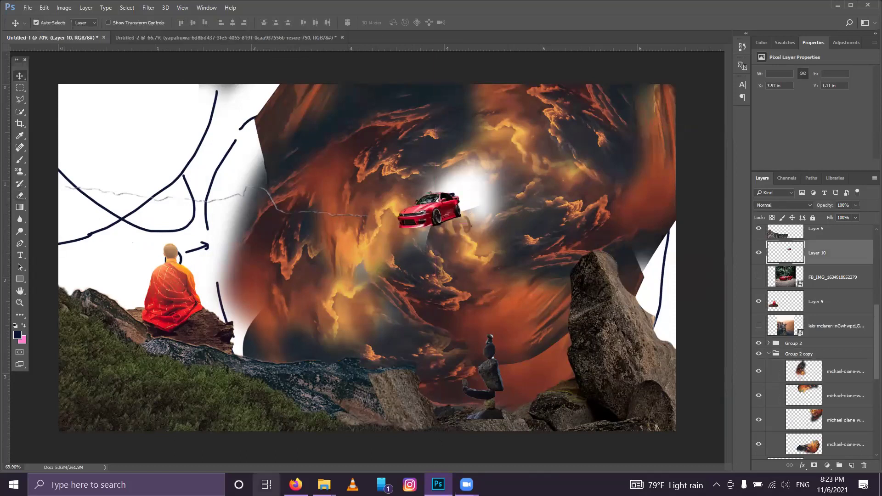
pyautogui.hotkey('alt', 'Tab')
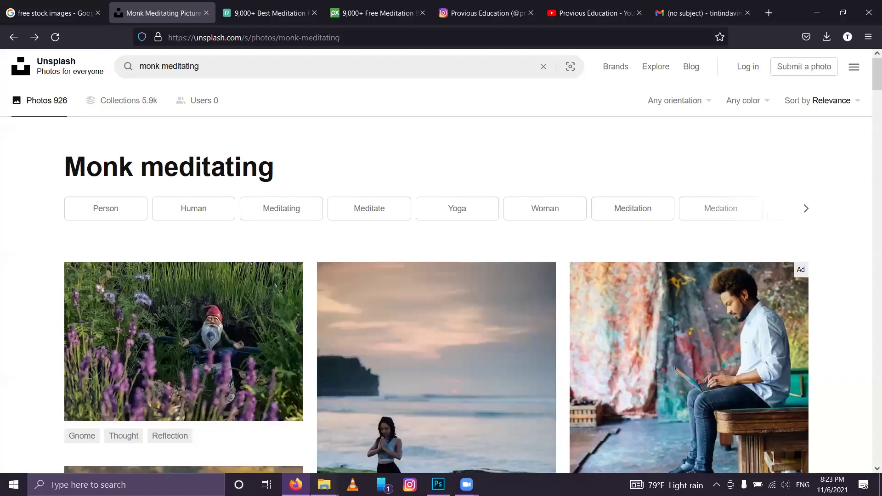
# Step: Drag the fluffy white cloud JPG from D:\ps\SW SL into the Photoshop canvas
pyautogui.hotkey('alt', 'Tab')
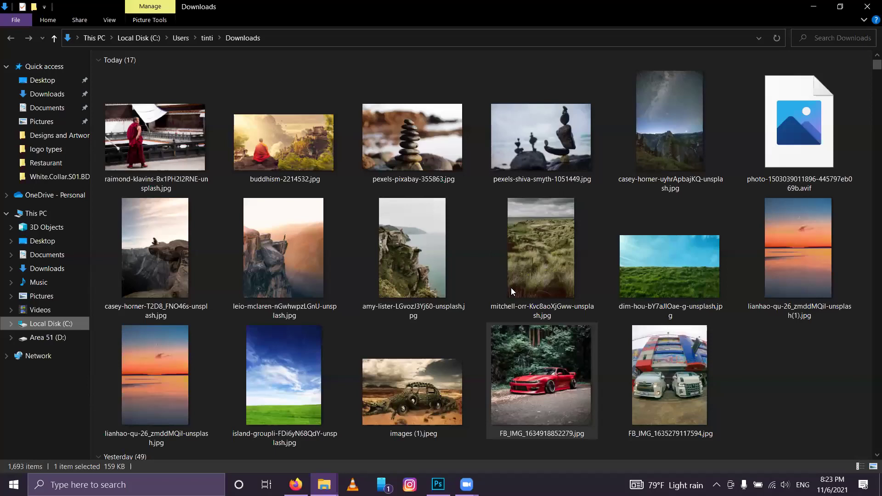
pyautogui.hotkey('alt', 'Left')
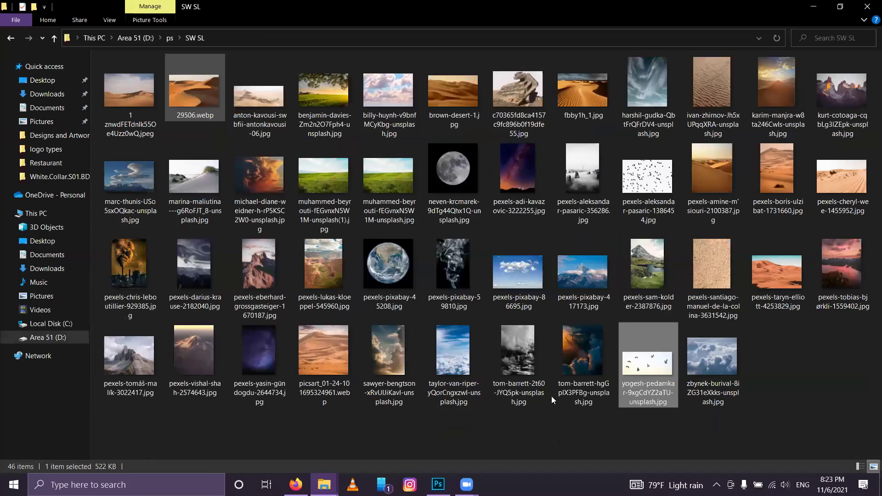
pyautogui.moveTo(728, 381); pyautogui.dragTo(449, 295)
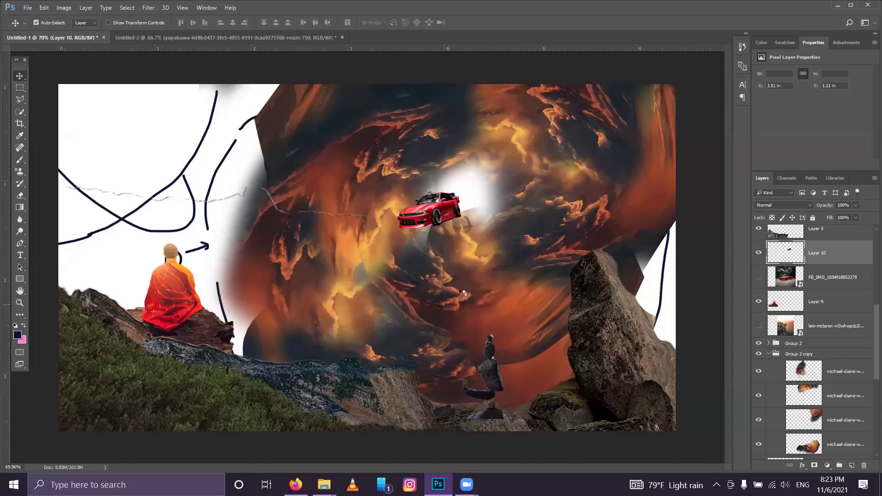
# Step: Place the cloud photo lower in the layer stack, shrunk and shifted right and down
pyautogui.click(316, 22)
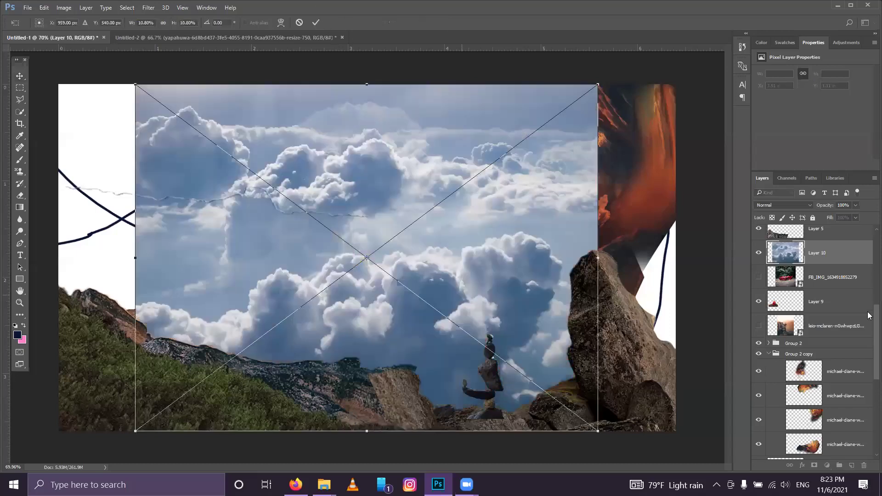
pyautogui.moveTo(795, 322); pyautogui.dragTo(789, 343)
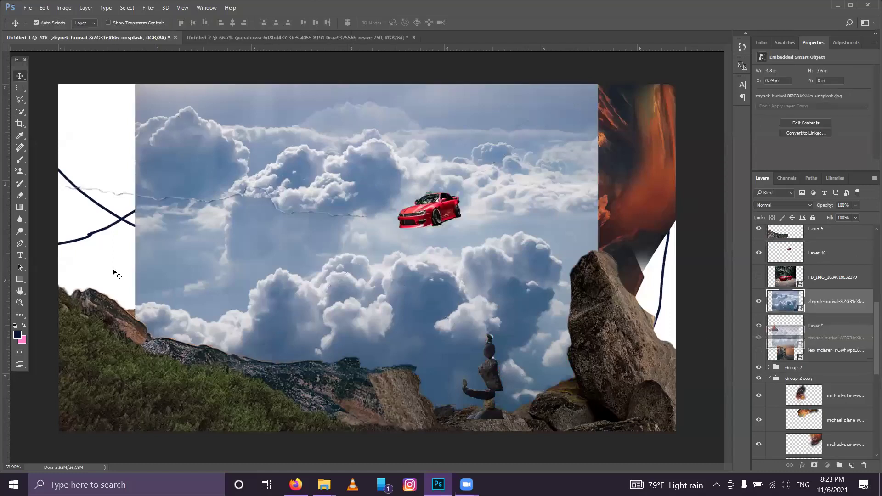
pyautogui.press('ctrl')
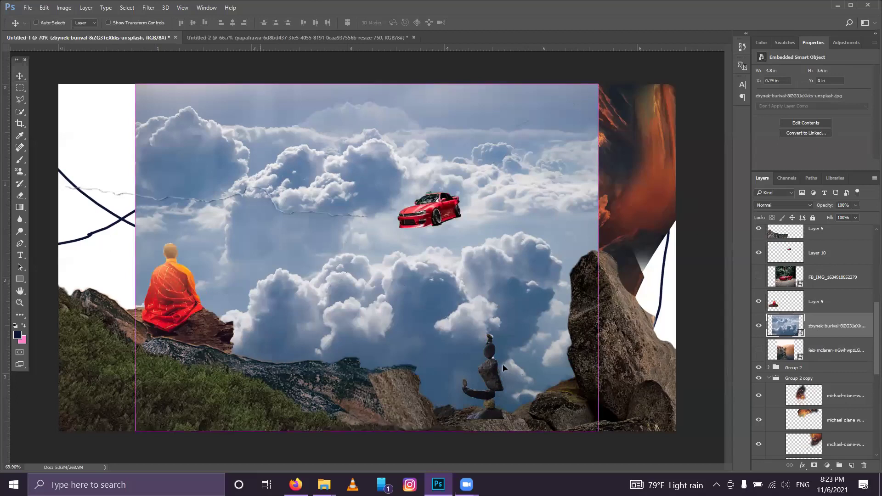
pyautogui.moveTo(592, 421); pyautogui.dragTo(501, 302)
pyautogui.moveTo(305, 211); pyautogui.dragTo(377, 220)
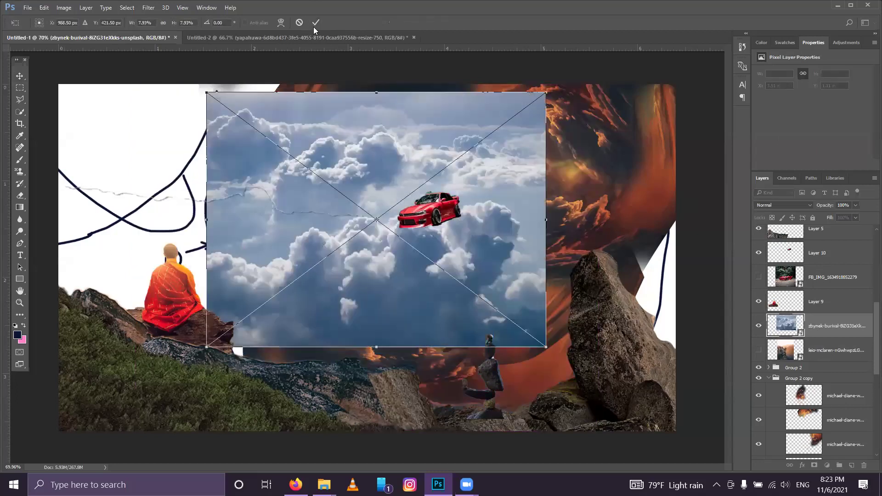
pyautogui.moveTo(777, 331); pyautogui.dragTo(783, 344)
# Step: Tilt a copy of the cloud photo about 25° over the vortex centre
pyautogui.hotkey('ctrl', 't')
pyautogui.moveTo(575, 258); pyautogui.dragTo(571, 255)
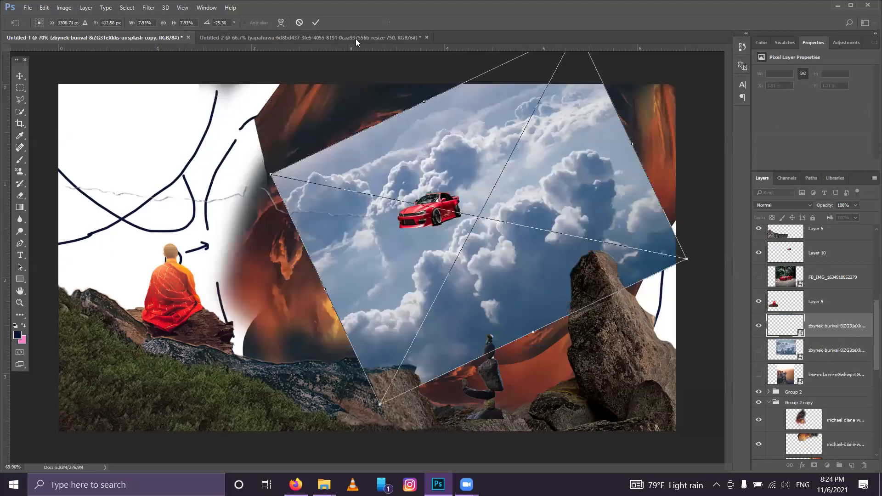
pyautogui.click(316, 23)
pyautogui.click(19, 196)
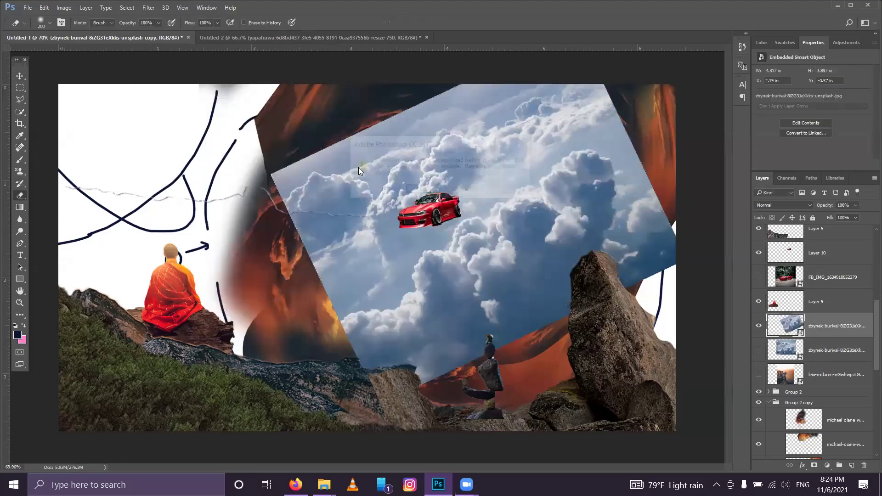
# Step: Rasterize the tilted cloud copy and erase most of it
pyautogui.click(303, 211)
pyautogui.click(415, 201)
pyautogui.moveTo(434, 118)
pyautogui.mouseDown()
pyautogui.moveTo(392, 128)
pyautogui.moveTo(513, 96)
pyautogui.moveTo(597, 117)
pyautogui.moveTo(632, 142)
pyautogui.moveTo(657, 180)
pyautogui.moveTo(615, 95)
pyautogui.moveTo(570, 132)
pyautogui.moveTo(525, 146)
pyautogui.moveTo(498, 175)
pyautogui.moveTo(495, 132)
pyautogui.moveTo(479, 173)
pyautogui.moveTo(339, 289)
pyautogui.moveTo(289, 207)
pyautogui.moveTo(396, 105)
pyautogui.moveTo(291, 274)
pyautogui.moveTo(325, 344)
pyautogui.moveTo(361, 375)
pyautogui.moveTo(497, 384)
pyautogui.moveTo(681, 269)
pyautogui.moveTo(678, 199)
pyautogui.moveTo(673, 225)
pyautogui.moveTo(578, 323)
pyautogui.moveTo(480, 377)
pyautogui.moveTo(426, 377)
pyautogui.moveTo(585, 356)
pyautogui.moveTo(677, 221)
pyautogui.moveTo(658, 159)
pyautogui.moveTo(574, 103)
pyautogui.moveTo(288, 214)
pyautogui.moveTo(283, 266)
pyautogui.mouseUp()
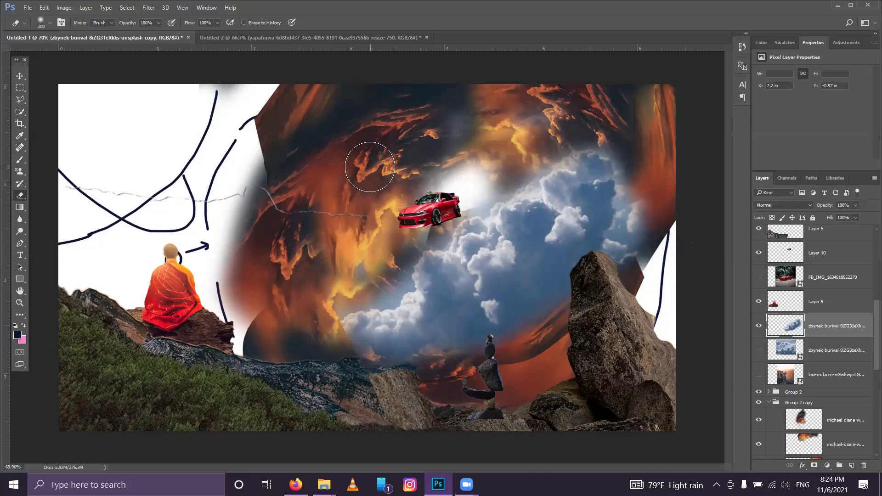
pyautogui.hotkey('ctrl', 't')
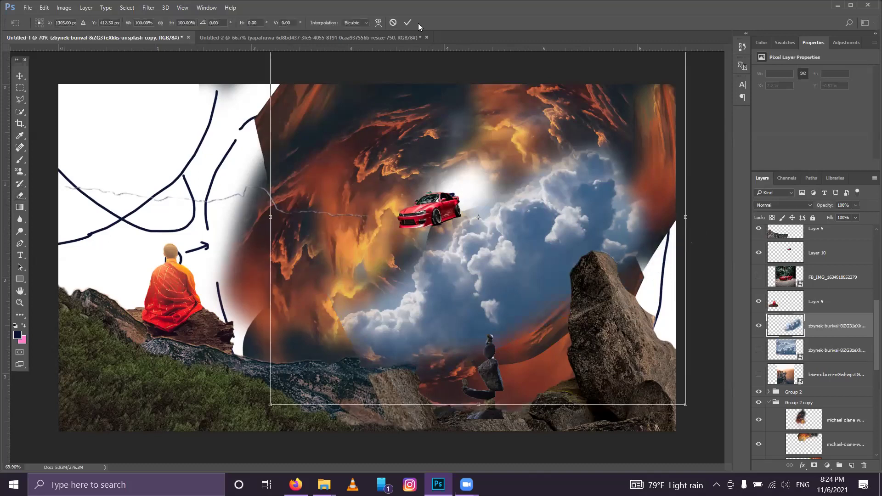
pyautogui.press('Return')
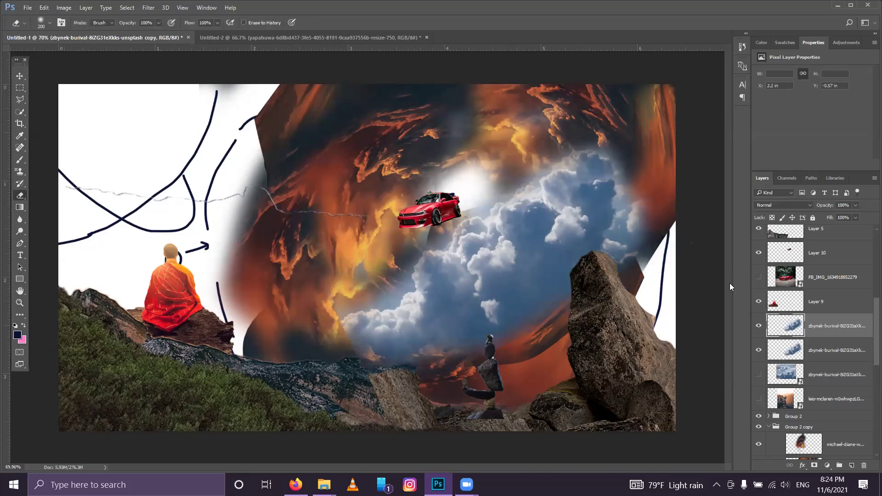
# Step: Make further duplicates of the cloud layer, hiding the extra copies, and pick a lower copy
pyautogui.hotkey('ctrl', 'j')
pyautogui.hotkey('ctrl', '[')
pyautogui.click(759, 326)
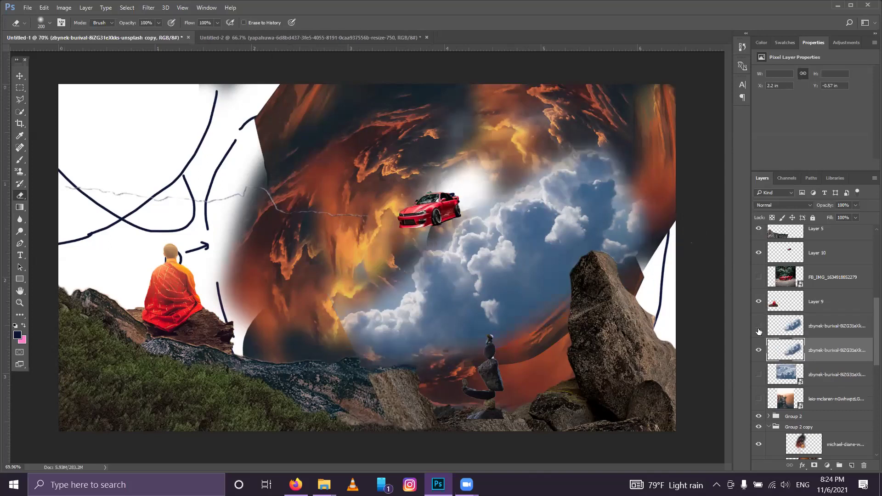
pyautogui.hotkey('ctrl', 'j')
pyautogui.rightClick(524, 247)
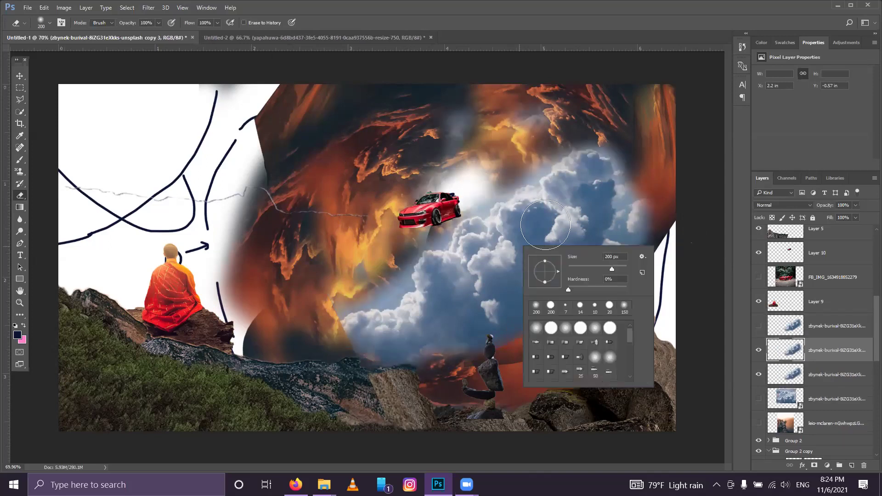
pyautogui.press('Escape')
pyautogui.click(759, 350)
pyautogui.click(800, 382)
pyautogui.hotkey('ctrl', 'y')
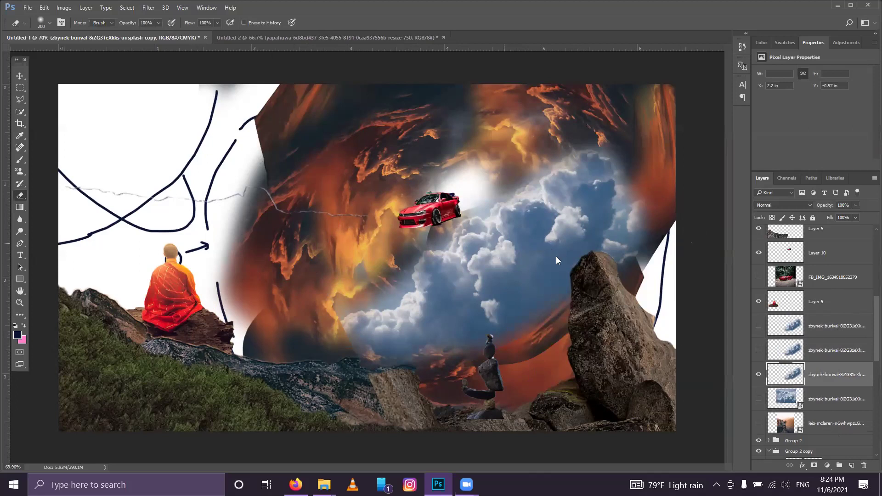
# Step: Warp the cloud band into a curve, bulging its bottom edge downward around the car
pyautogui.hotkey('ctrl', 't')
pyautogui.rightClick(588, 405)
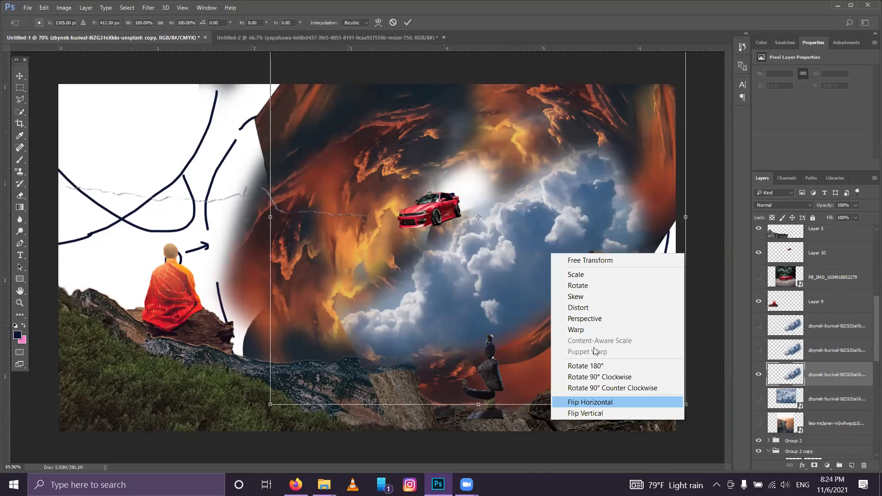
pyautogui.click(576, 329)
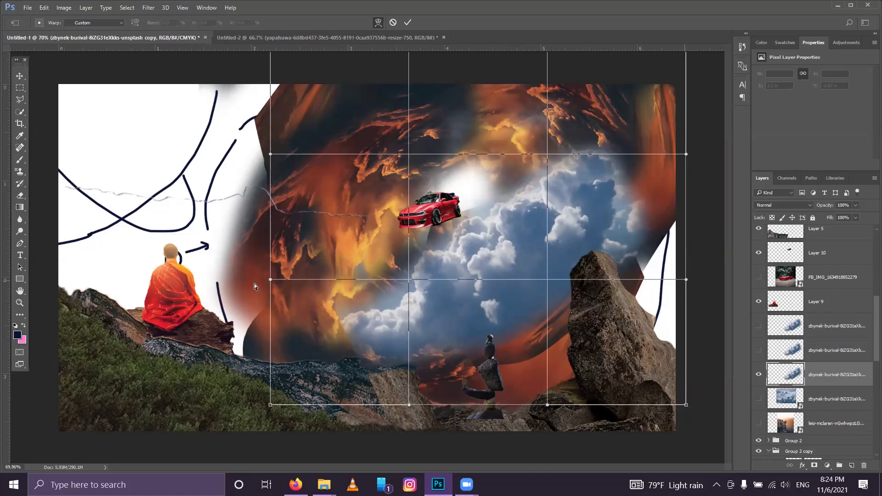
pyautogui.hotkey('ctrl', 'z')
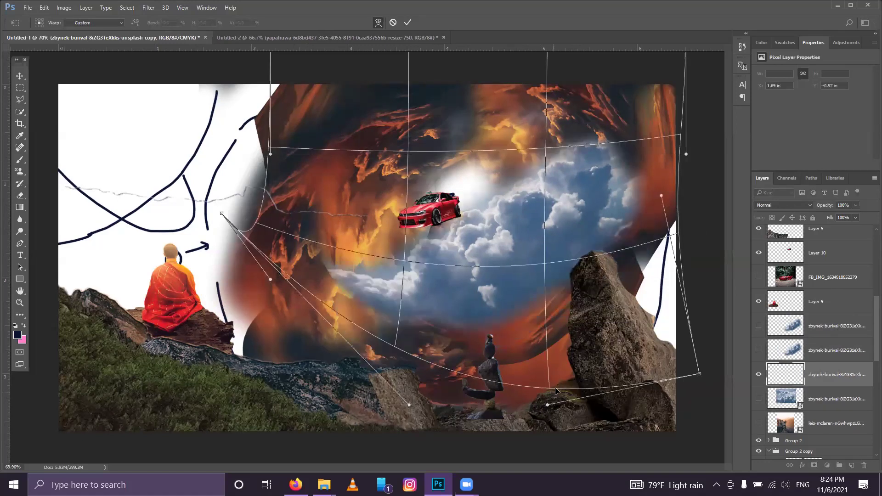
pyautogui.moveTo(563, 424); pyautogui.dragTo(565, 432)
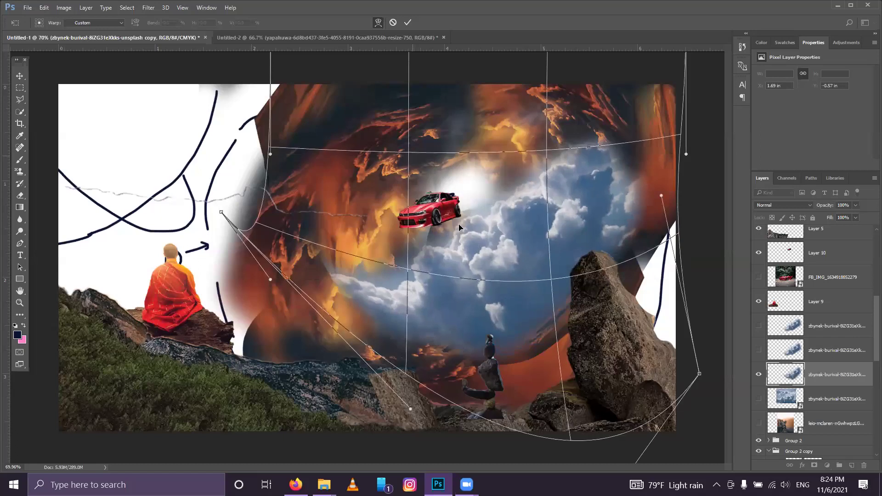
pyautogui.moveTo(459, 227); pyautogui.dragTo(453, 188)
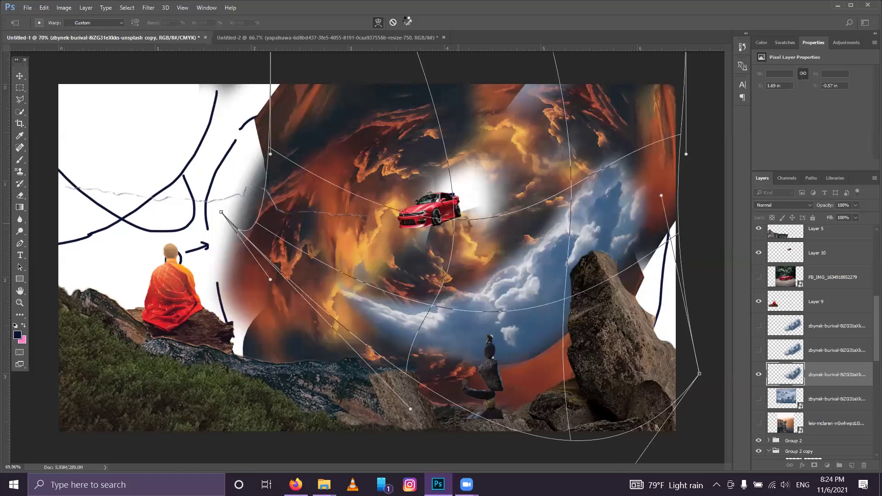
pyautogui.hotkey('ctrl', 'z')
pyautogui.press('e')
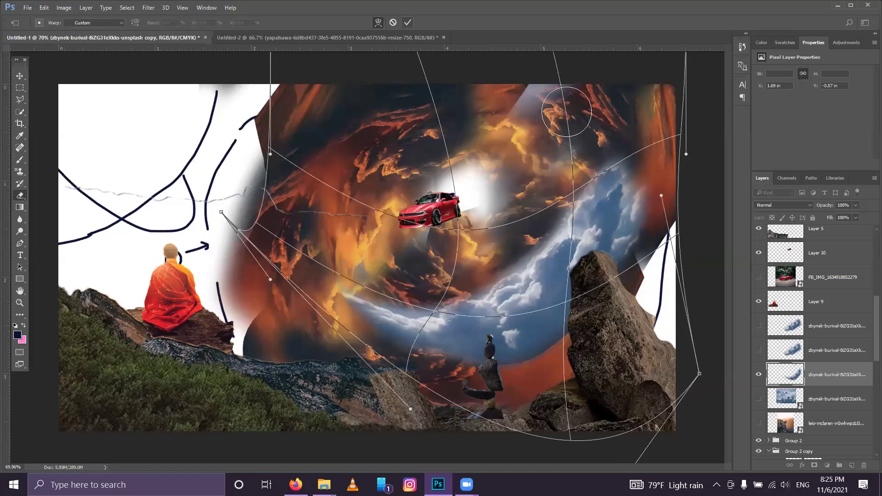
pyautogui.press('Return')
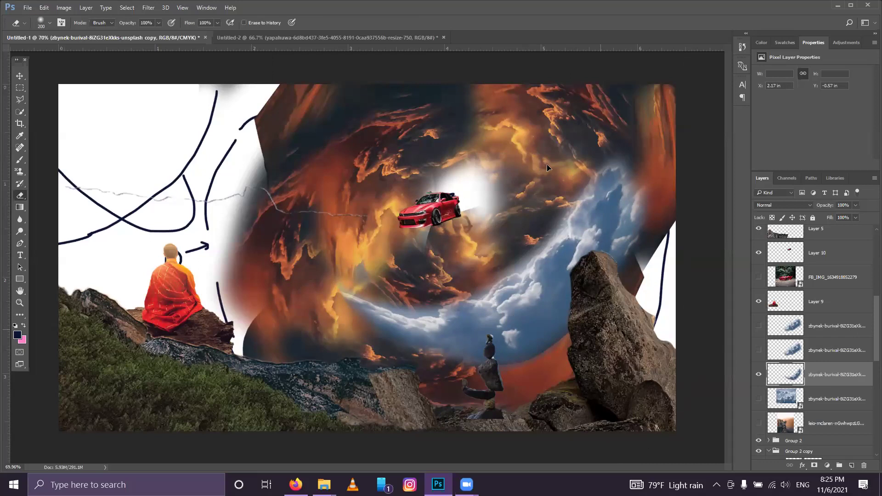
# Step: Duplicate the cloud arc and rotate the copies roughly -90° and -155° around the vortex
pyautogui.hotkey('ctrl', 'alt', 't')
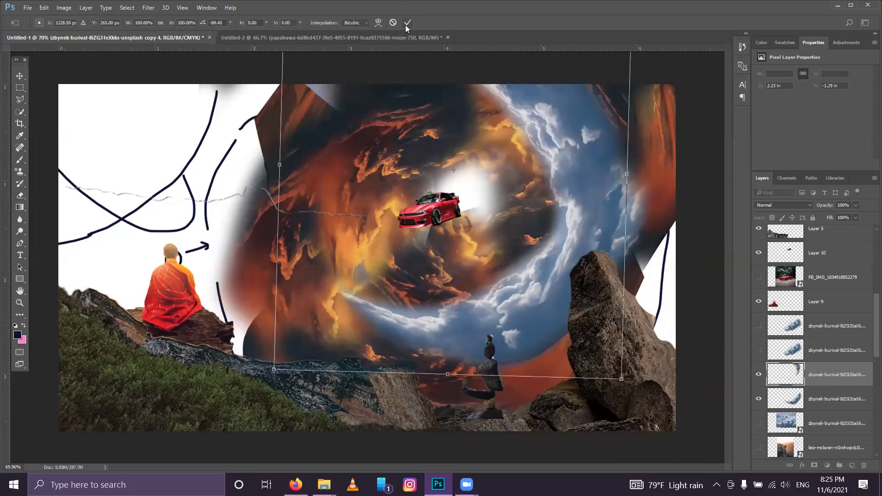
pyautogui.press('Return')
pyautogui.press('e')
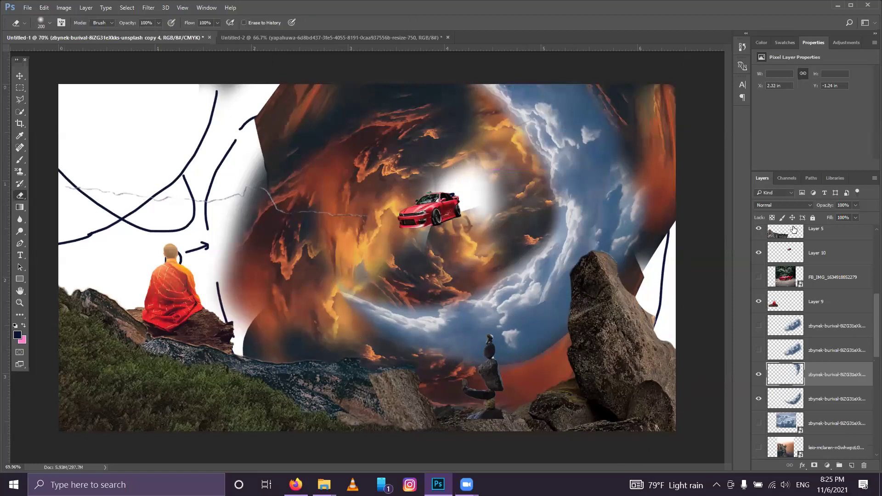
pyautogui.hotkey('ctrl', 'j')
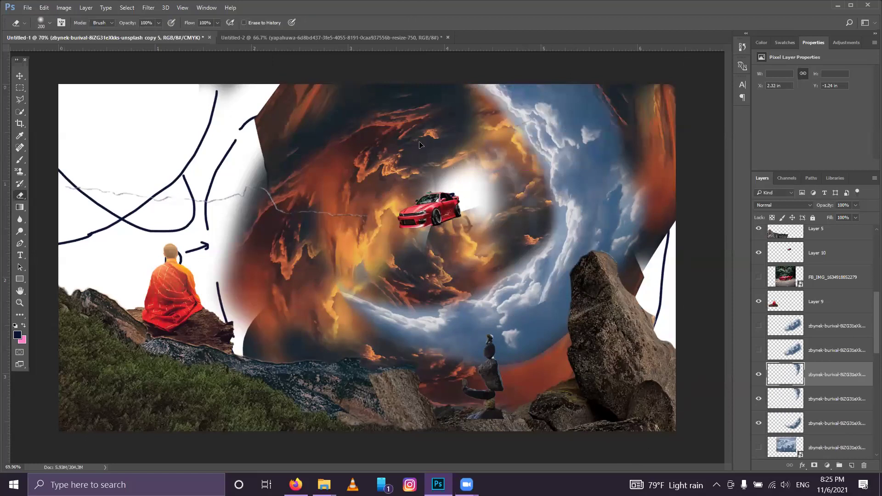
pyautogui.hotkey('ctrl', 't')
pyautogui.moveTo(329, 388); pyautogui.dragTo(323, 187)
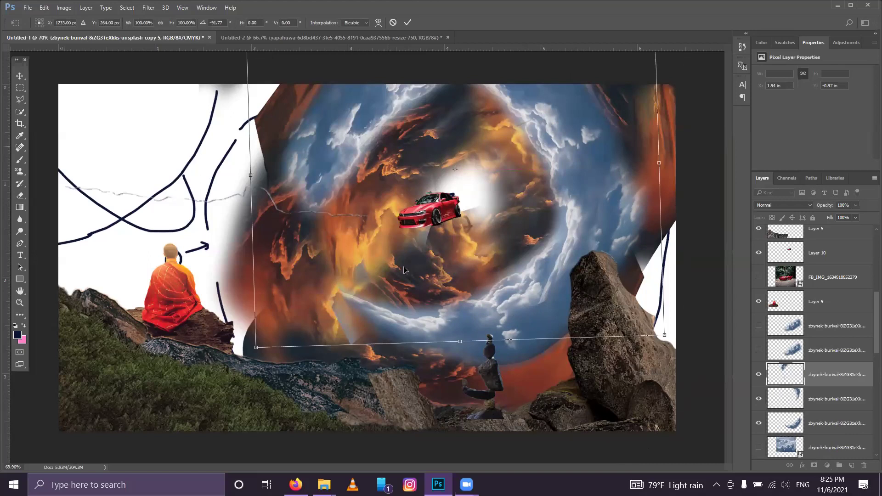
pyautogui.hotkey('ctrl', 'z')
pyautogui.press('Return')
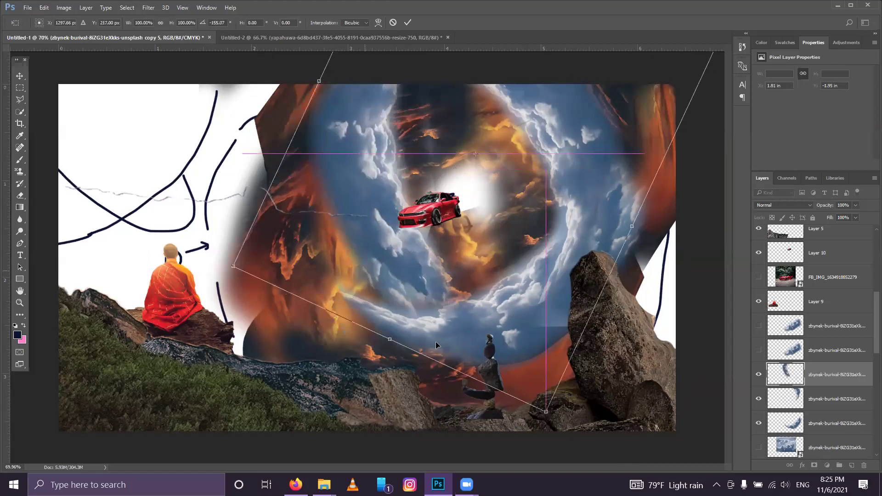
pyautogui.press('e')
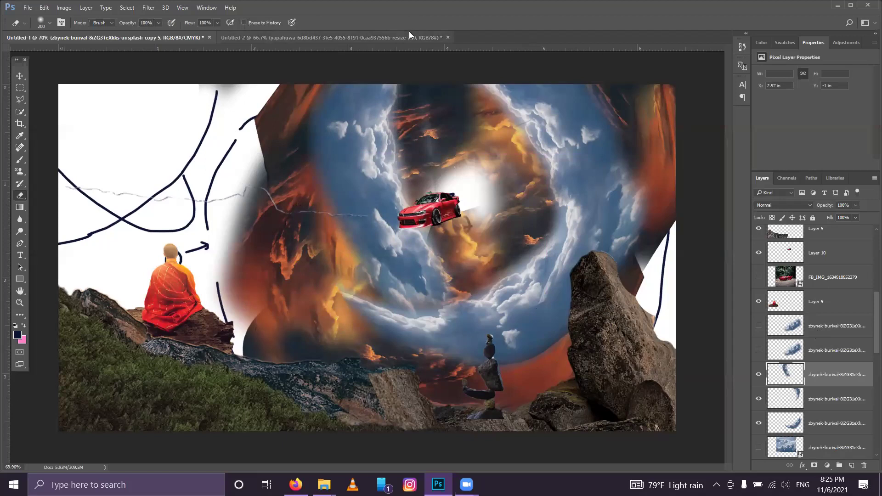
pyautogui.hotkey('ctrl', 'j')
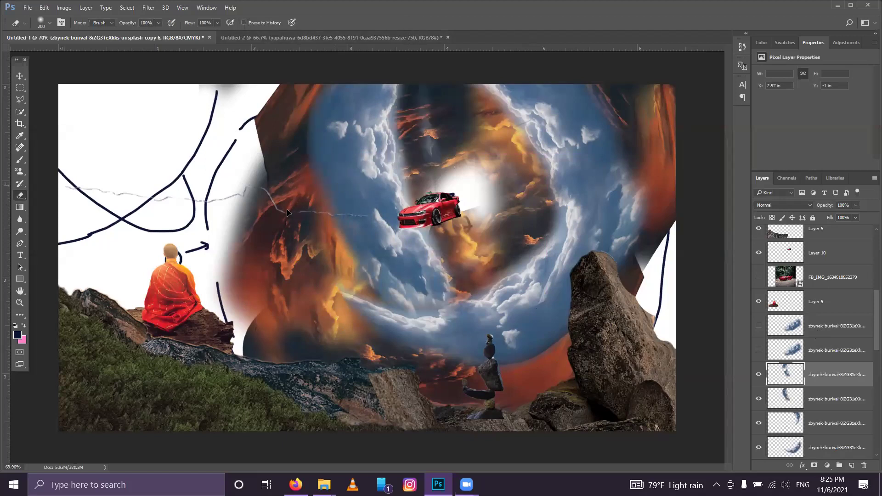
# Step: Move, rotate and scale up the duplicated cloud swirl to fill the sky left of the vortex
pyautogui.hotkey('ctrl', 't')
pyautogui.moveTo(237, 222); pyautogui.dragTo(268, 225)
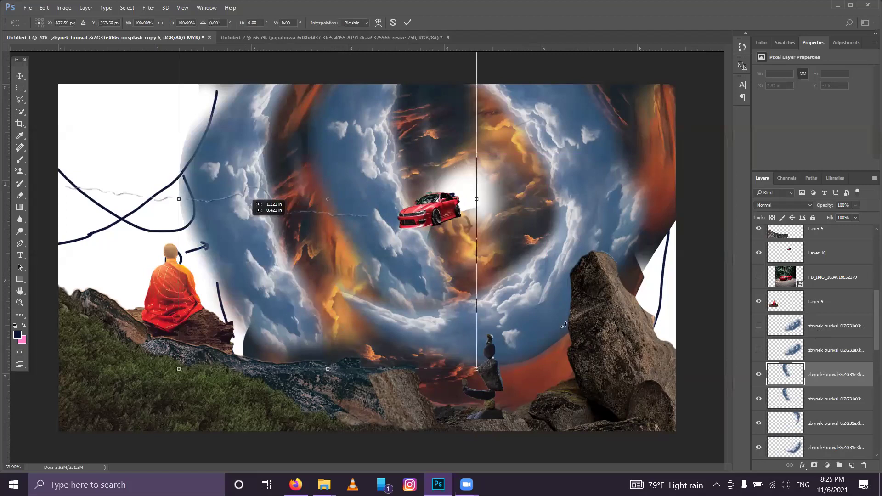
pyautogui.moveTo(425, 312); pyautogui.dragTo(431, 309)
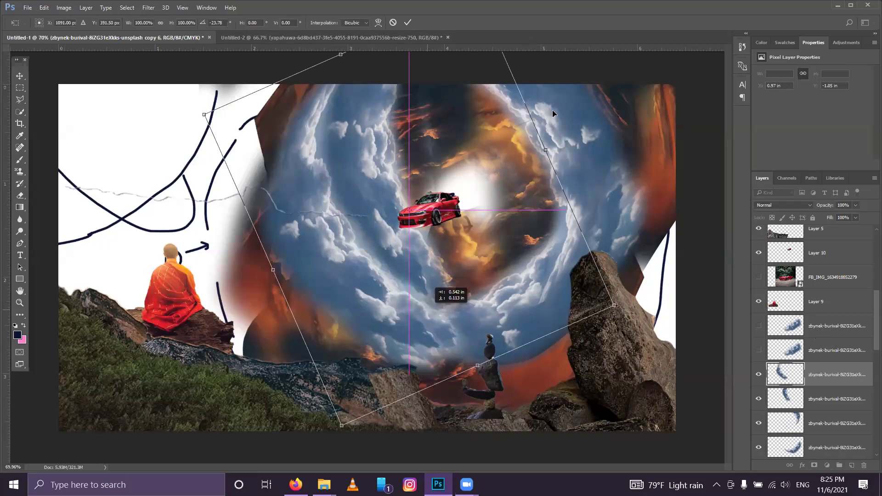
pyautogui.hotkey('ctrl', 'z')
pyautogui.click(408, 23)
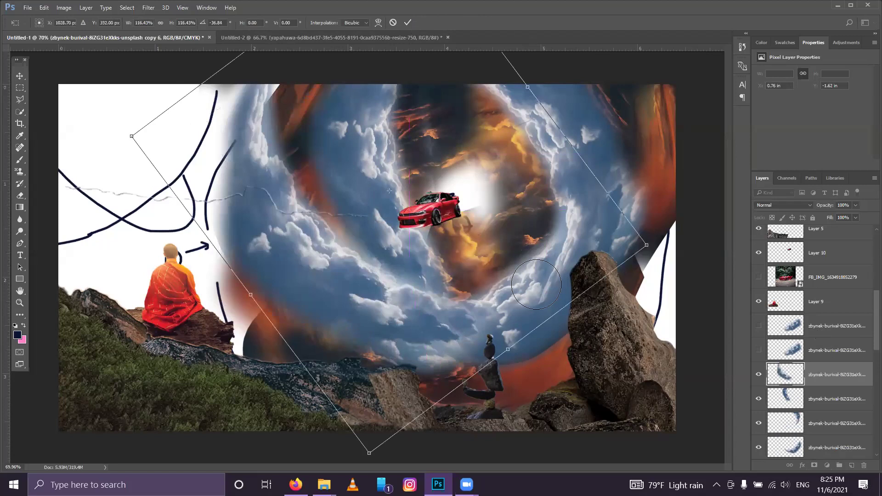
pyautogui.press('e')
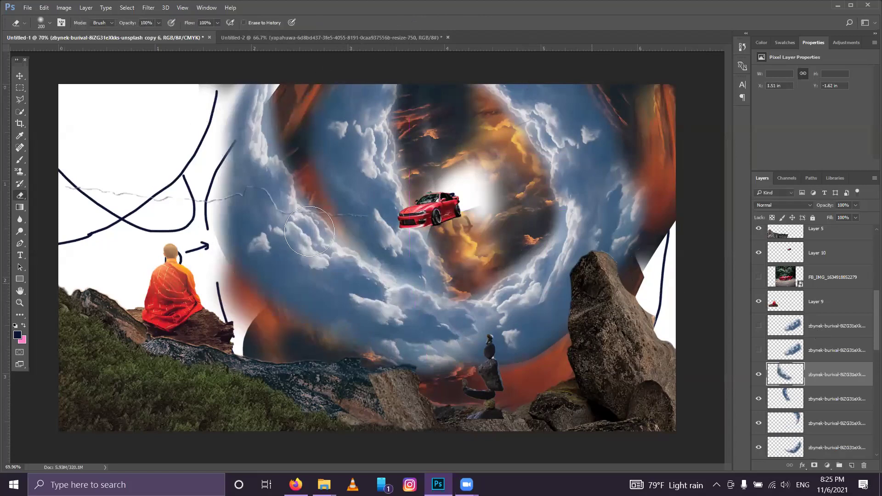
pyautogui.scroll(-2, 505, 253)
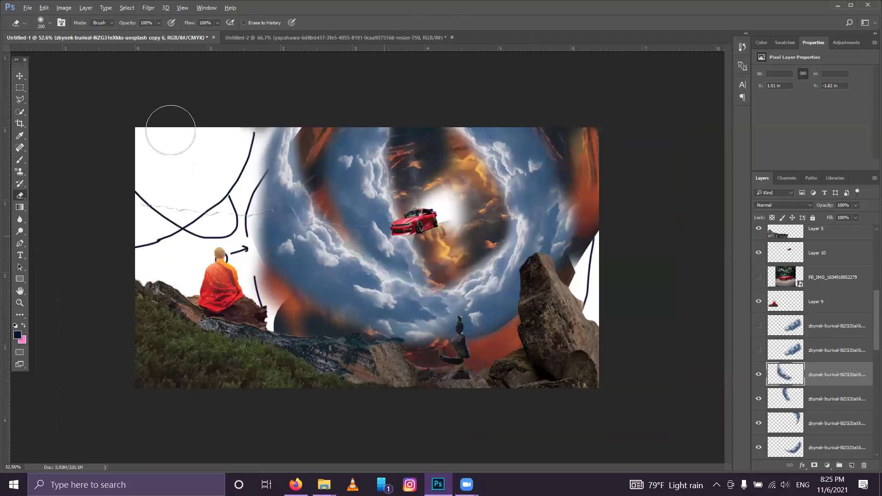
pyautogui.scroll(2, 426, 289)
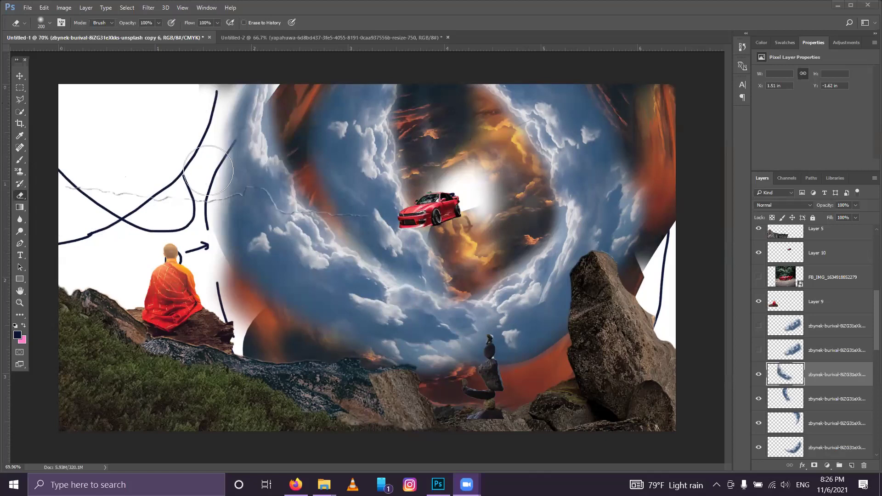
# Step: Enlarge the cloud swirl copy to about 115%, rotate it 31° and spread it across the upper-left sky
pyautogui.press('v')
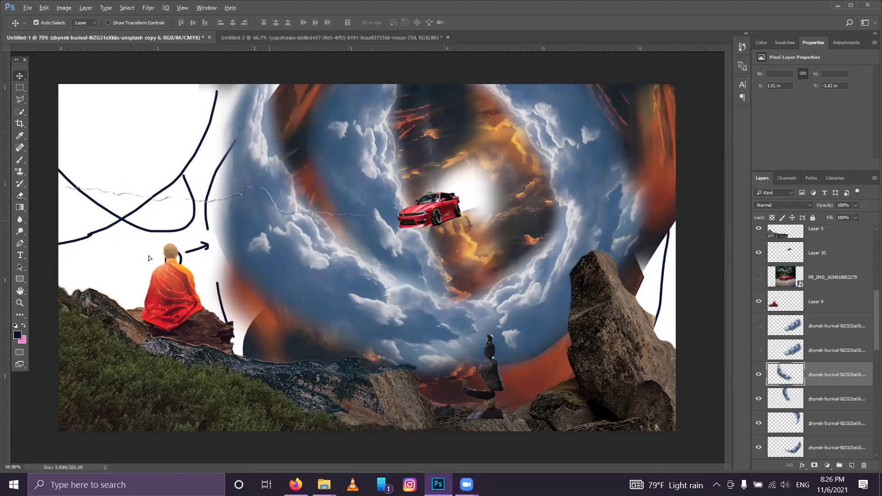
pyautogui.moveTo(121, 216); pyautogui.dragTo(114, 171)
pyautogui.hotkey('ctrl', 't')
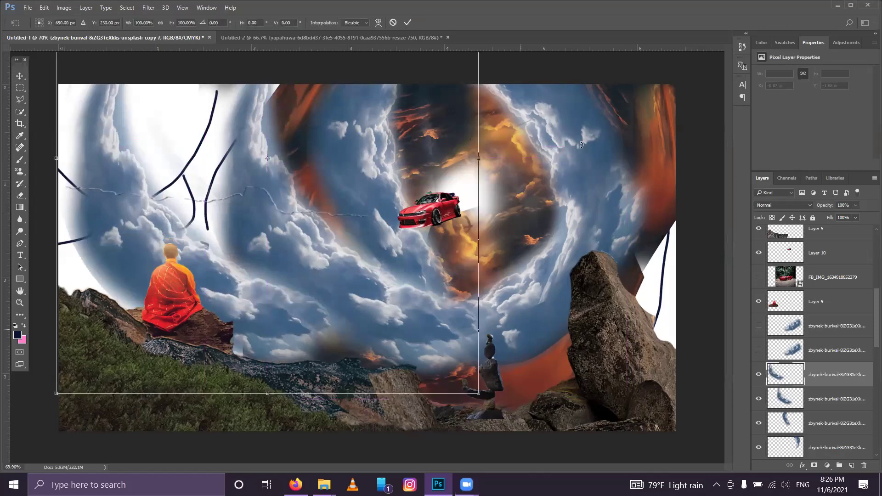
pyautogui.hotkey('ctrl', 'shift', 't')
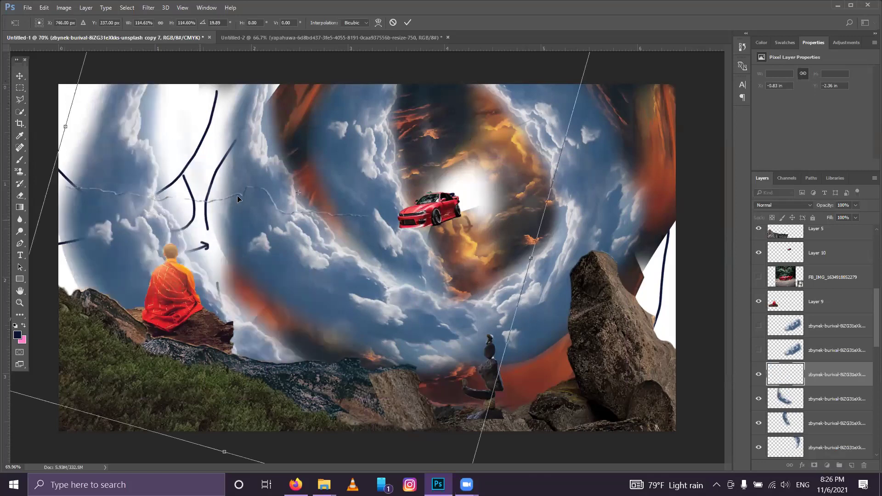
pyautogui.moveTo(237, 196); pyautogui.dragTo(246, 195)
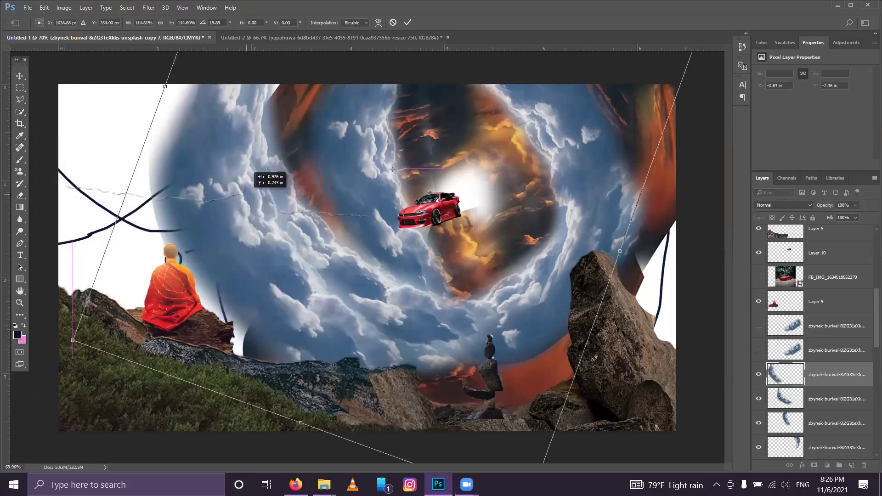
pyautogui.moveTo(261, 307); pyautogui.dragTo(178, 304)
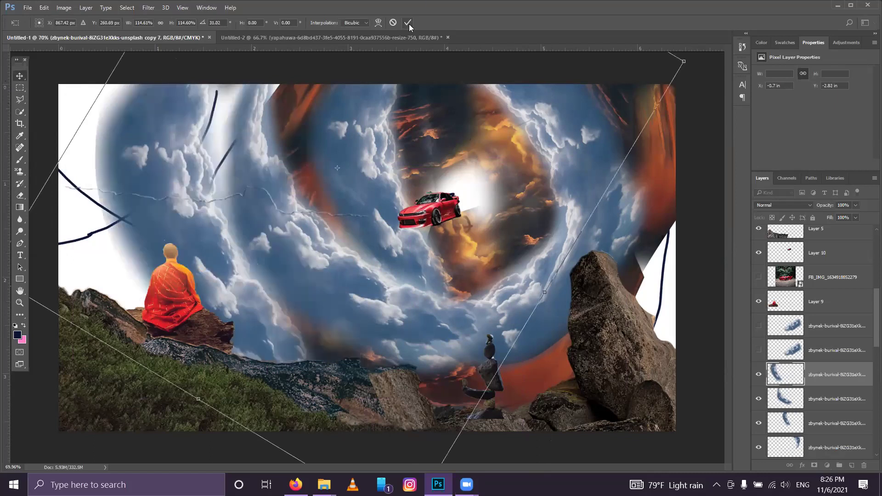
pyautogui.click(407, 22)
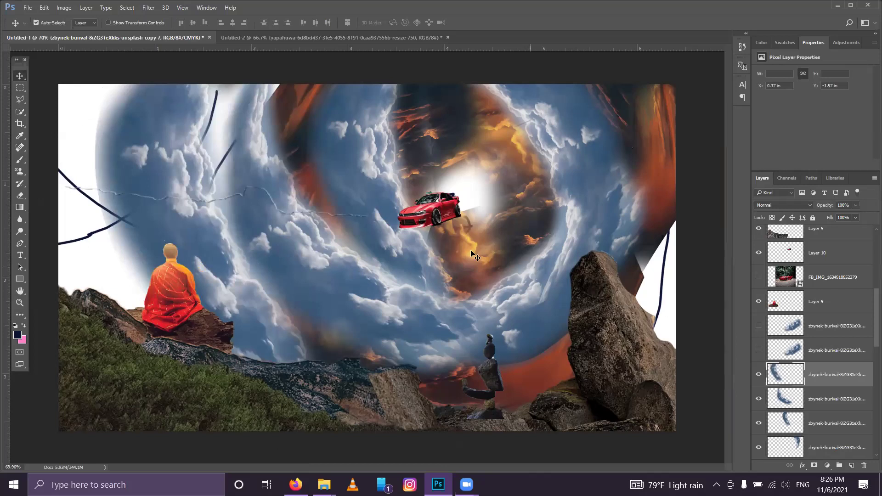
# Step: Open polonnaruwa-16236.jpg from the Farm folder as its own Photoshop document
pyautogui.click(326, 484)
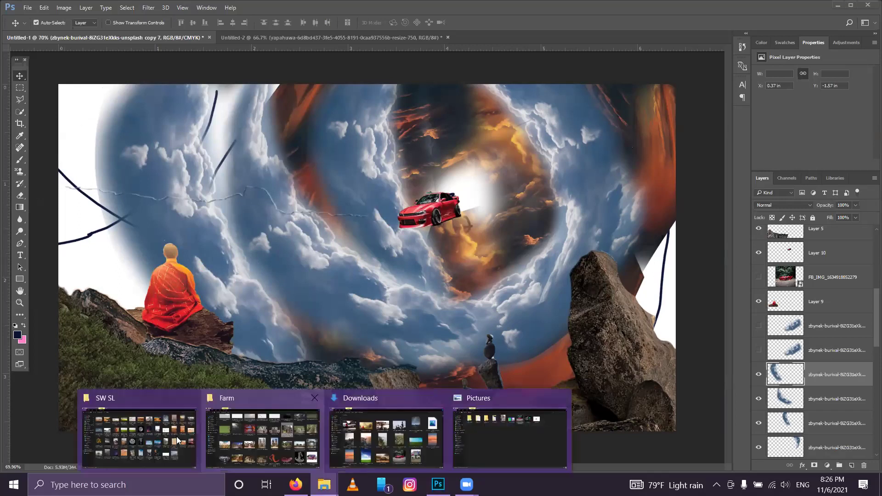
pyautogui.click(262, 434)
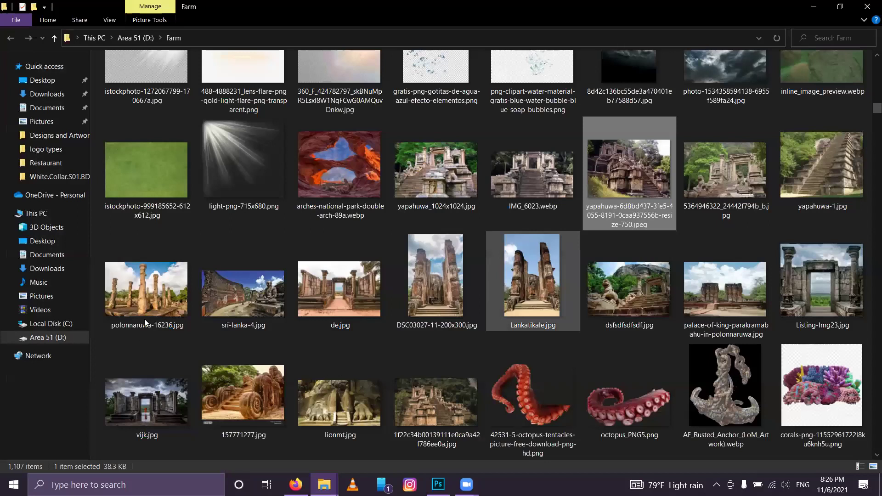
pyautogui.moveTo(141, 277); pyautogui.dragTo(439, 486)
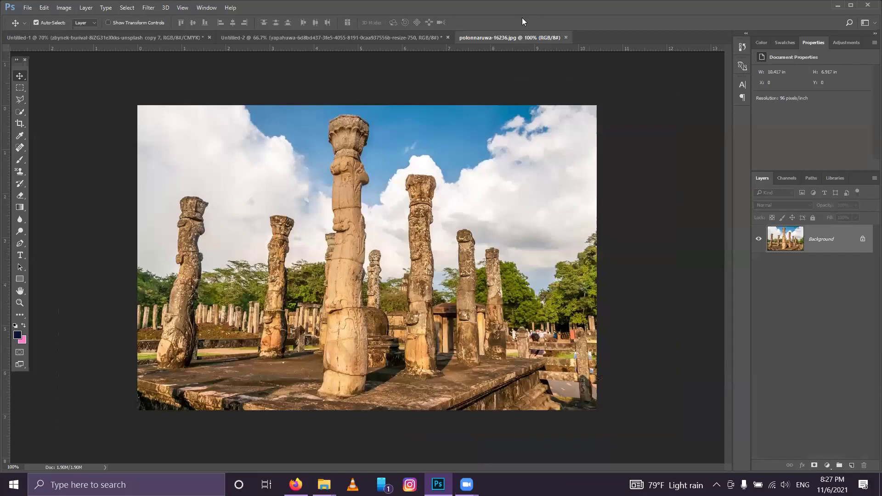
# Step: Lasso the tallest carved pillar in the Polonnaruwa photo, then return to Untitled-1
pyautogui.click(21, 99)
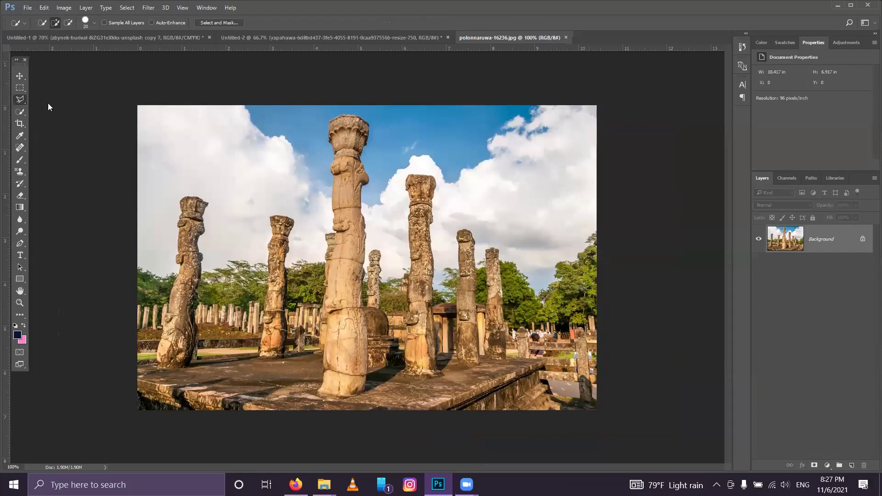
pyautogui.moveTo(335, 143)
pyautogui.mouseDown()
pyautogui.moveTo(330, 123)
pyautogui.moveTo(358, 117)
pyautogui.moveTo(369, 125)
pyautogui.moveTo(368, 279)
pyautogui.moveTo(381, 313)
pyautogui.moveTo(371, 384)
pyautogui.moveTo(325, 275)
pyautogui.moveTo(338, 225)
pyautogui.moveTo(330, 137)
pyautogui.moveTo(364, 119)
pyautogui.mouseUp()
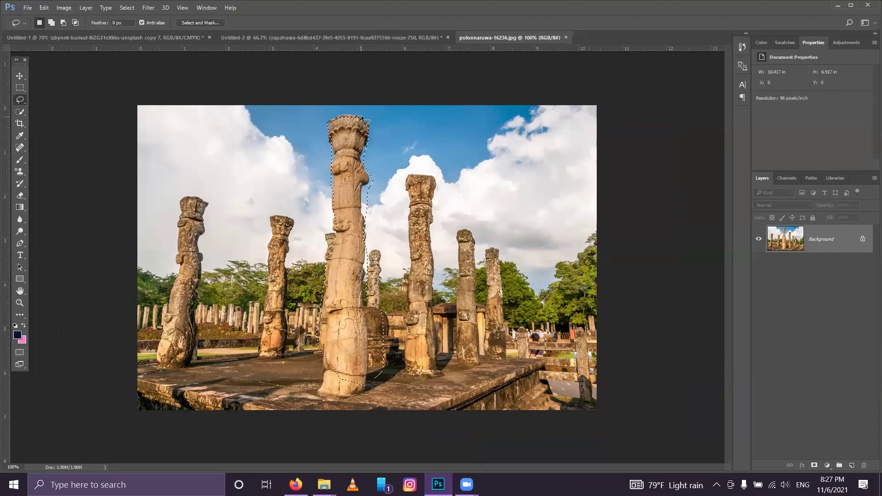
pyautogui.click(28, 38)
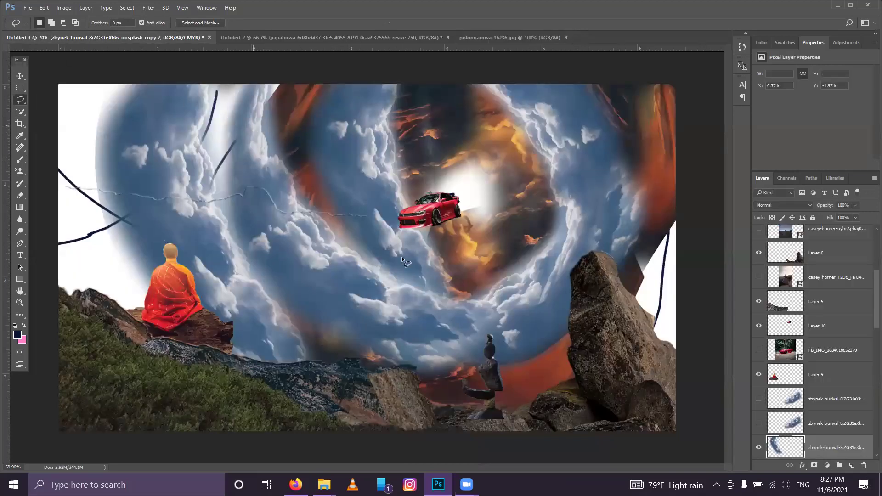
# Step: Paste the pillar as Layer 11, stretch it, rotate it about 72° and place it near the red car
pyautogui.hotkey('ctrl', 'v')
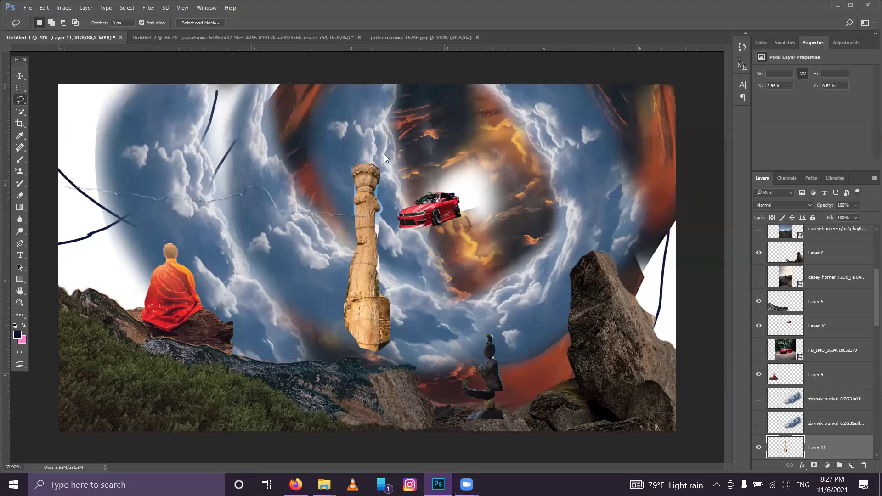
pyautogui.hotkey('ctrl', 't')
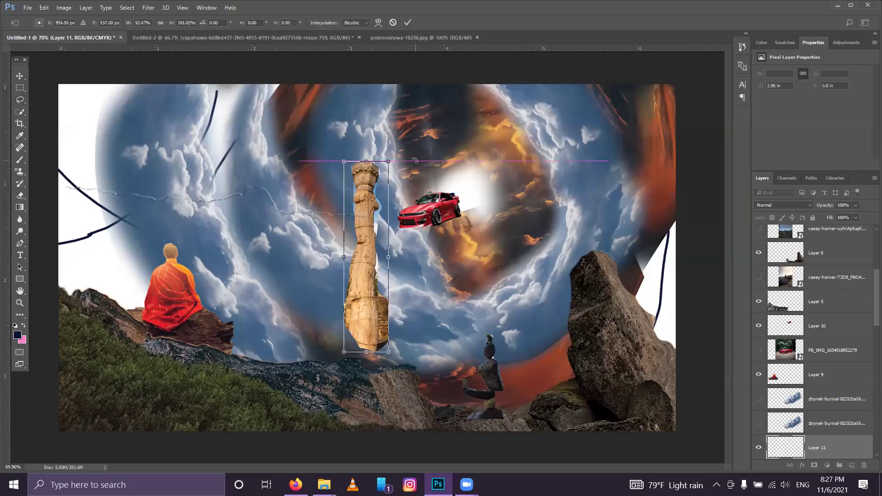
pyautogui.moveTo(415, 160); pyautogui.dragTo(487, 216)
pyautogui.moveTo(364, 225); pyautogui.dragTo(301, 196)
pyautogui.moveTo(390, 168); pyautogui.dragTo(407, 199)
pyautogui.click(408, 22)
pyautogui.press('l')
pyautogui.scroll(-4, 787, 296)
# Step: Move Layer 11 beneath two cloud layers and rotate the pillar about -17° left of the car
pyautogui.moveTo(784, 253); pyautogui.dragTo(787, 314)
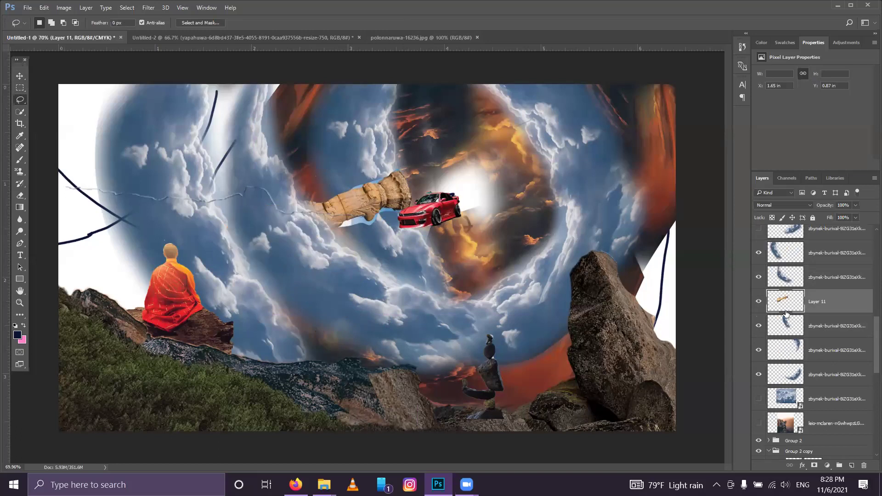
pyautogui.hotkey('ctrl', 't')
pyautogui.moveTo(308, 198); pyautogui.dragTo(248, 199)
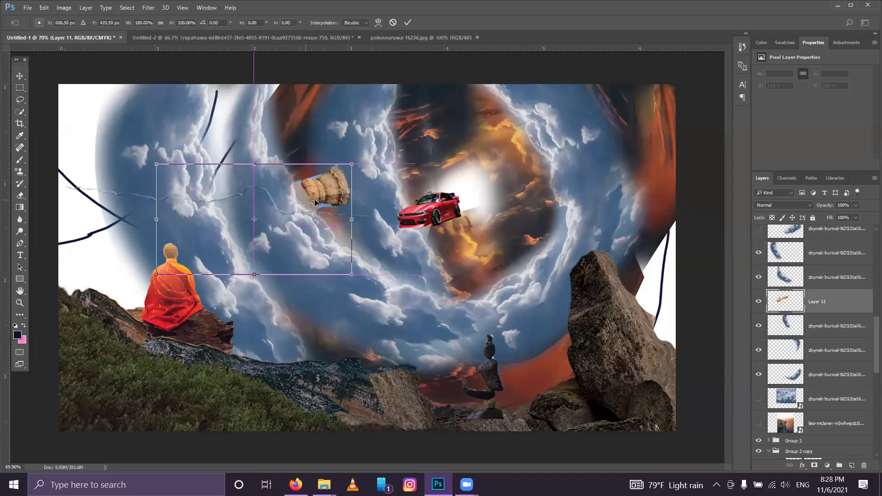
pyautogui.moveTo(367, 174); pyautogui.dragTo(347, 143)
pyautogui.moveTo(311, 195); pyautogui.dragTo(321, 201)
pyautogui.click(407, 22)
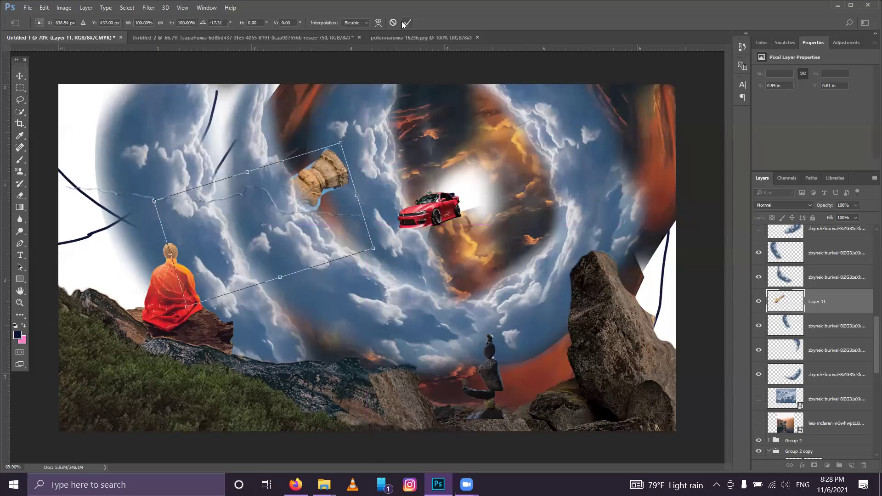
pyautogui.press('l')
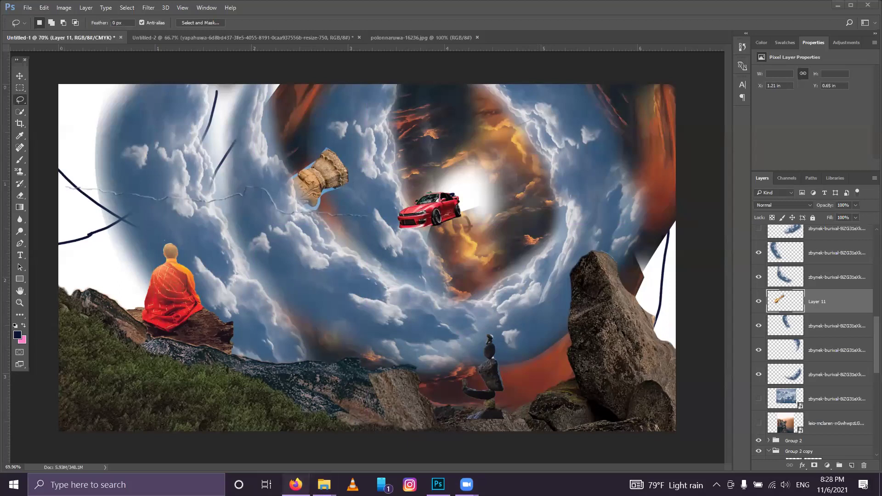
pyautogui.click(296, 484)
pyautogui.moveTo(324, 484)
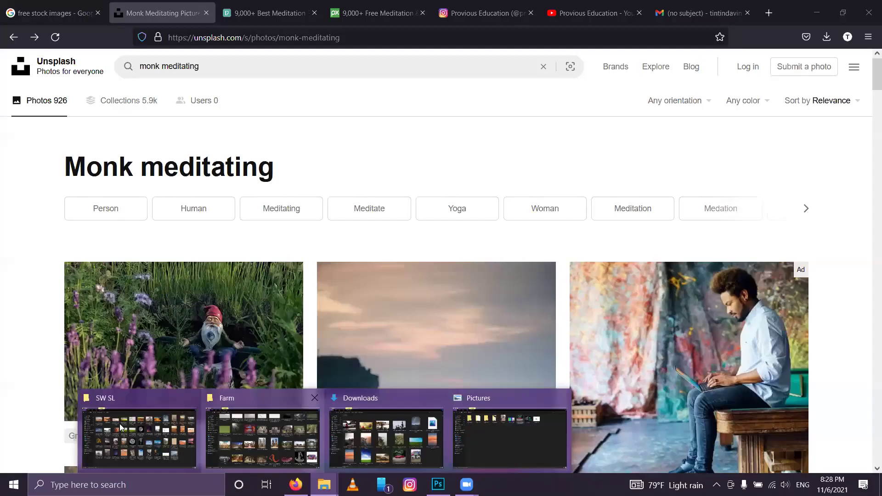
pyautogui.click(408, 444)
pyautogui.scroll(-2, 868, 87)
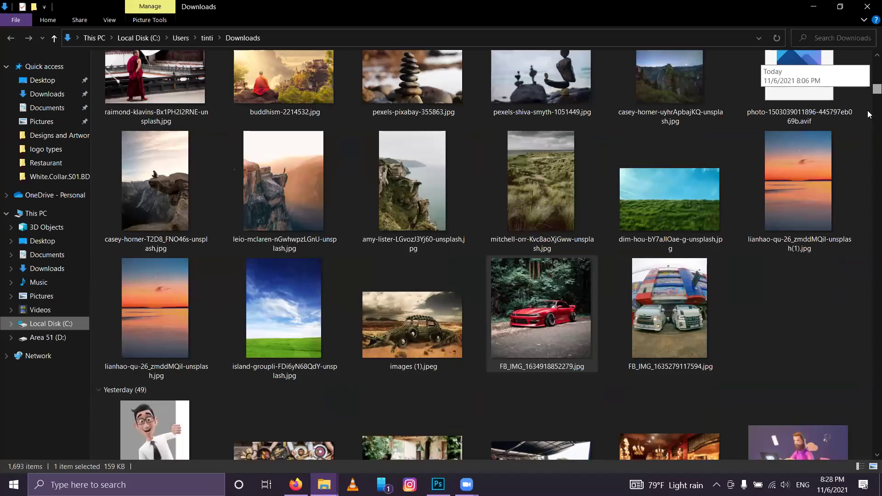
pyautogui.scroll(-10, 625, 311)
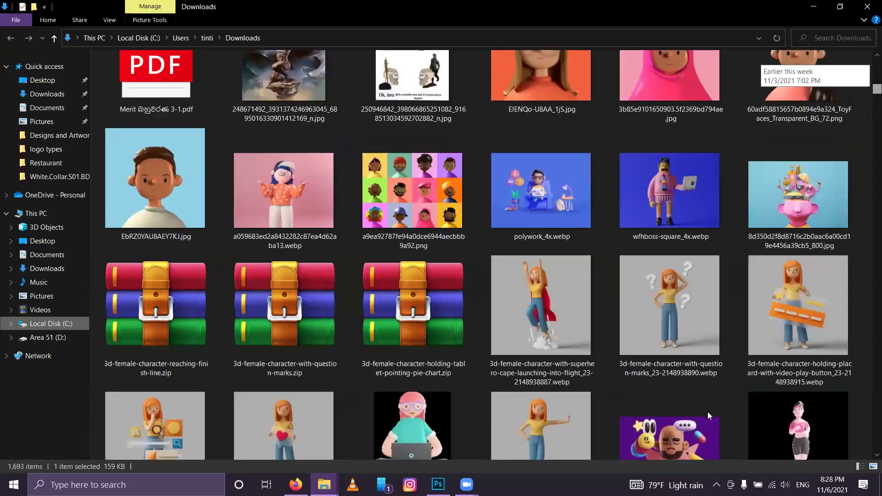
pyautogui.scroll(-15, 708, 411)
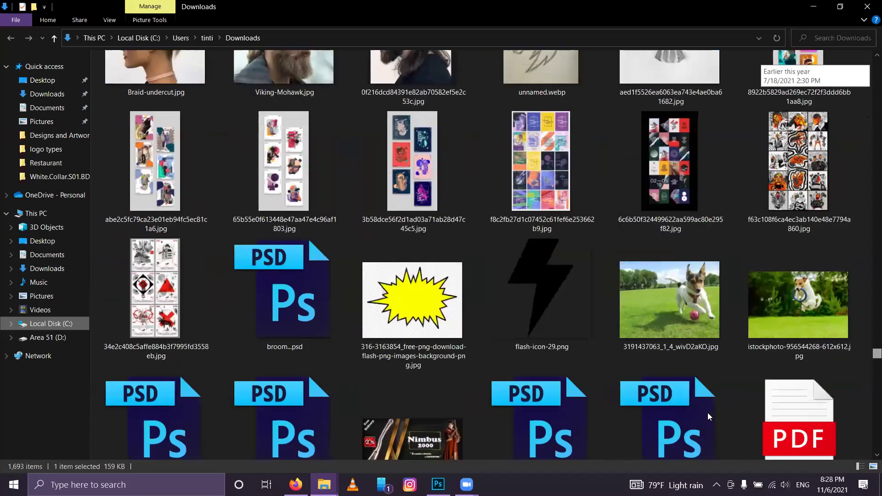
pyautogui.scroll(5, 708, 413)
pyautogui.scroll(5, 708, 412)
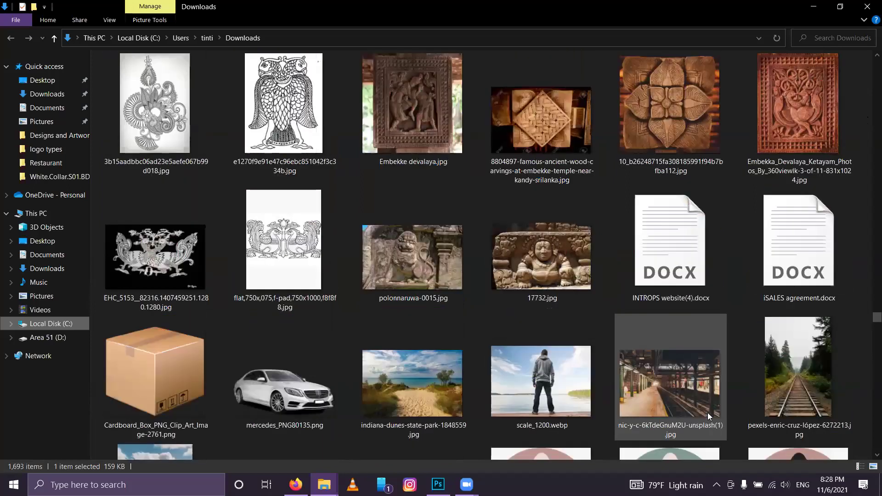
pyautogui.scroll(5, 707, 413)
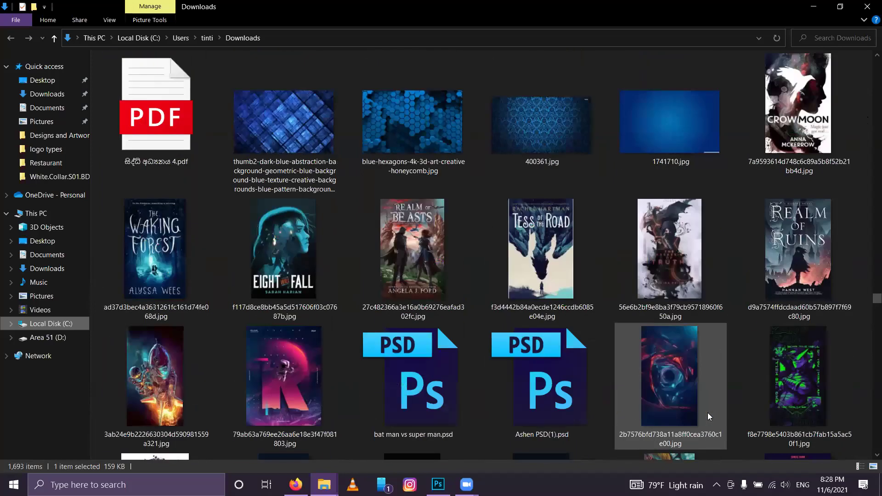
pyautogui.scroll(5, 707, 413)
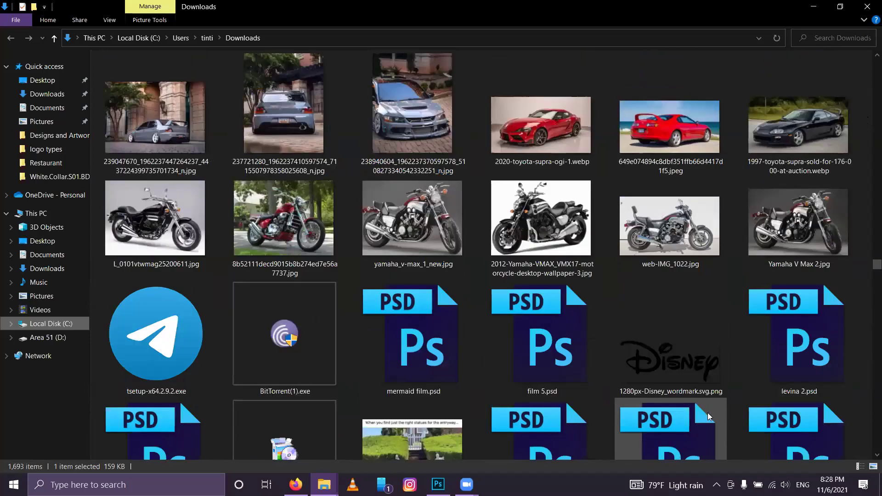
pyautogui.scroll(-5, 869, 404)
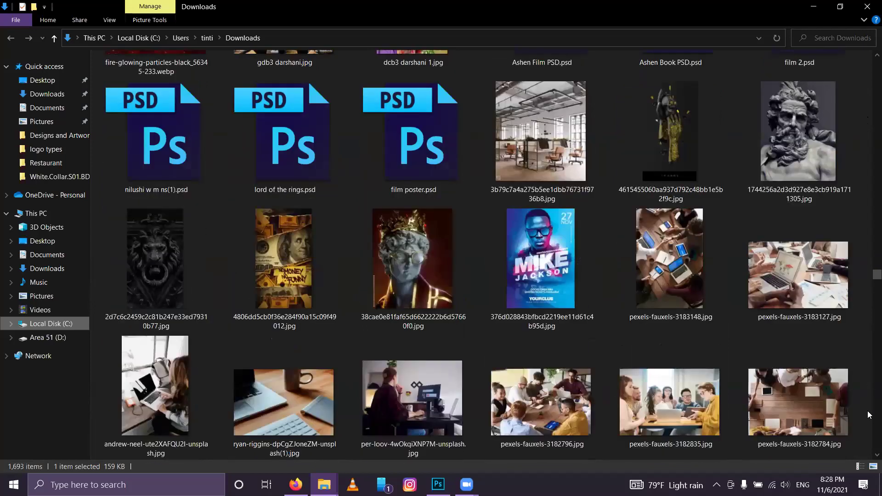
pyautogui.scroll(-3, 869, 414)
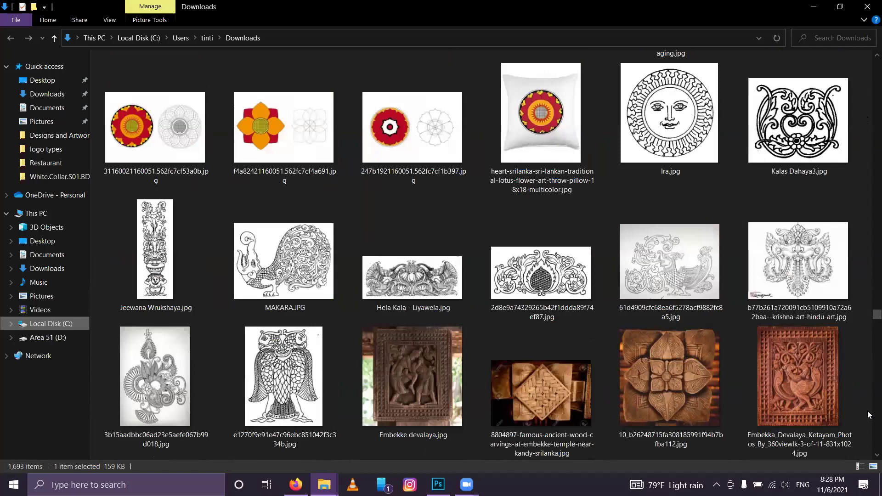
pyautogui.scroll(-10, 869, 415)
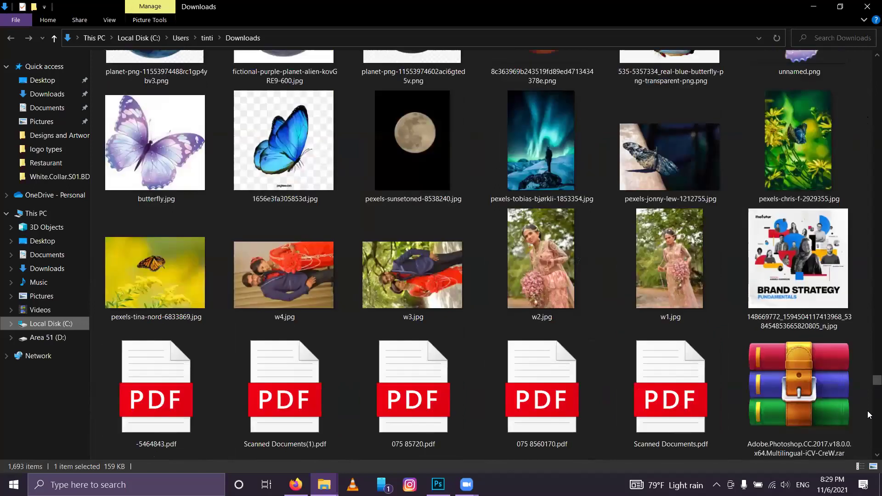
pyautogui.scroll(3, 190, 296)
pyautogui.click(190, 294)
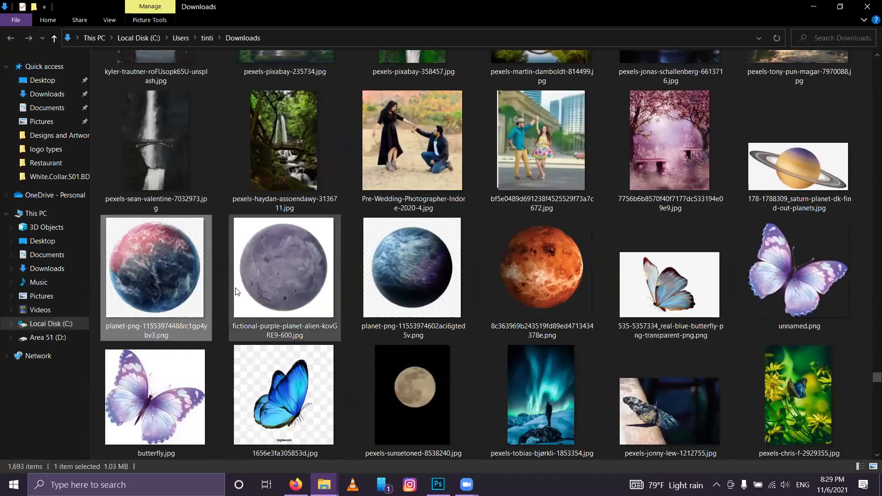
pyautogui.moveTo(130, 269); pyautogui.dragTo(488, 238)
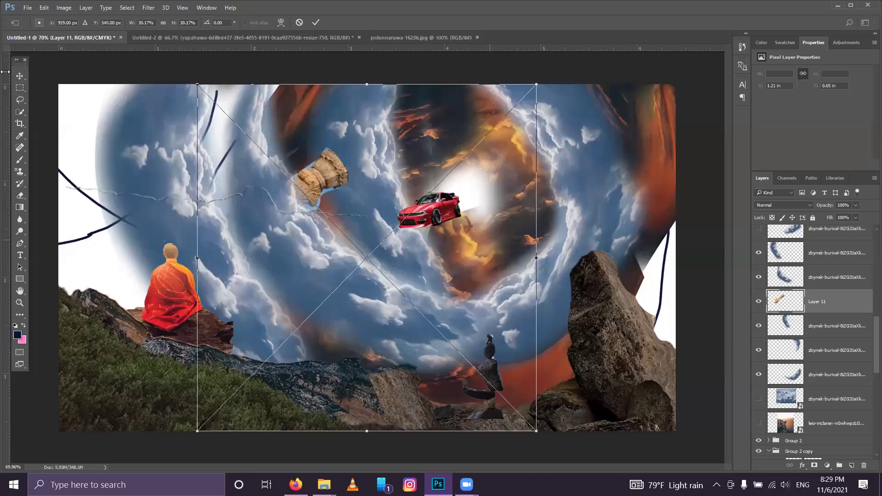
# Step: Commit the planet placement and erase its background with the Magic Eraser, rasterizing the layer
pyautogui.click(316, 23)
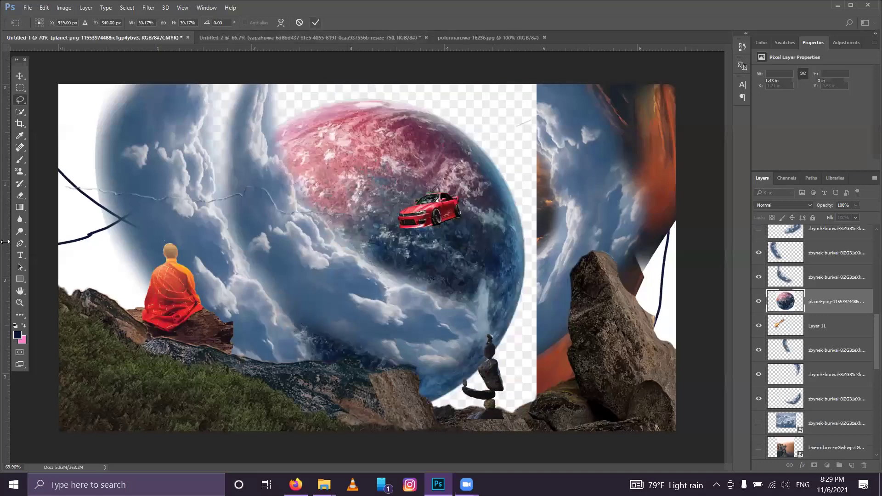
pyautogui.rightClick(20, 195)
pyautogui.click(44, 213)
pyautogui.click(476, 113)
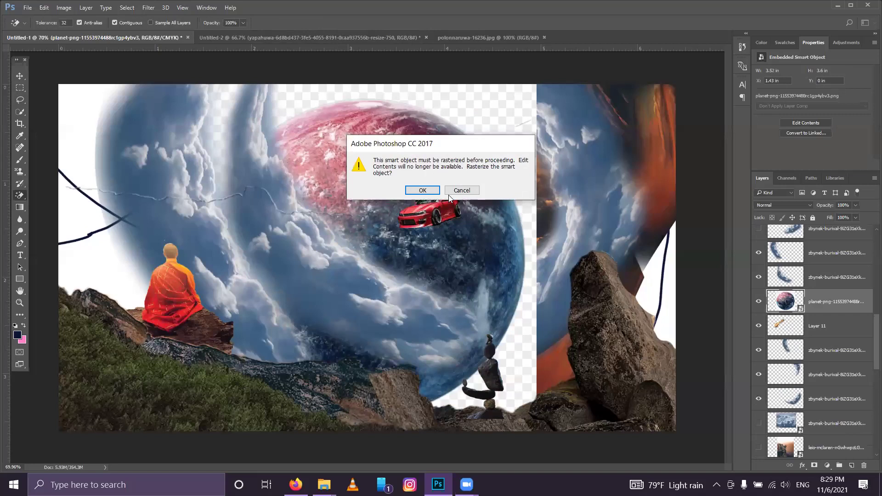
pyautogui.click(417, 193)
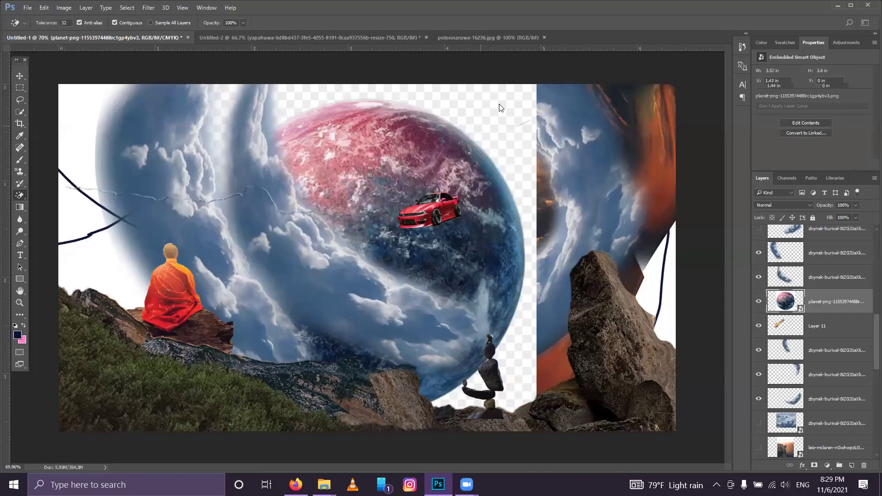
# Step: Scale the planet to 12.6%, rotate it −27.84° and place it left of the right-hand rock
pyautogui.hotkey('ctrl', 't')
pyautogui.moveTo(525, 99); pyautogui.dragTo(355, 269)
pyautogui.moveTo(323, 328); pyautogui.dragTo(595, 218)
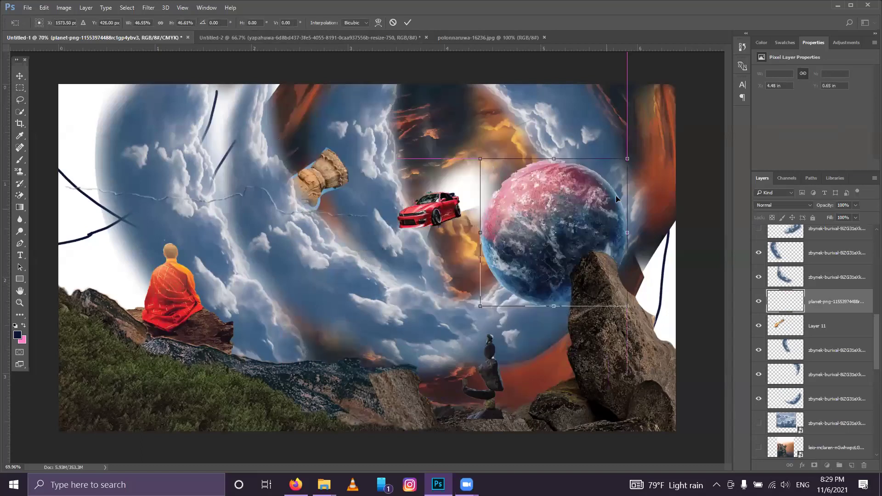
pyautogui.moveTo(632, 156); pyautogui.dragTo(535, 257)
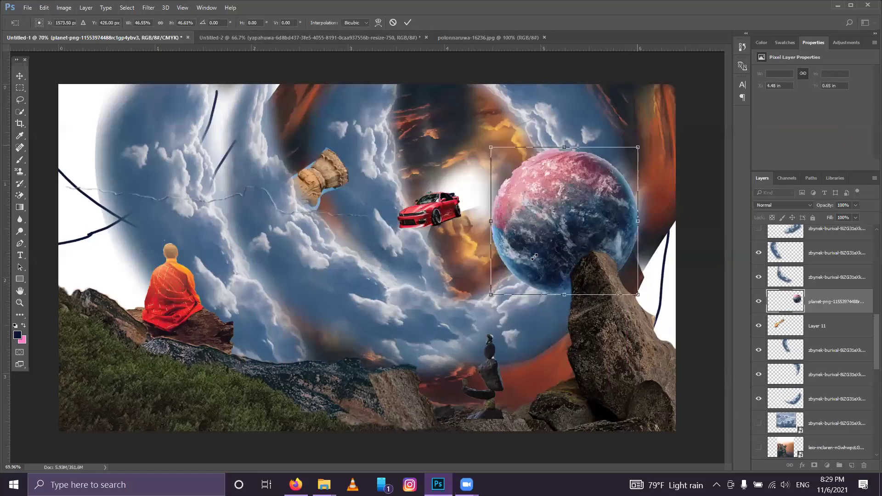
pyautogui.moveTo(543, 214); pyautogui.dragTo(551, 195)
pyautogui.moveTo(522, 271); pyautogui.dragTo(538, 258)
pyautogui.click(411, 25)
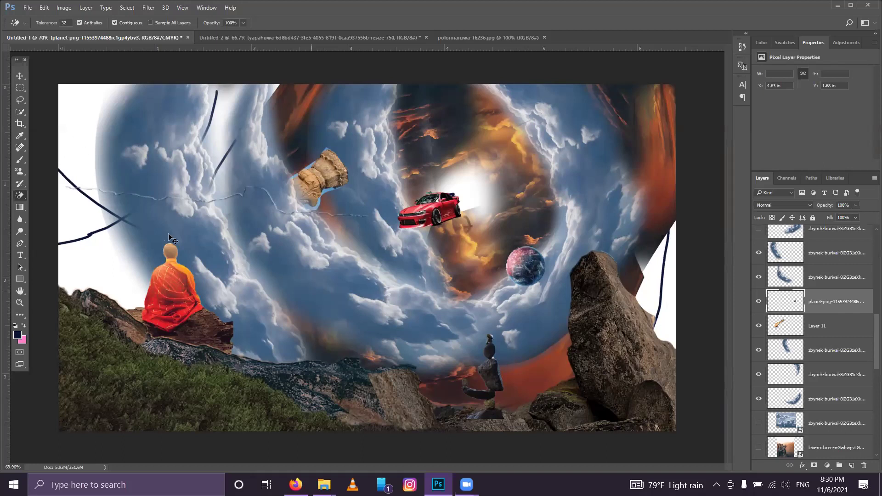
pyautogui.press('v')
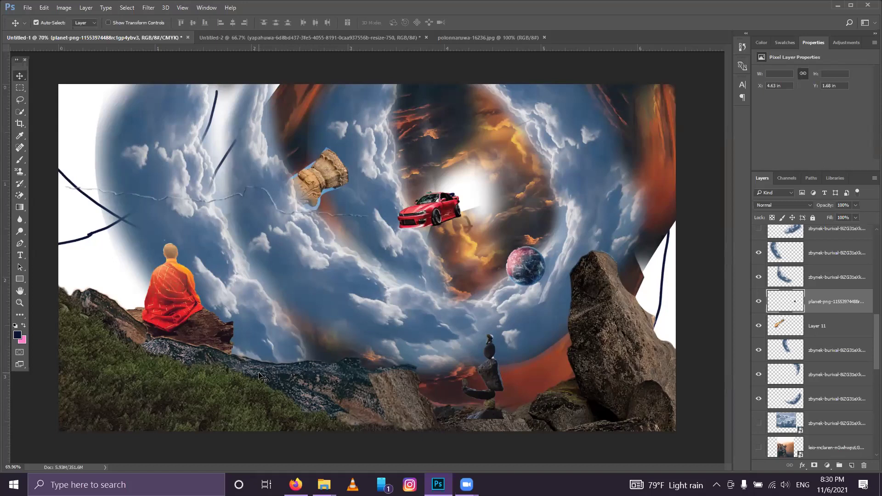
pyautogui.moveTo(403, 219); pyautogui.dragTo(421, 208)
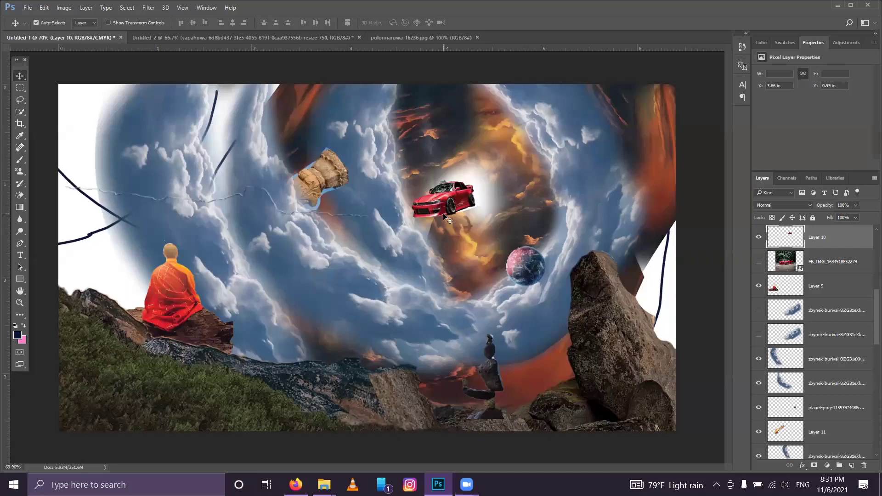
# Step: Shift the carved stone pillar up and to the right
pyautogui.moveTo(329, 182); pyautogui.dragTo(344, 172)
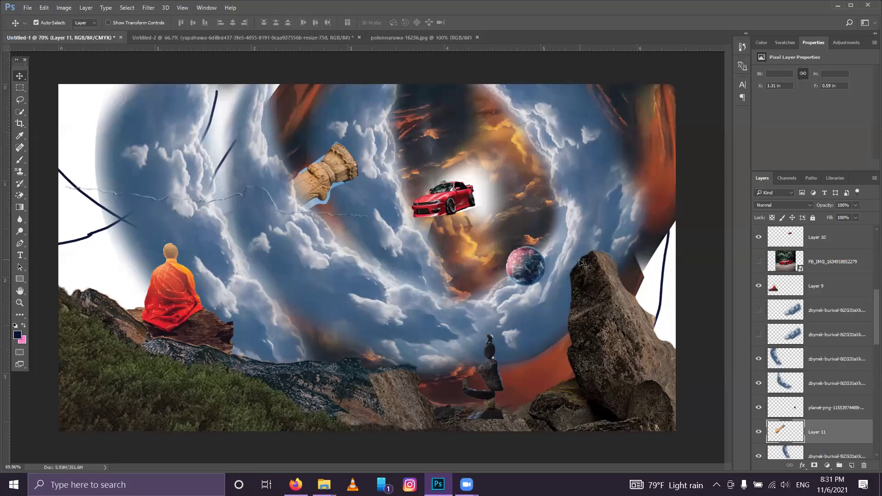
# Step: In Firefox's Instagram tab, open the 7 Logo Types post at The combination mark slide
pyautogui.click(839, 7)
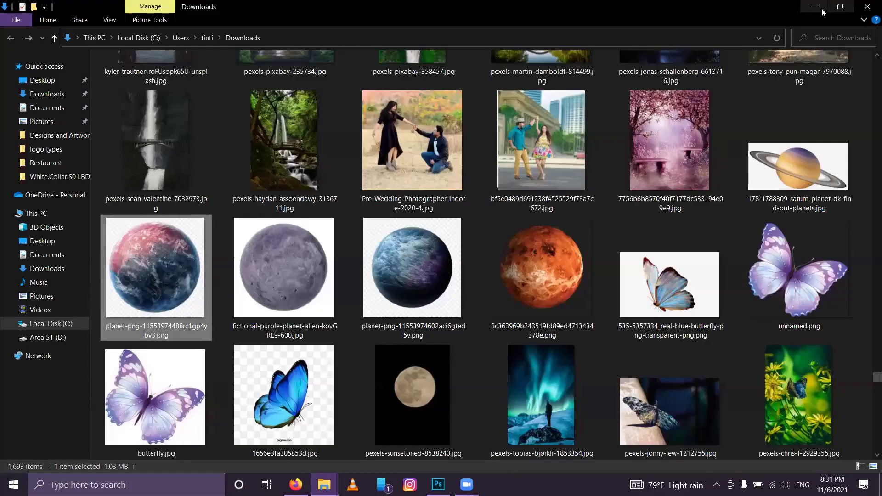
pyautogui.hotkey('alt', 'Tab')
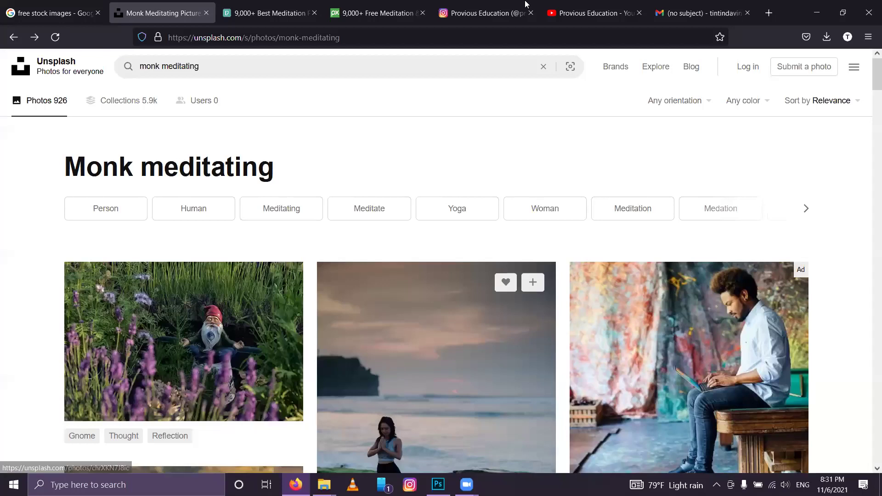
pyautogui.click(485, 7)
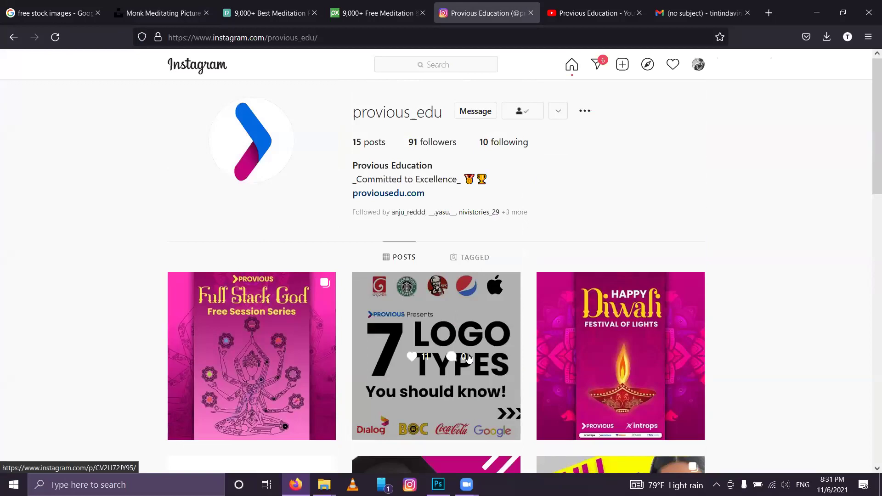
pyautogui.click(468, 358)
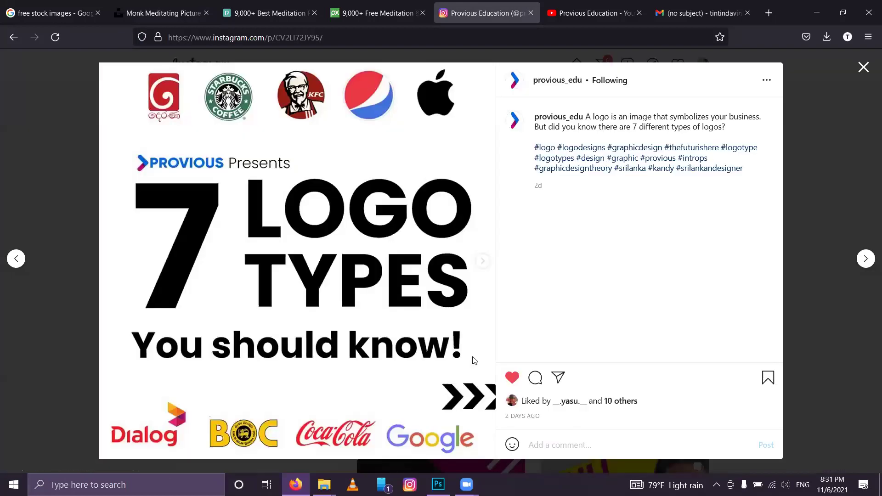
pyautogui.click(481, 266)
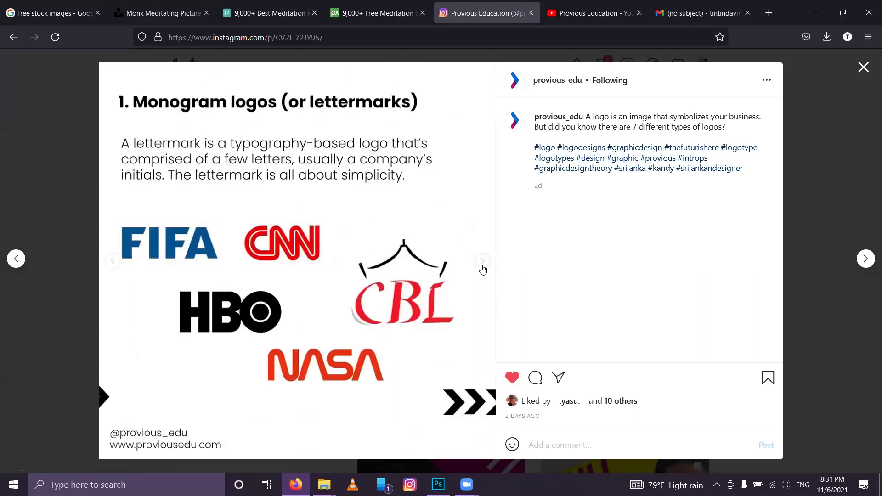
pyautogui.click(482, 269)
pyautogui.click(482, 269)
pyautogui.click(483, 268)
pyautogui.click(483, 269)
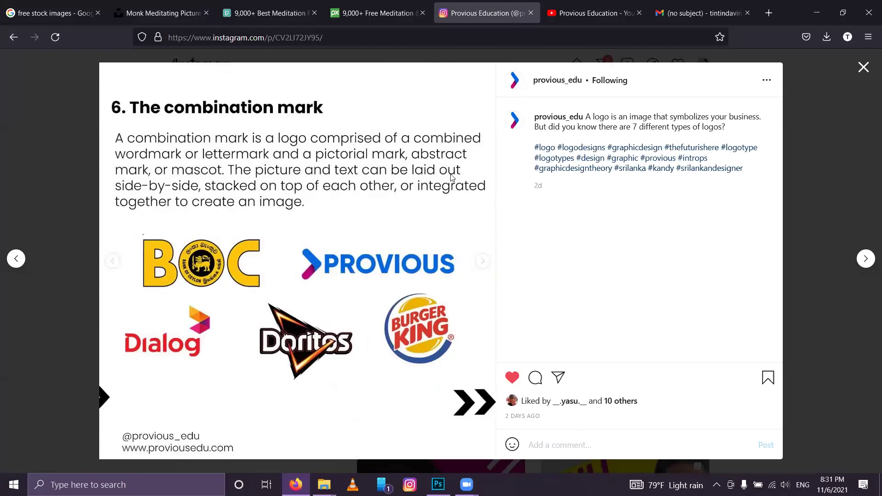
# Step: Copy the post's web address from the address bar
pyautogui.click(266, 38)
pyautogui.rightClick(268, 37)
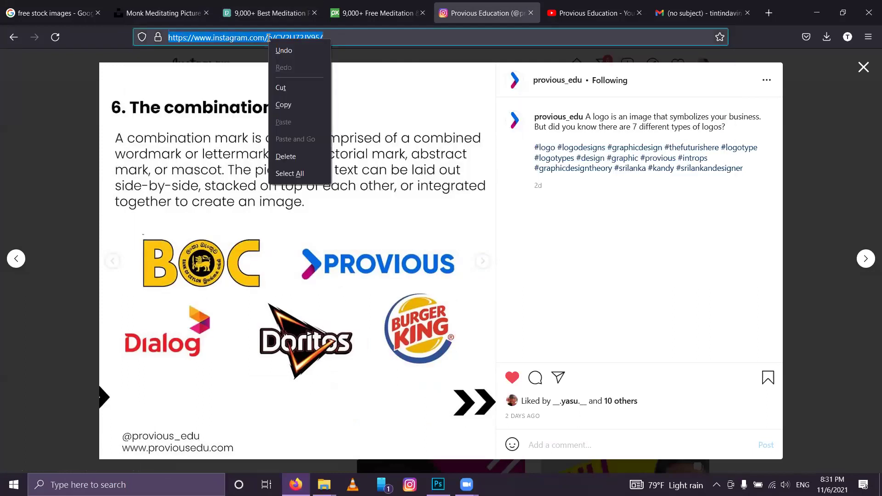
pyautogui.click(284, 110)
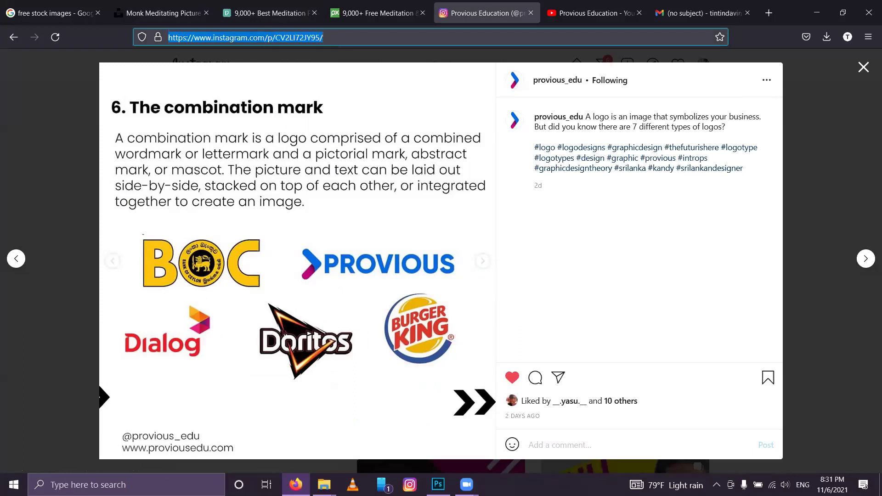
pyautogui.click(410, 484)
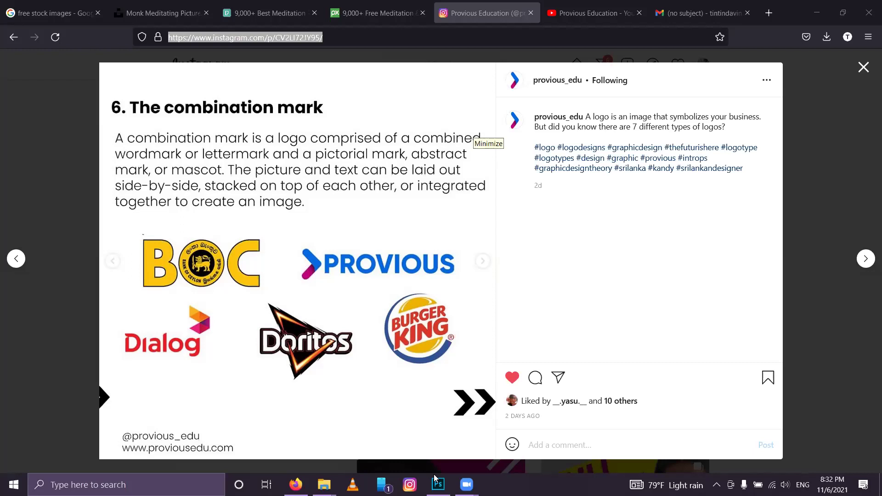
pyautogui.click(202, 213)
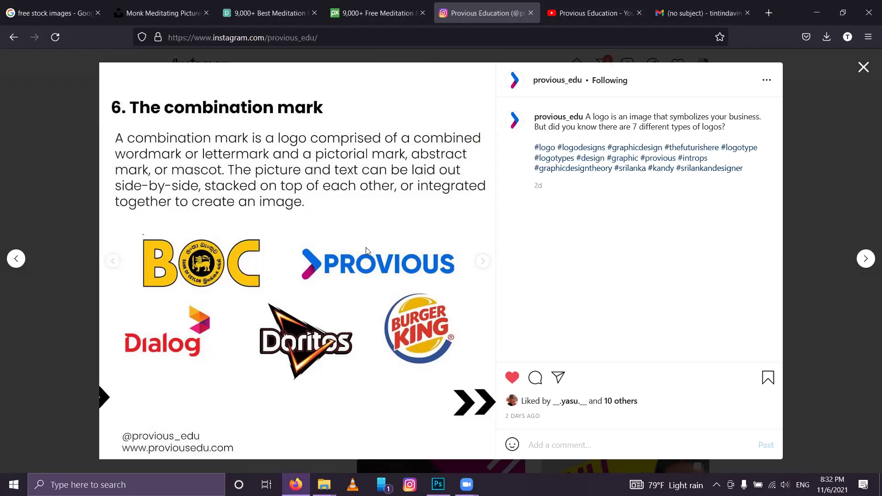
# Step: Close the post with Esc and scroll through the profile's post grid
pyautogui.press('Escape')
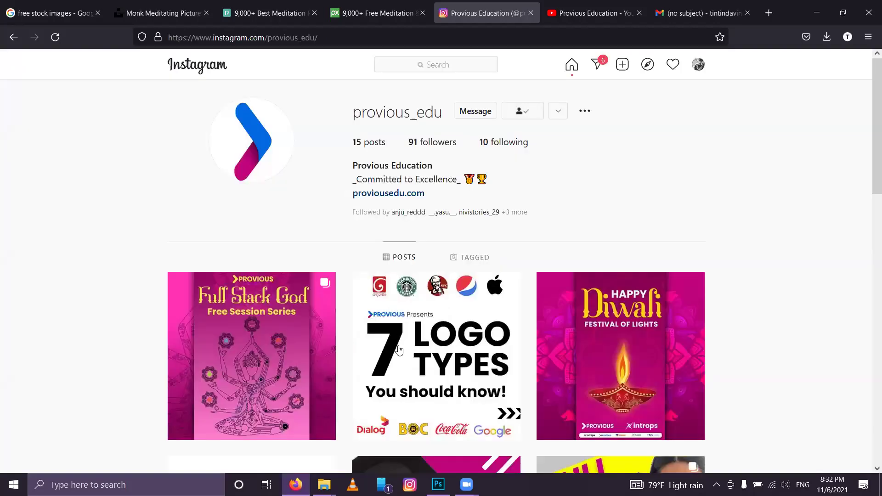
pyautogui.scroll(-5, 702, 365)
pyautogui.scroll(5, 701, 364)
pyautogui.scroll(-5, 702, 365)
pyautogui.scroll(5, 702, 364)
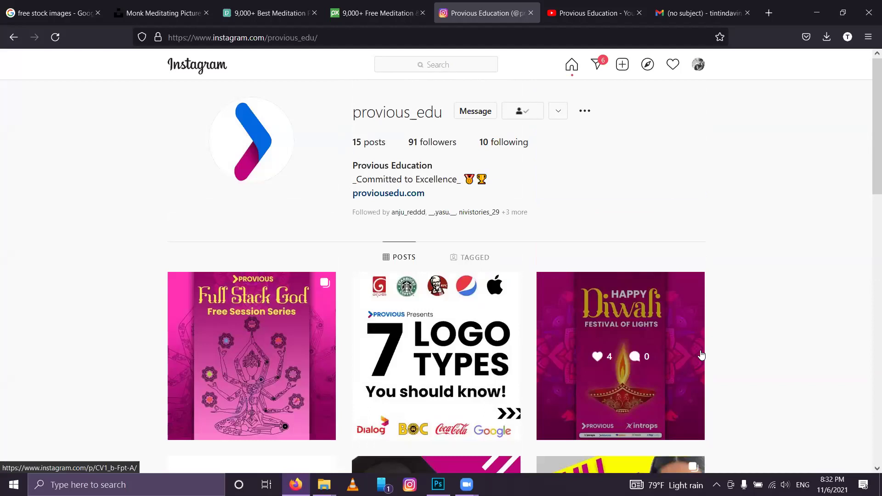
pyautogui.scroll(-5, 701, 356)
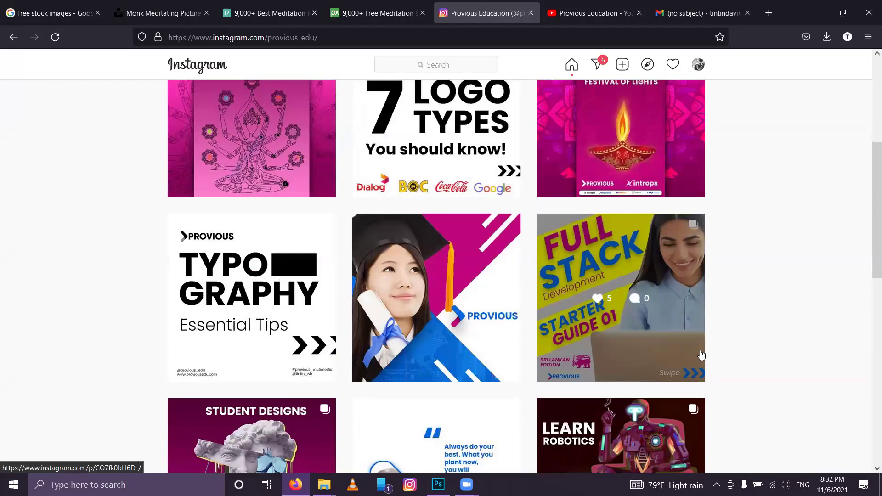
pyautogui.scroll(-4, 701, 355)
pyautogui.scroll(6, 701, 355)
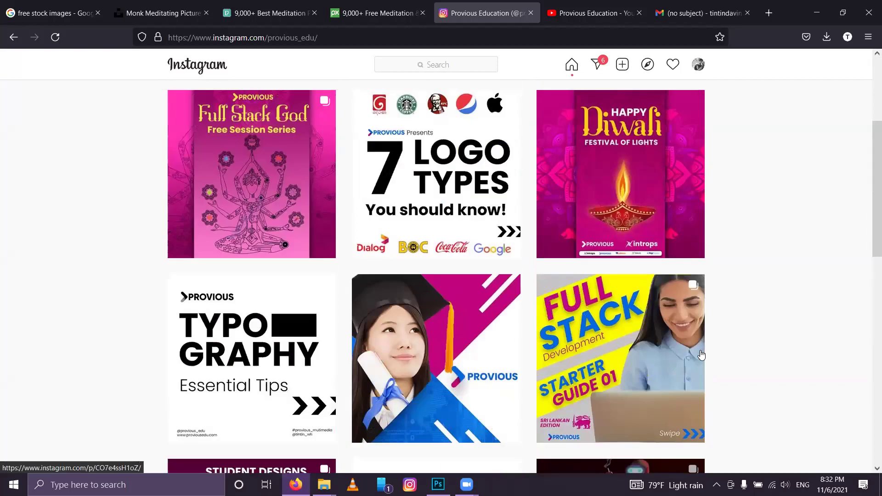
pyautogui.scroll(3, 701, 355)
pyautogui.scroll(-15, 702, 355)
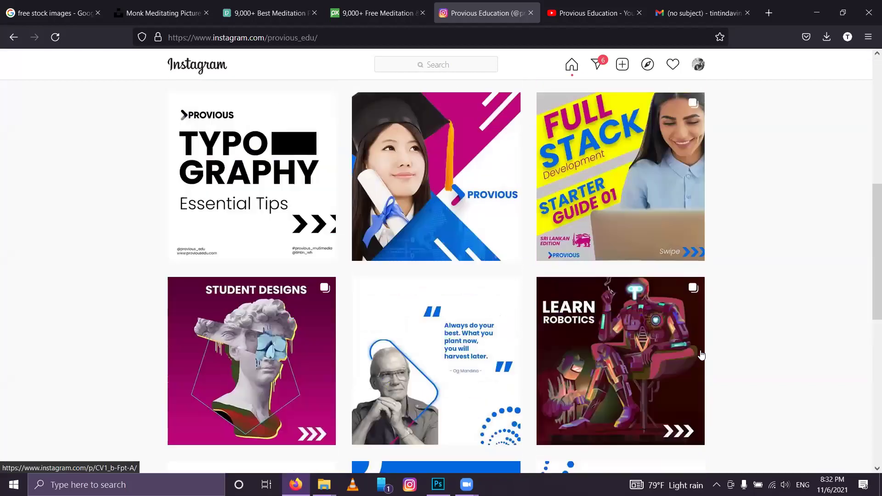
pyautogui.scroll(8, 702, 355)
pyautogui.scroll(8, 701, 355)
pyautogui.scroll(-6, 701, 355)
pyautogui.scroll(3, 701, 356)
pyautogui.scroll(4, 701, 355)
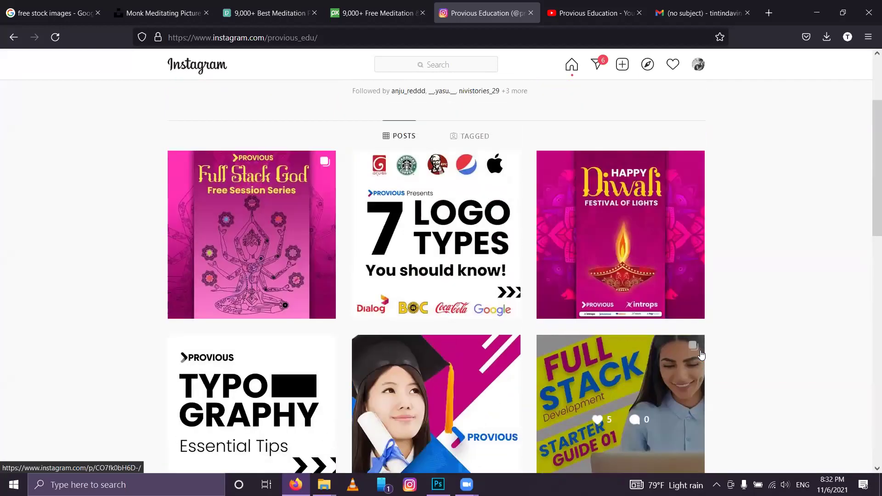
pyautogui.scroll(-8, 701, 356)
pyautogui.scroll(8, 701, 355)
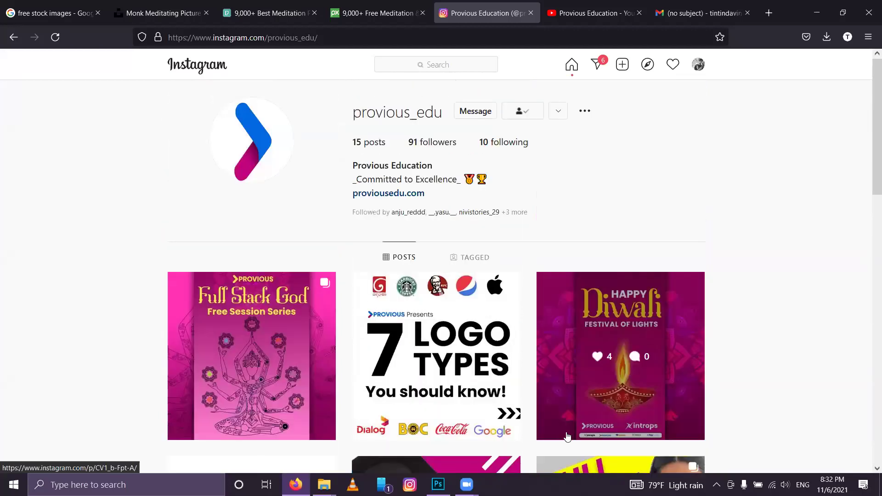
pyautogui.click(438, 485)
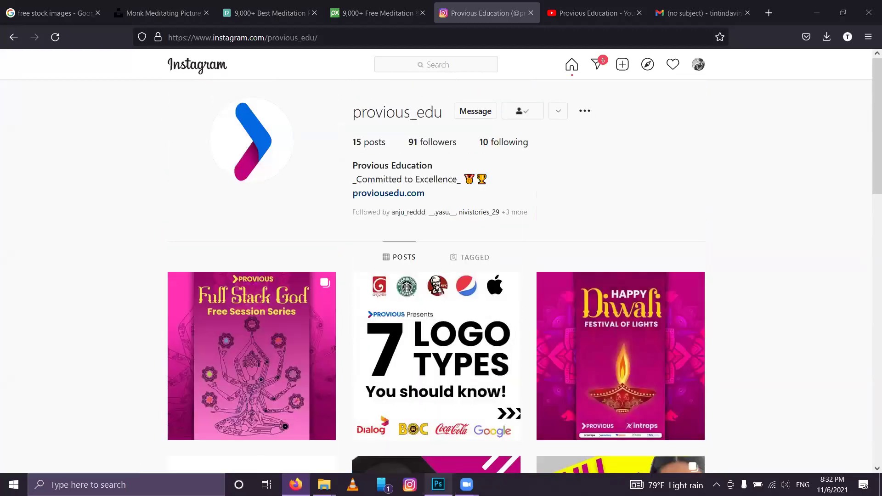